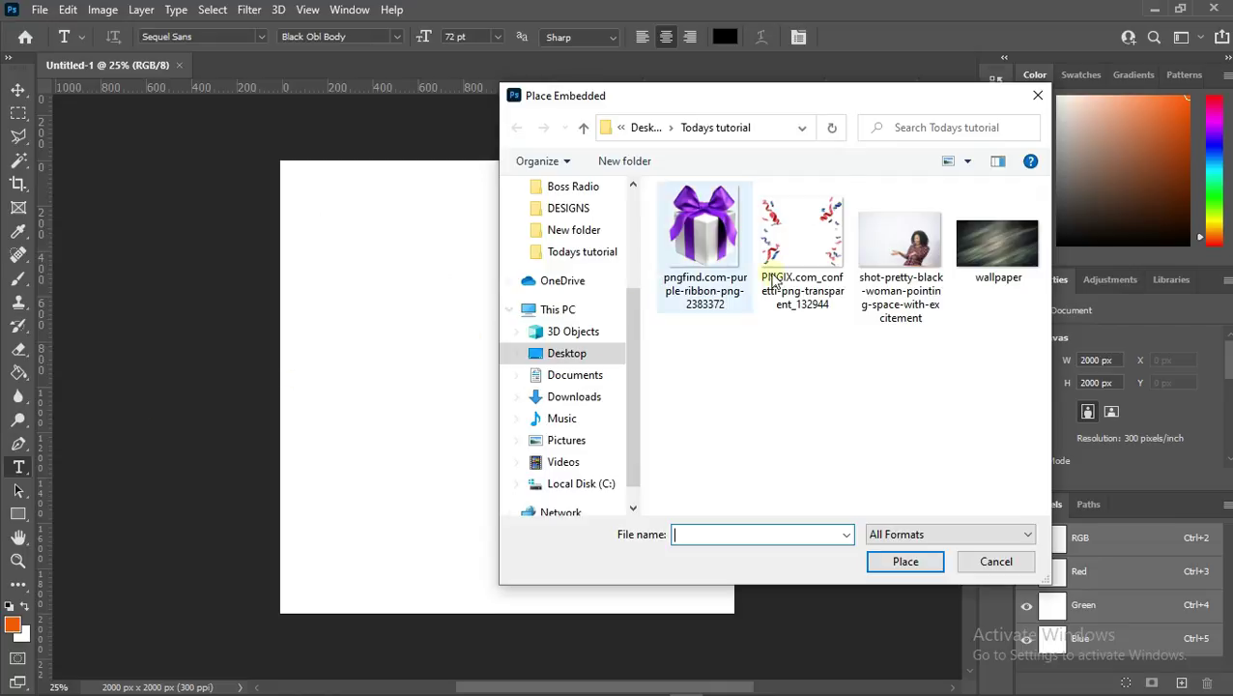
- Place the photo of the pointing woman, scaled to 57.62% to cover the canvas, and shift it left so her whole arm fits inside
double_click(895, 249)
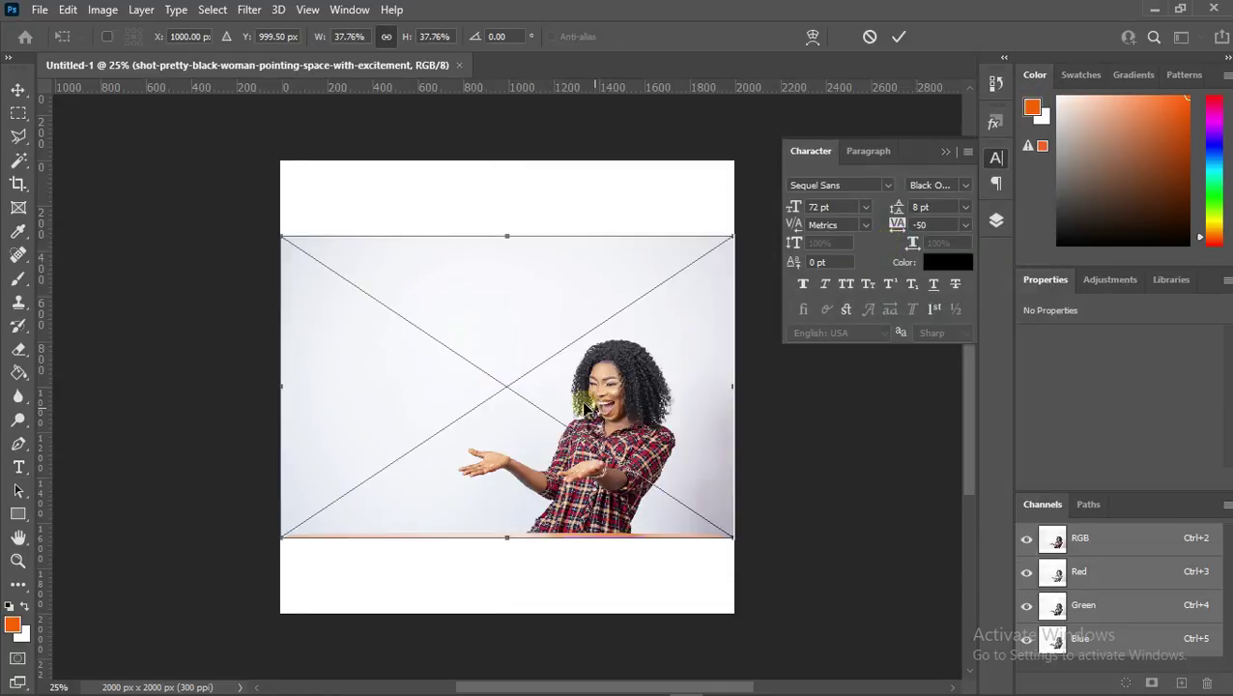
left_click_drag(499, 234, 496, 164)
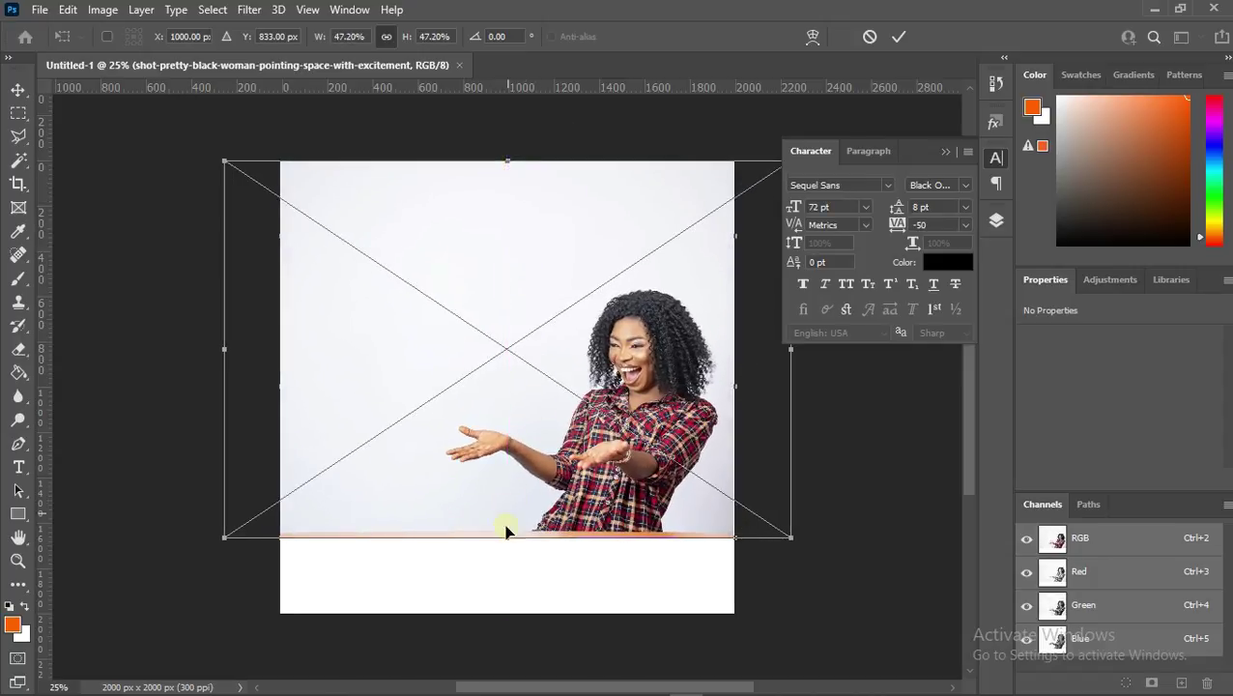
left_click_drag(507, 536, 506, 622)
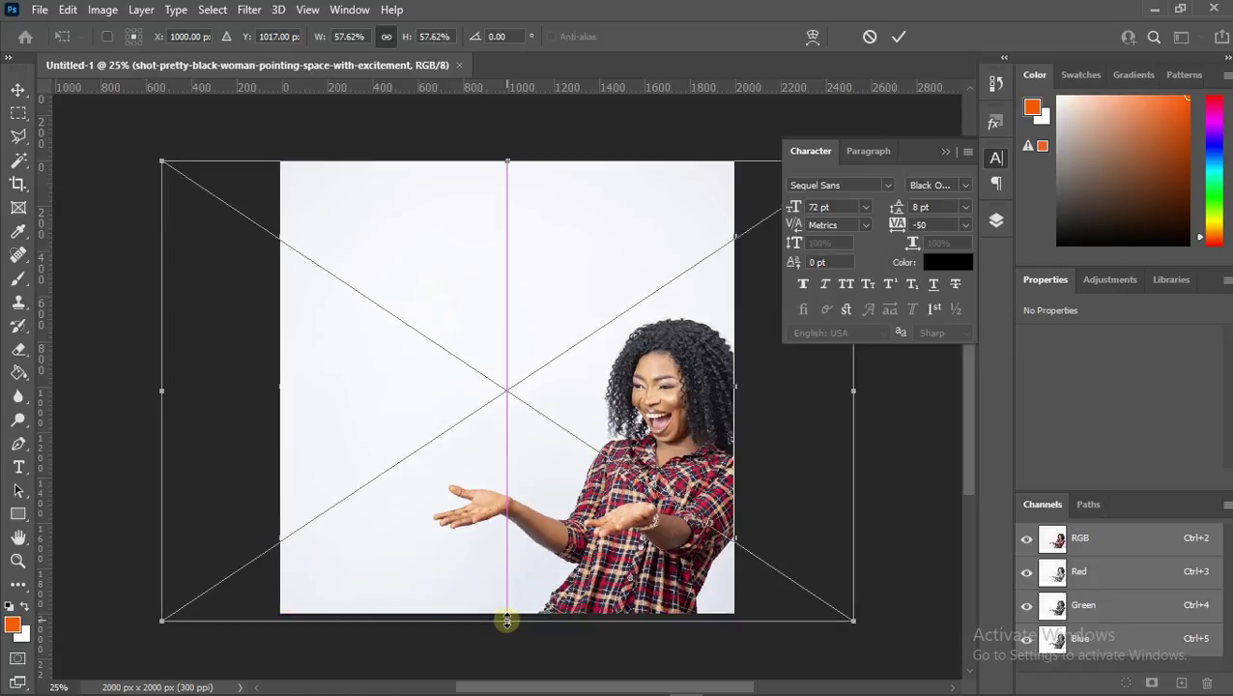
left_click(900, 36)
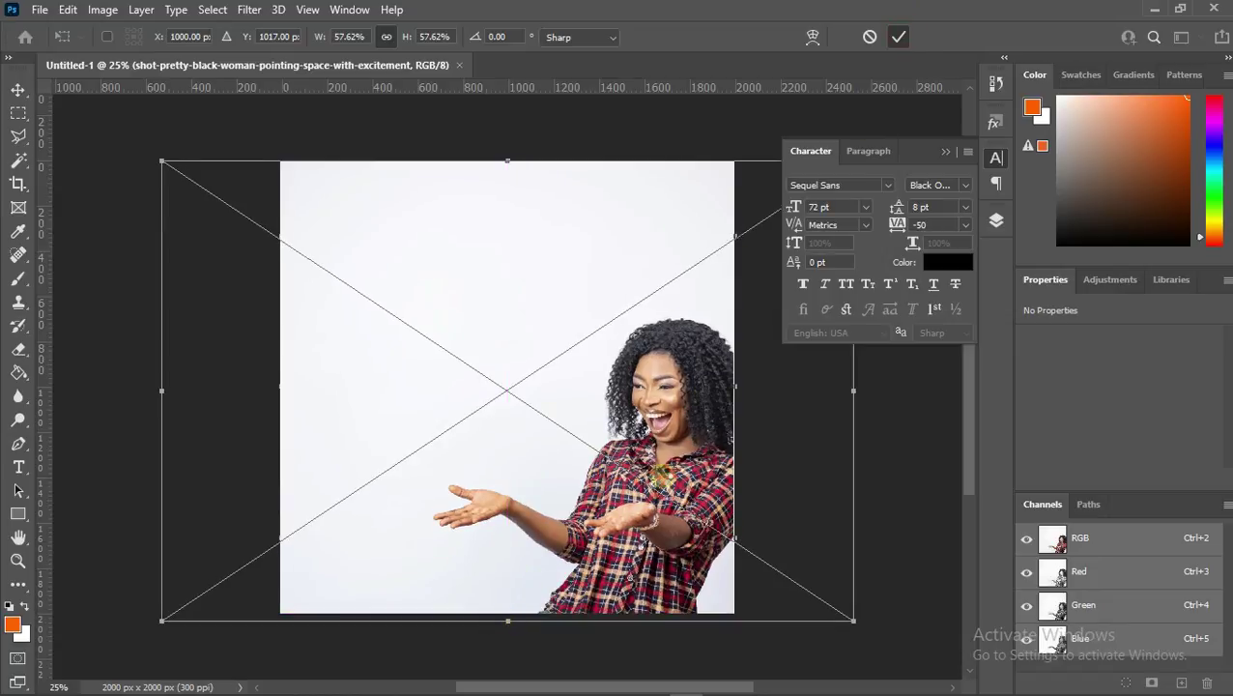
left_click(18, 89)
left_click_drag(704, 492, 664, 494)
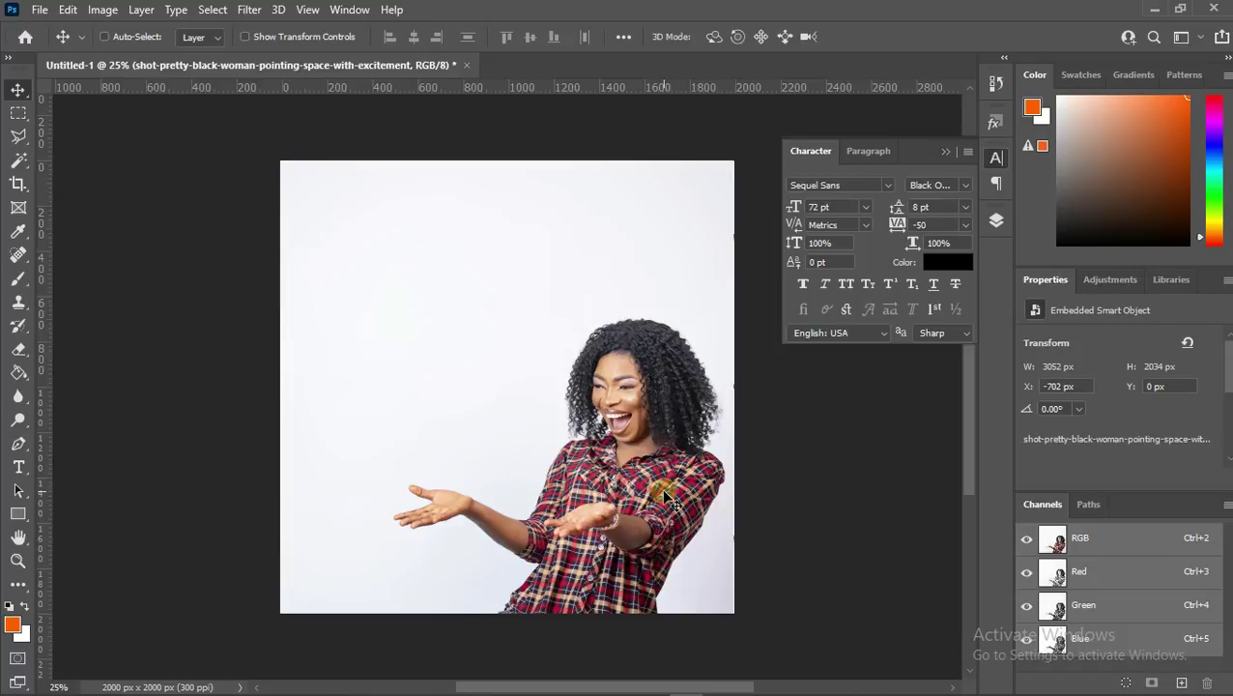
- Add the text "Big" in the empty area beside the woman, positioned at about X 415 px, Y 507 px
left_click(17, 466)
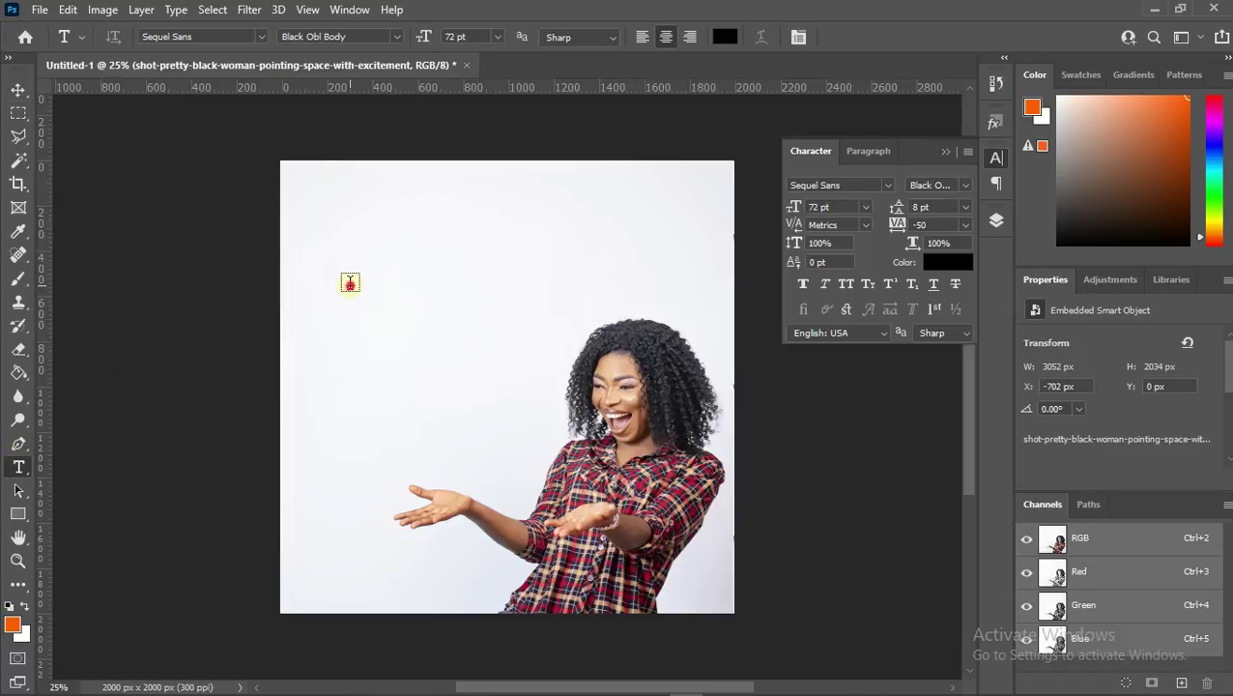
left_click(350, 282)
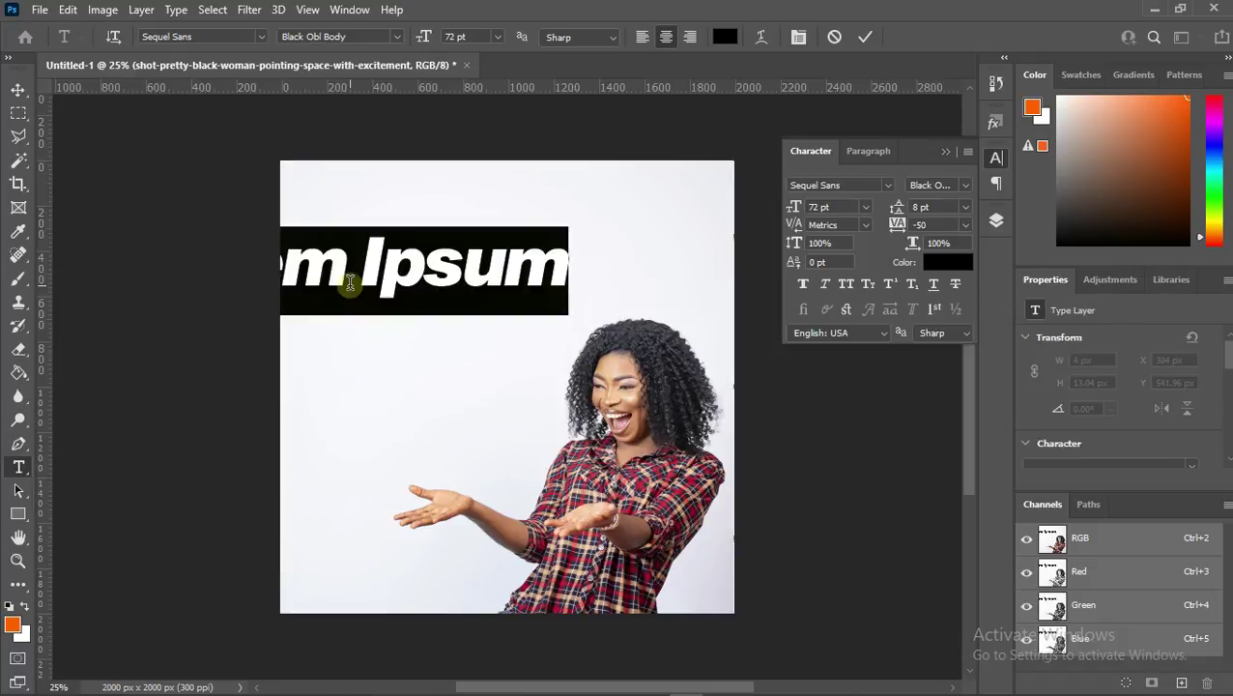
type("Big")
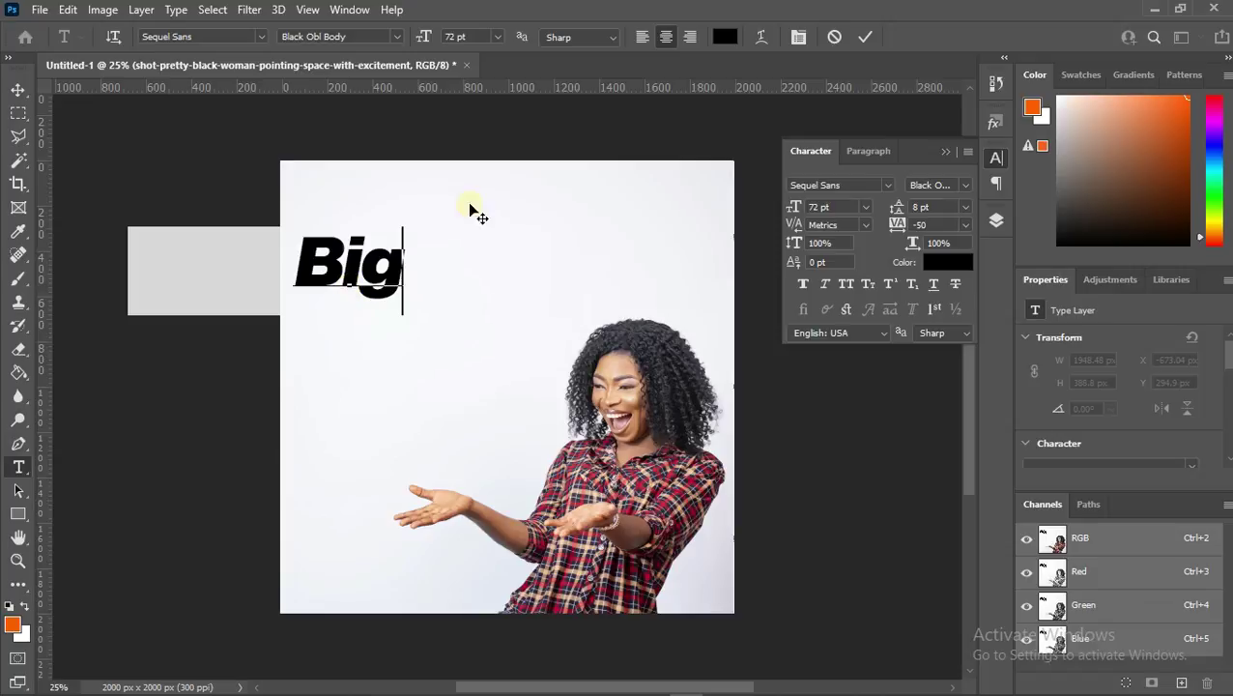
left_click(17, 90)
left_click_drag(379, 268, 457, 313)
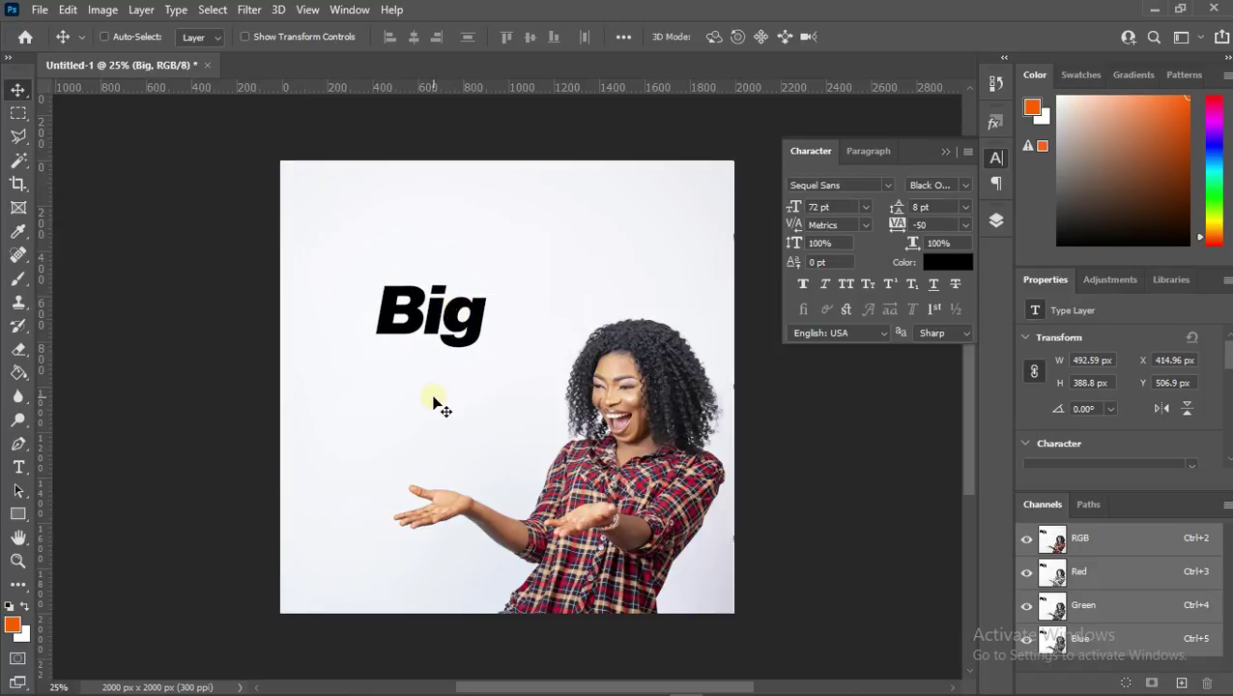
- Add a separate text layer reading "Giveaway" below the word "Big"
left_click(18, 466)
left_click(411, 415)
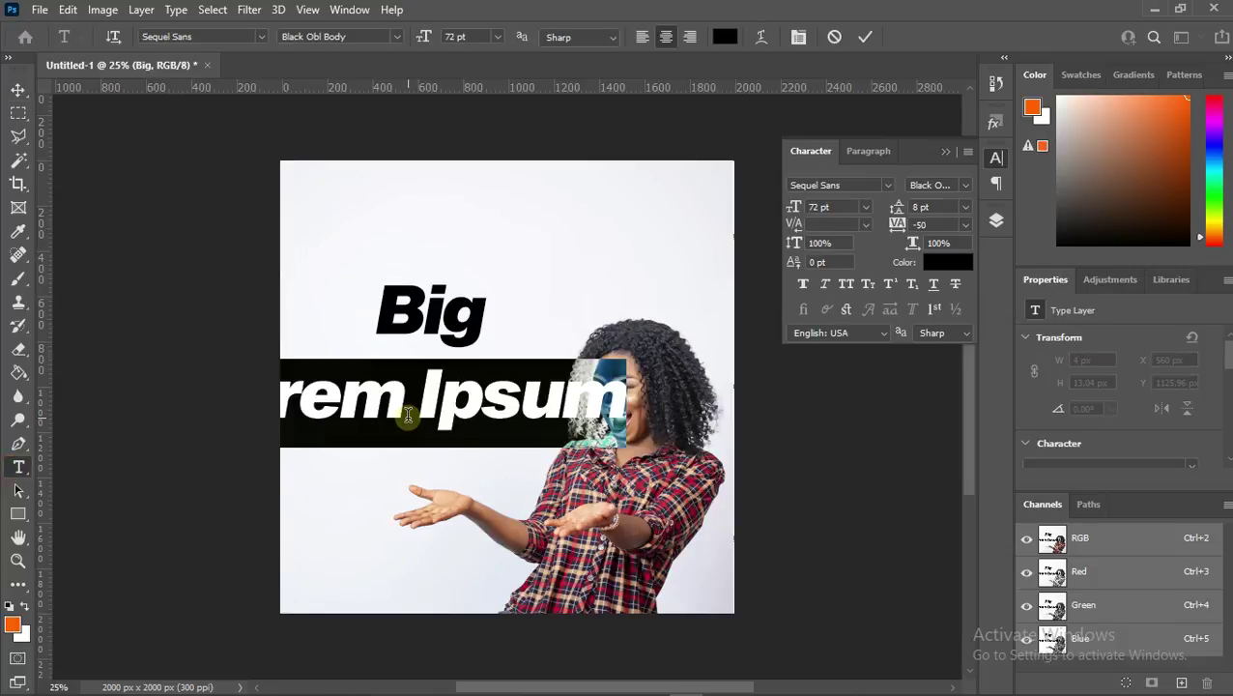
type("Gi")
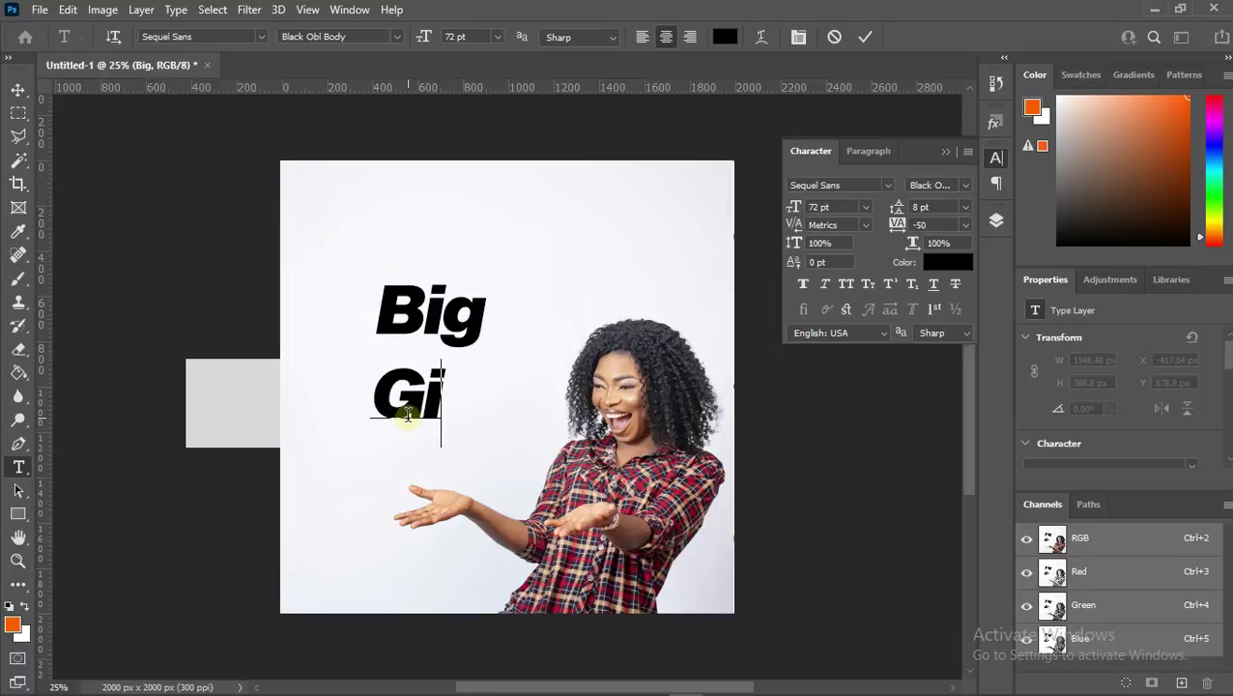
type("ve")
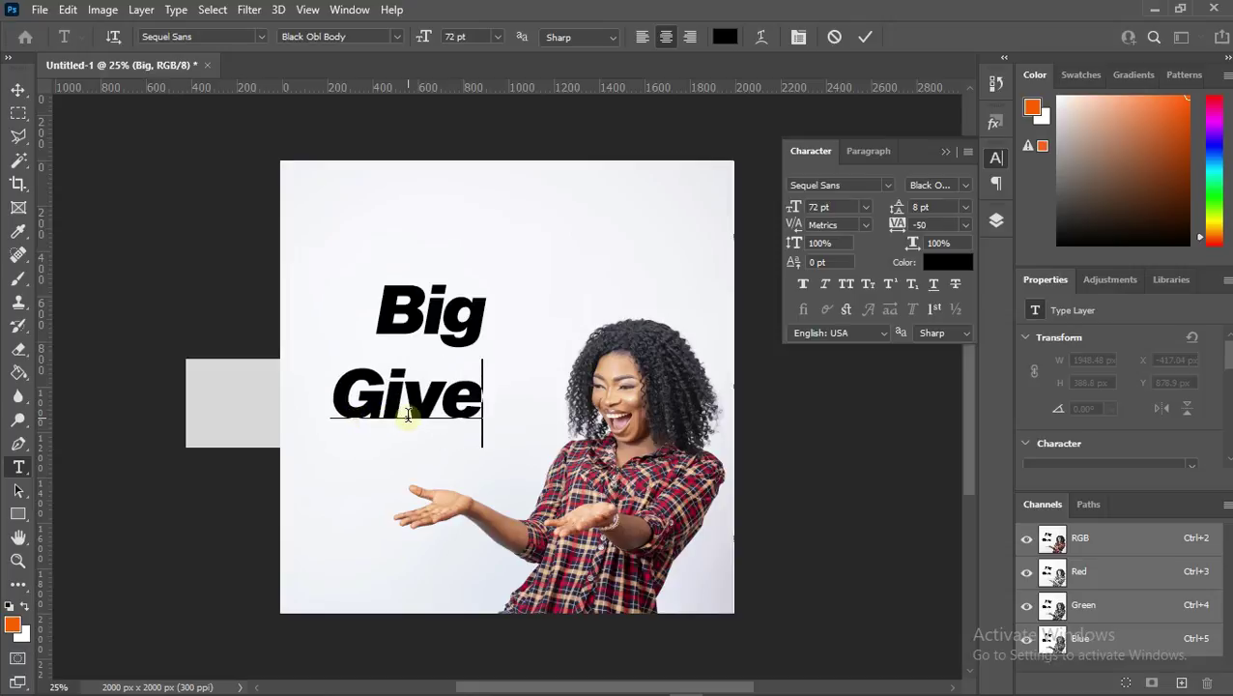
type("awa")
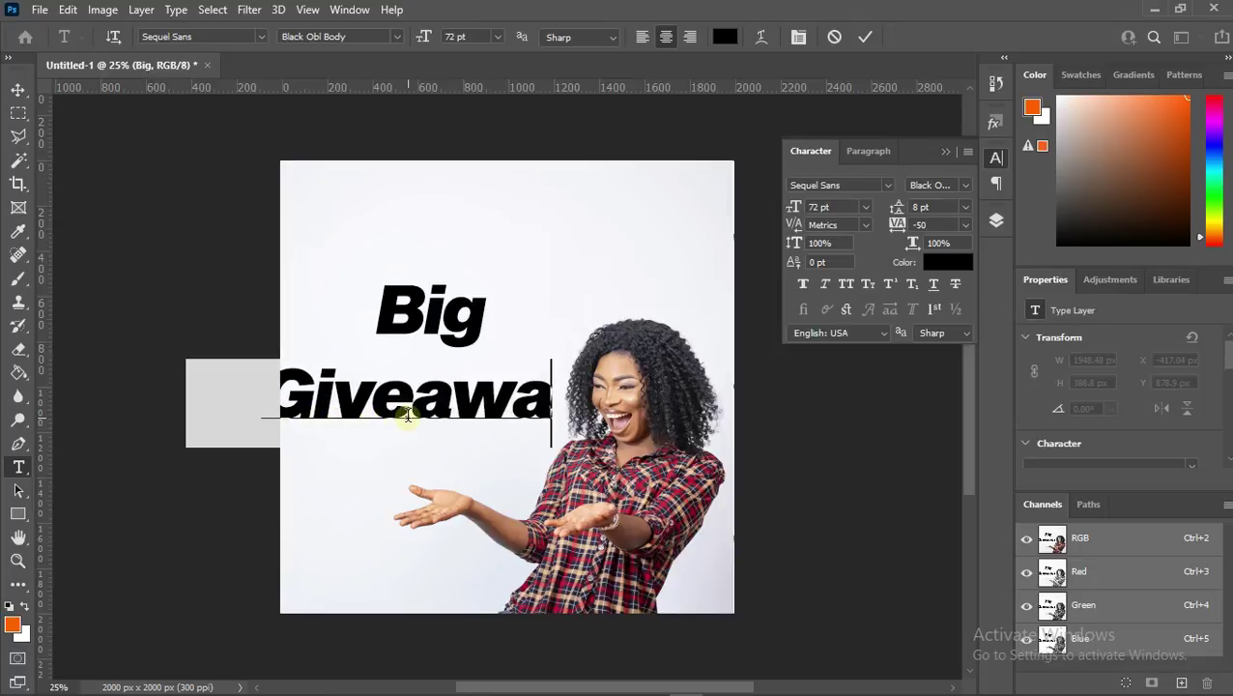
type("y")
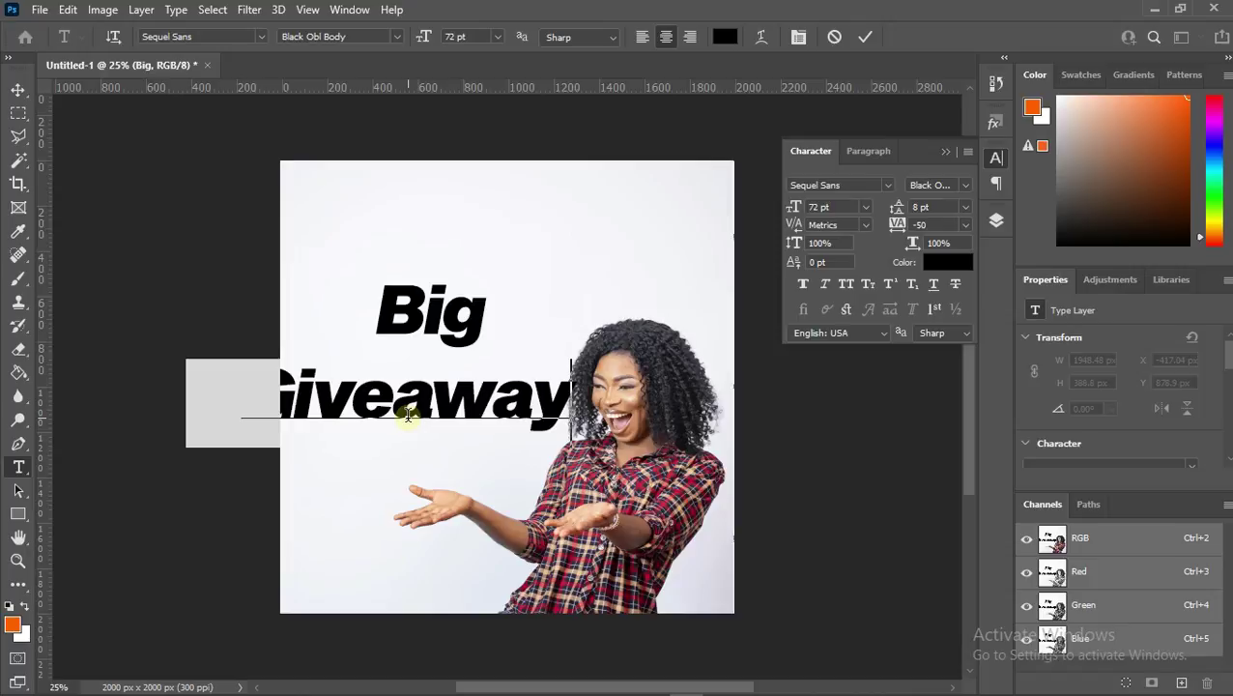
- Set the whole "Giveaway" text in the Better Grade font with tracking 0
right_click(408, 414)
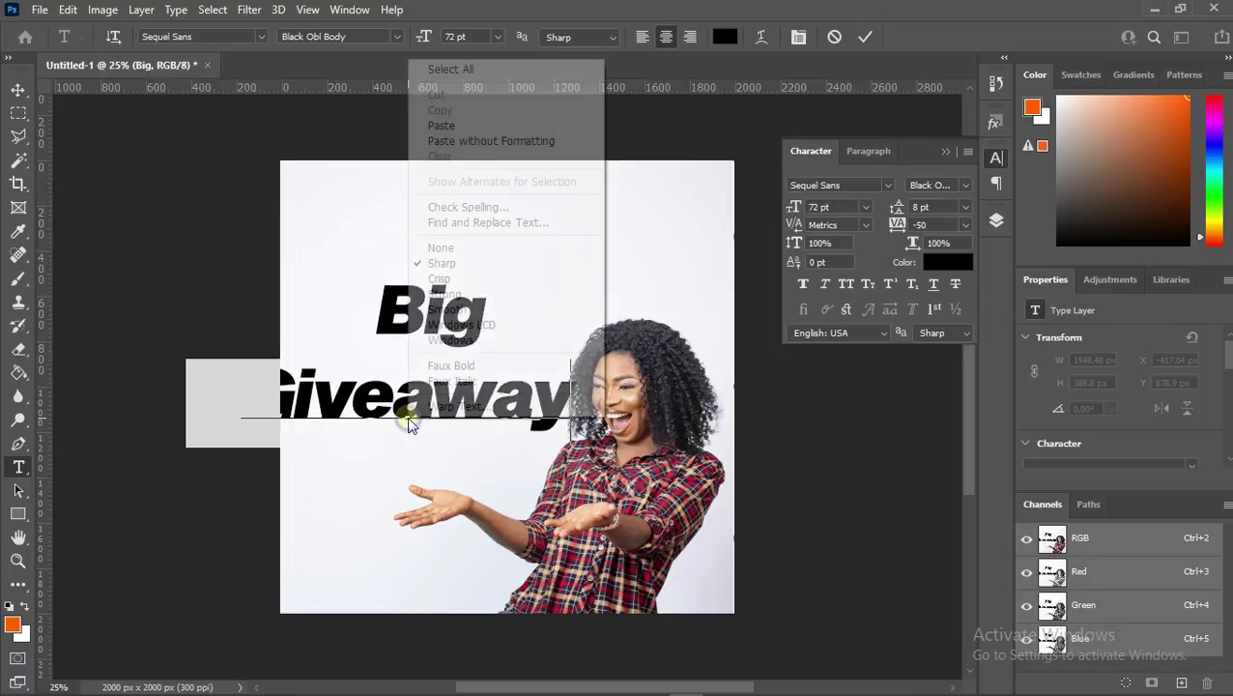
left_click(467, 70)
left_click(261, 37)
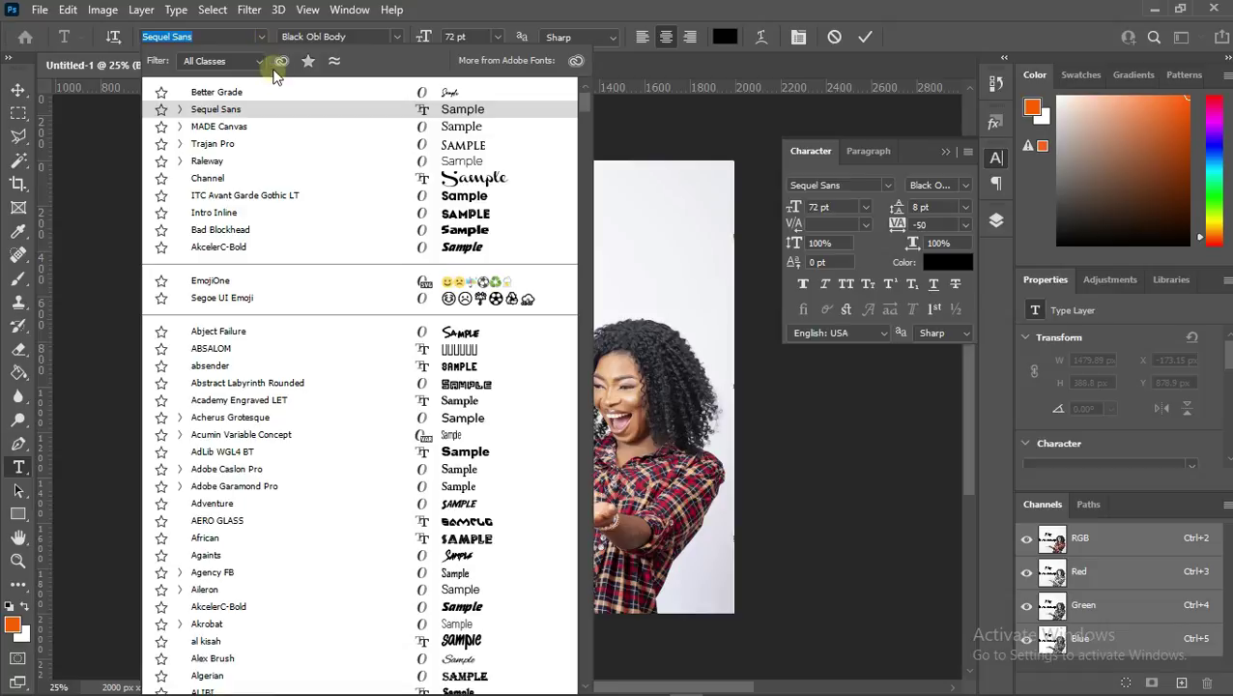
left_click(349, 94)
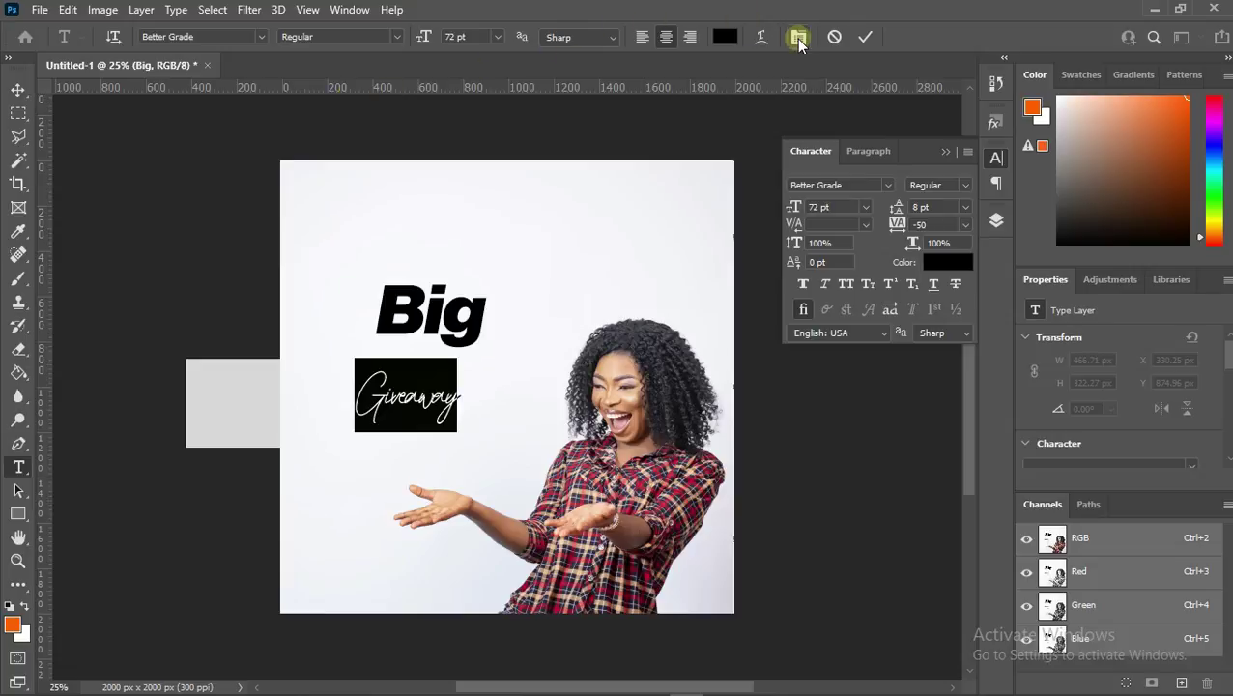
left_click(965, 225)
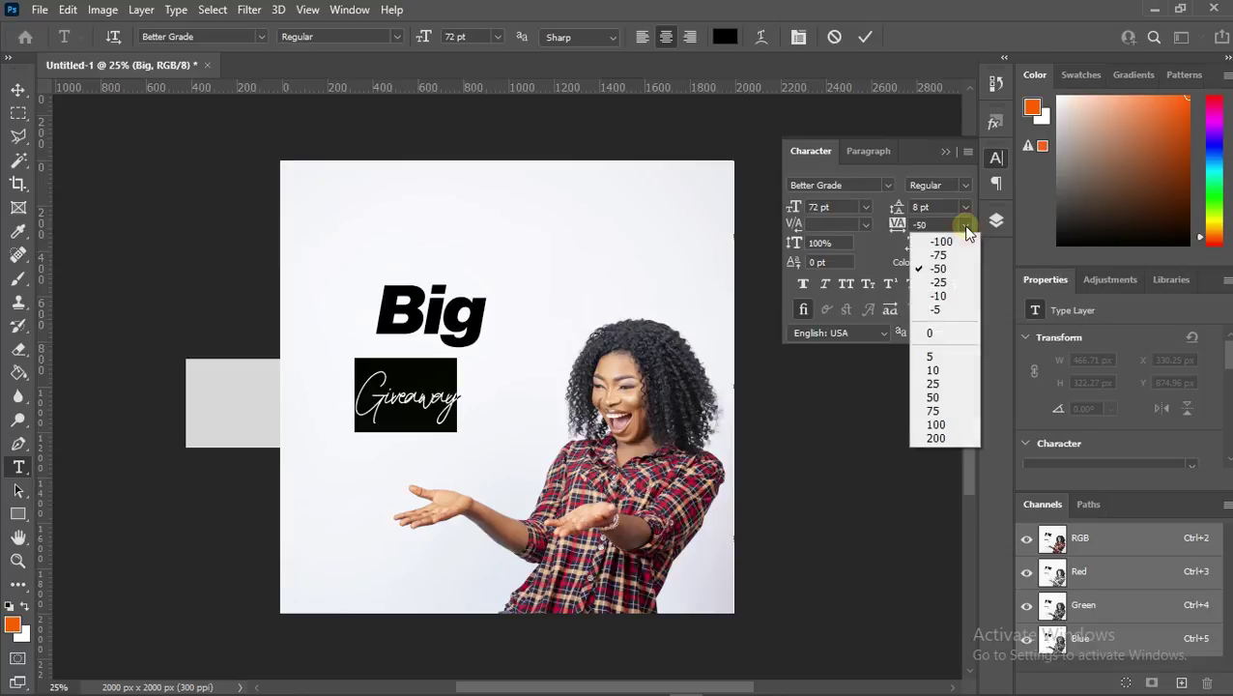
left_click(942, 334)
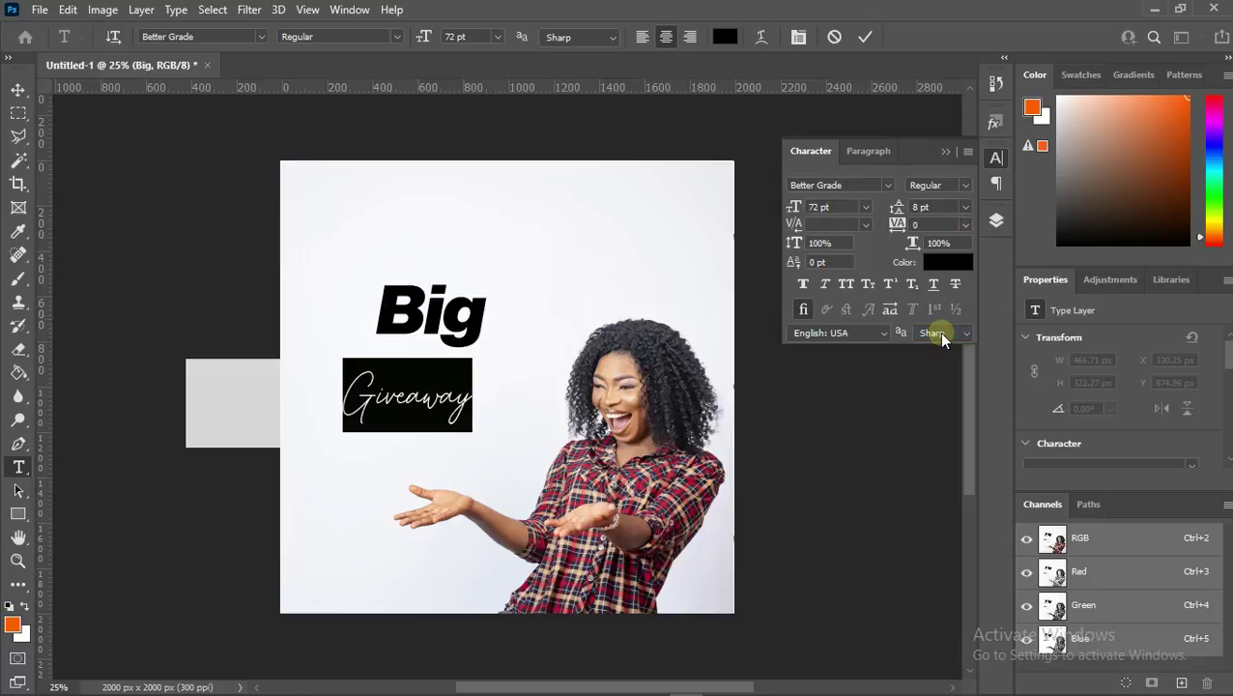
left_click(872, 38)
- Move the "Giveaway" text up directly beneath "Big", at about X 336 px, Y 739 px
scroll(612, 409, "up", 1)
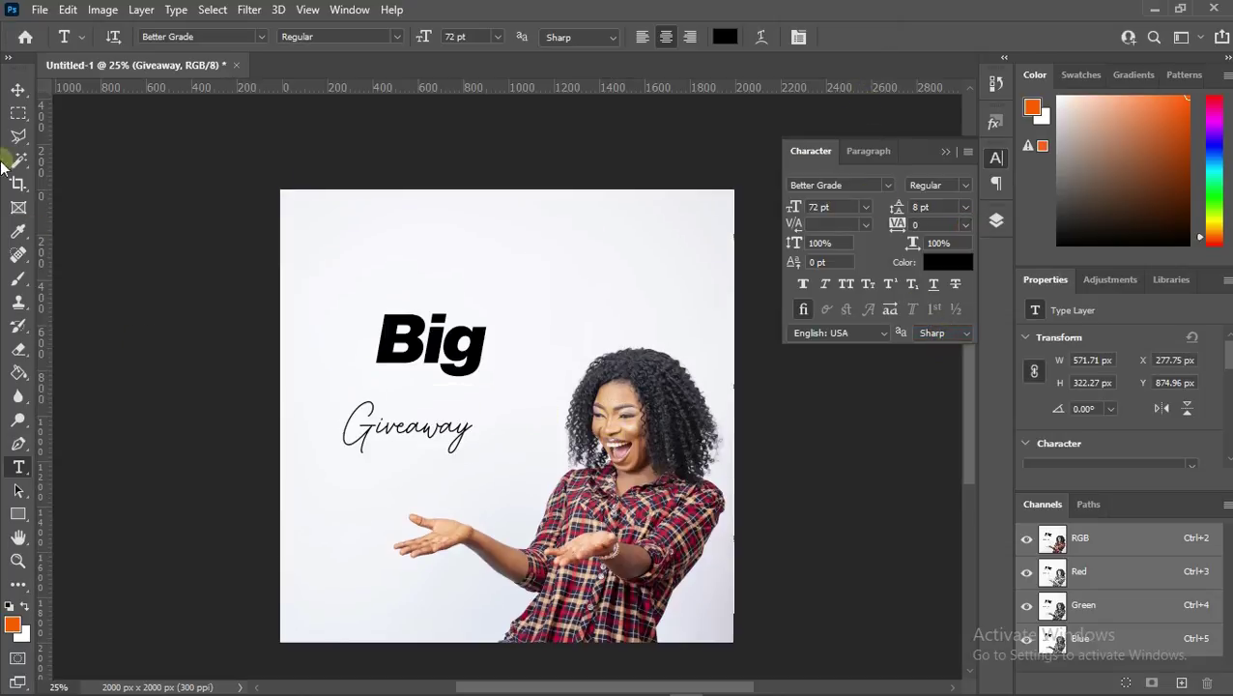
left_click(17, 90)
left_click_drag(387, 439, 395, 406)
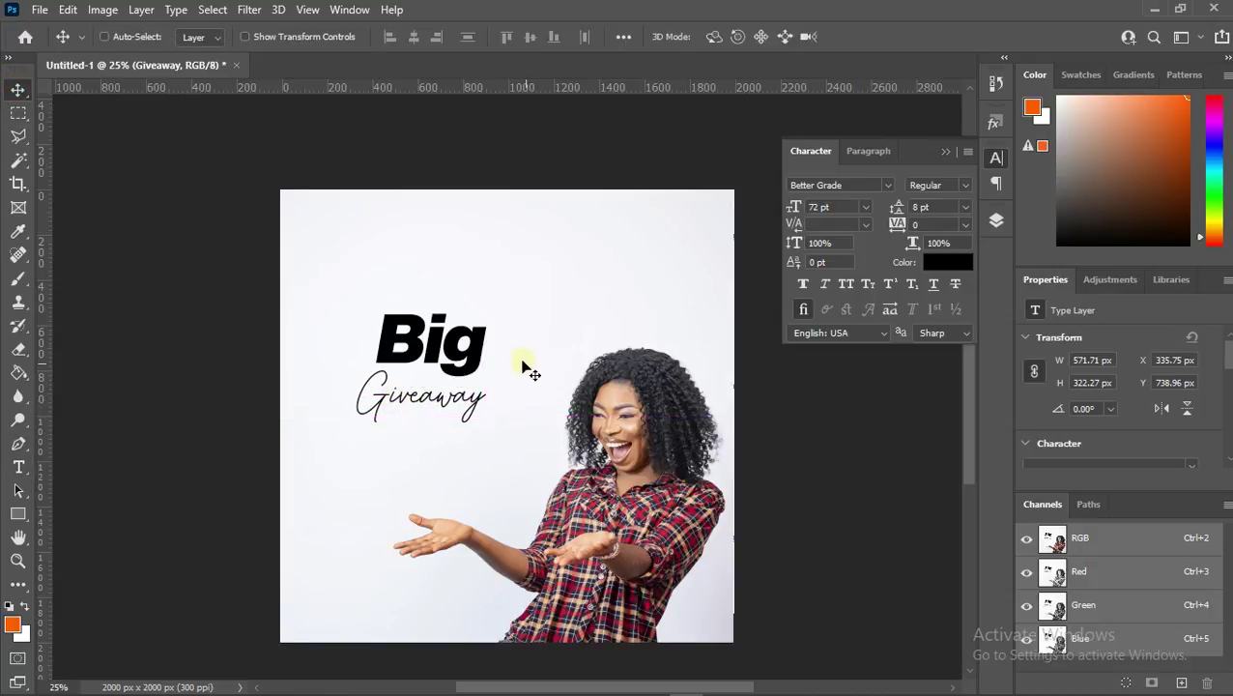
- Place a vertical guide through the horizontal centre of the "Big" text, using its transform box for alignment
right_click(434, 357)
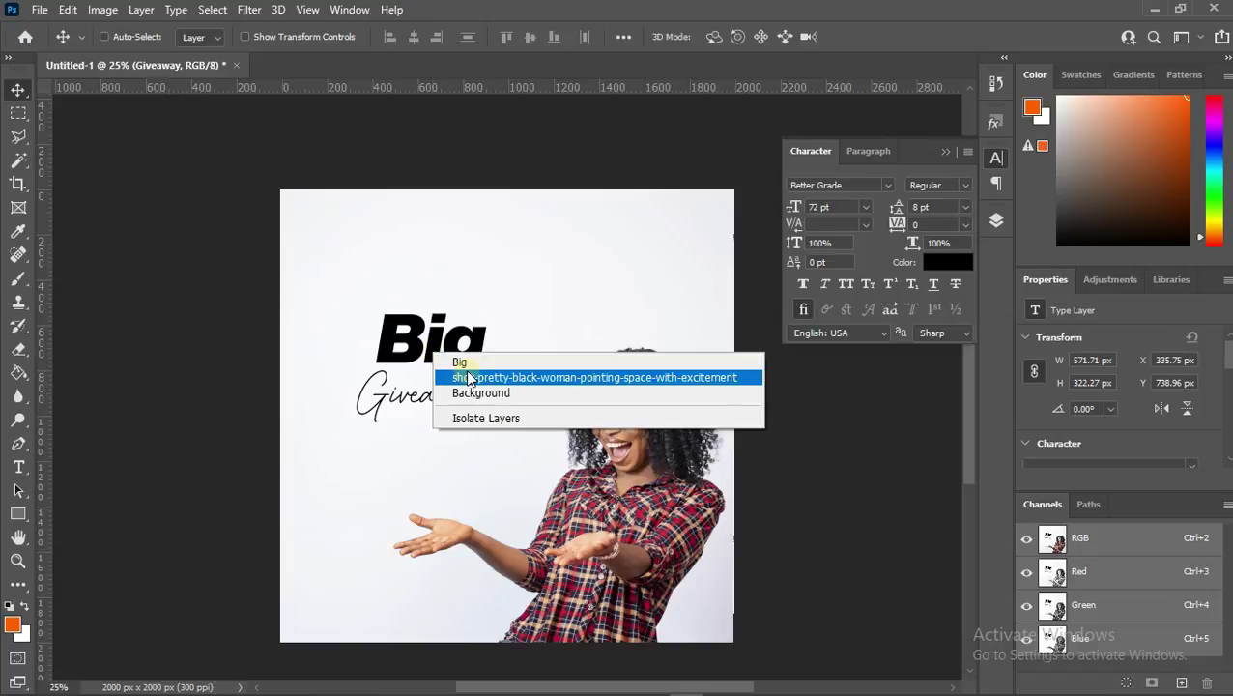
left_click(469, 361)
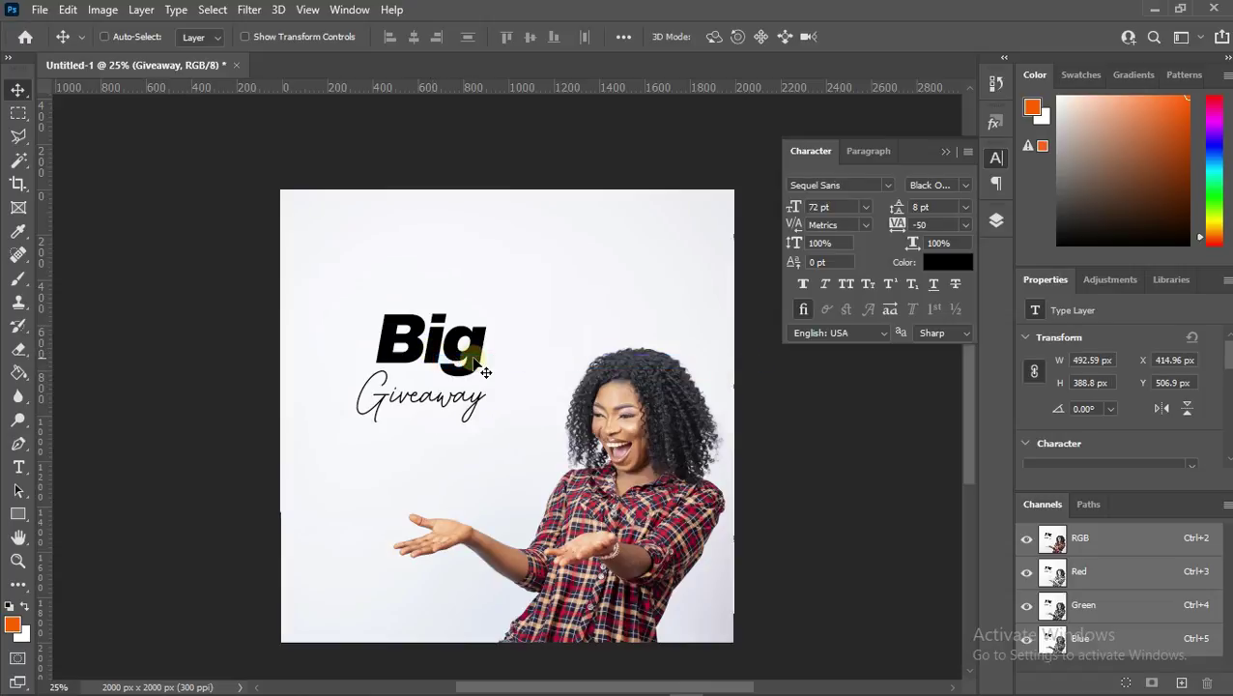
key("ctrl")
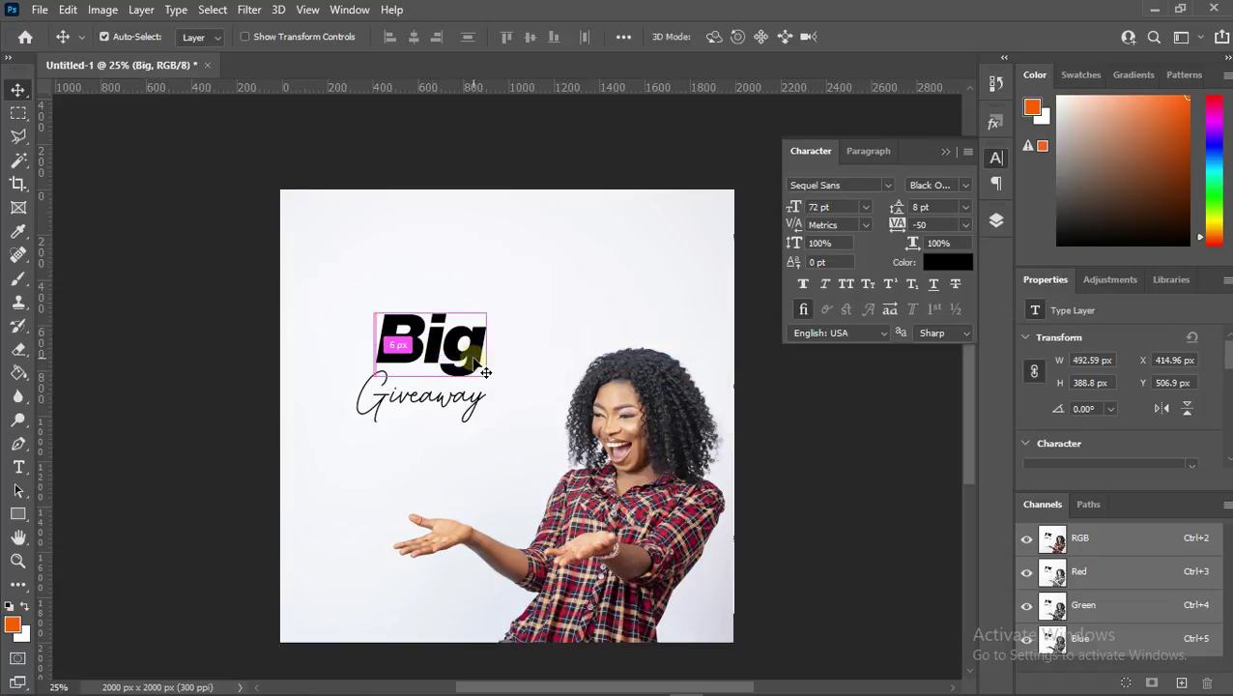
key("ctrl+t")
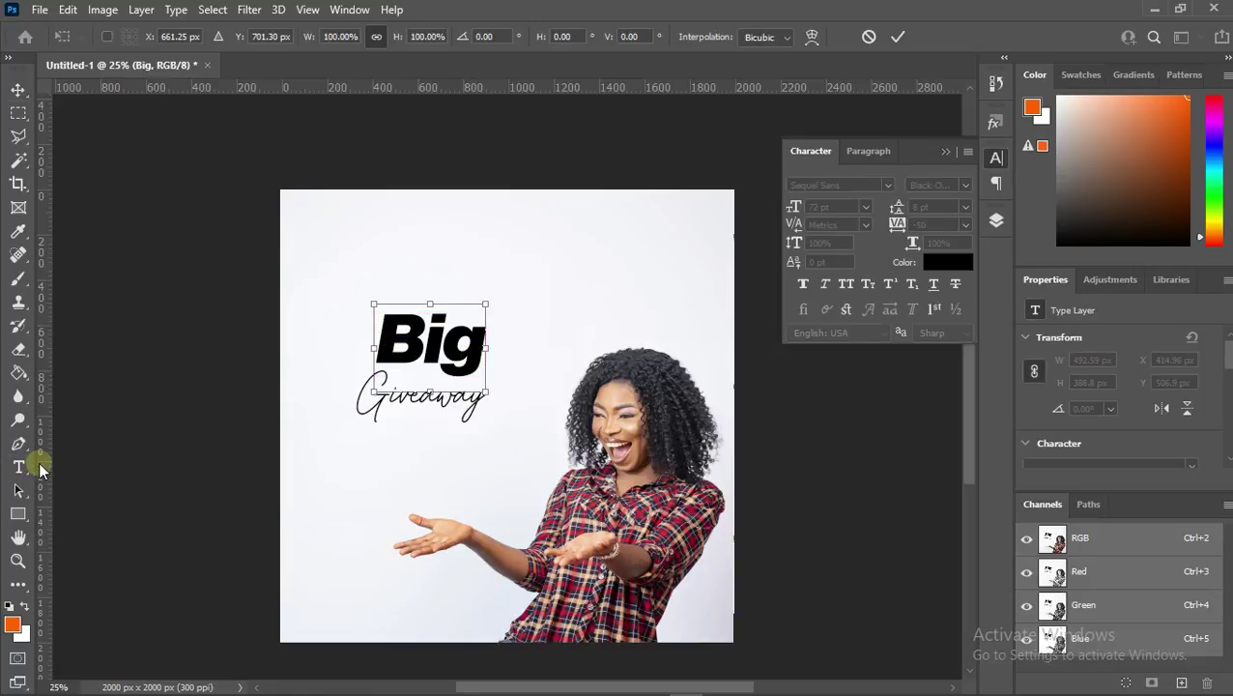
left_click_drag(43, 462, 426, 395)
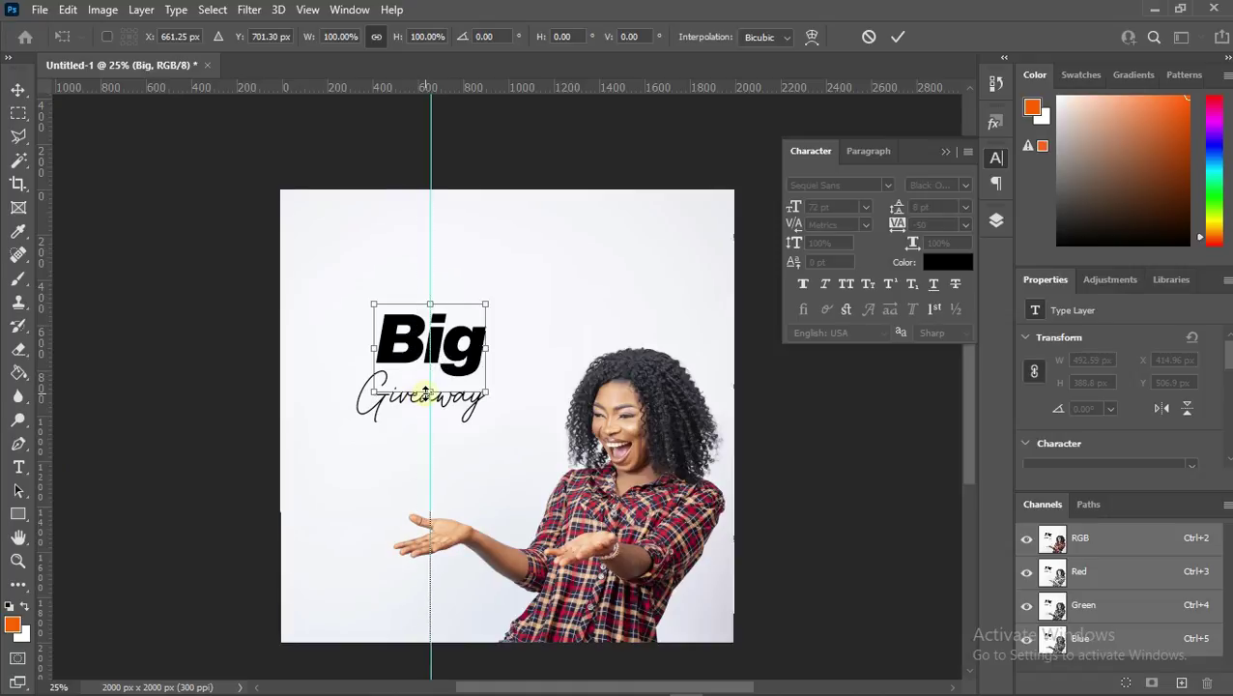
left_click(909, 38)
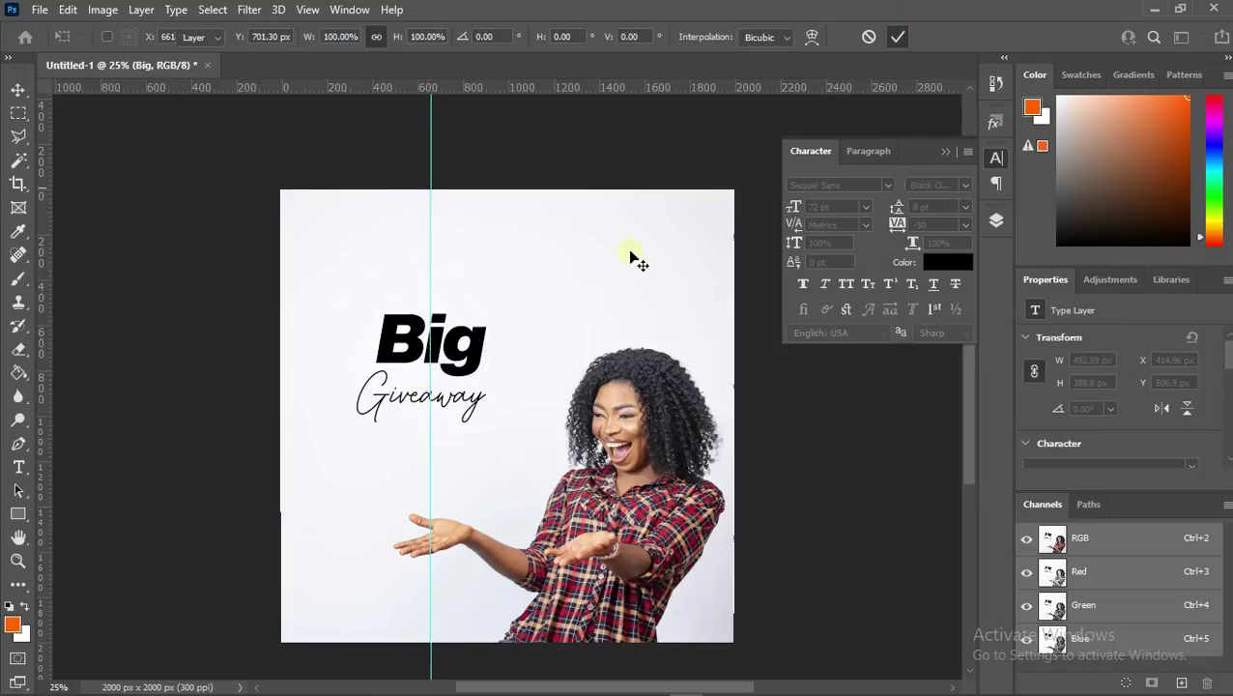
- Nudge the "Giveaway" text upward, closer to "Big", to a transform centre of Y 884.10 px
right_click(462, 407)
left_click(493, 413)
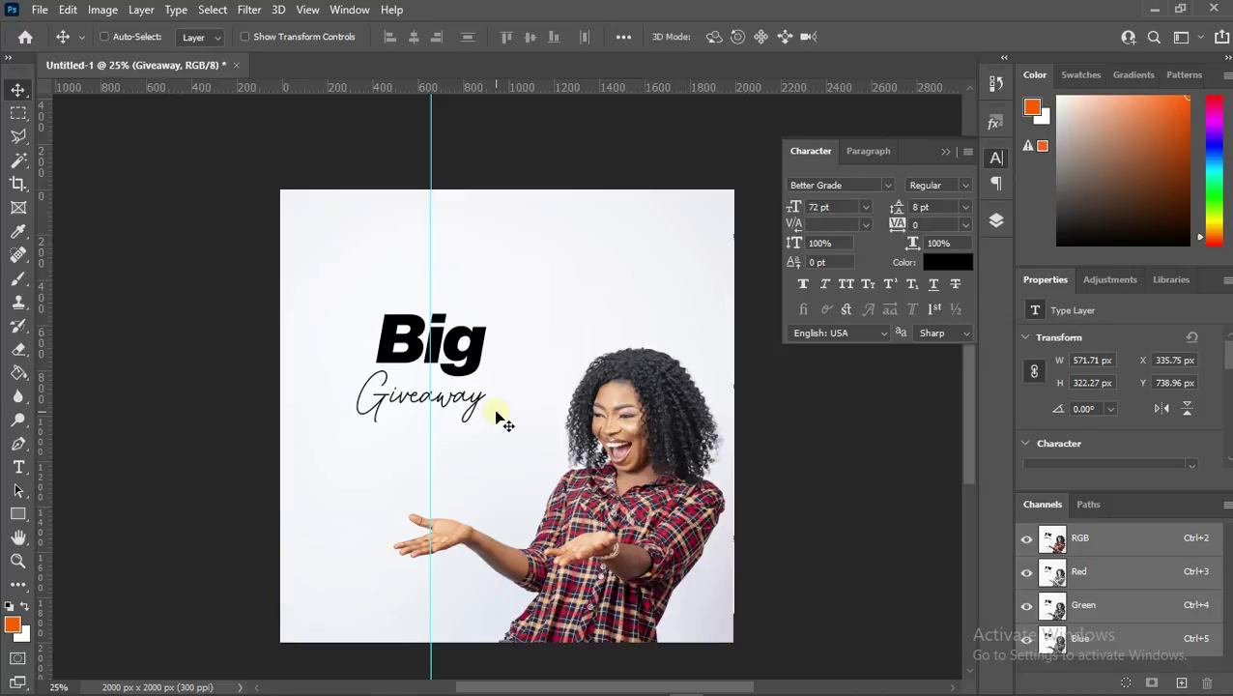
key("ctrl+t")
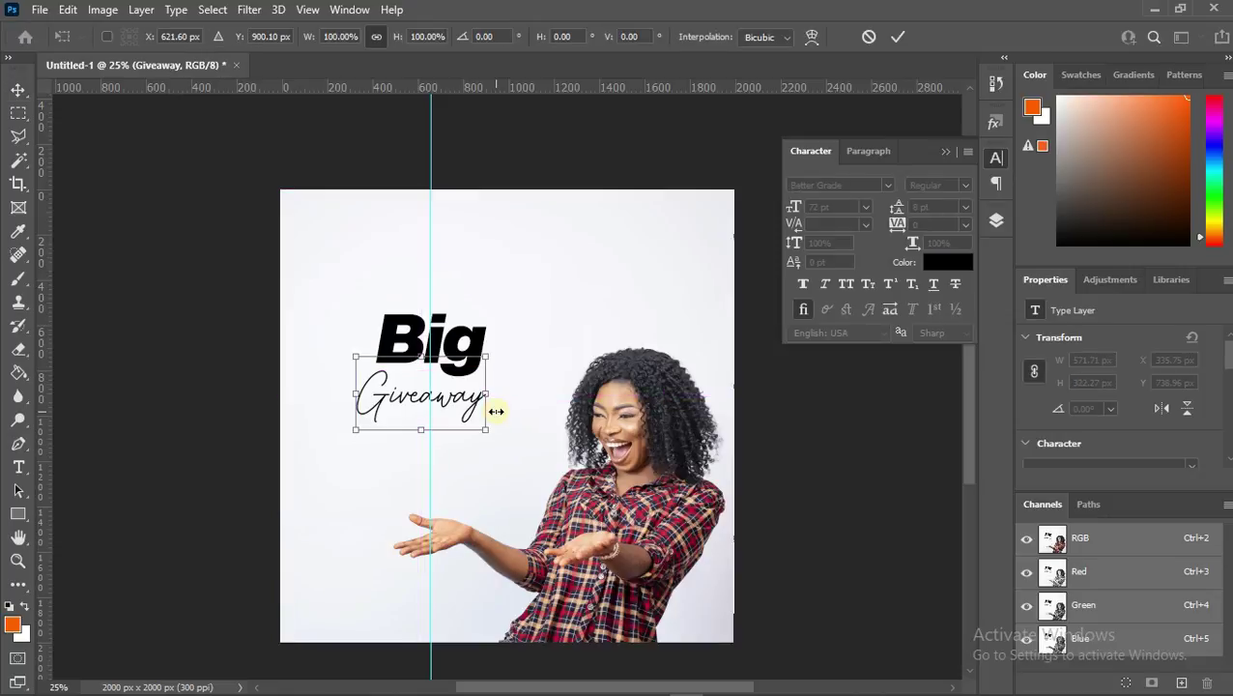
key("Up")
key("Up")
key("Up")
key("Up")
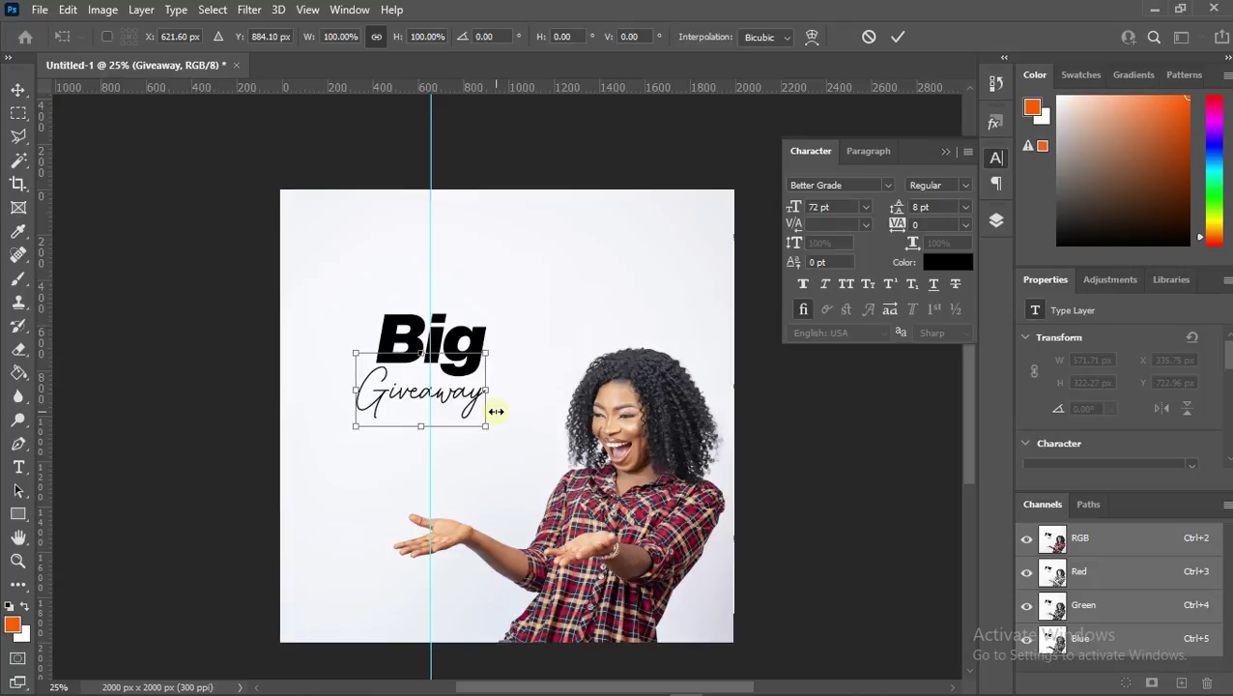
left_click(898, 36)
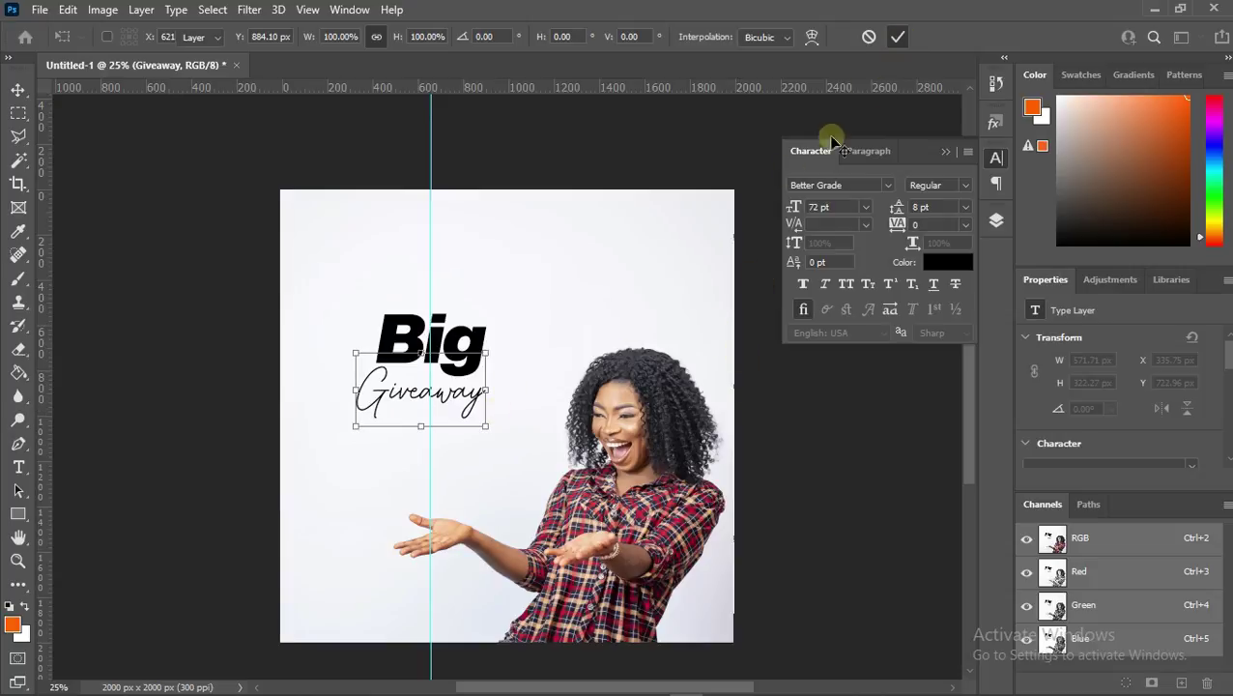
- Add a new text layer beneath "Giveaway" with the first line "You could win fantastic freebies"
left_click(19, 467)
left_click(324, 458)
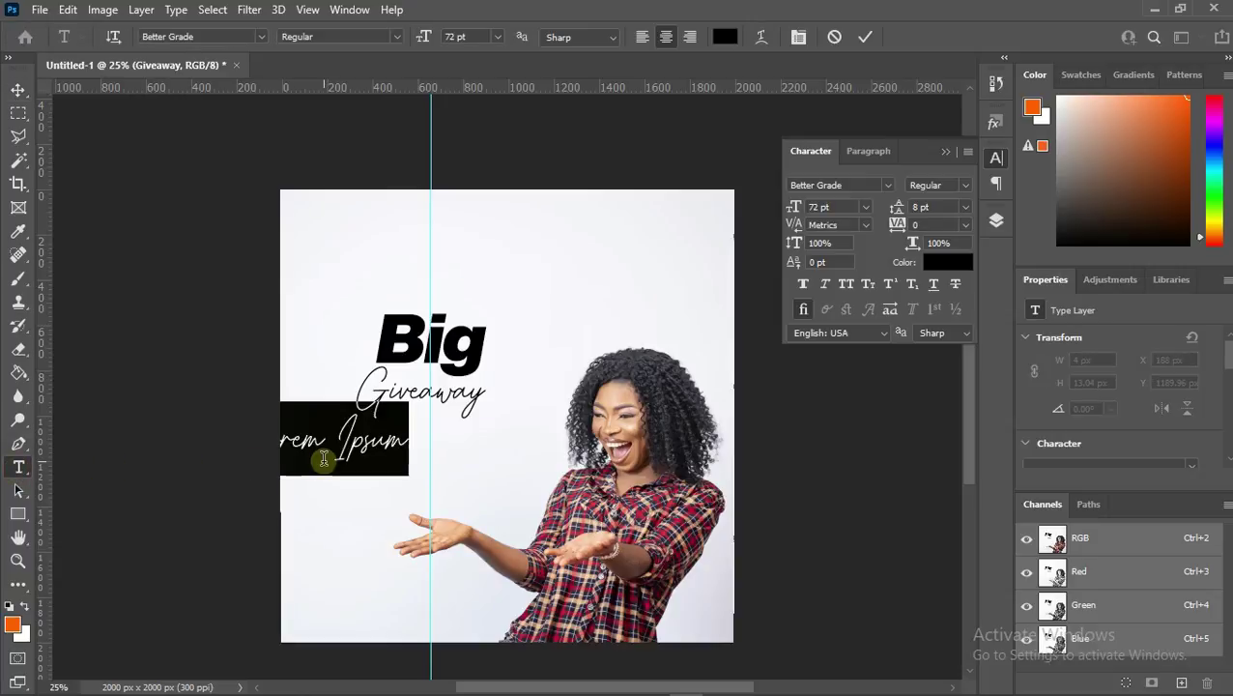
left_click_drag(322, 515, 393, 526)
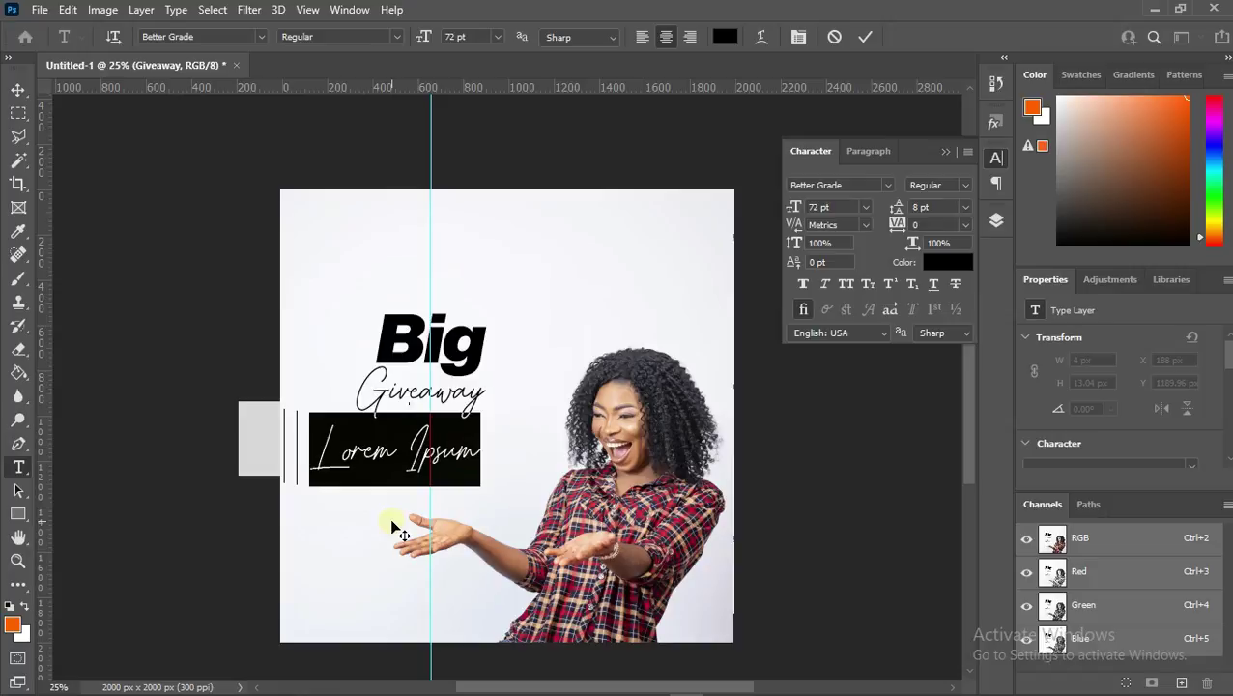
scroll(426, 519, "up", 1)
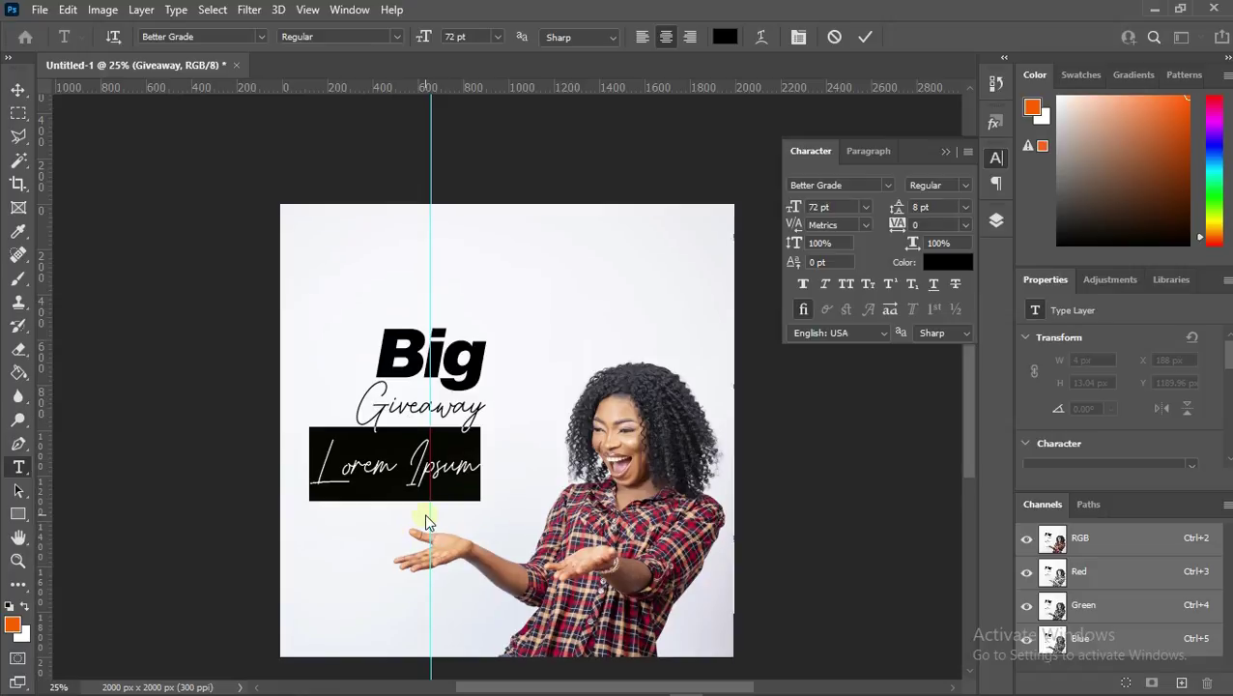
type("You")
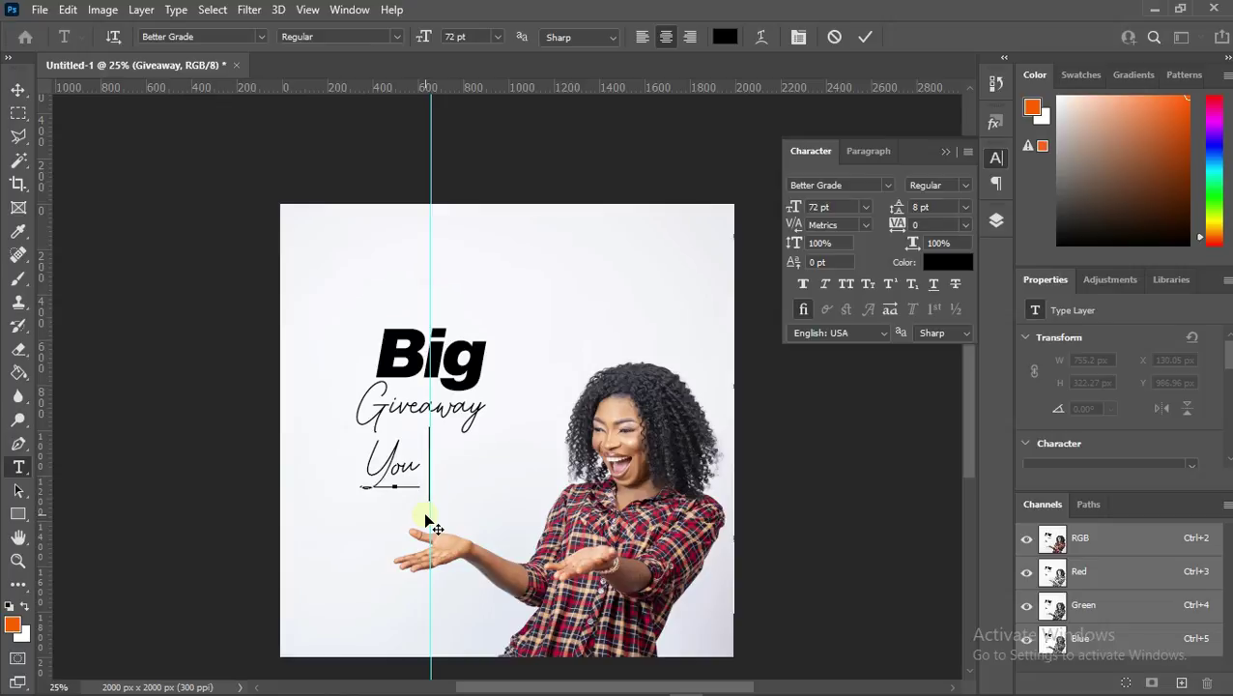
type(" coul")
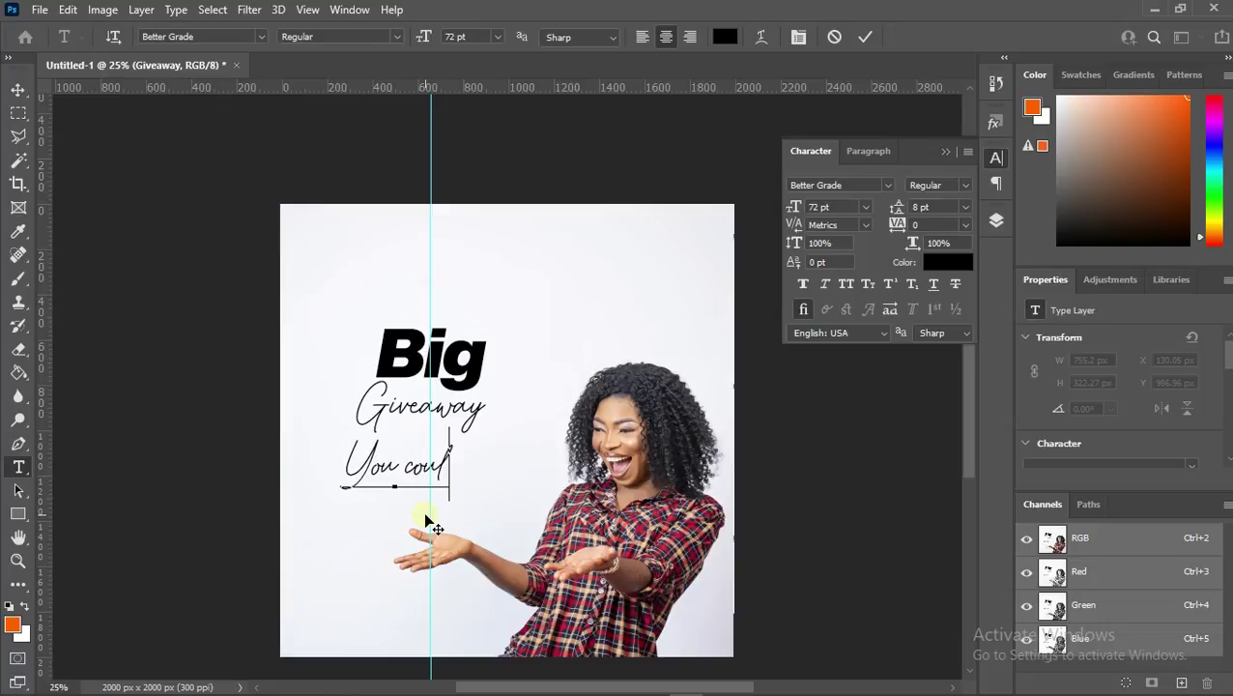
type("d wi")
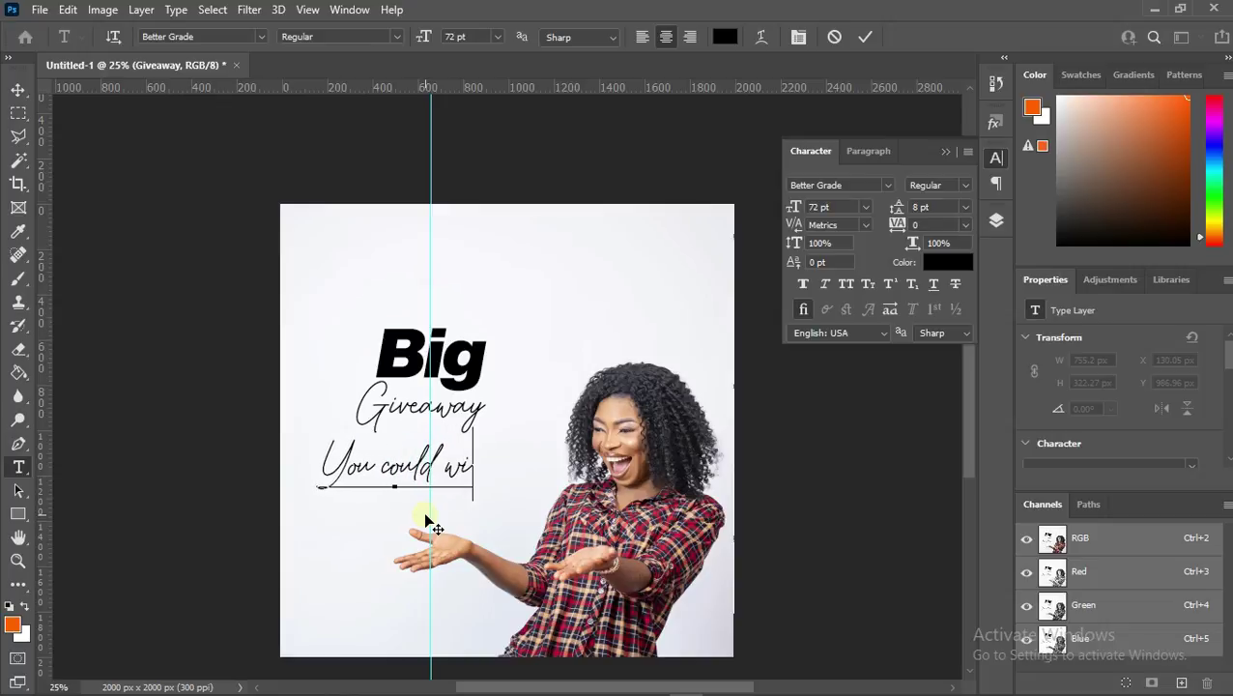
type("n fa")
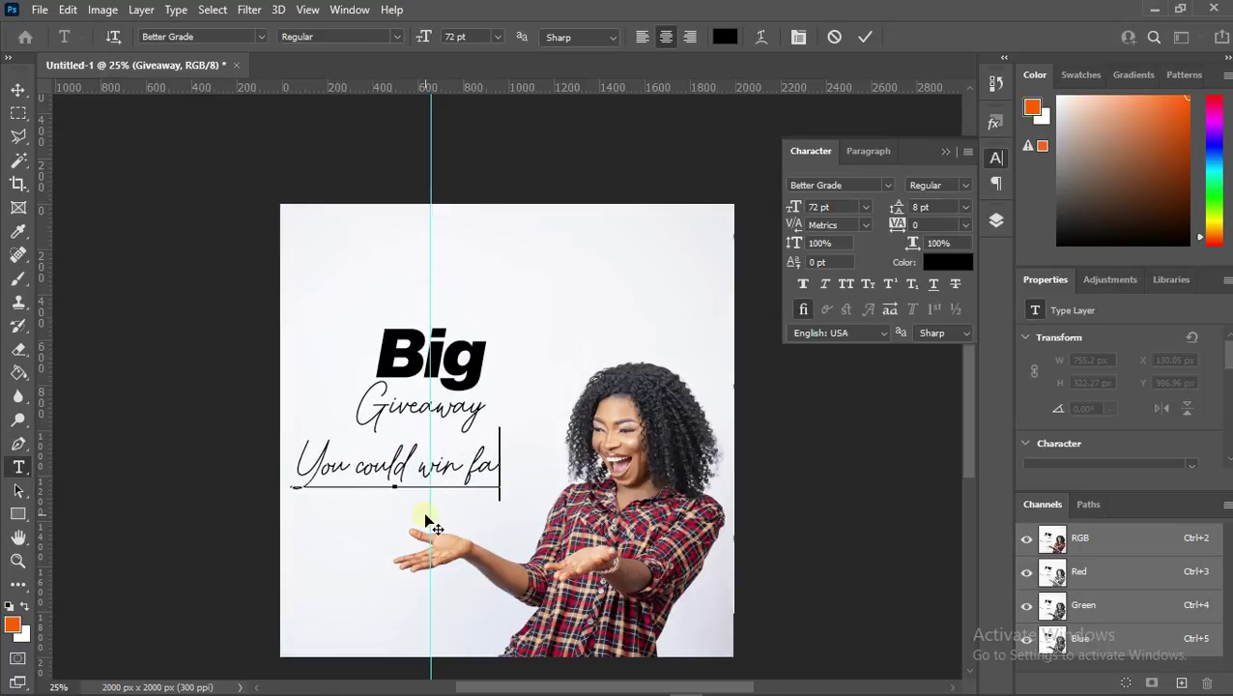
type("ntas")
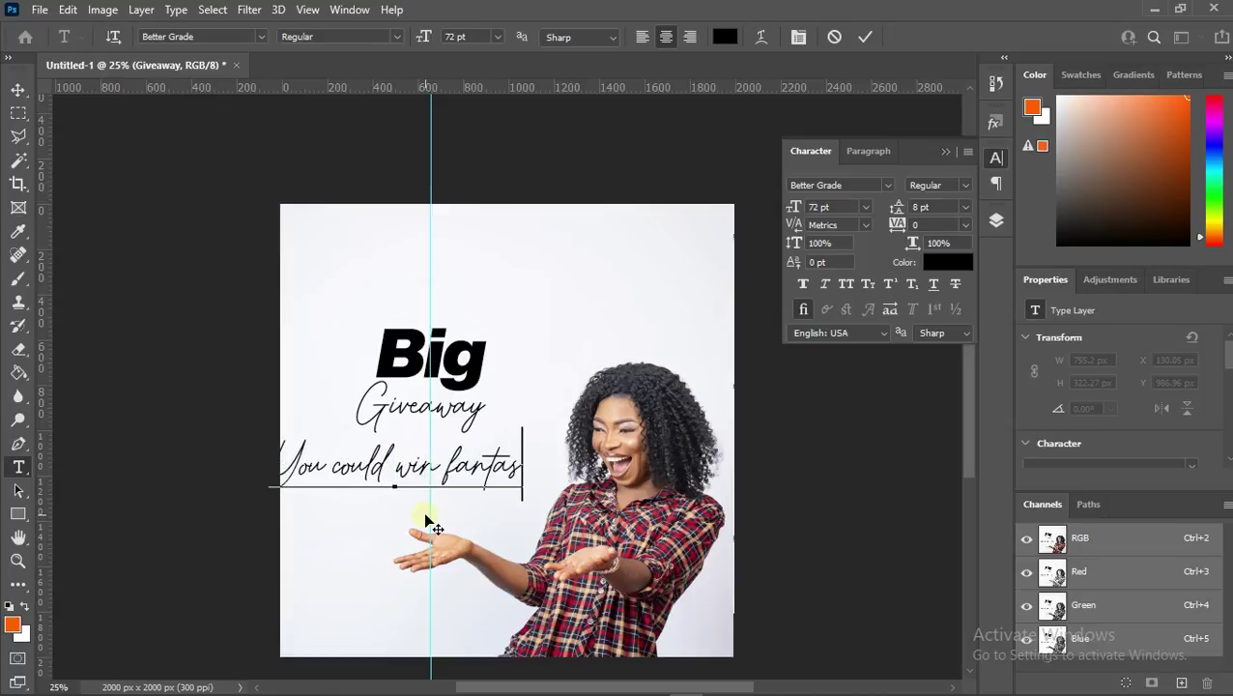
type("tic")
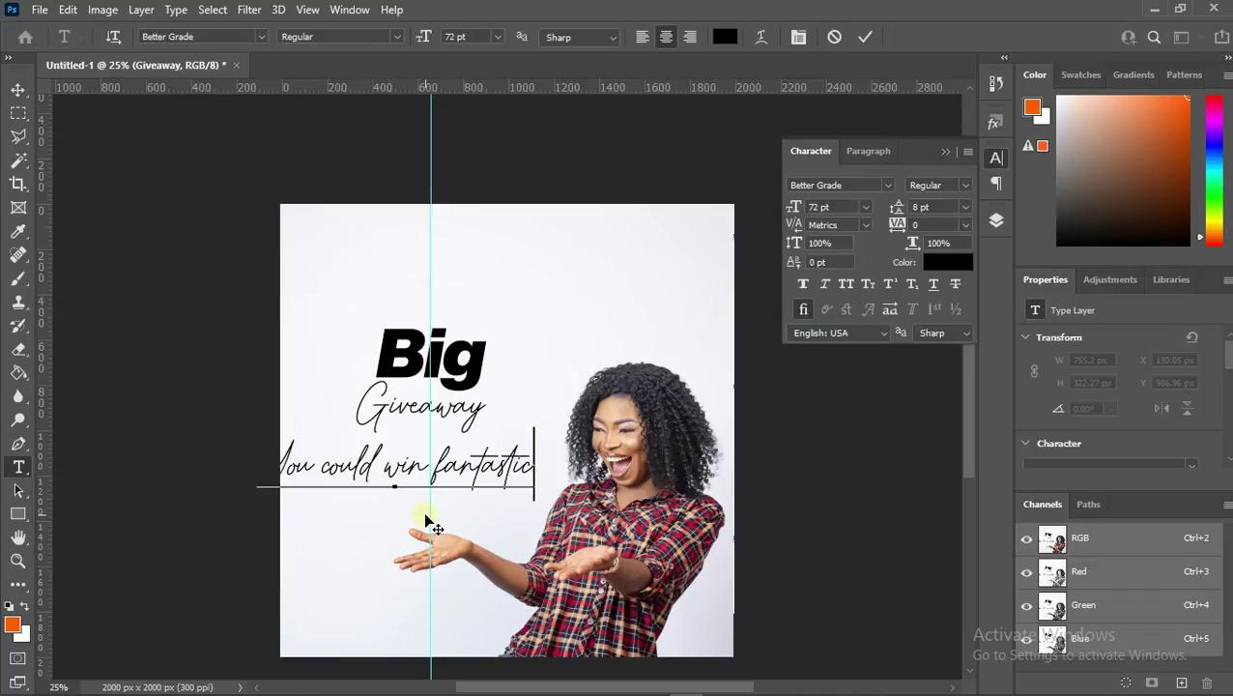
type(" free")
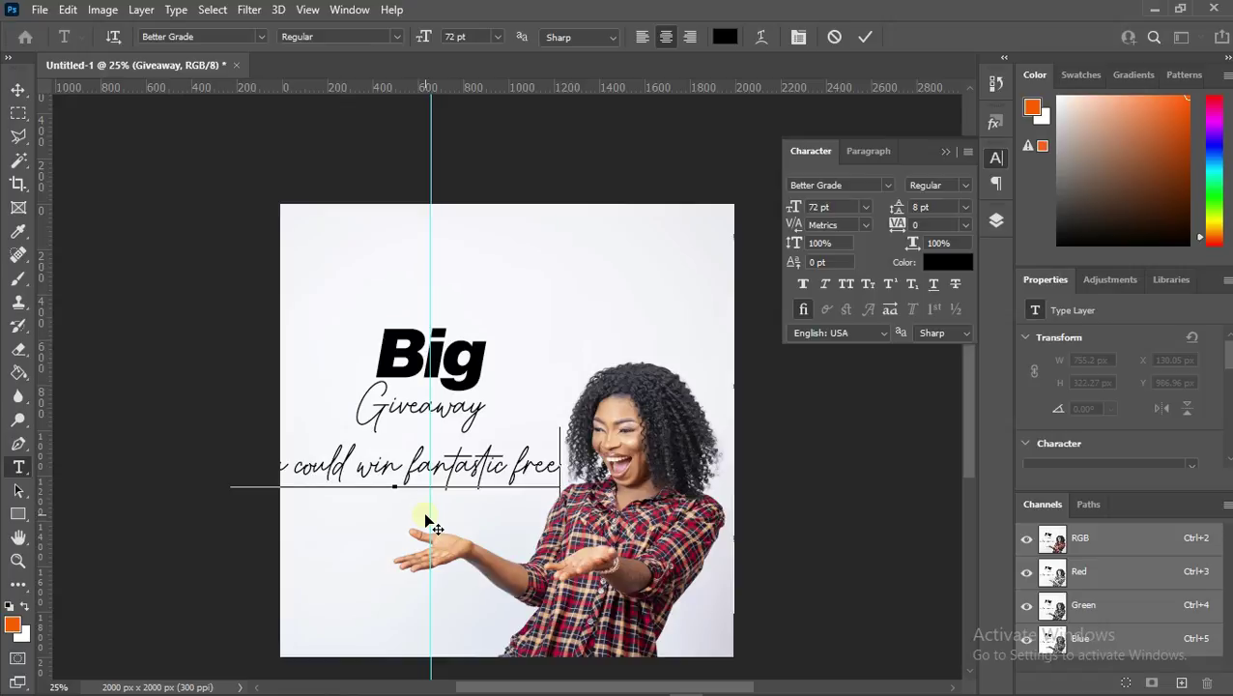
type("bies")
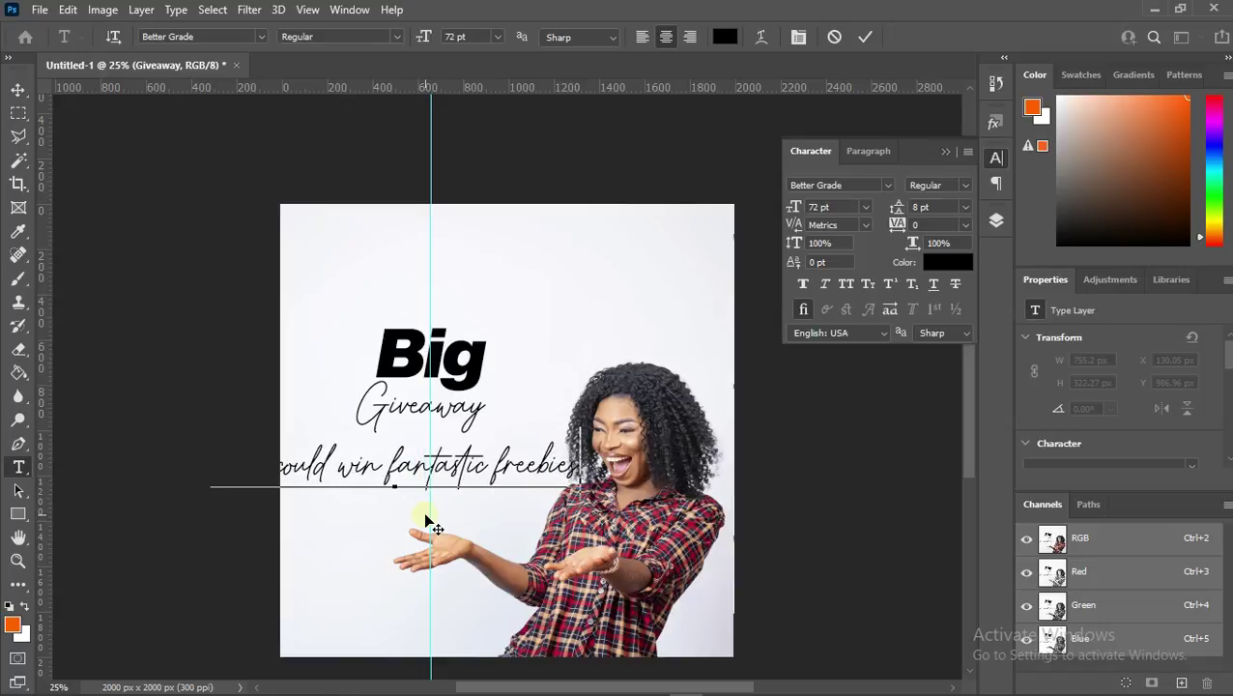
- Add a second line to the new text reading "just by engaging on our posts"
key("Return")
type("you")
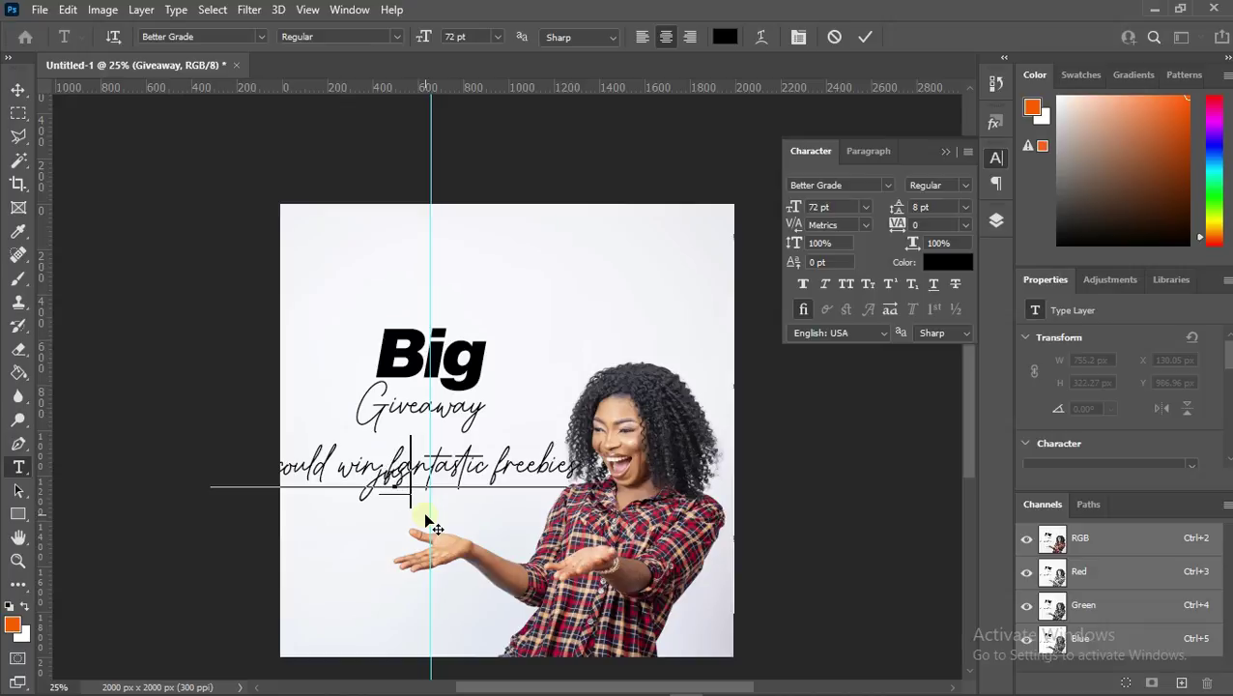
type("t by")
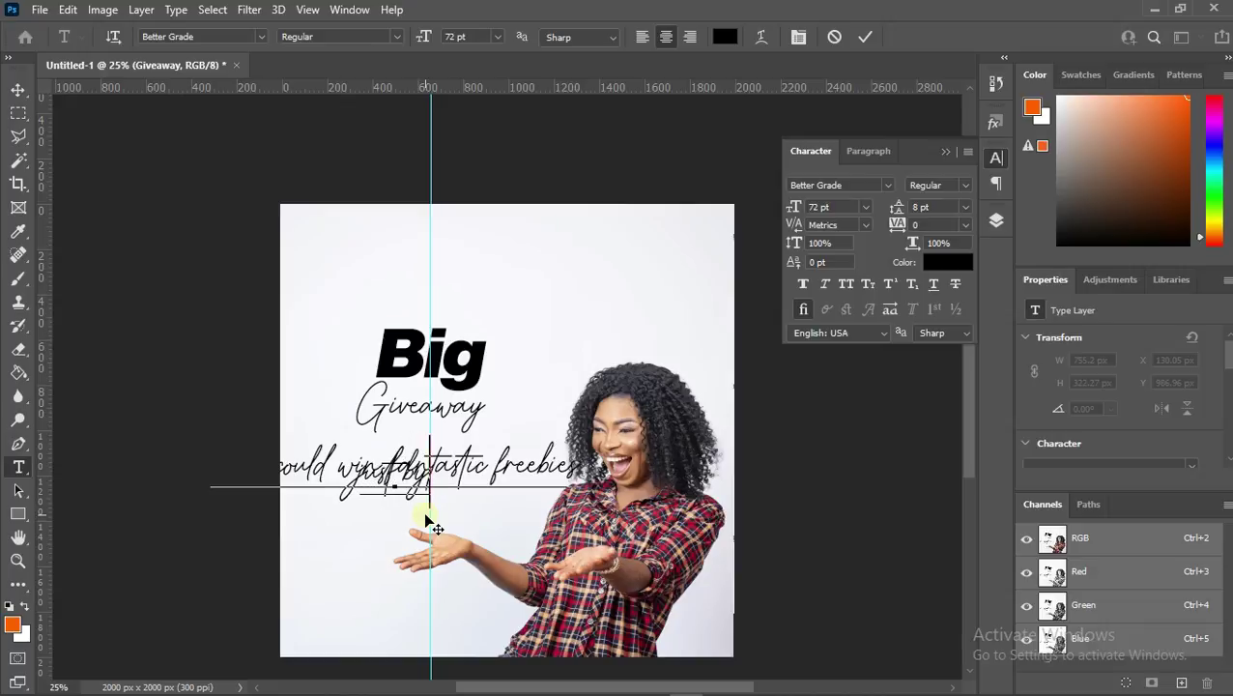
type(" g")
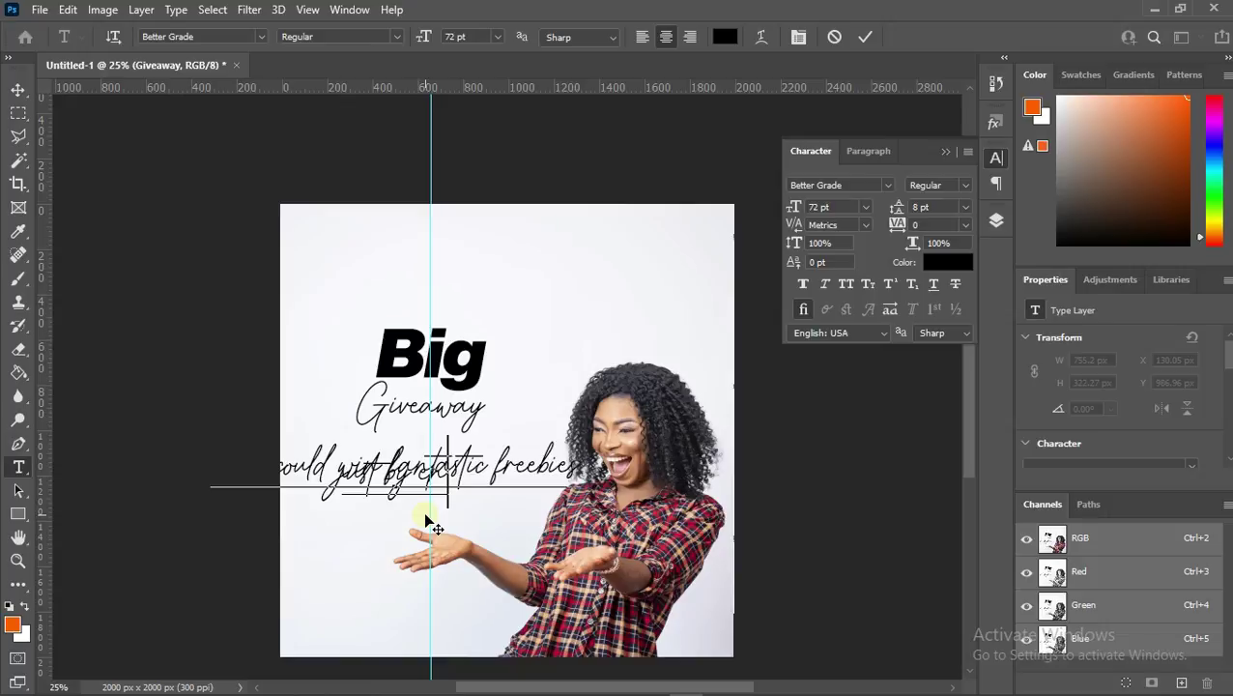
type("gagi")
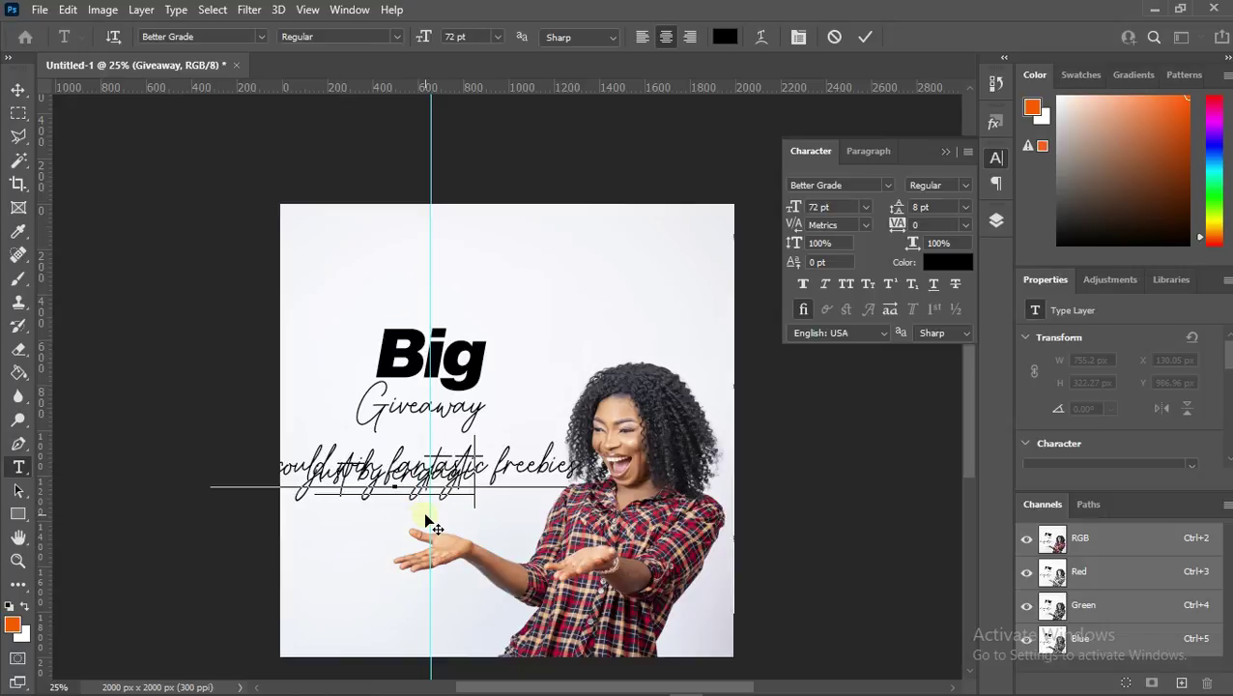
type("ng w")
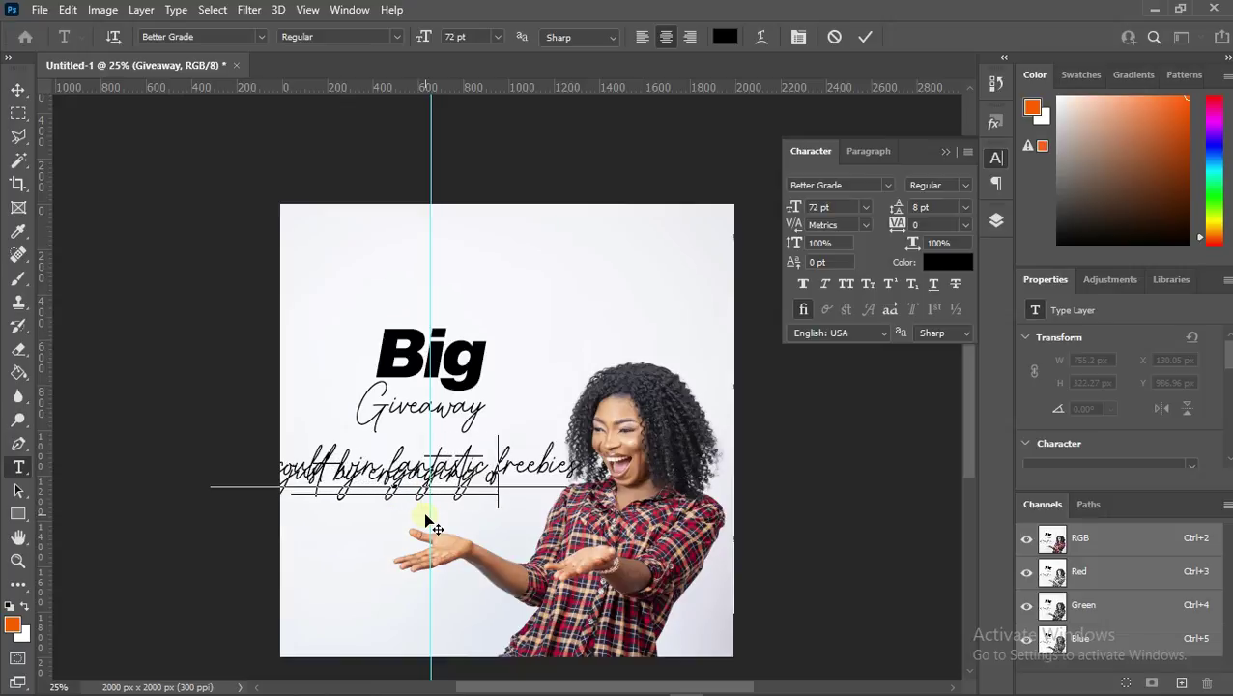
key("BackSpace")
type("on ")
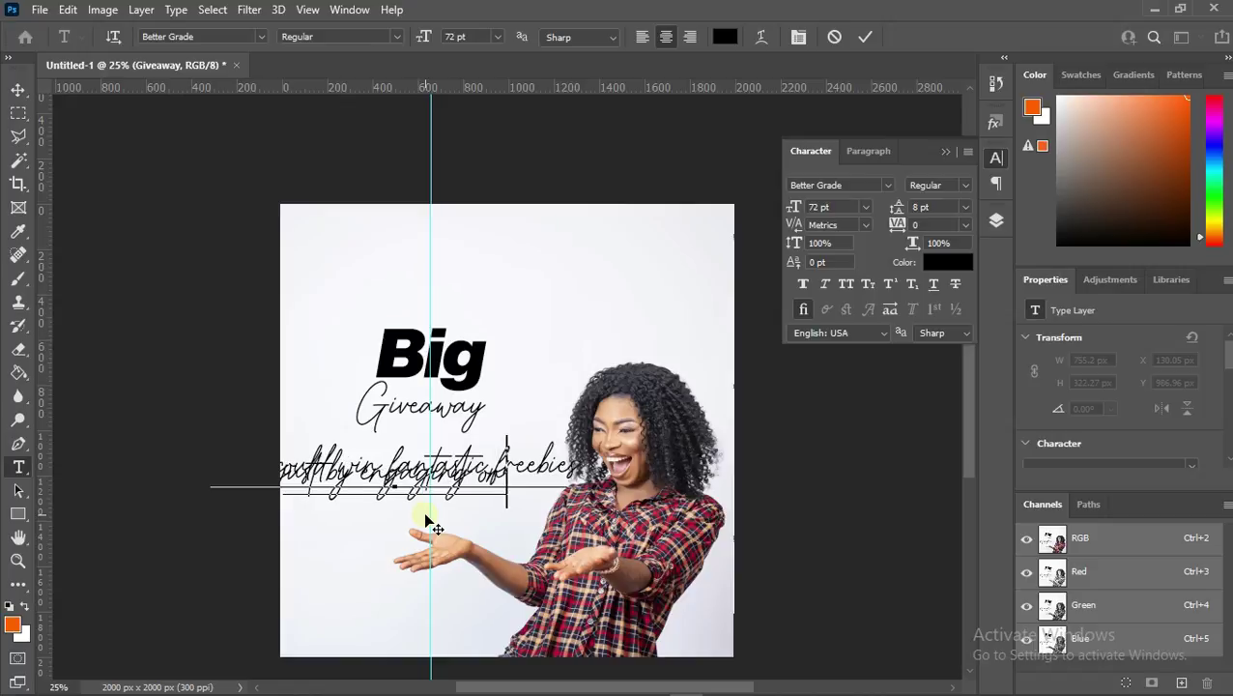
type("o")
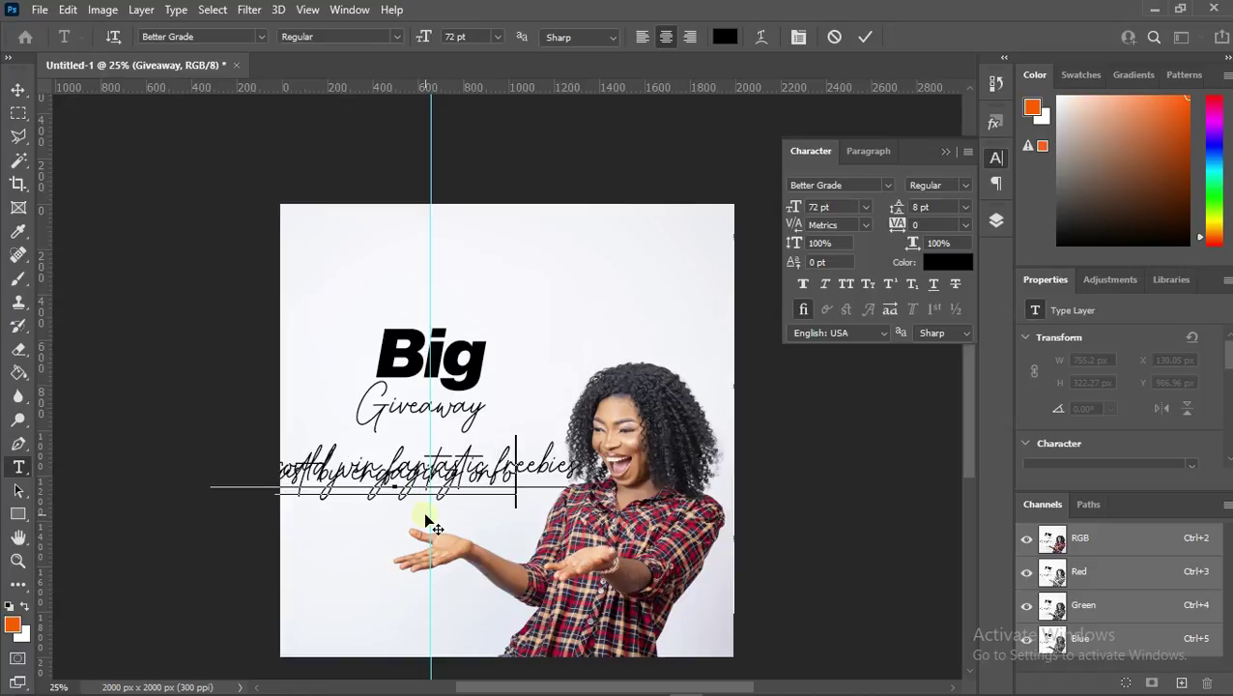
type("ur p")
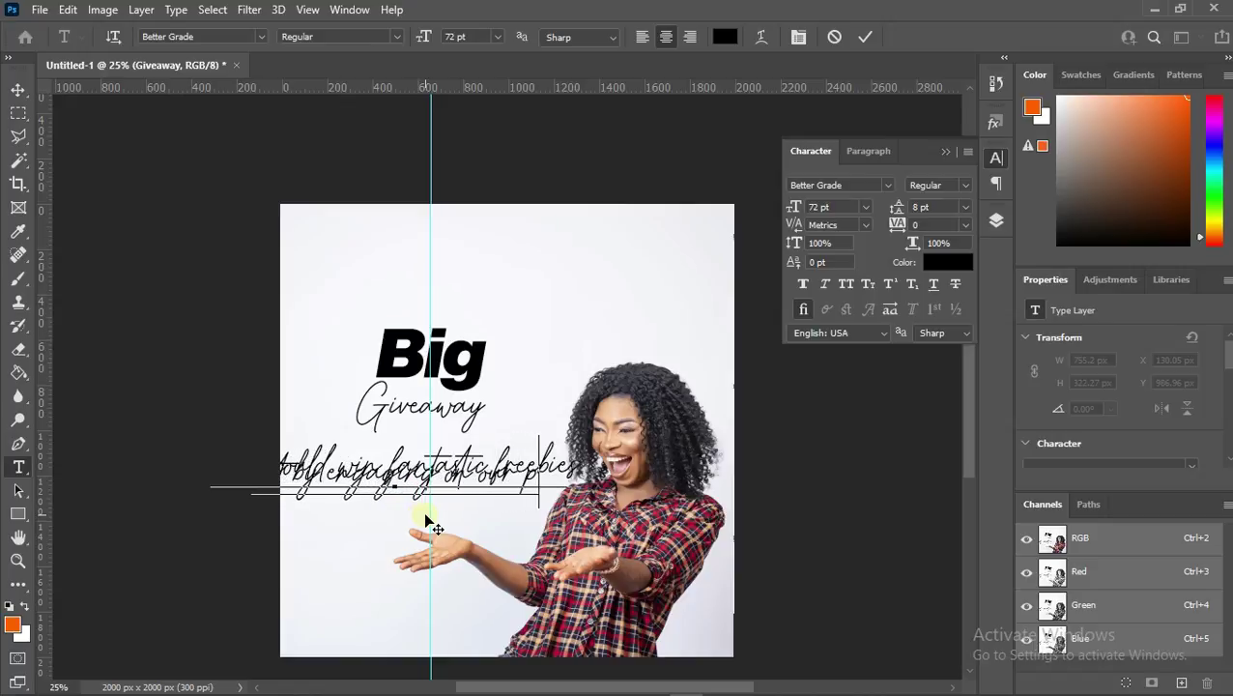
type("osts")
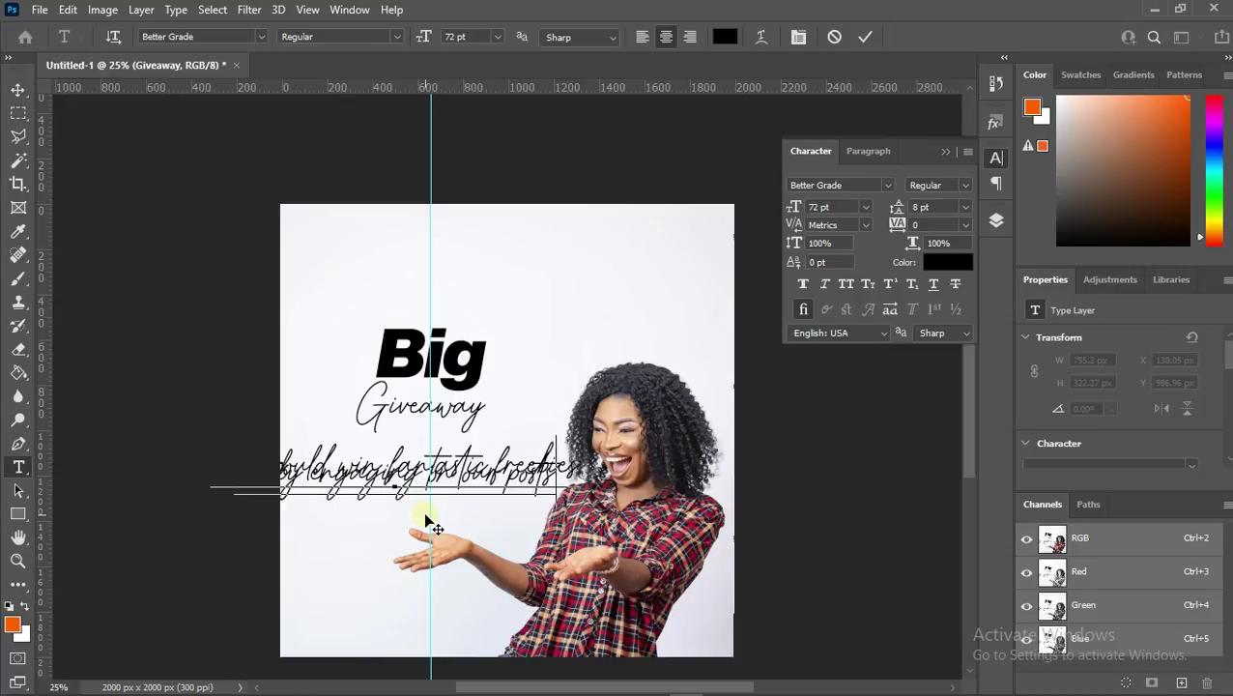
- Add a third line to the text reading "on Facebook and Instagram"
key("Return")
type("on instagra")
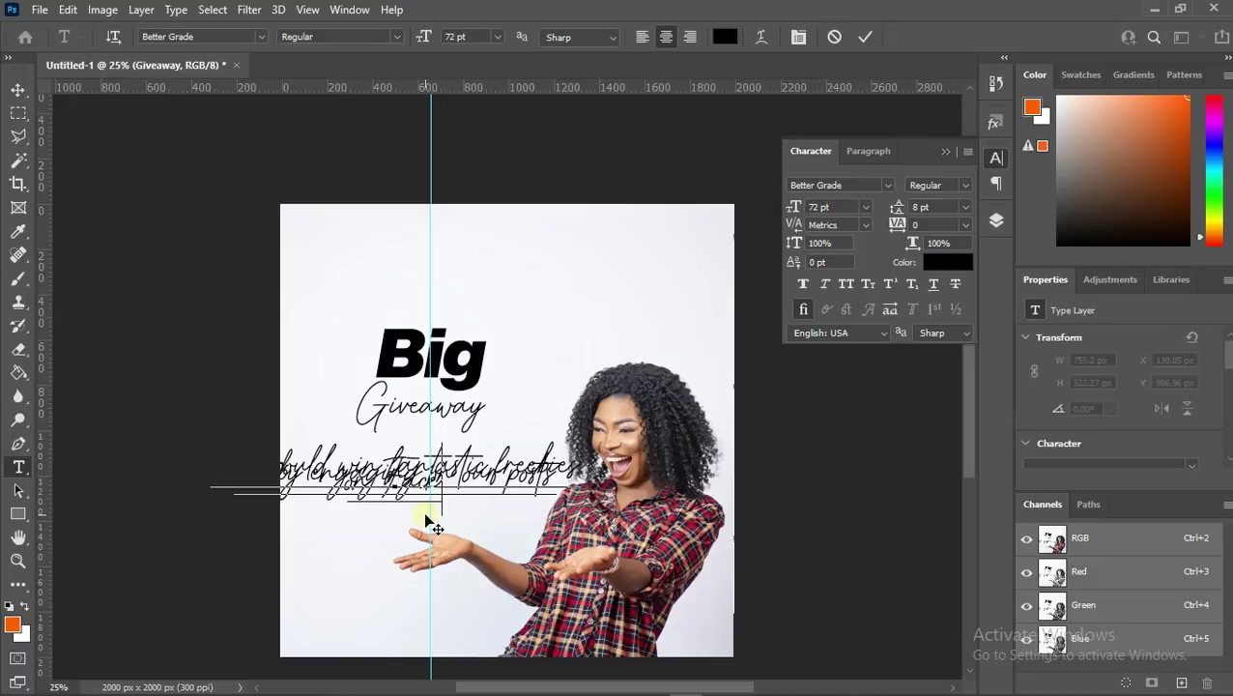
type("ebook ")
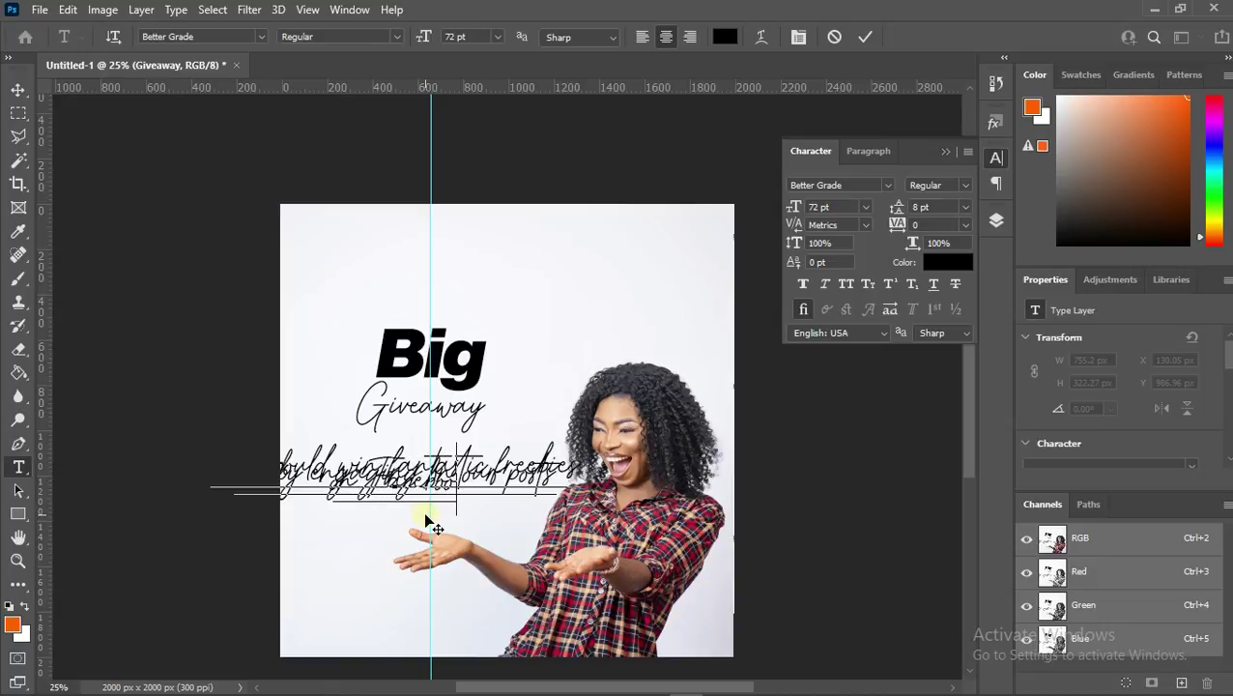
type("or")
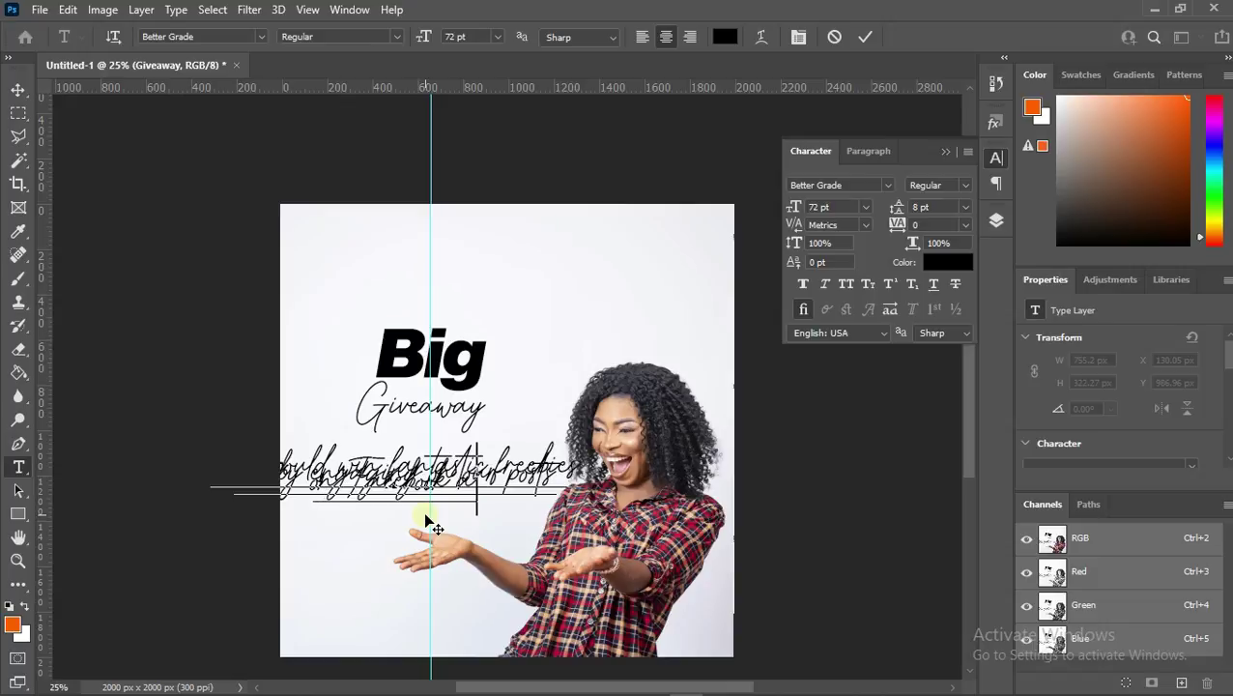
type("nd ")
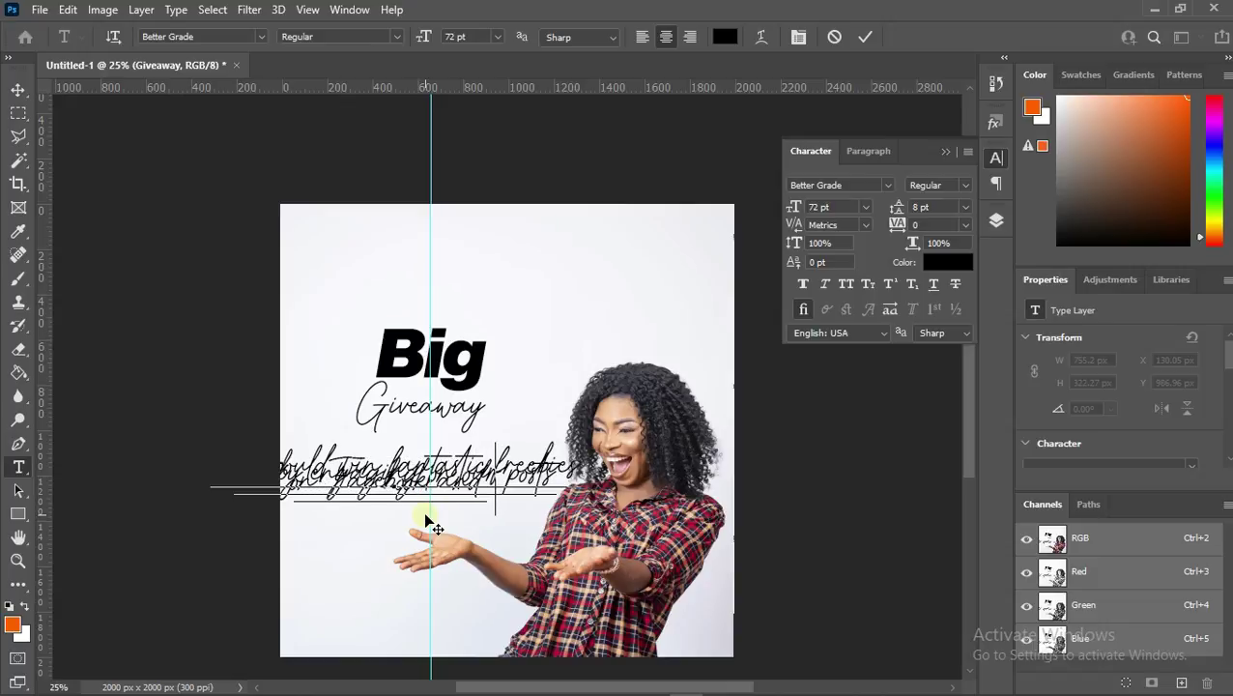
type("Inst")
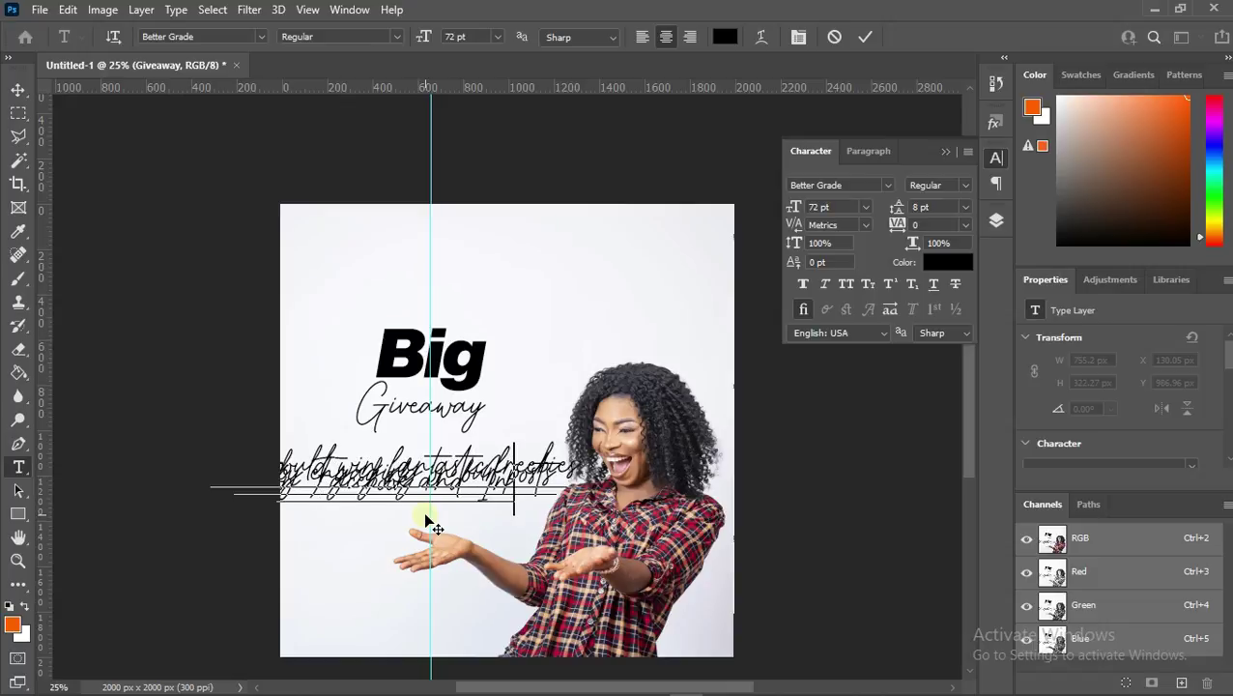
type("ag")
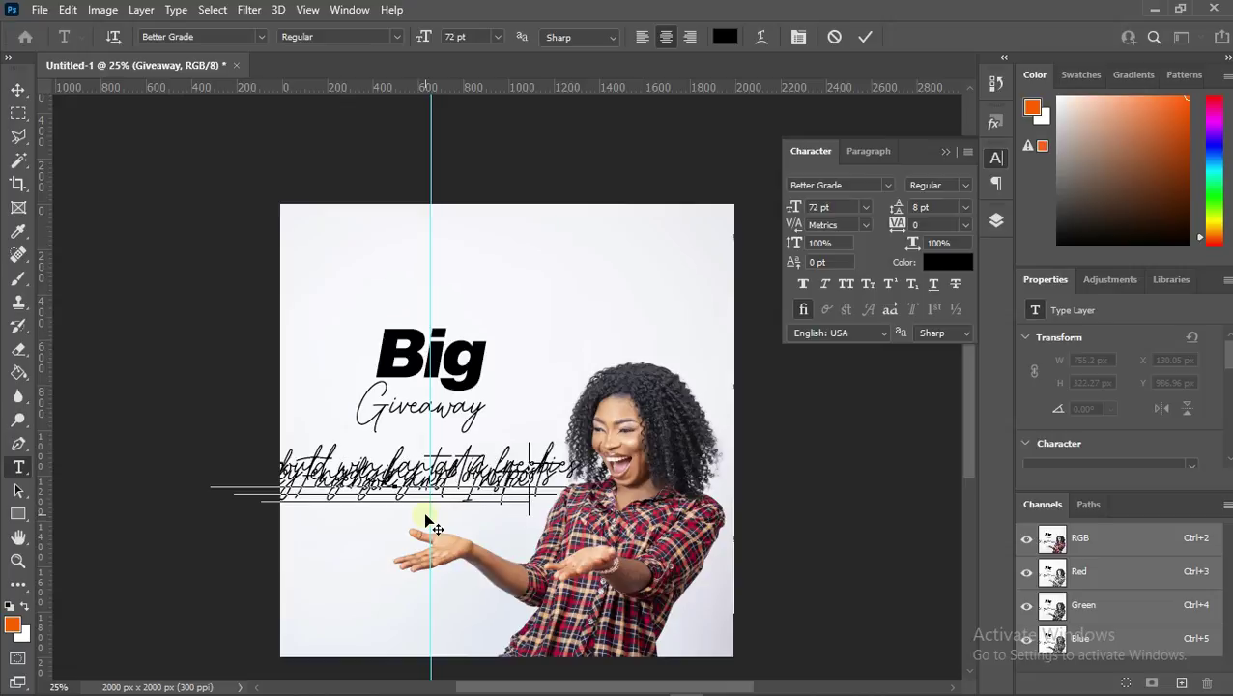
type("gram")
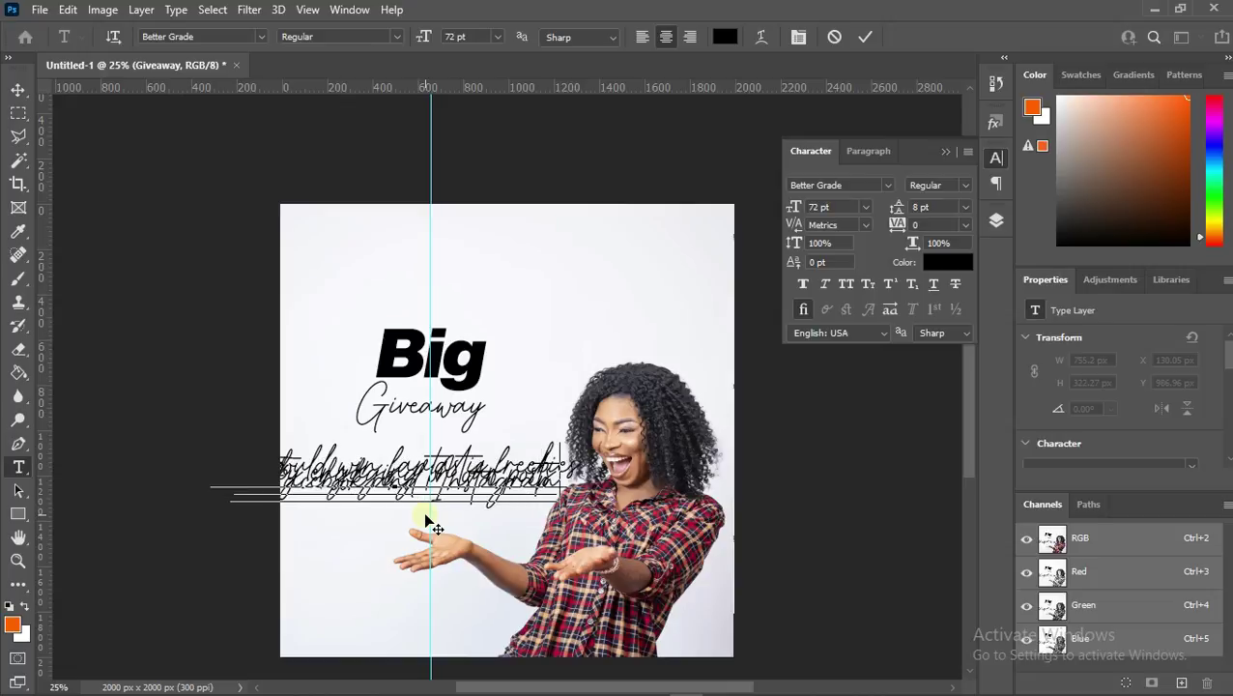
- Set all three lines of the new text in the Sequel Sans font at 12 pt
right_click(410, 504)
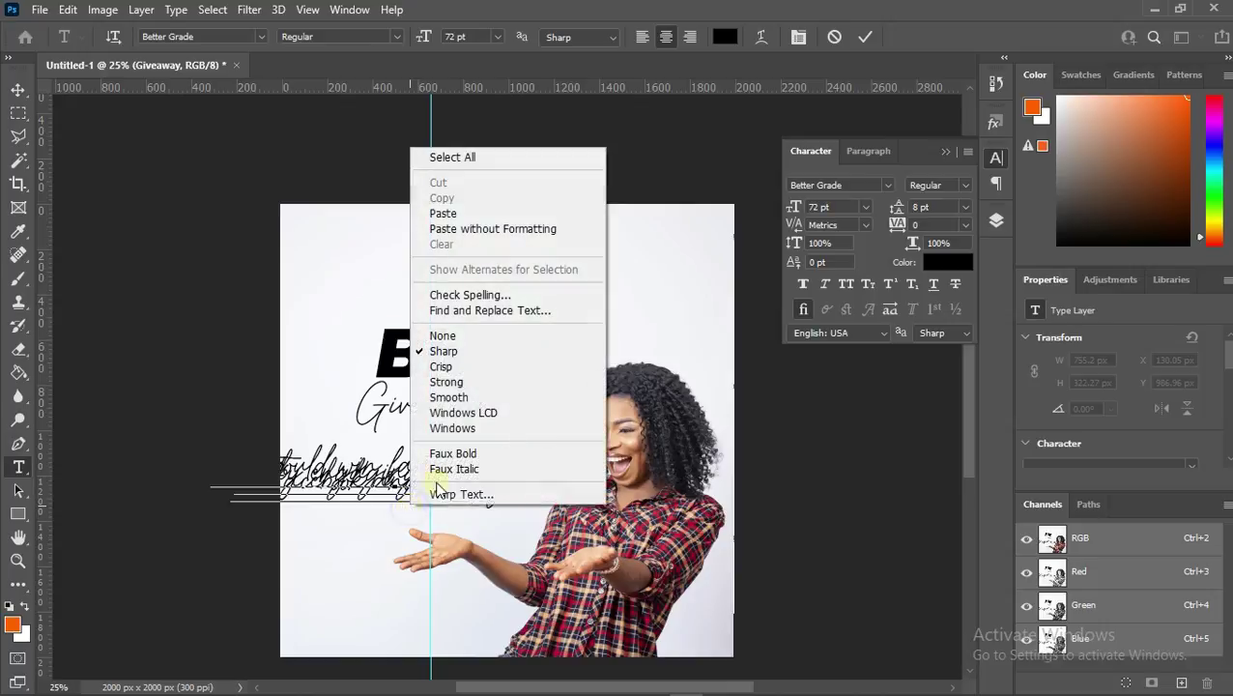
left_click(488, 157)
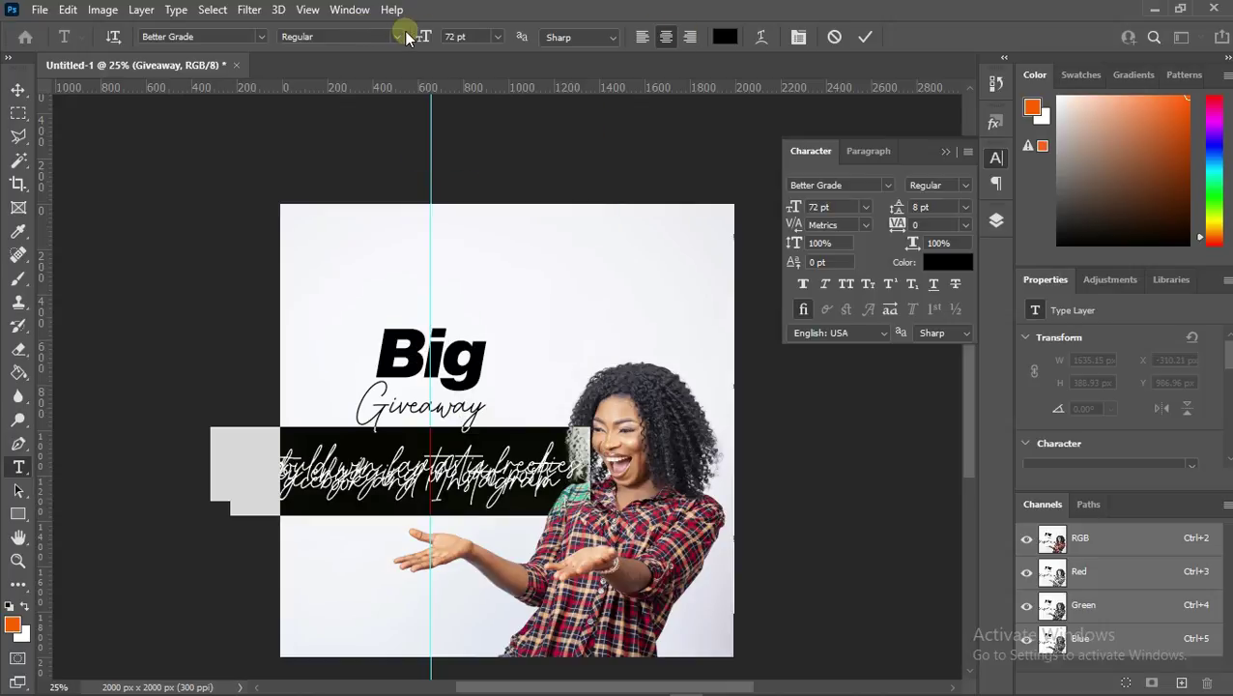
left_click(261, 36)
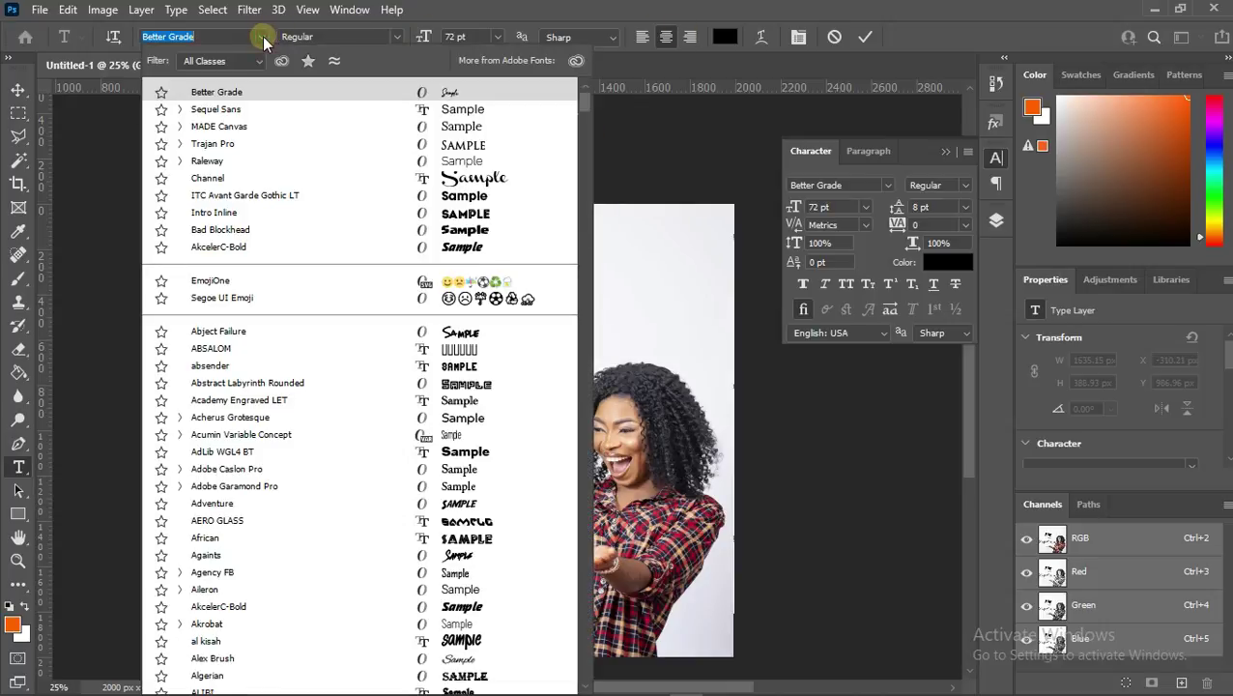
left_click(256, 109)
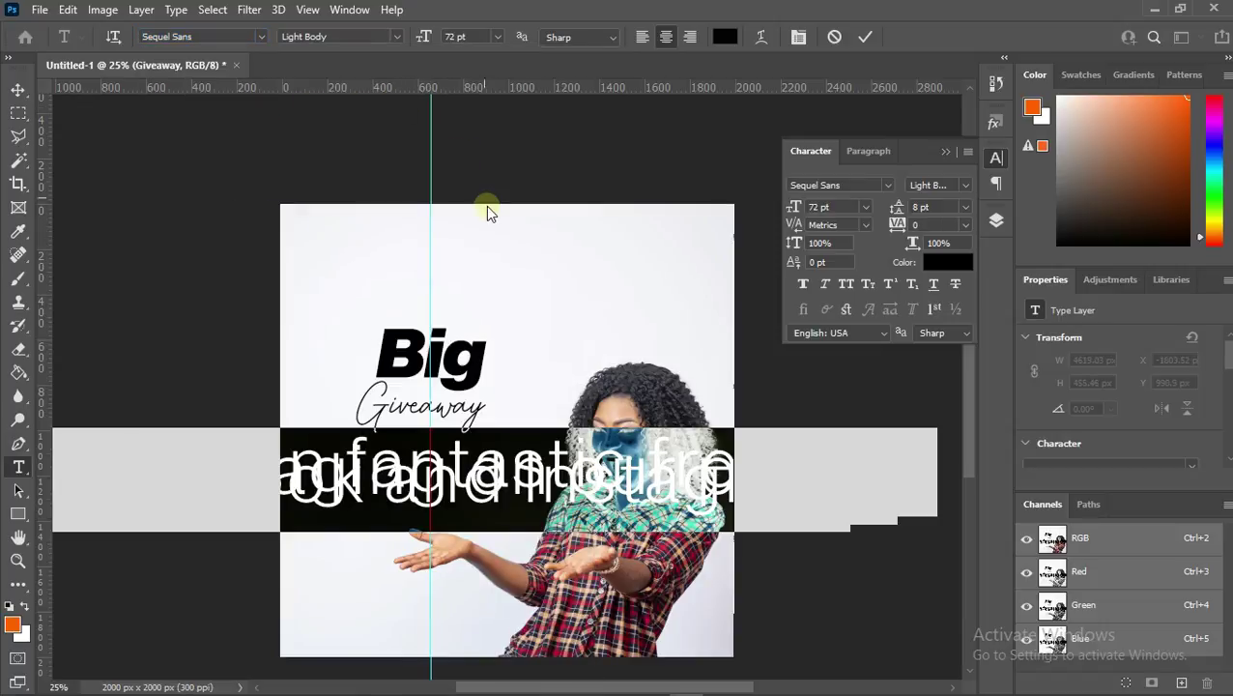
left_click(492, 31)
left_click(477, 145)
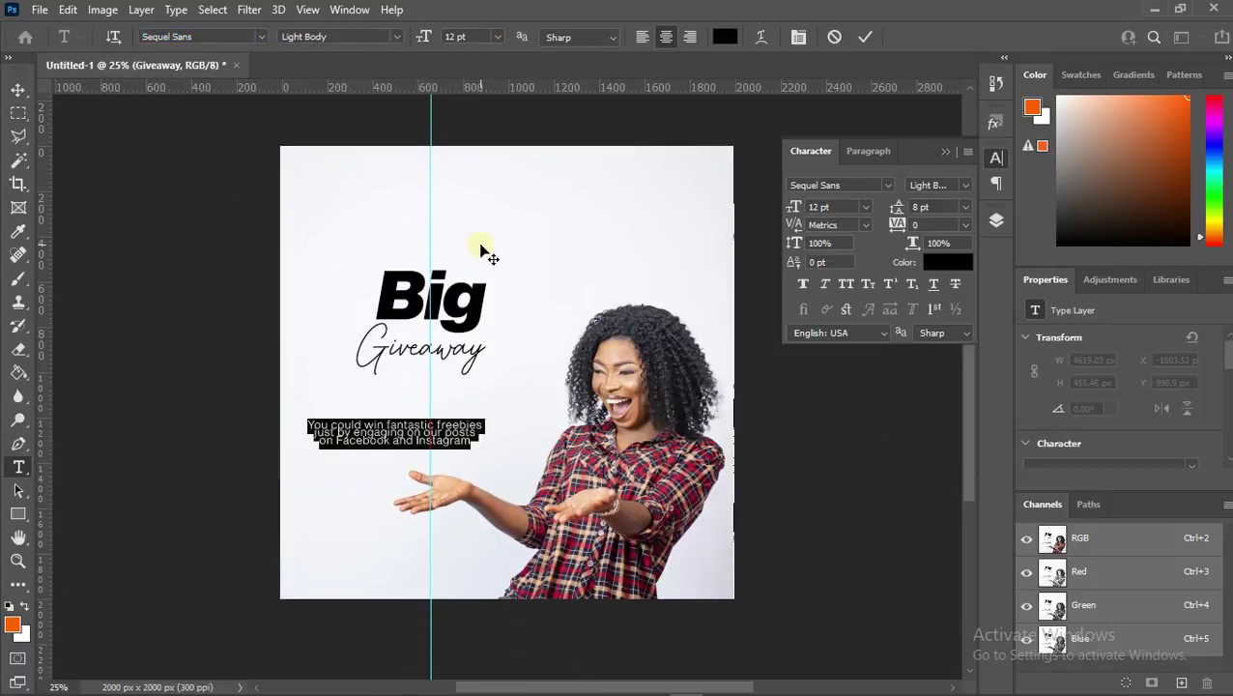
- Move the three-line text up directly beneath "Giveaway" and have its character settings open
left_click_drag(371, 501, 384, 464)
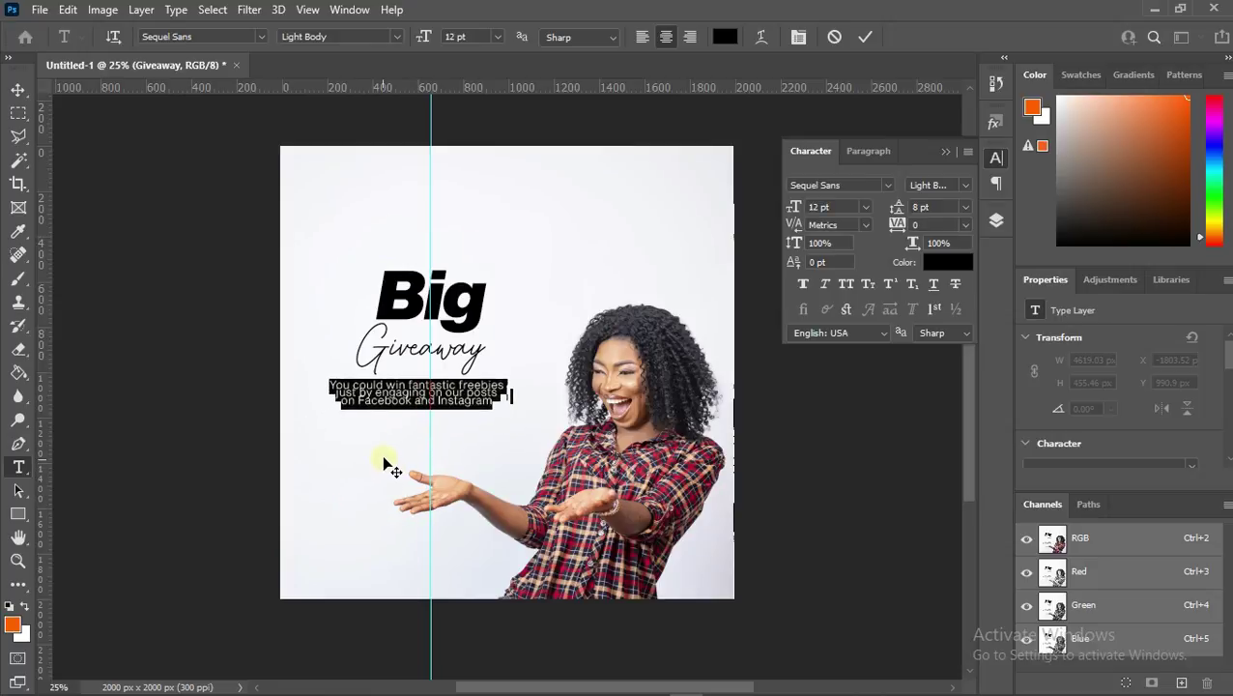
left_click(798, 38)
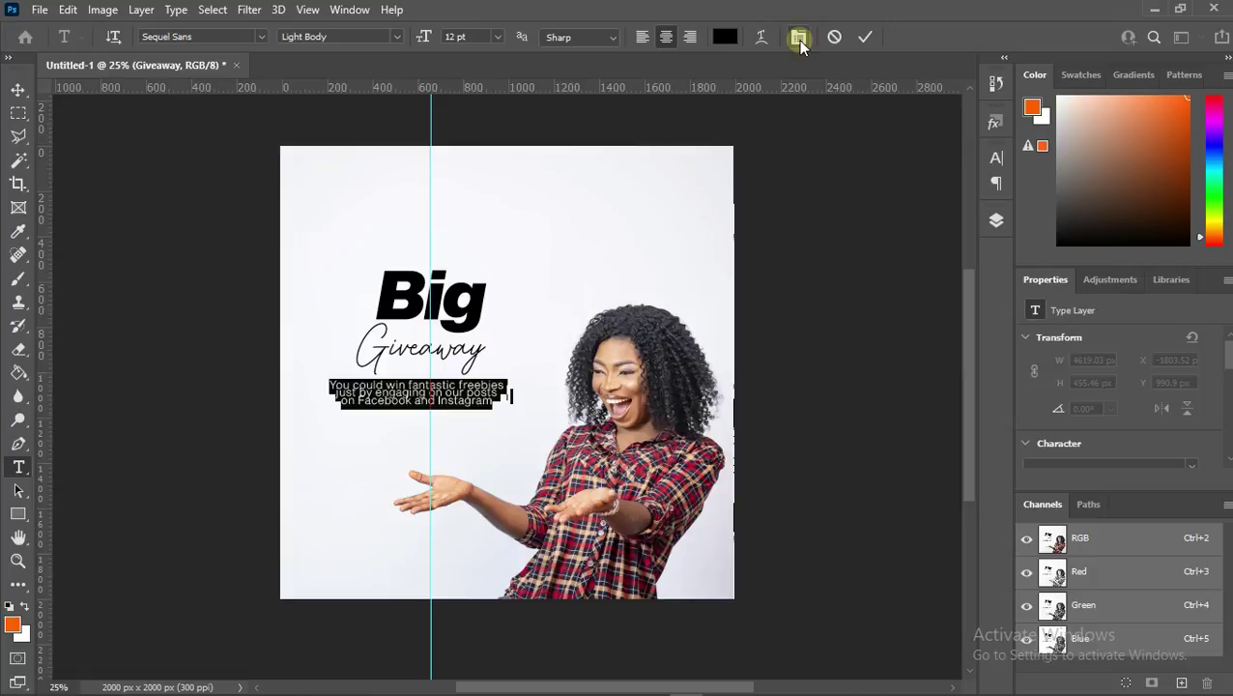
left_click(798, 38)
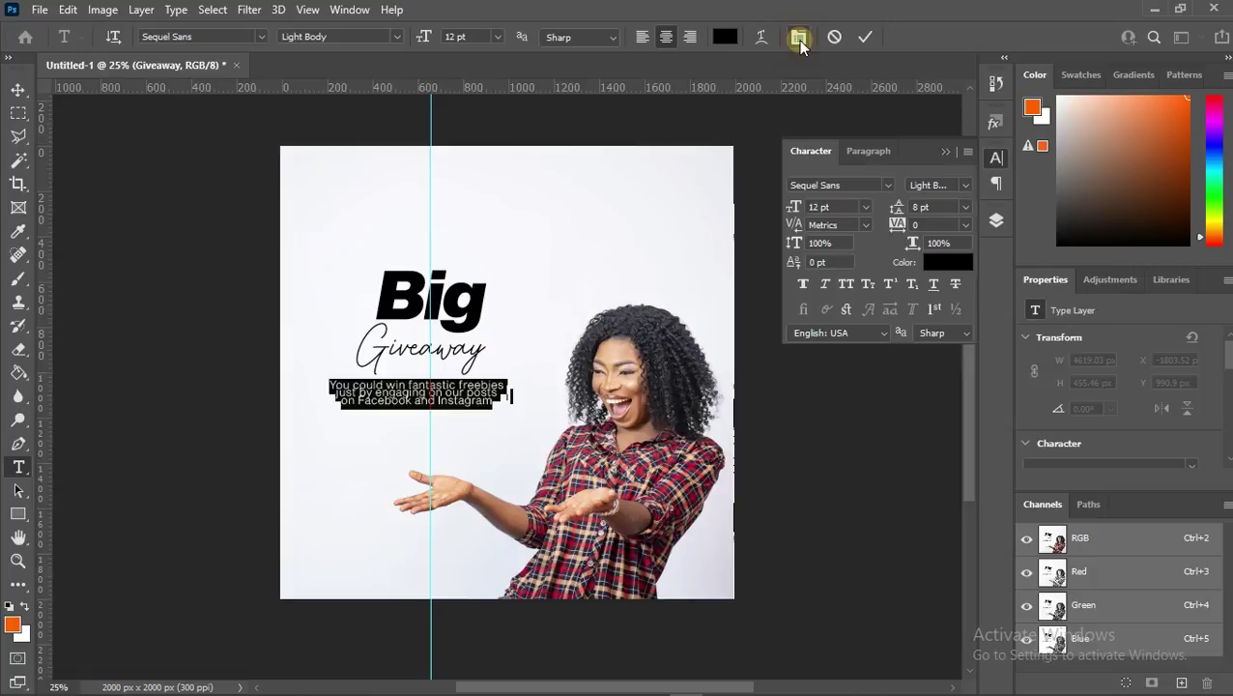
- Set the three-line text's leading to 12 pt and its font style to Oblique Body
left_click(966, 207)
left_click(944, 314)
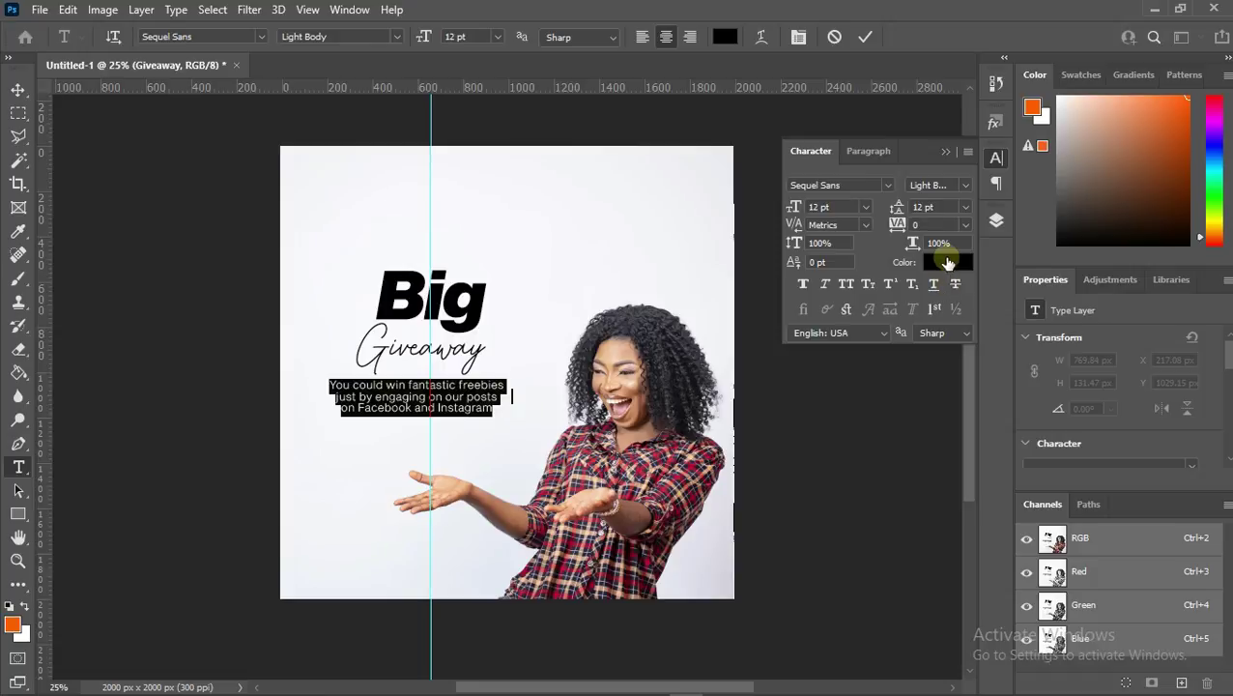
left_click(394, 36)
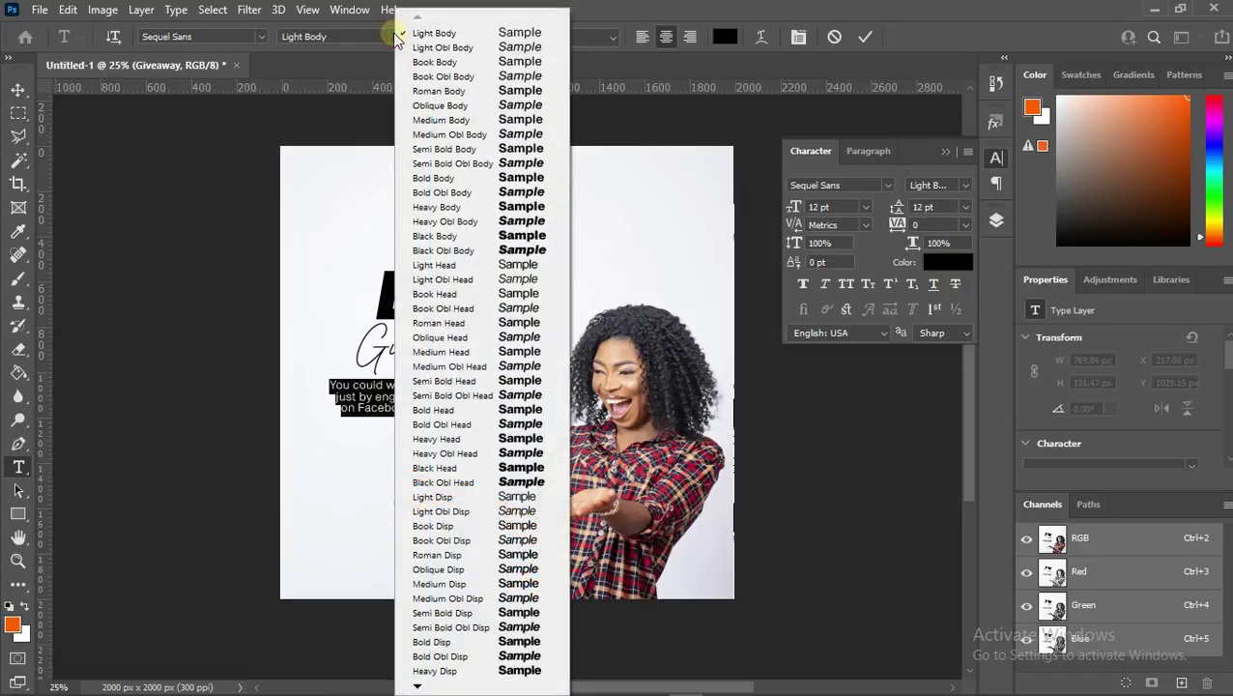
left_click(438, 91)
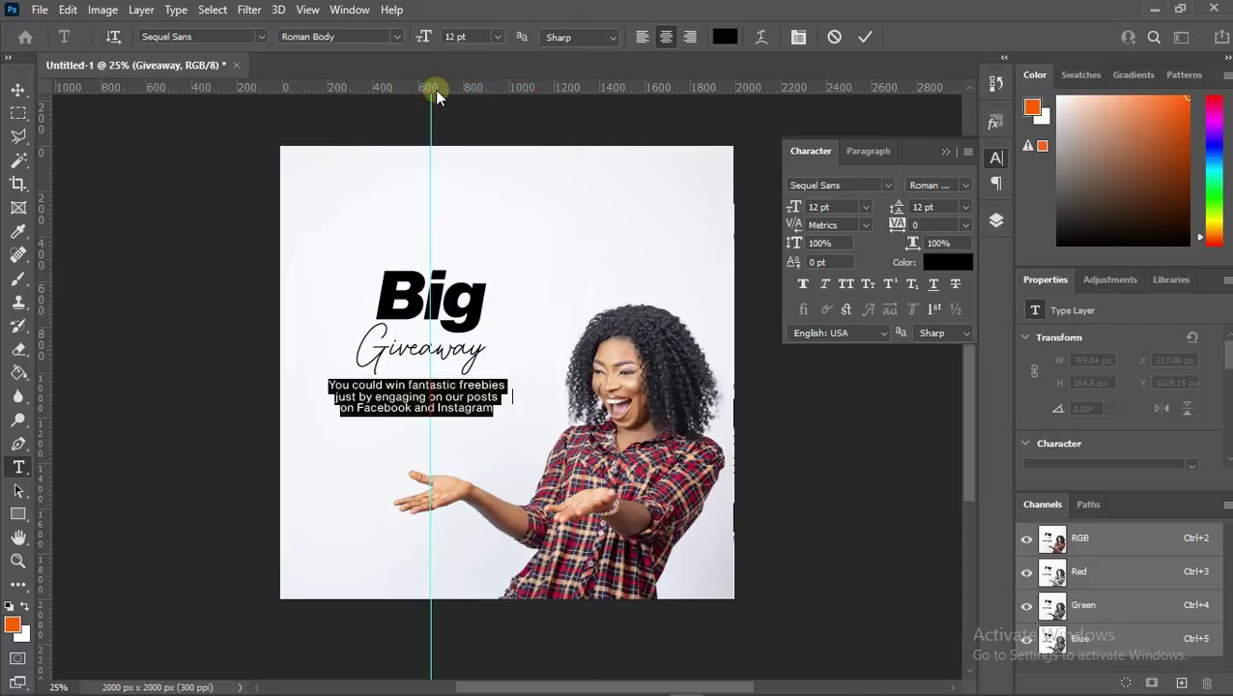
left_click(395, 37)
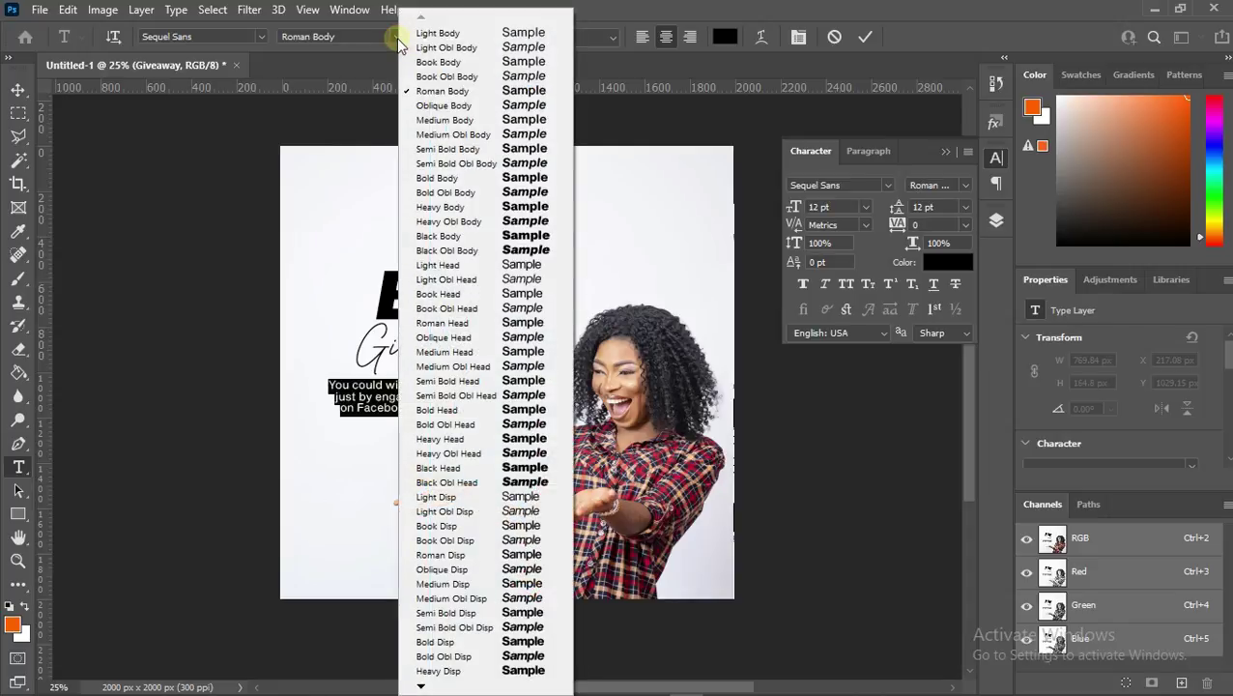
left_click(445, 107)
- Tighten the three-line text with tracking of -50 and leading of 11 pt
left_click(964, 224)
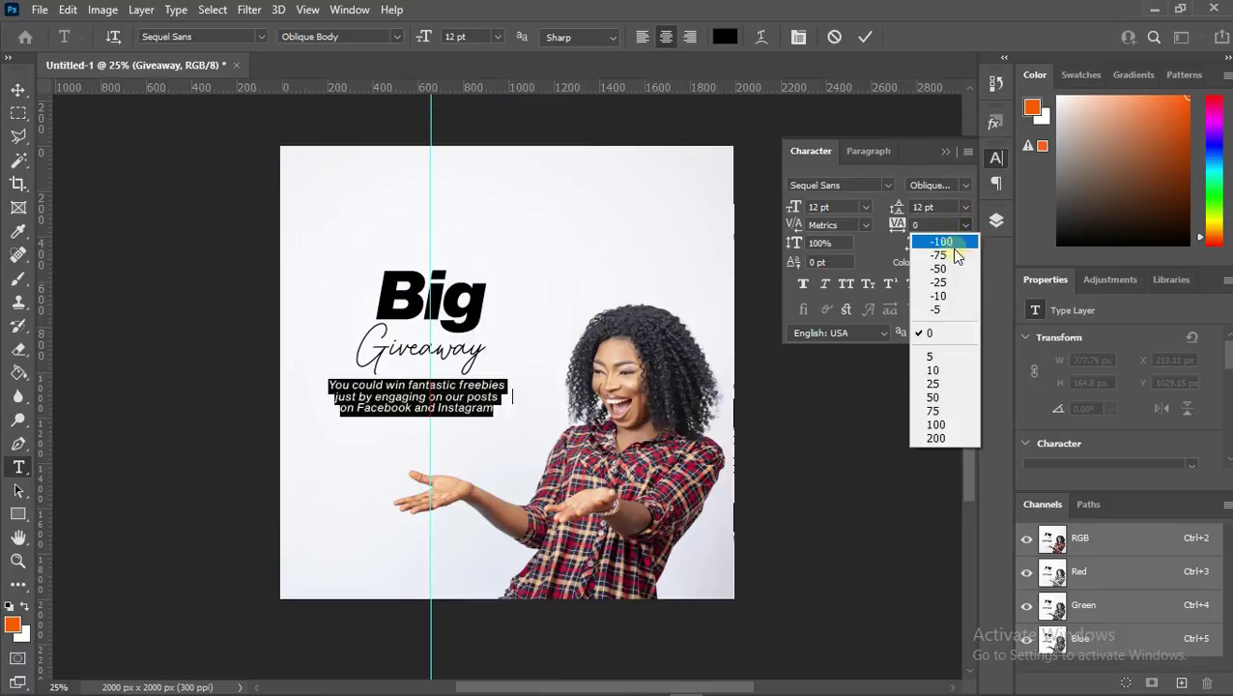
left_click(947, 269)
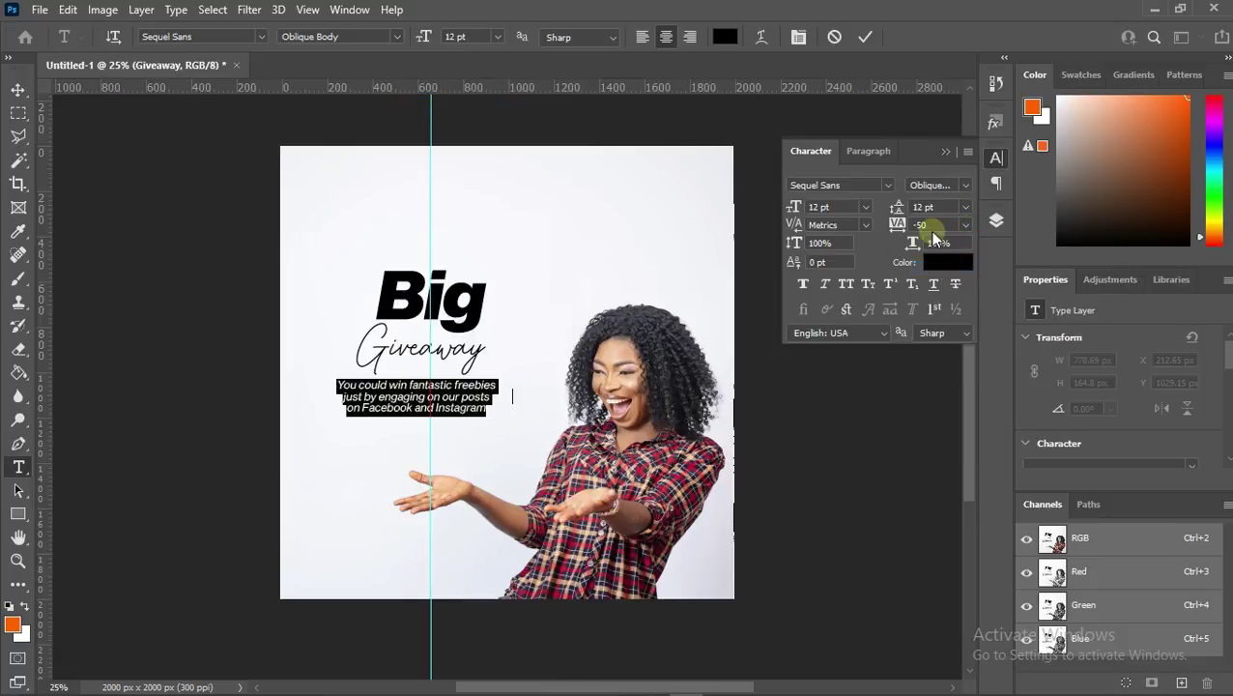
left_click(964, 206)
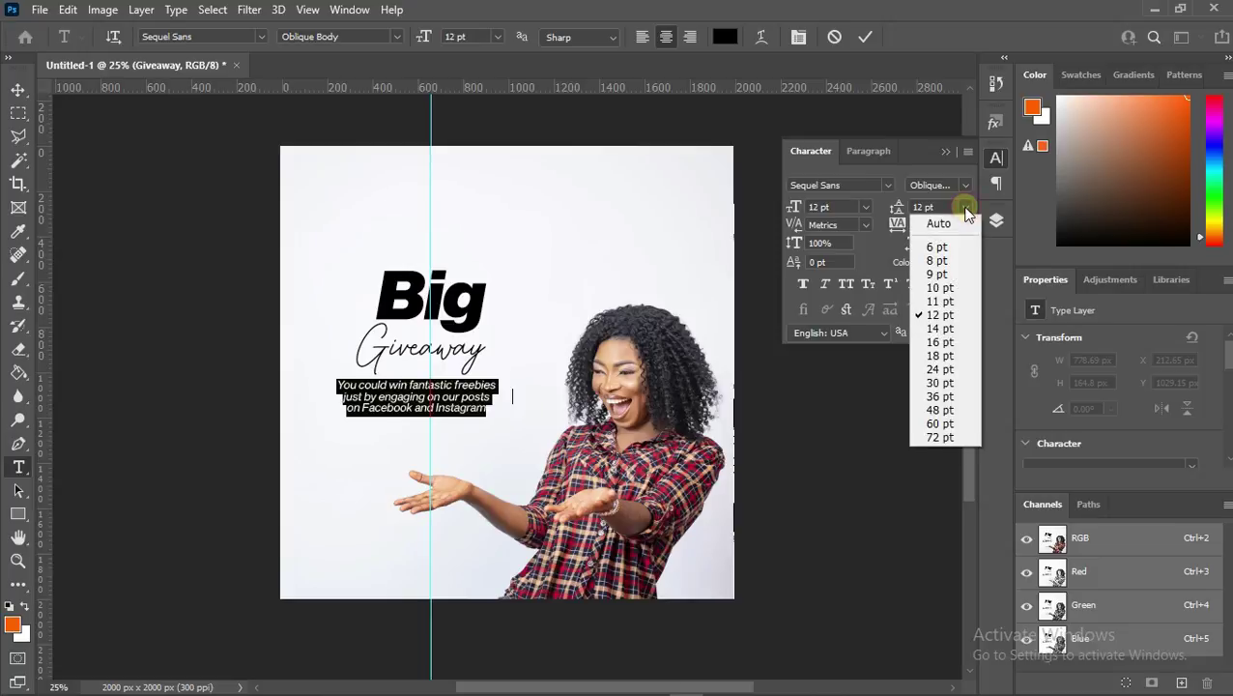
left_click(942, 302)
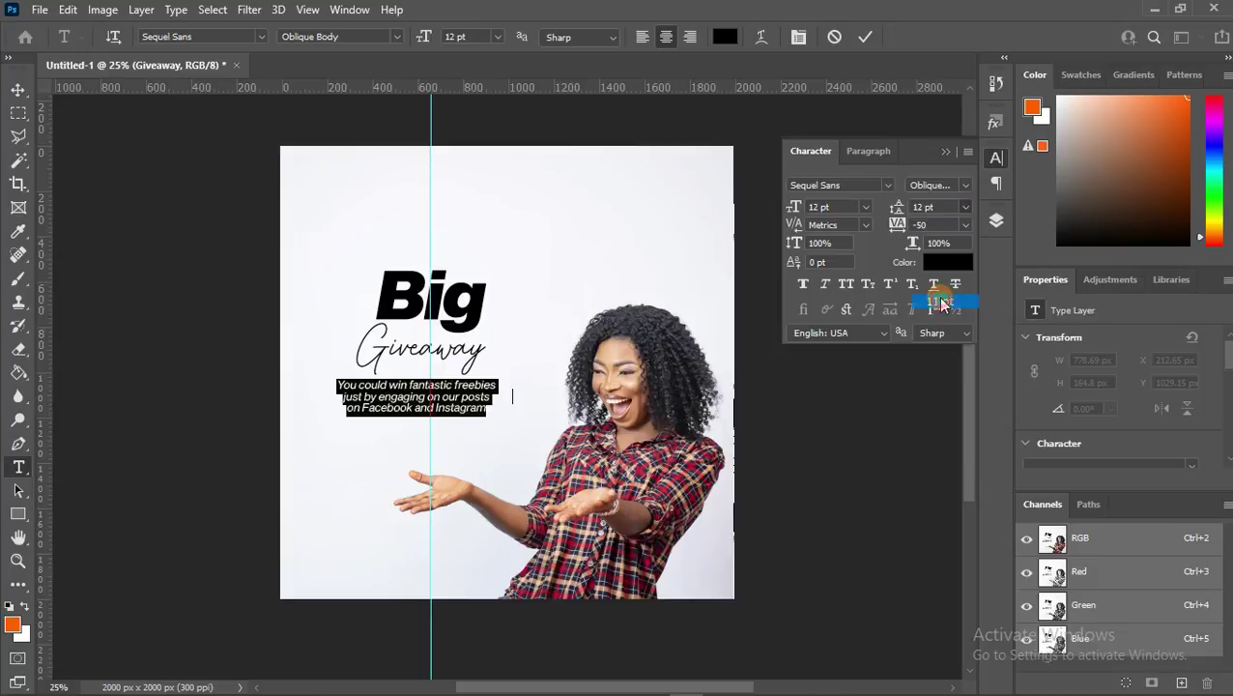
left_click(864, 39)
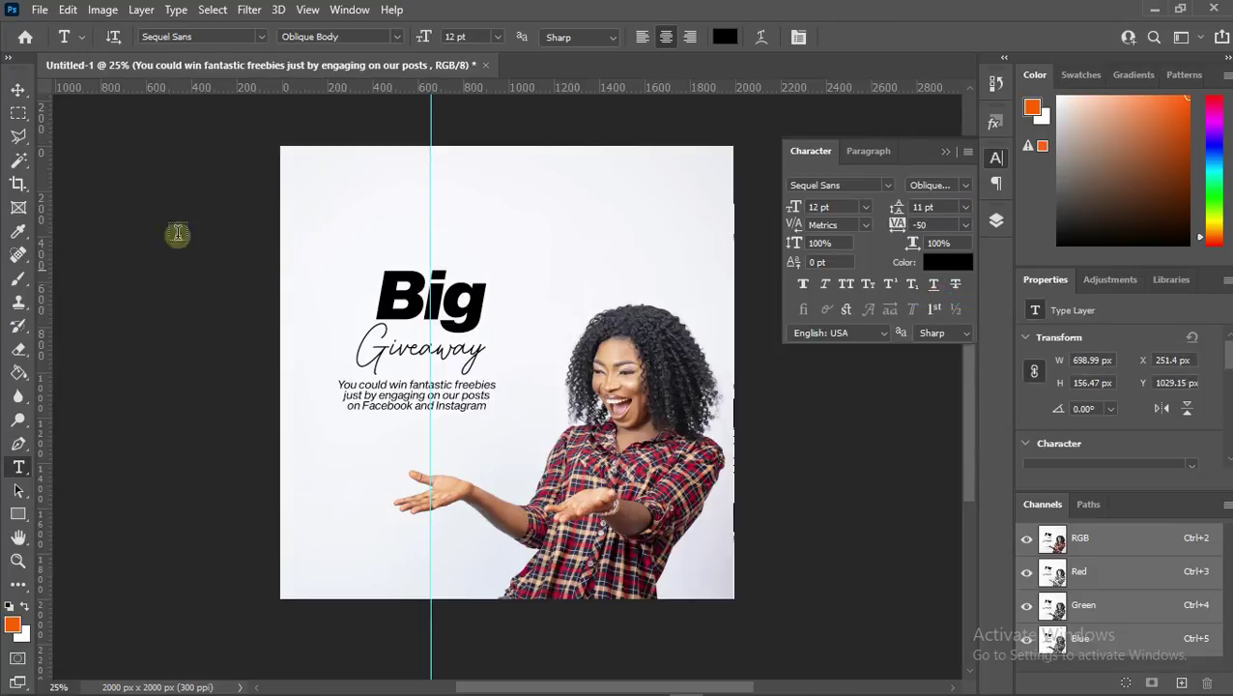
- Move the three-line text slightly up, closer beneath "Giveaway", and a little to the right
left_click(18, 89)
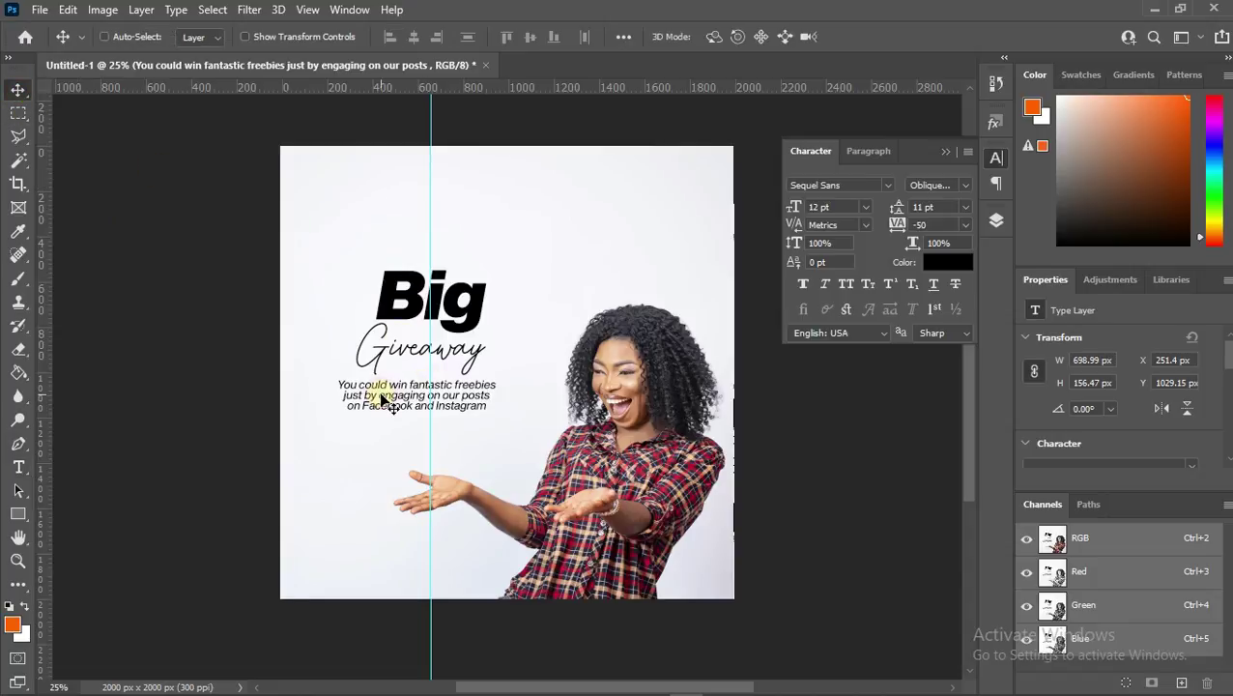
left_click_drag(381, 398, 384, 394)
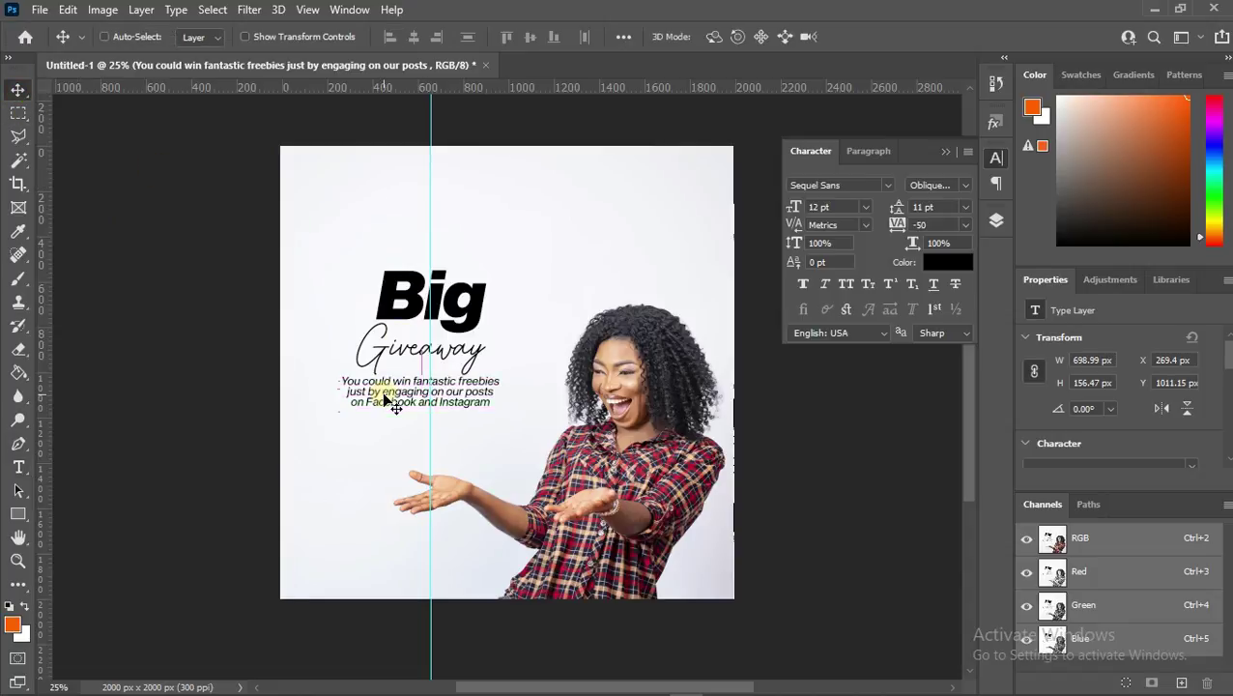
key("ctrl")
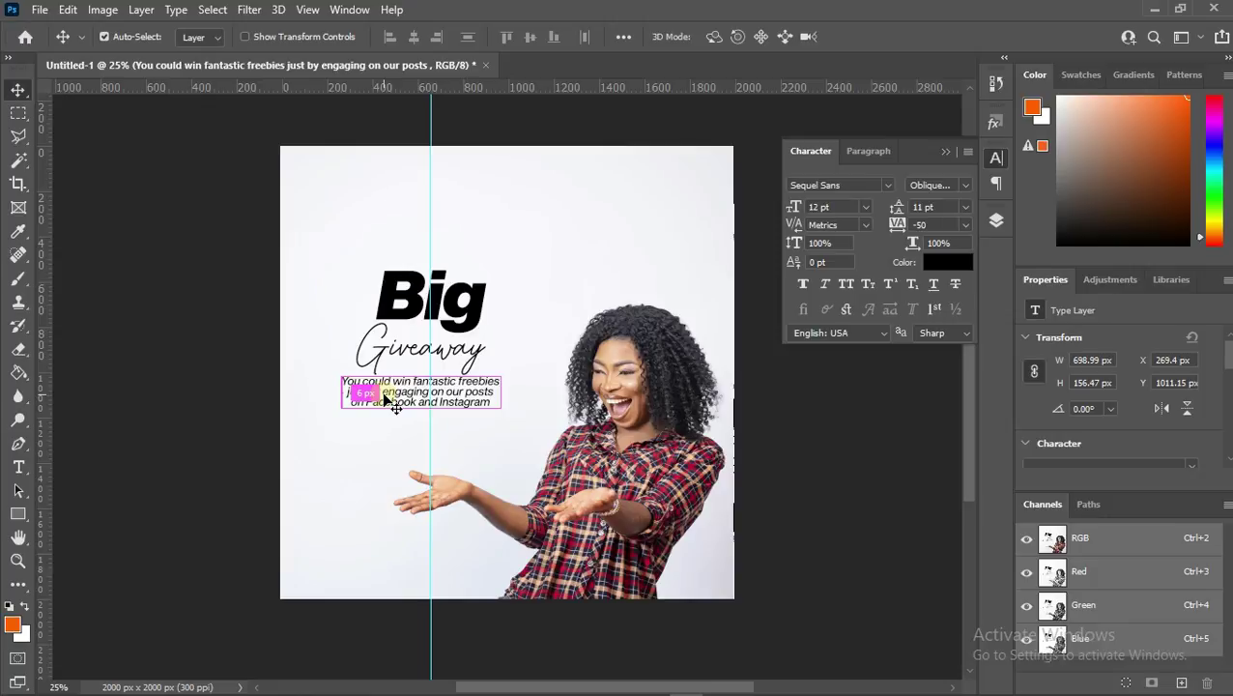
- Nudge the three-line text right in small increments to centre it on the vertical guide
key("ctrl+t")
key("Right")
key("Right")
key("Right")
key("Right")
key("Right")
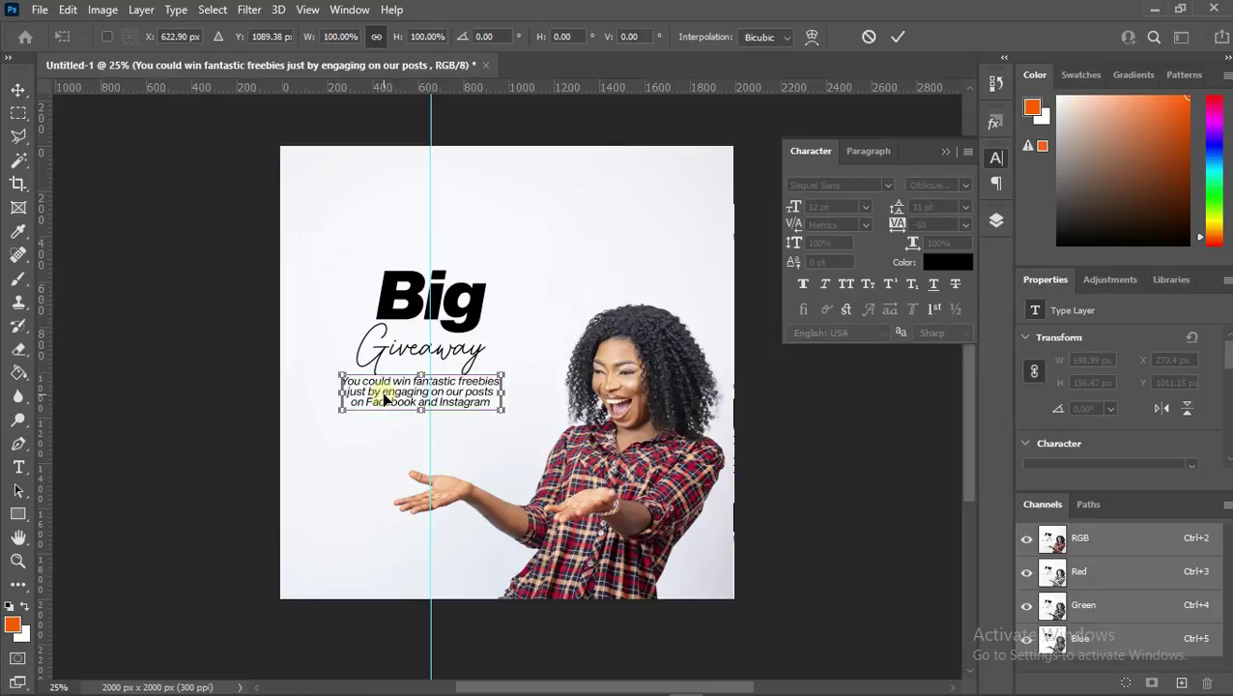
key("Right")
key("Right")
key("Right")
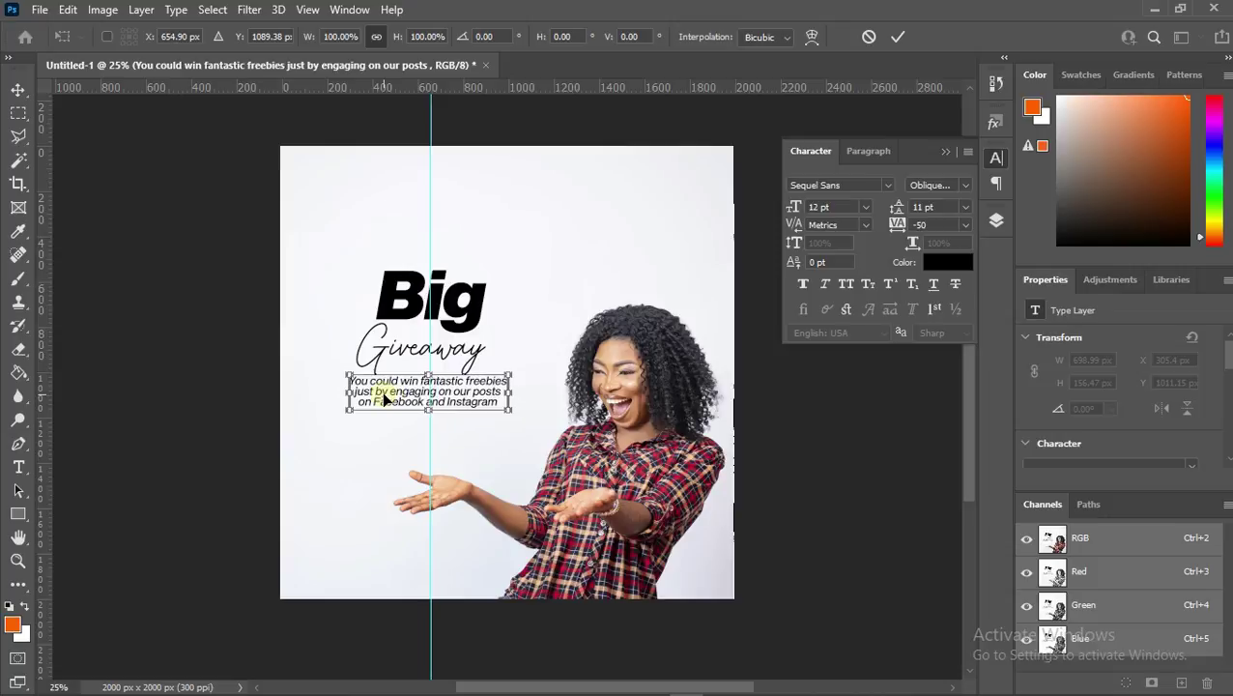
key("Right")
key("Right")
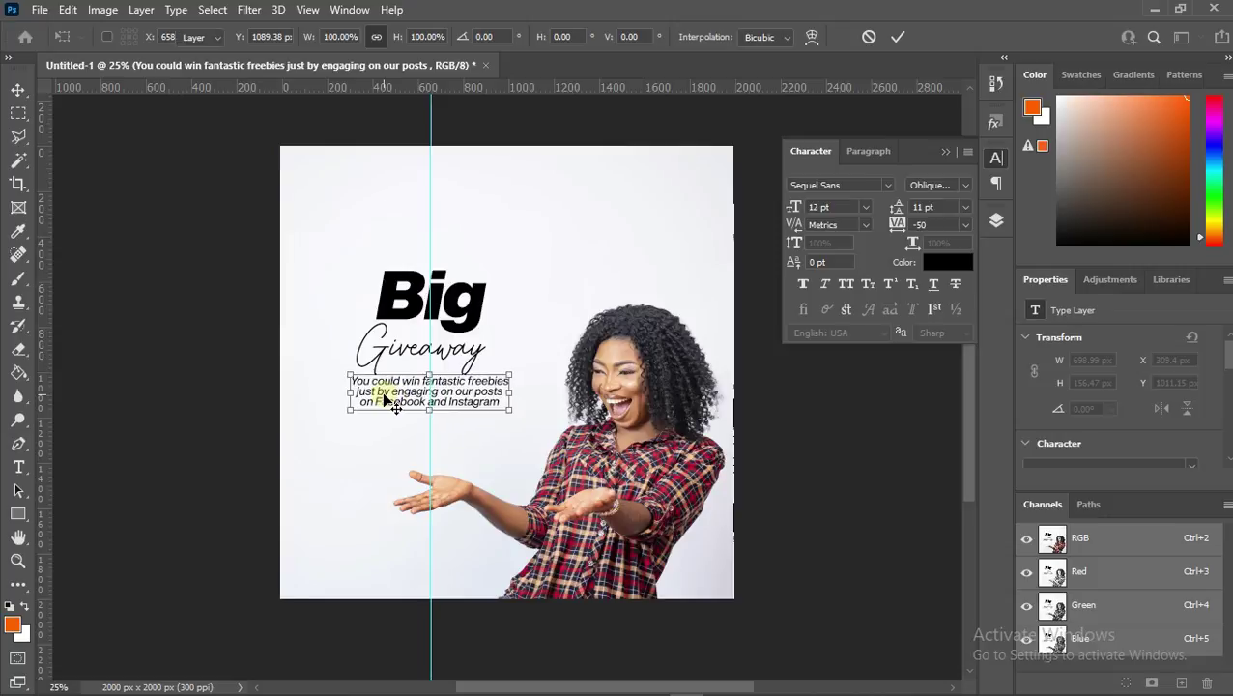
key("Return")
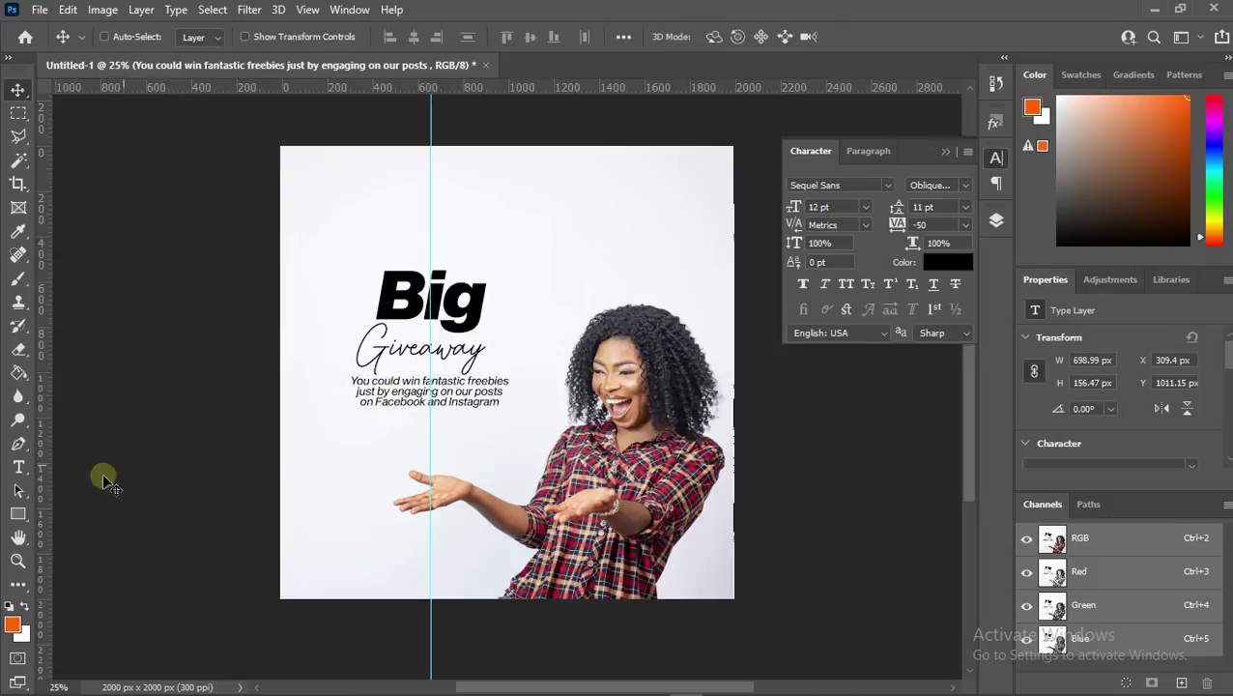
- Draw a rectangle shape about 496 by 76 px just below the three-line text
left_click(18, 560)
left_click(475, 449)
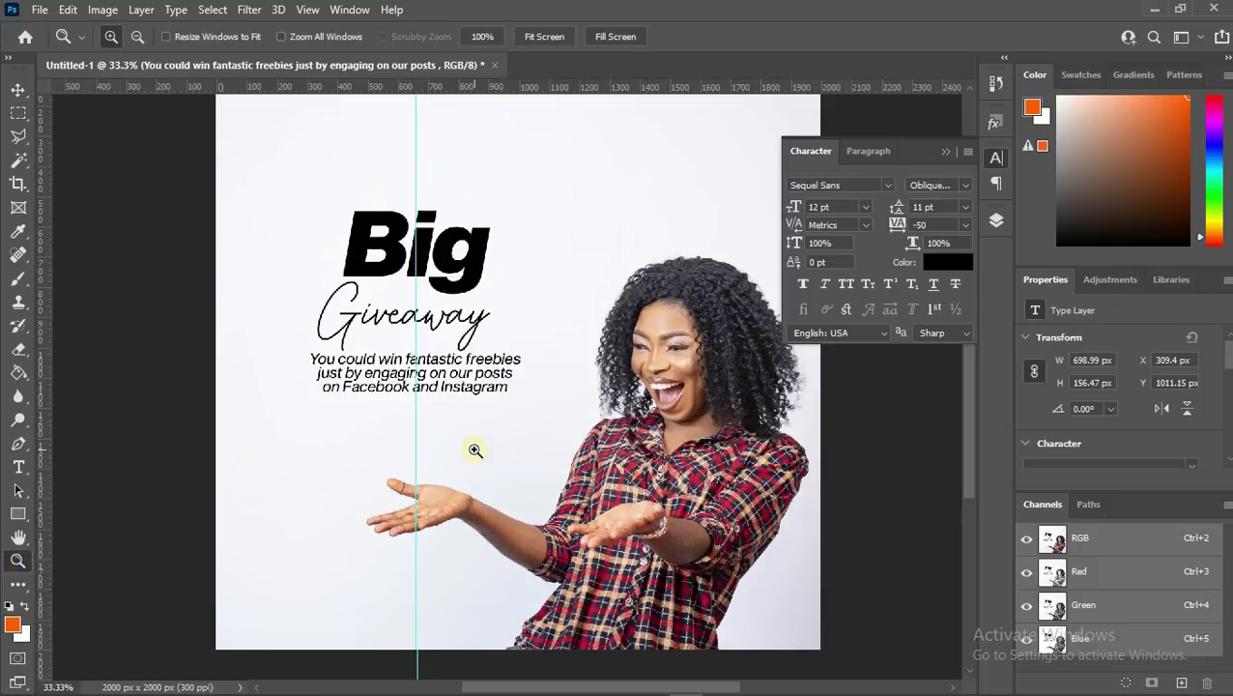
left_click(473, 448)
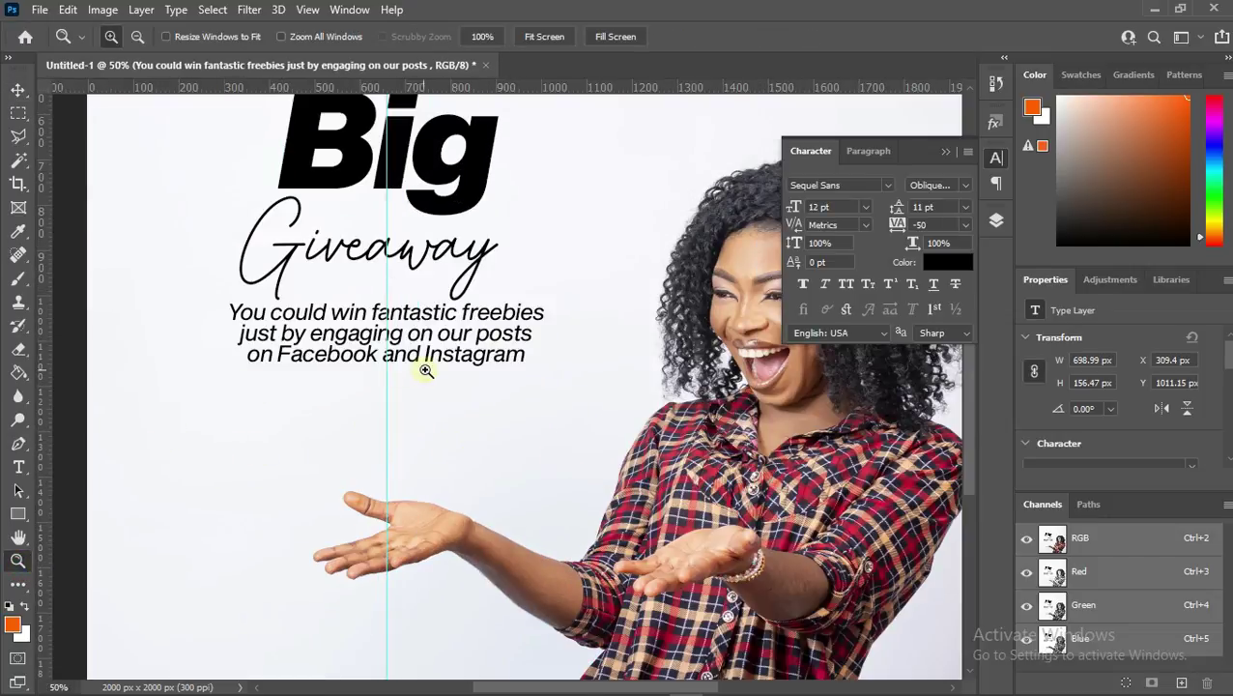
left_click(19, 513)
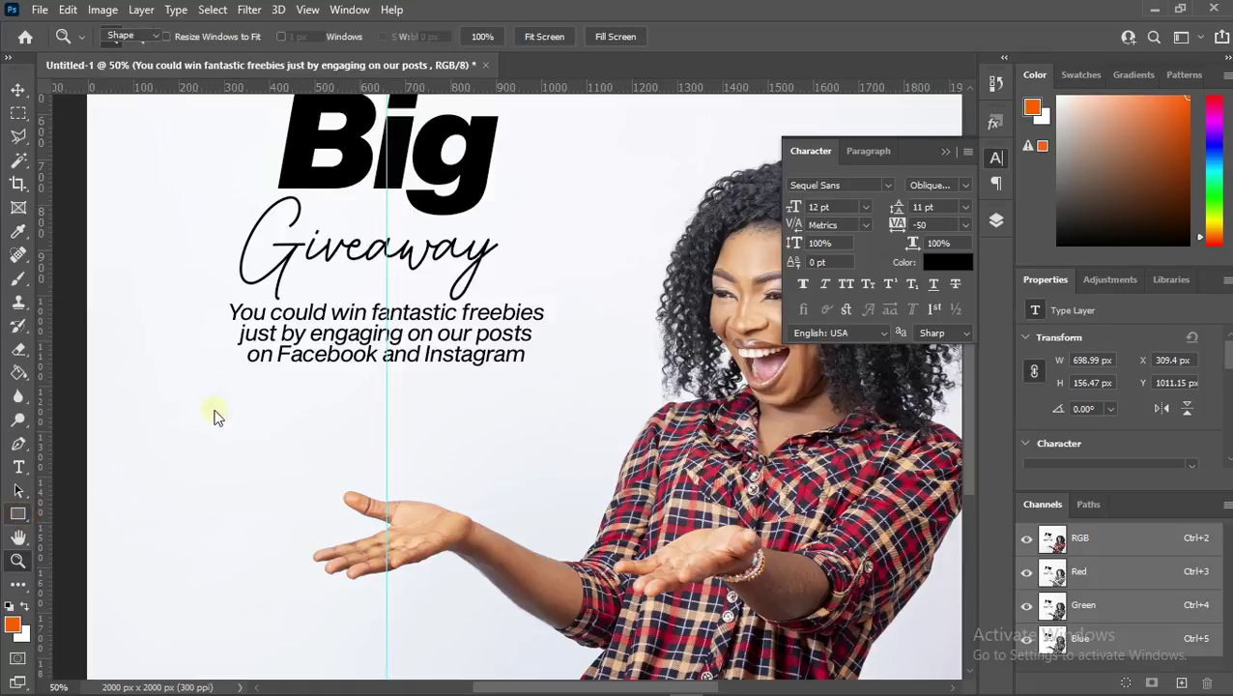
left_click_drag(281, 380, 504, 411)
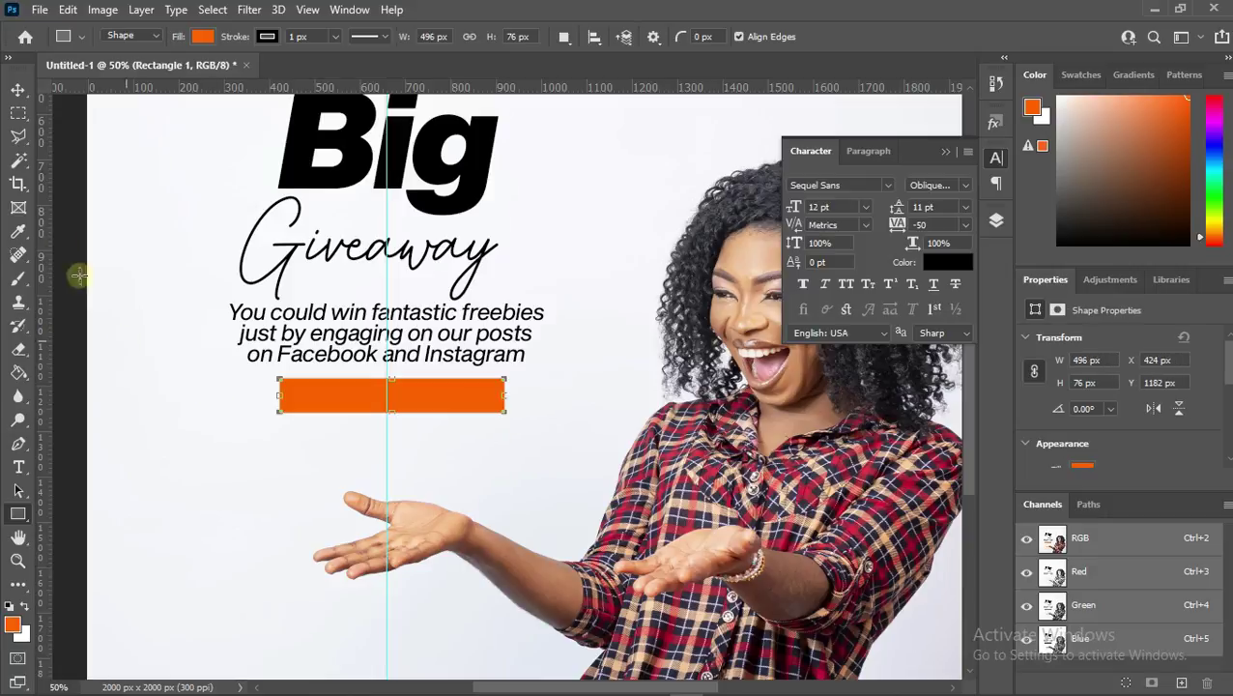
- Remove the rectangle's stroke and fill it with black
left_click(267, 35)
left_click(162, 73)
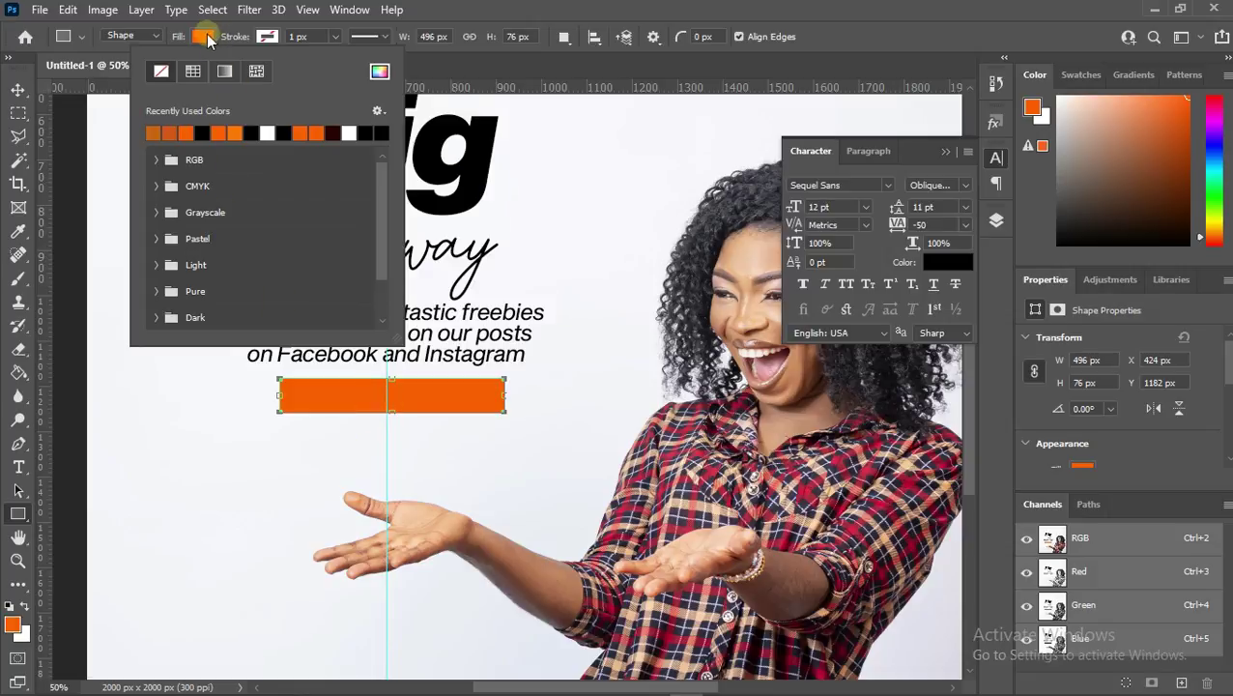
left_click(202, 36)
left_click(187, 132)
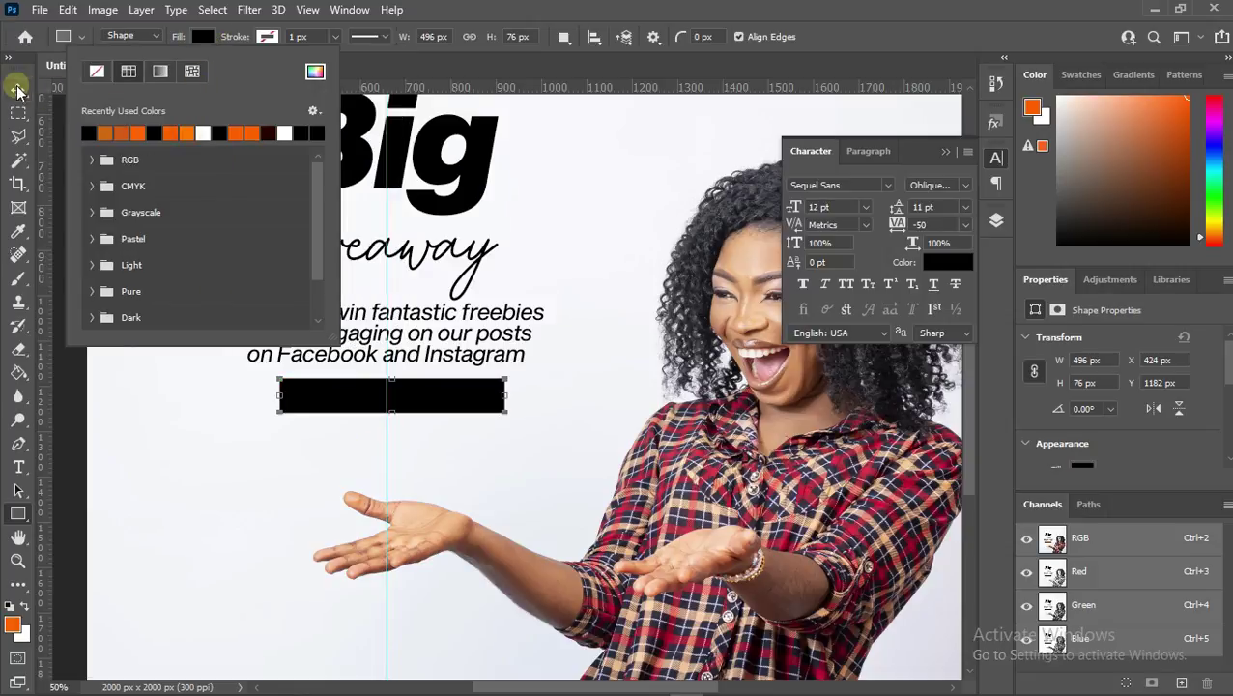
- Nudge the black rectangle 12 px left and 12 px up, centring it on the guide closer to the text
left_click(18, 89)
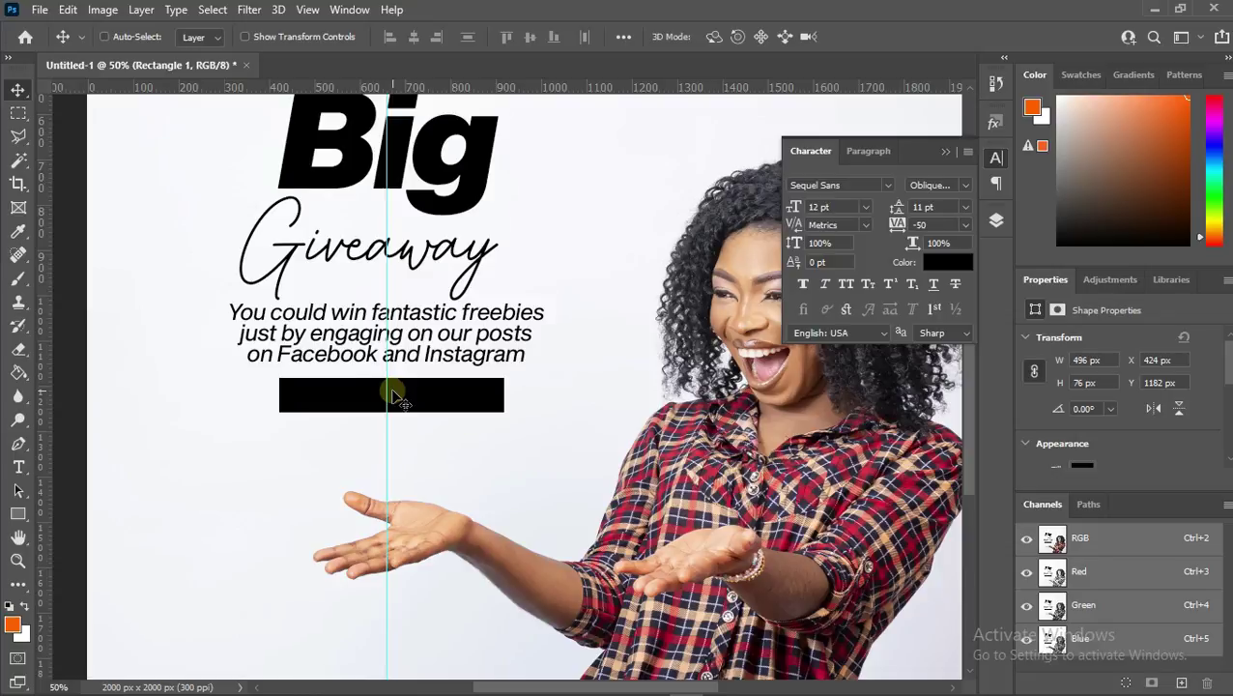
key("ctrl+t")
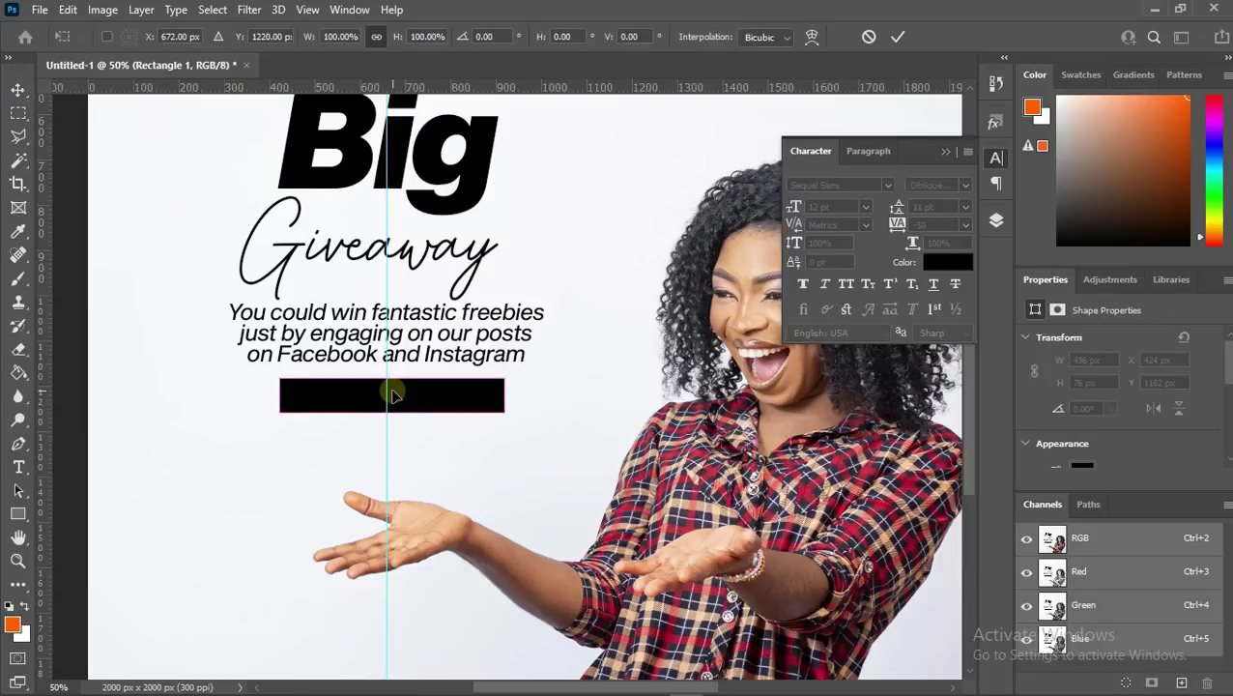
key("Left")
key("Left")
key("Left")
key("Left")
key("Left")
key("Left")
key("Left")
key("Left")
key("Left")
key("Left")
key("Left")
key("Left")
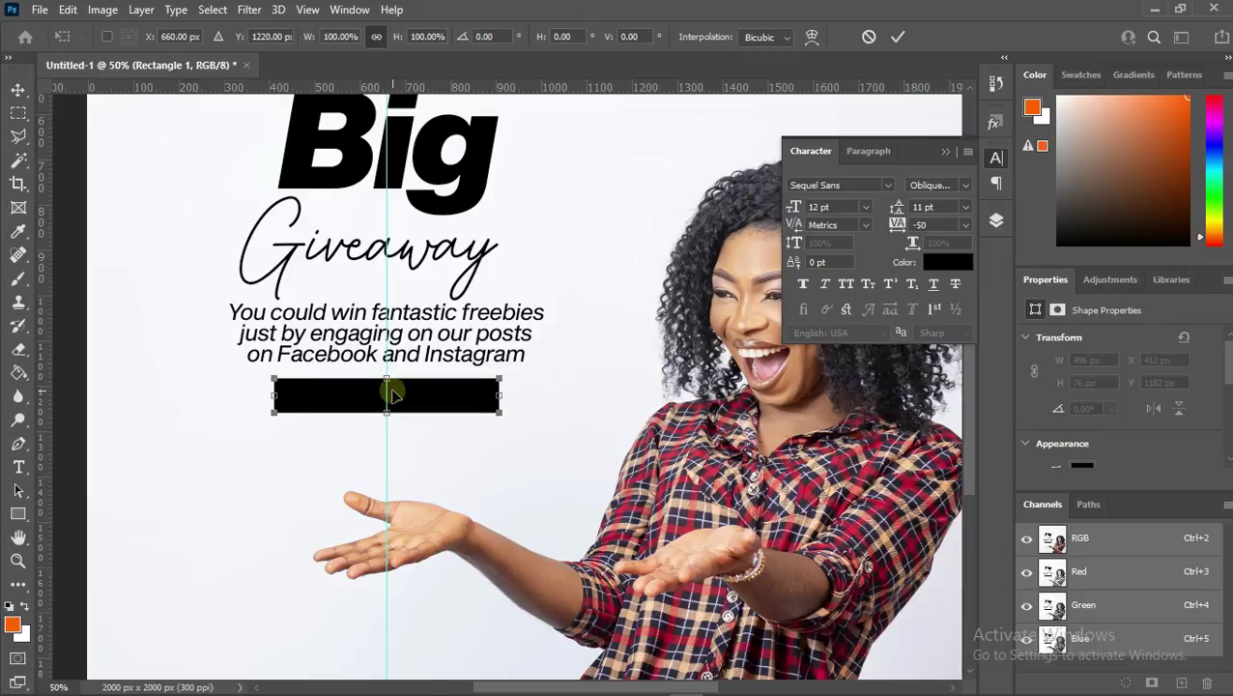
key("Up")
key("Up")
key("Up")
key("Up")
key("Up")
key("Up")
key("Up")
key("Up")
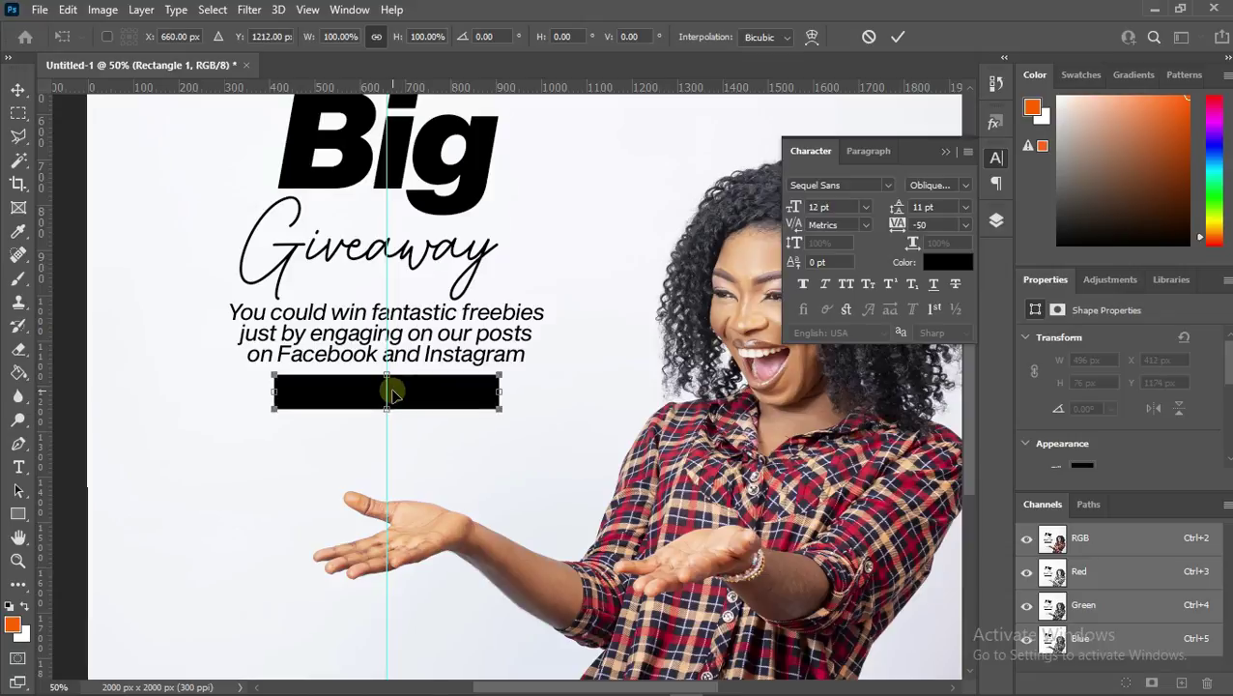
key("Up")
key("Up")
key("Up")
key("Up")
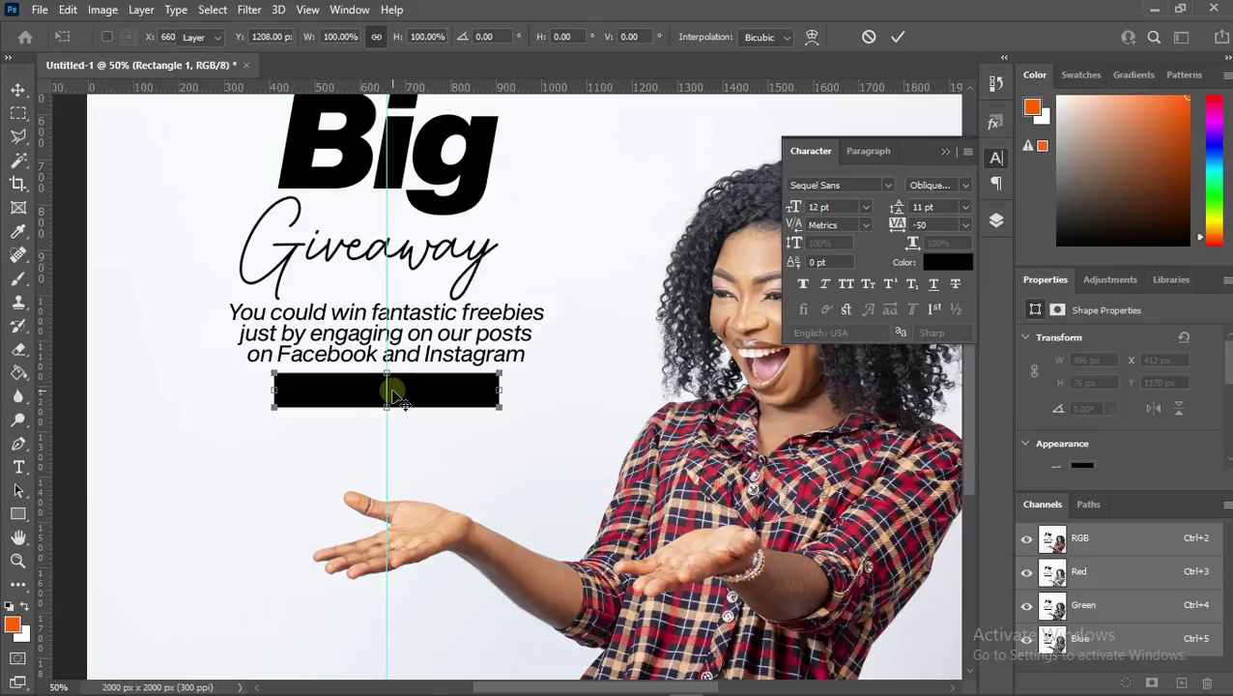
key("Return")
- Duplicate the three-line text layer and place the copy below the black rectangle
right_click(445, 343)
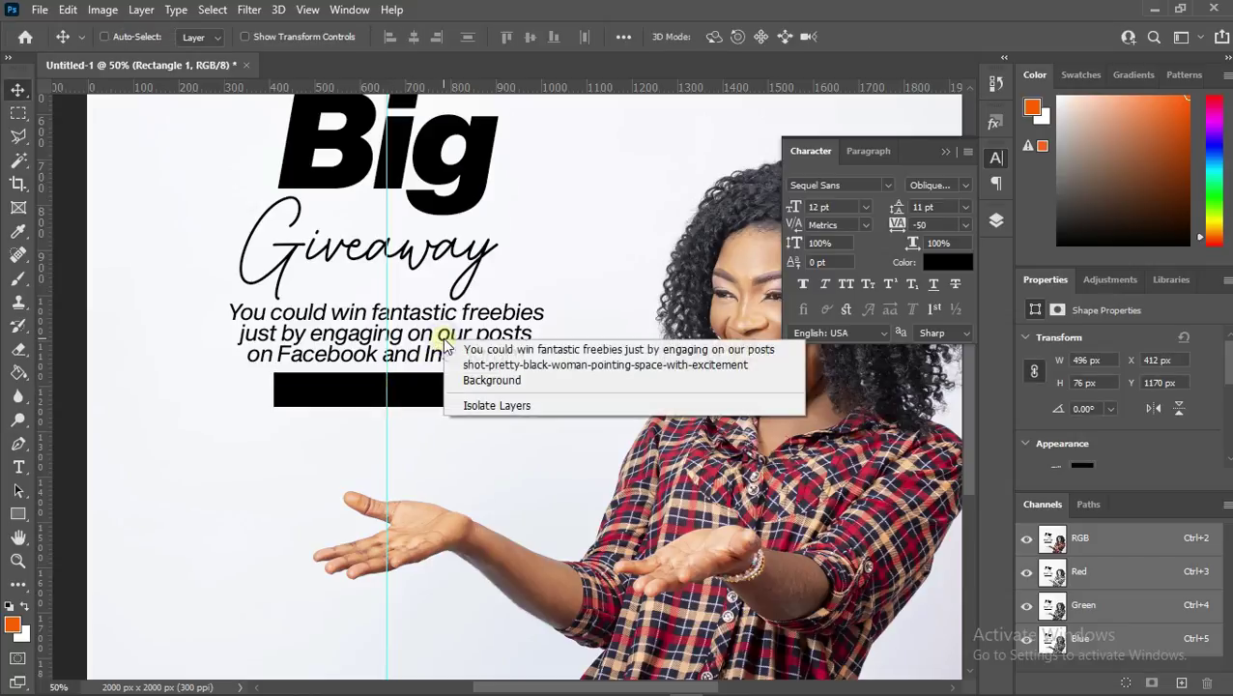
left_click(512, 349)
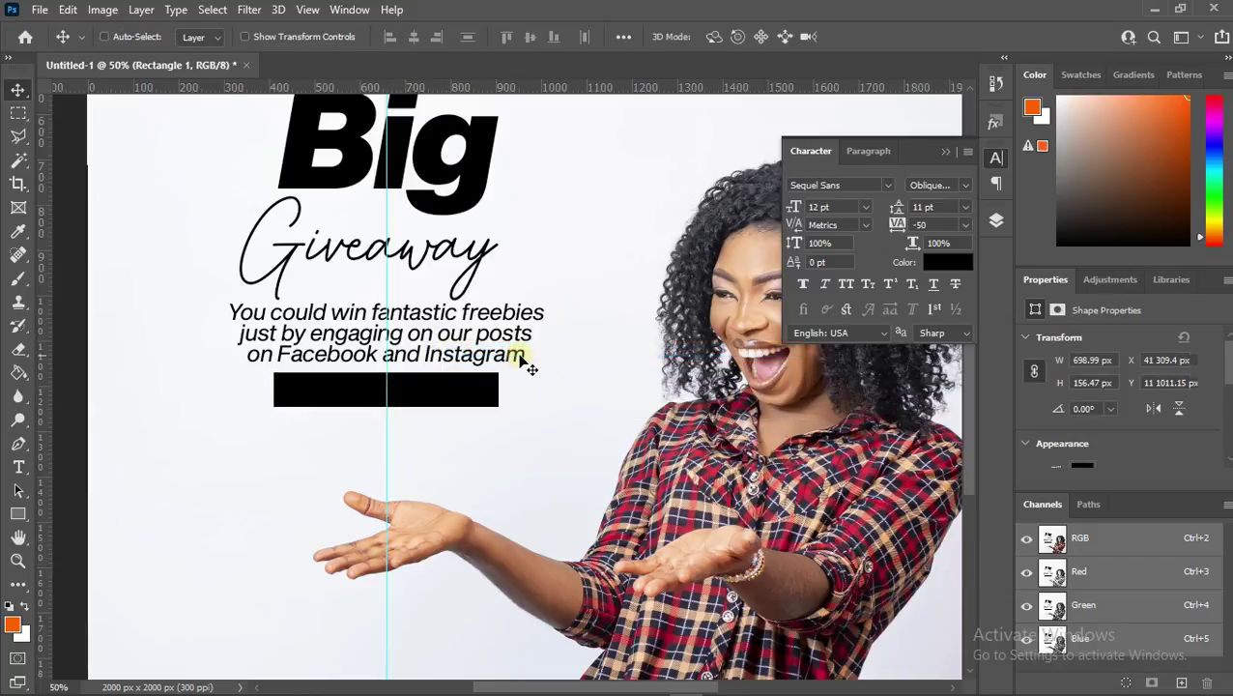
key("ctrl+j")
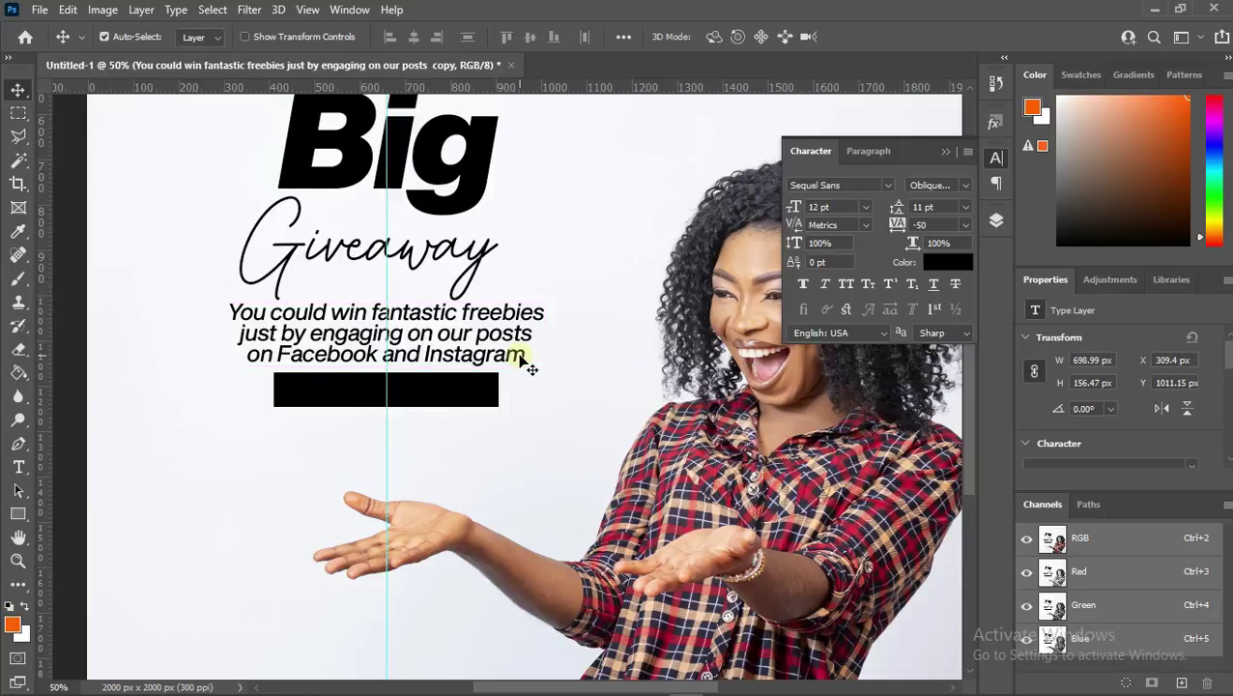
left_click_drag(472, 337, 464, 446)
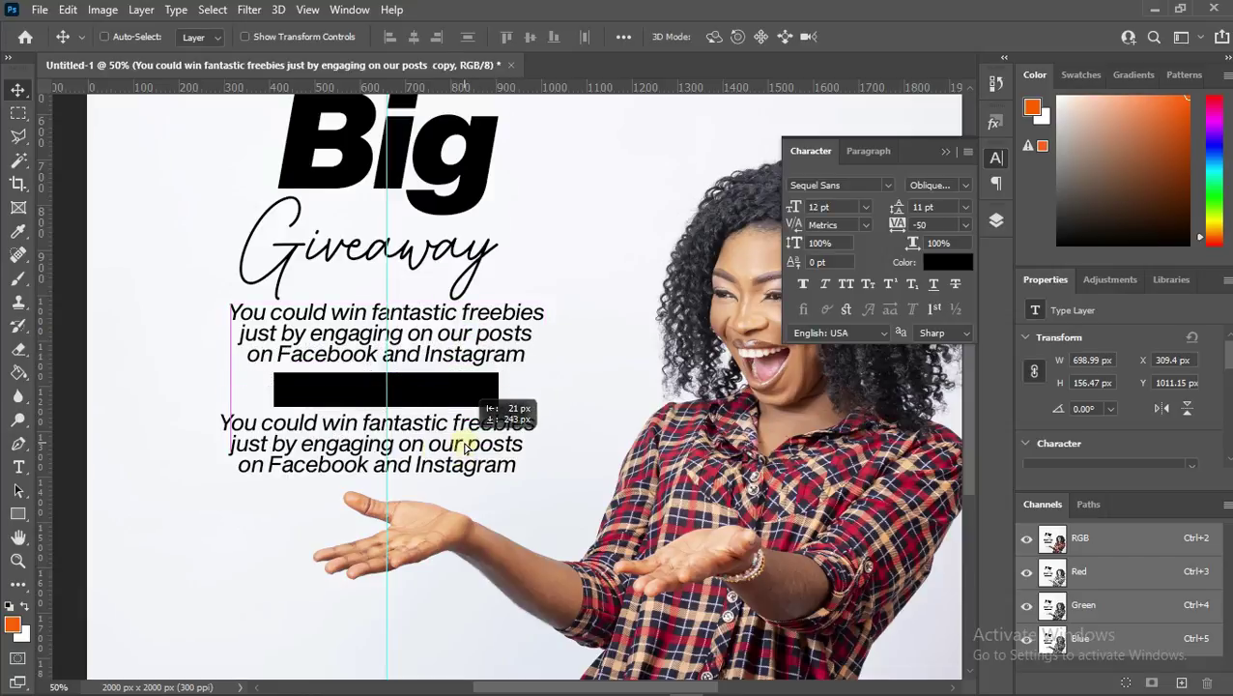
- Replace the copied three-line text below the black rectangle with "Starts October 1st 2021"
double_click(465, 444)
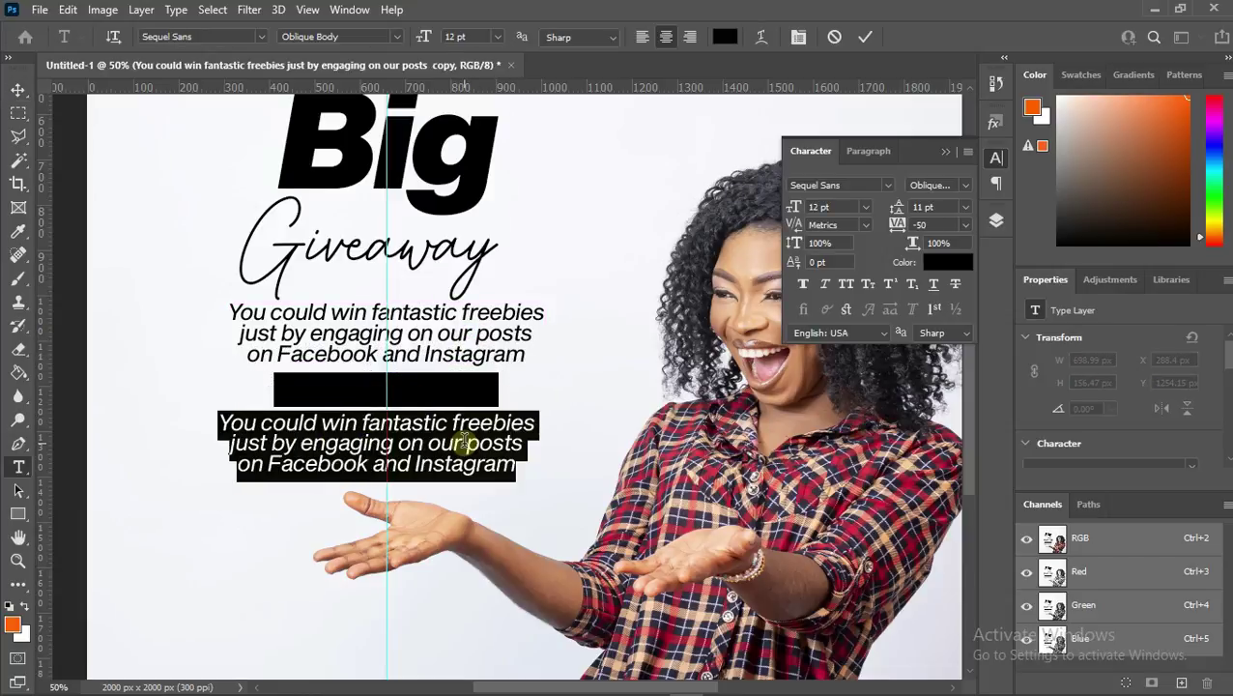
type("S")
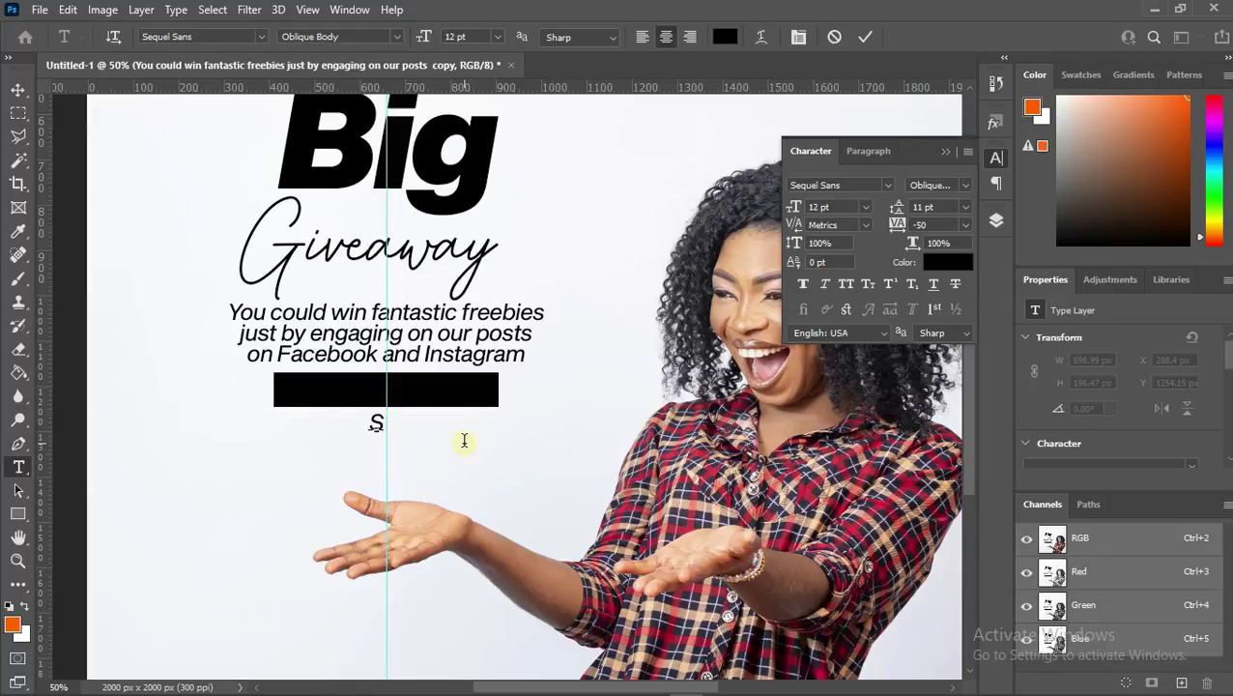
type("tarts")
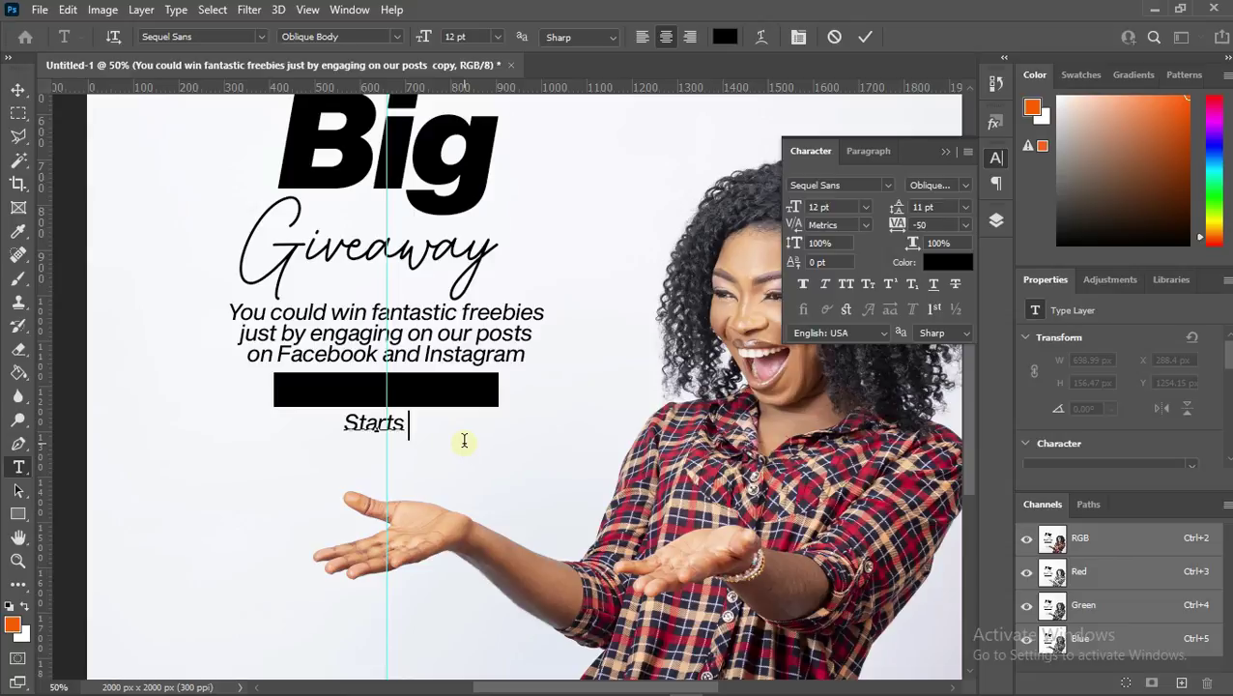
type("O")
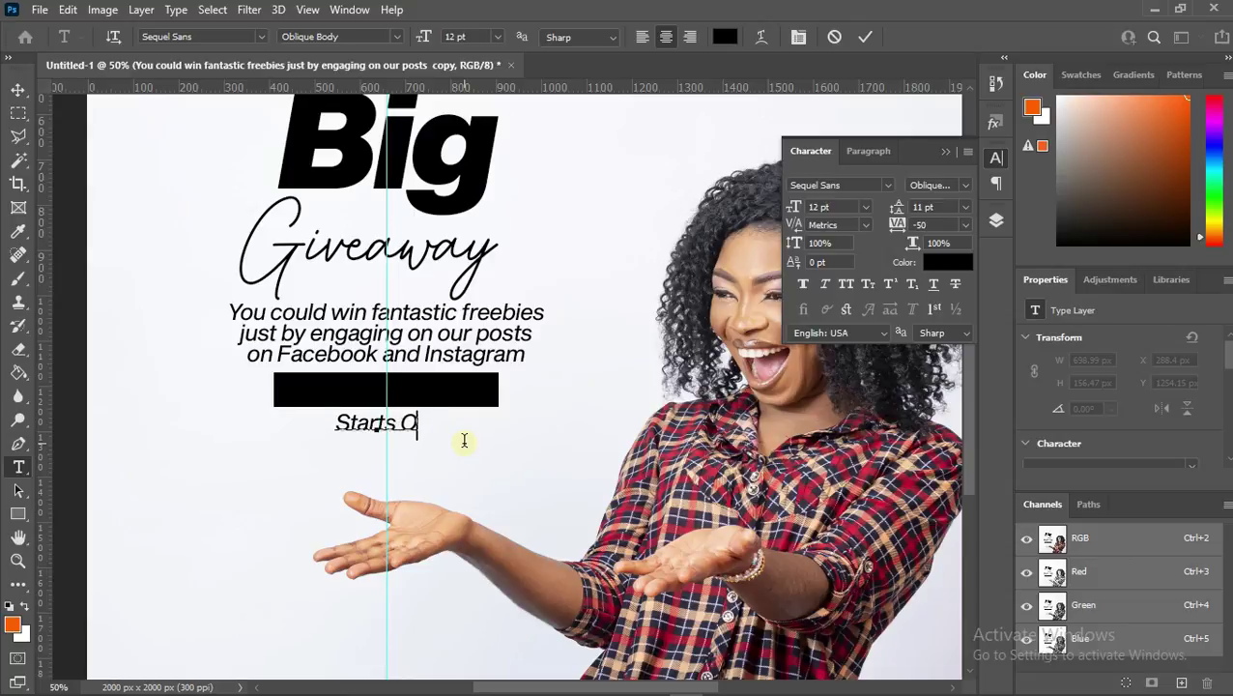
type("cy")
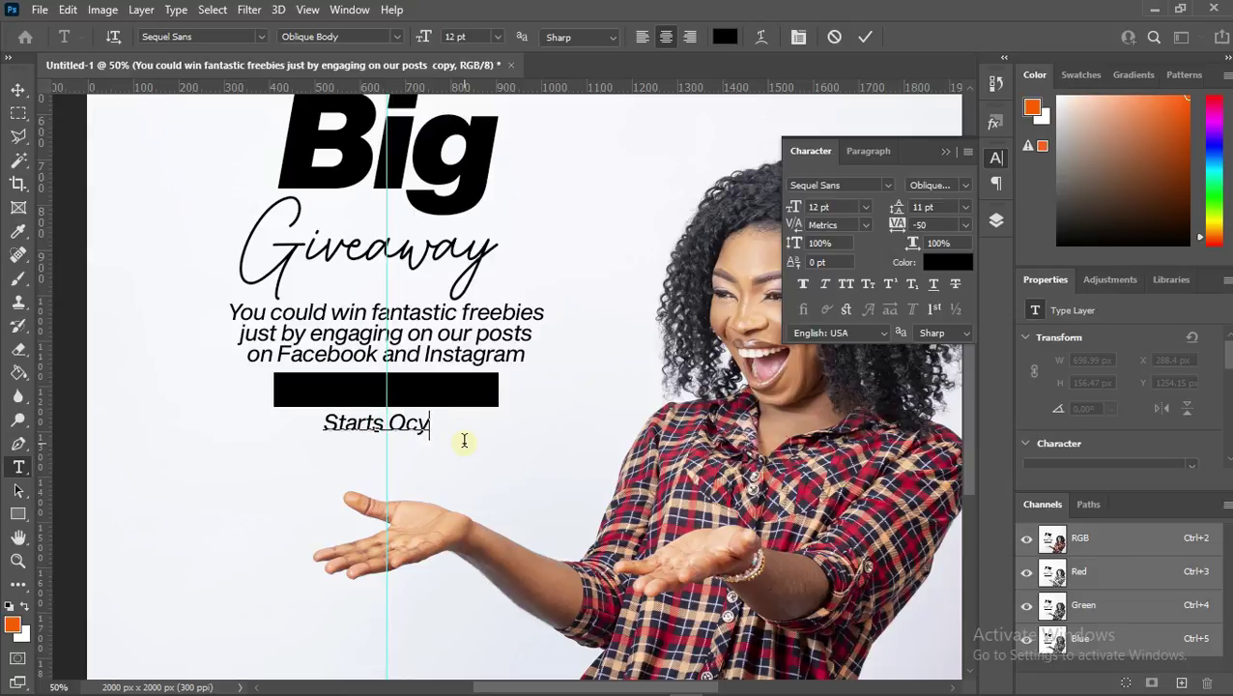
key("BackSpace")
type("to")
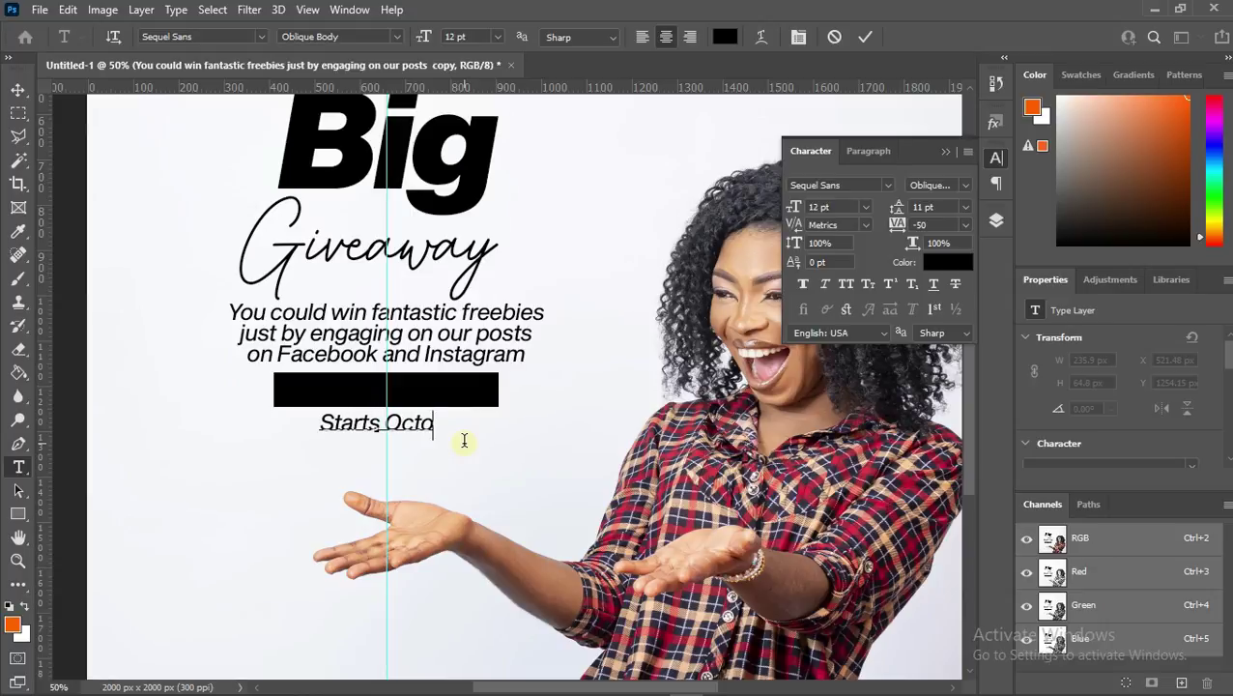
type("ber")
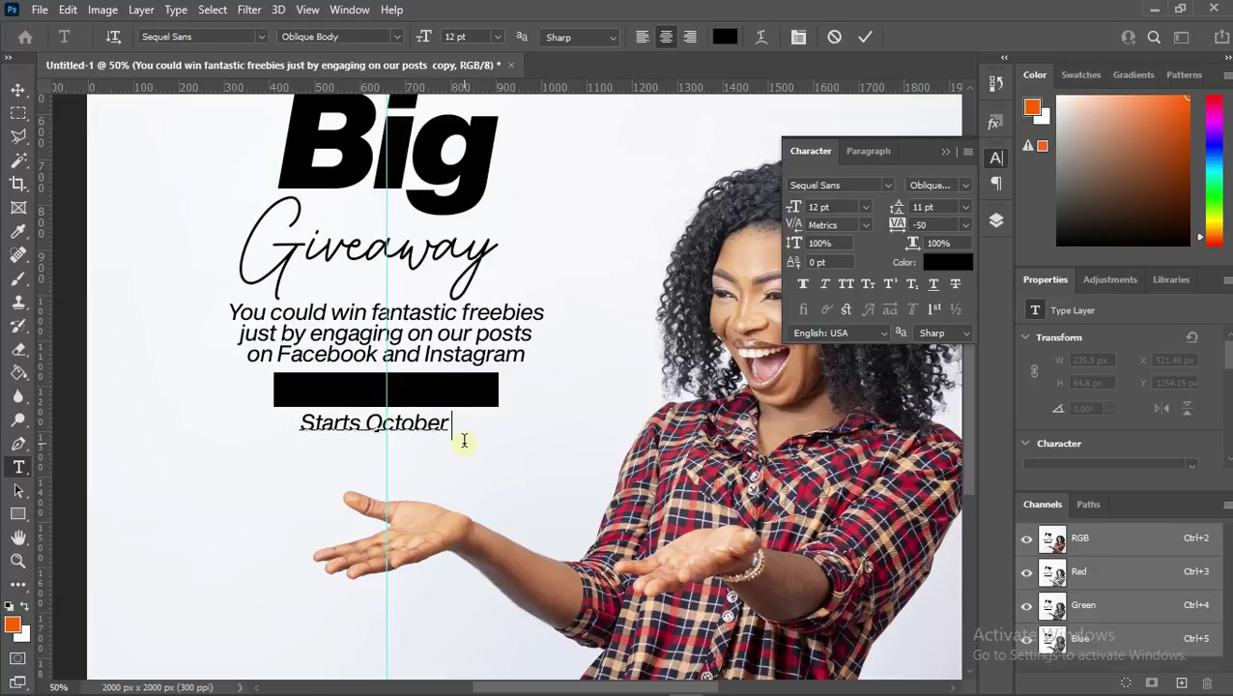
type(" 1")
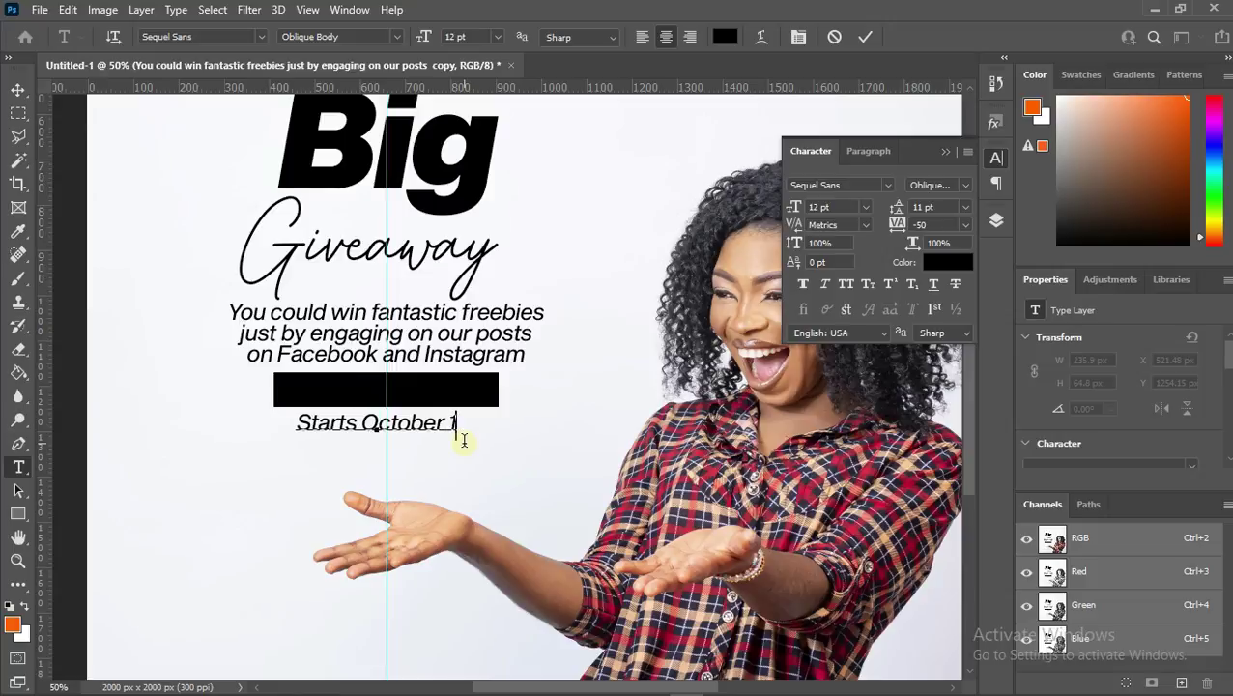
type("st 2")
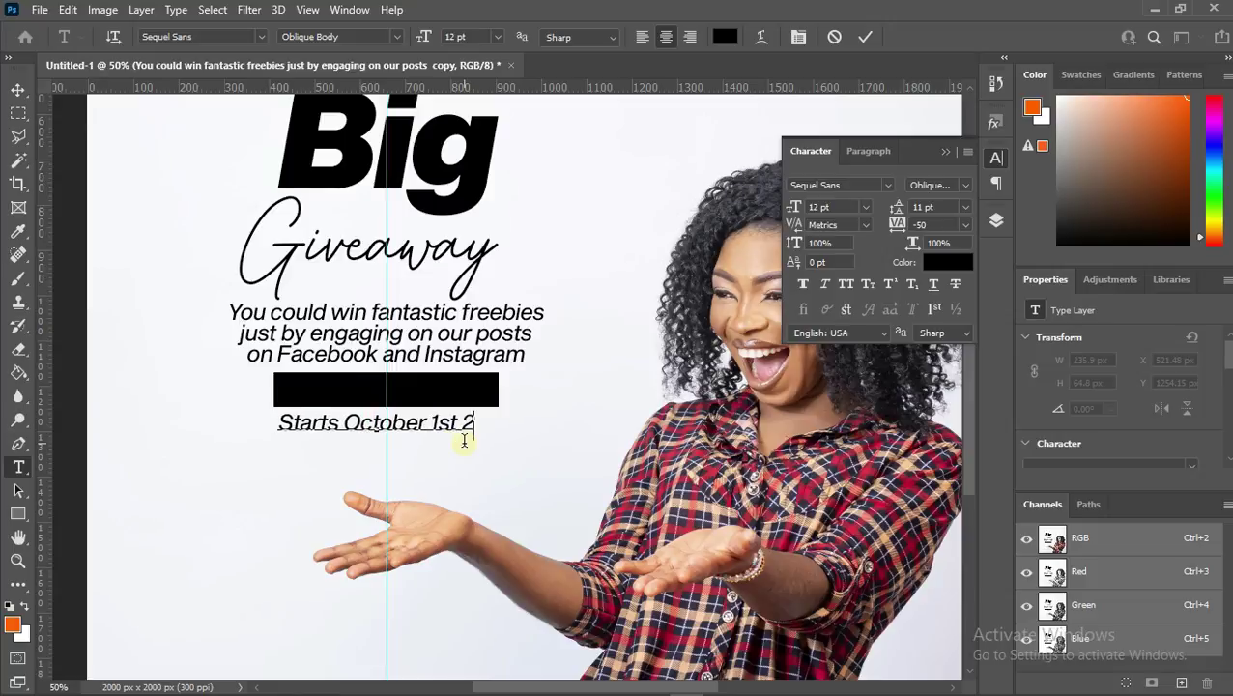
type("021")
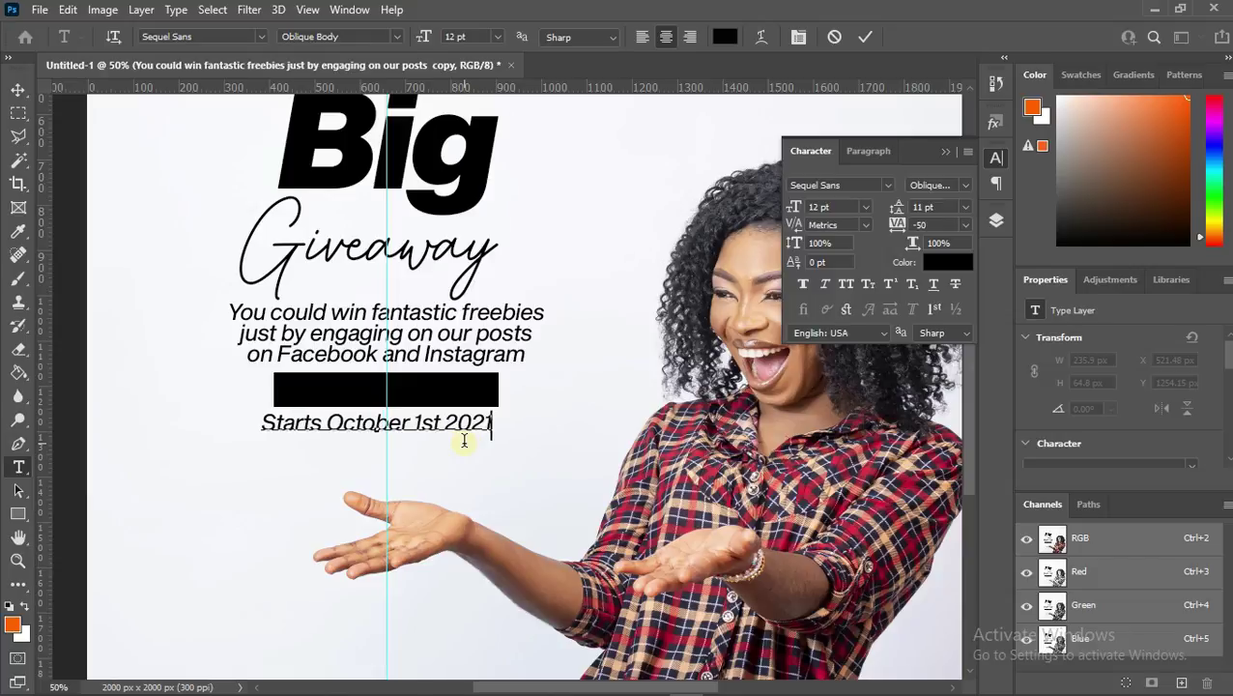
- Select the whole start-date line and set its text colour to white
right_click(470, 422)
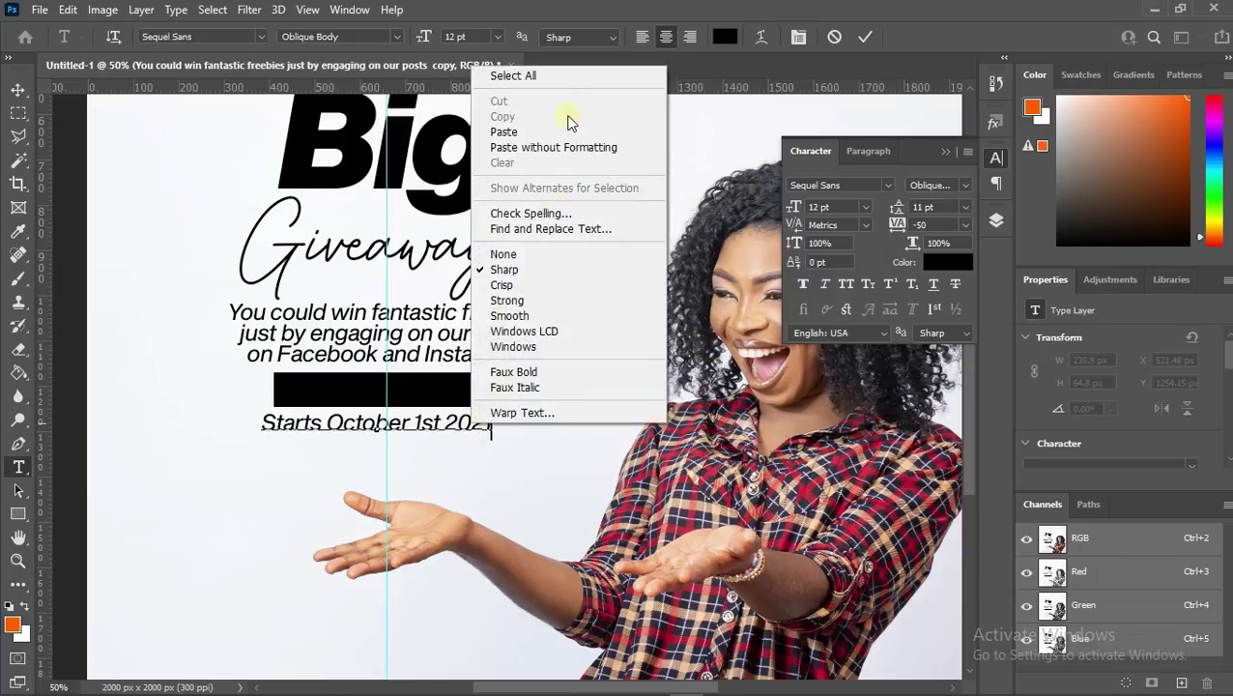
left_click(562, 84)
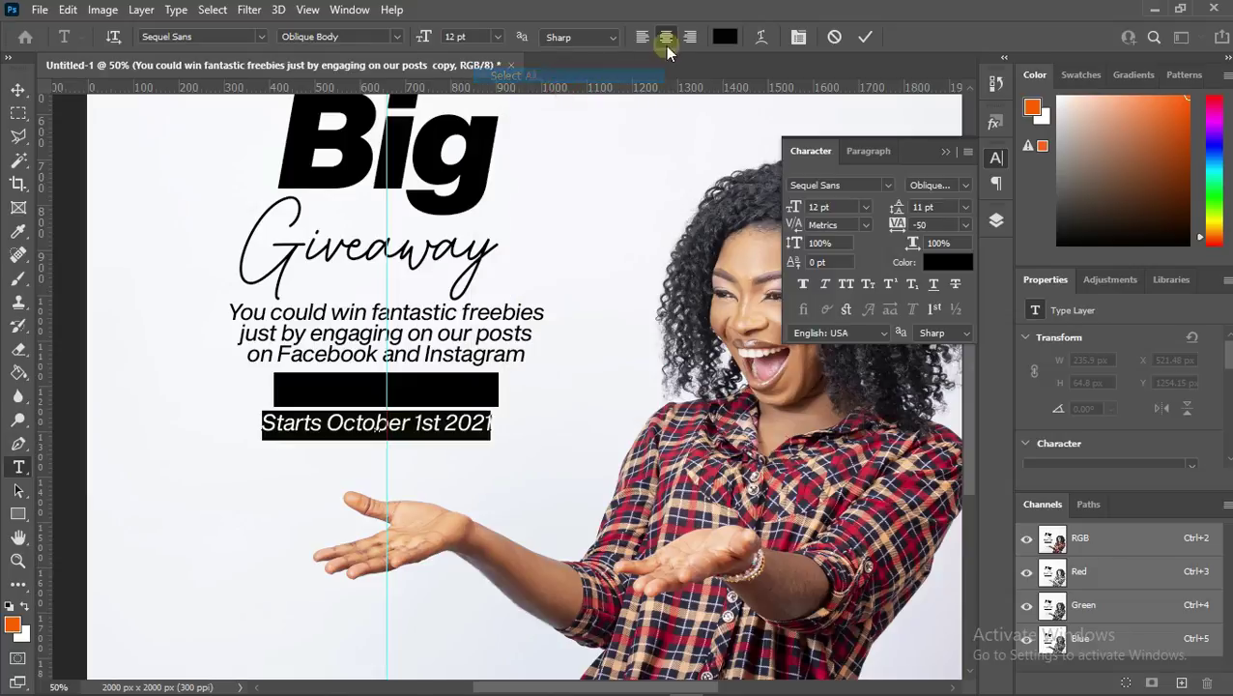
left_click(725, 36)
left_click_drag(784, 404, 784, 362)
left_click(1159, 374)
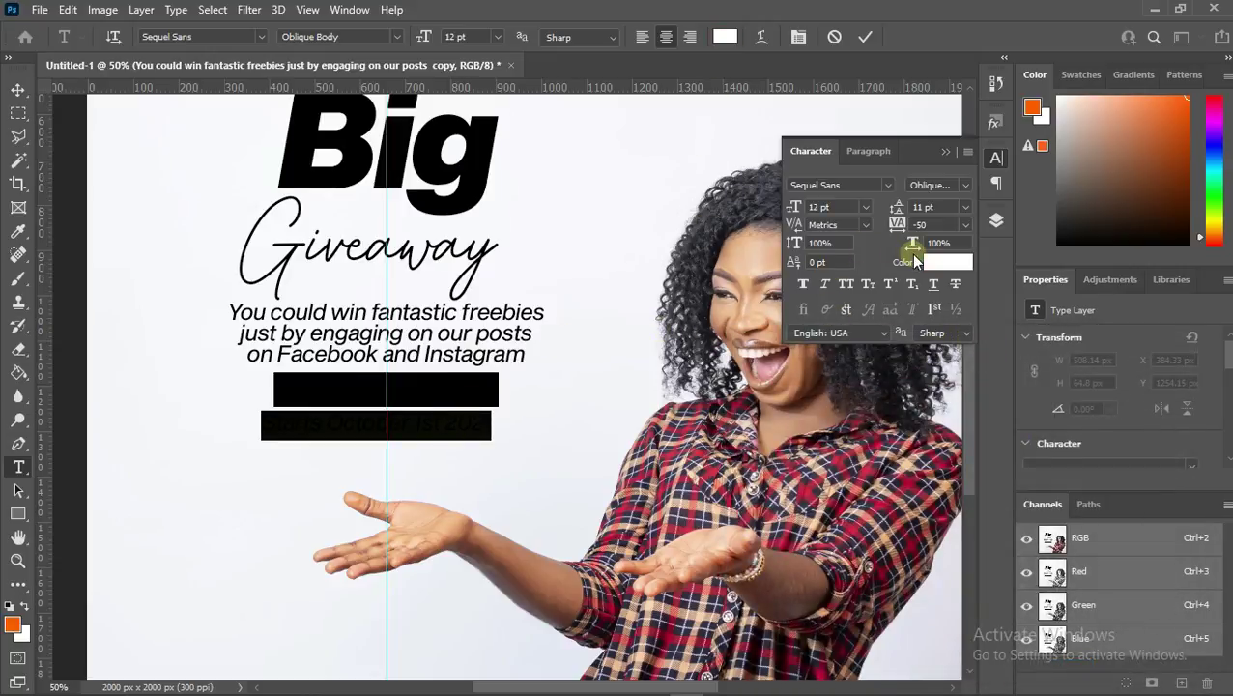
- Set the start-date text to Medium Obl Body at 10 pt and place it over the black rectangle
left_click(923, 209)
left_click(958, 184)
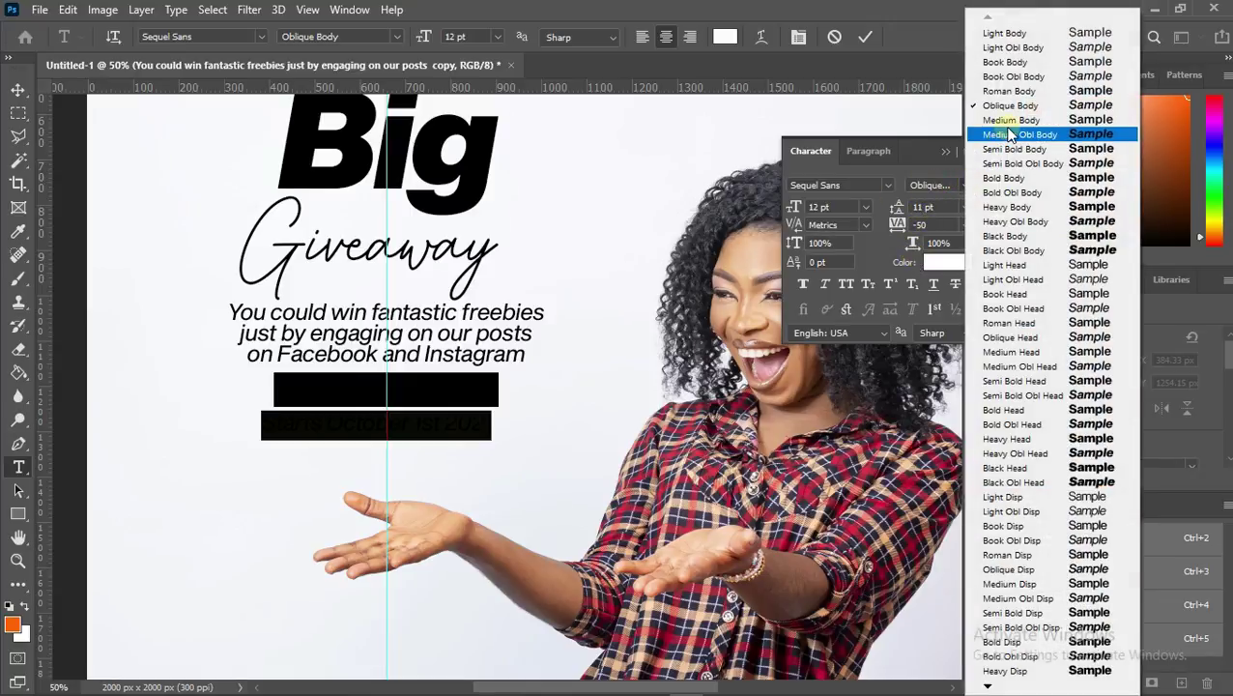
left_click(1007, 135)
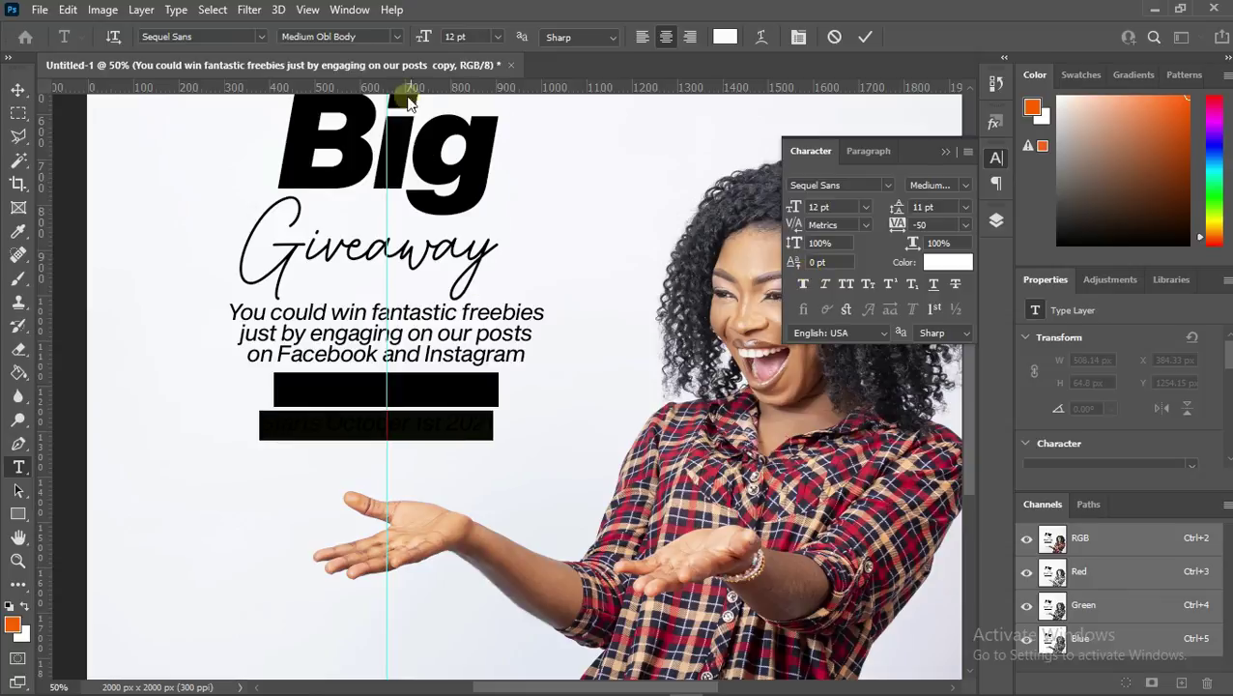
left_click(497, 37)
left_click(472, 117)
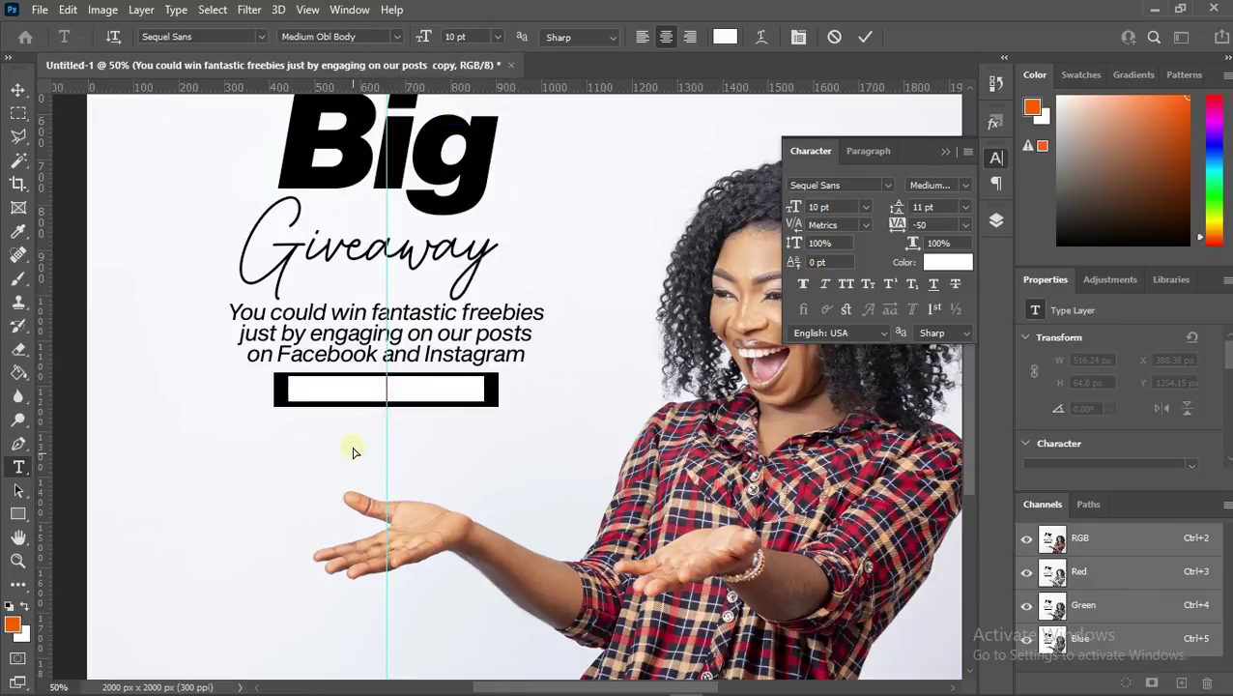
left_click(865, 37)
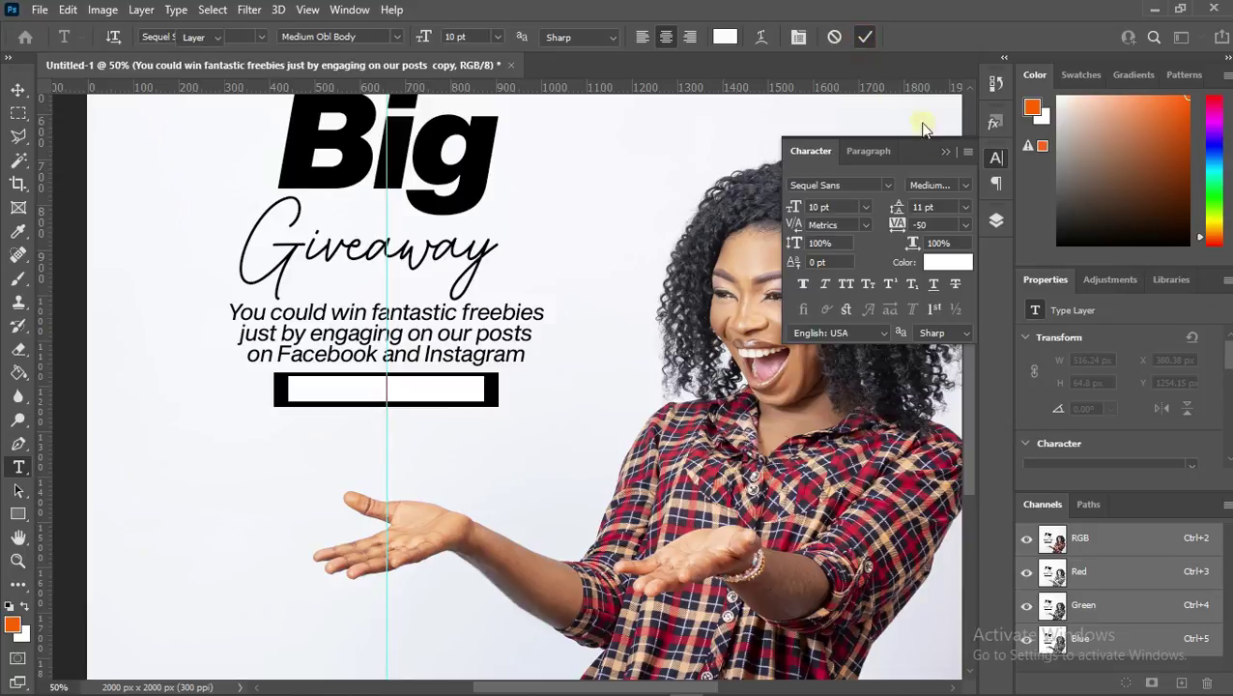
- Move the start-date text layer above the rectangle layer in the stacking order
key("v")
left_click(996, 221)
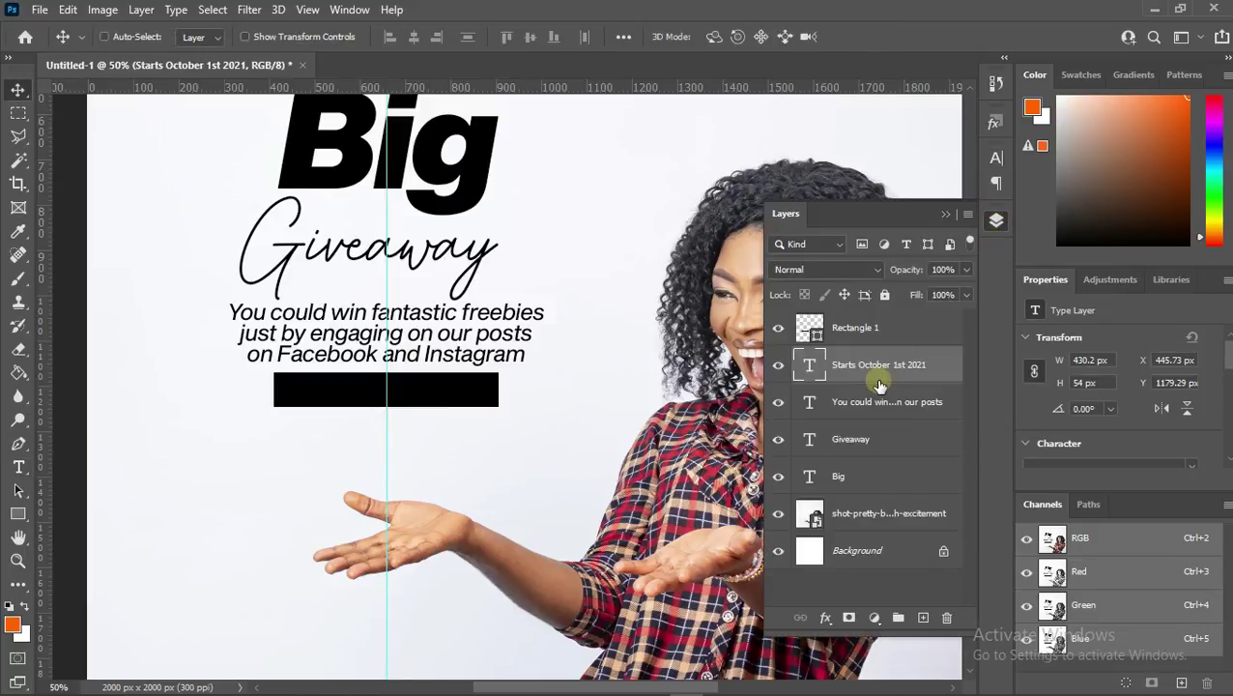
left_click_drag(879, 379, 880, 323)
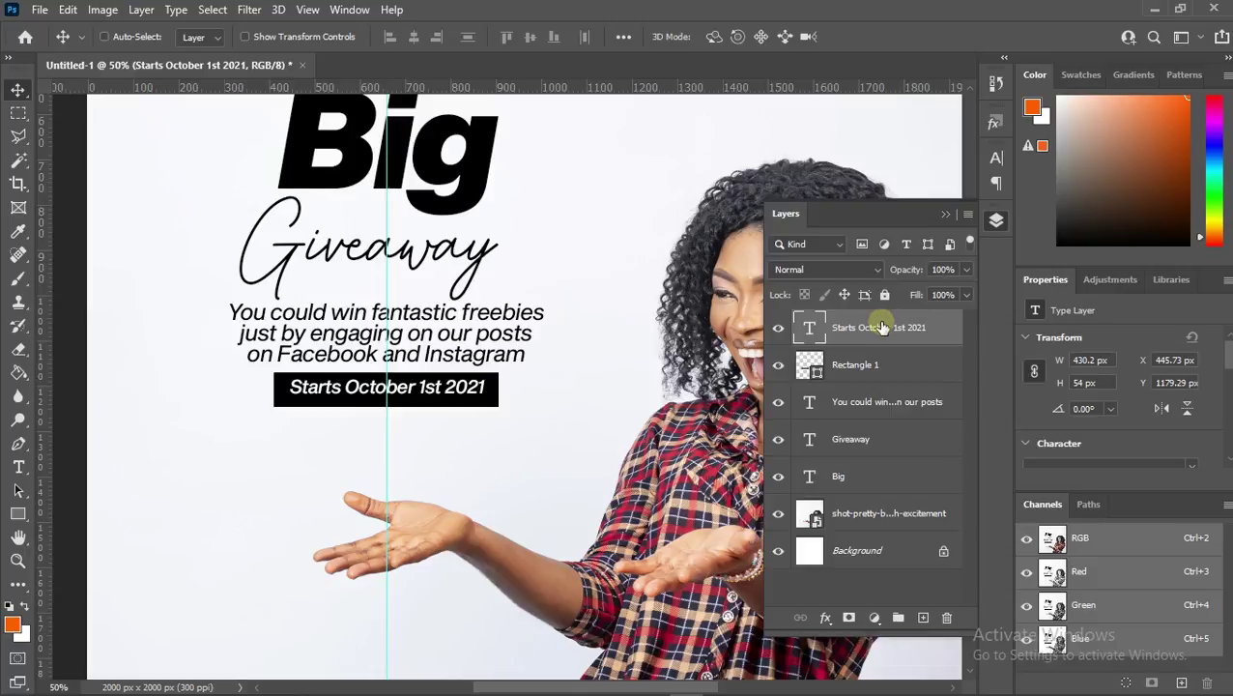
- Nudge the start-date text 4 px down to centre it vertically in the black rectangle
key("ctrl+t")
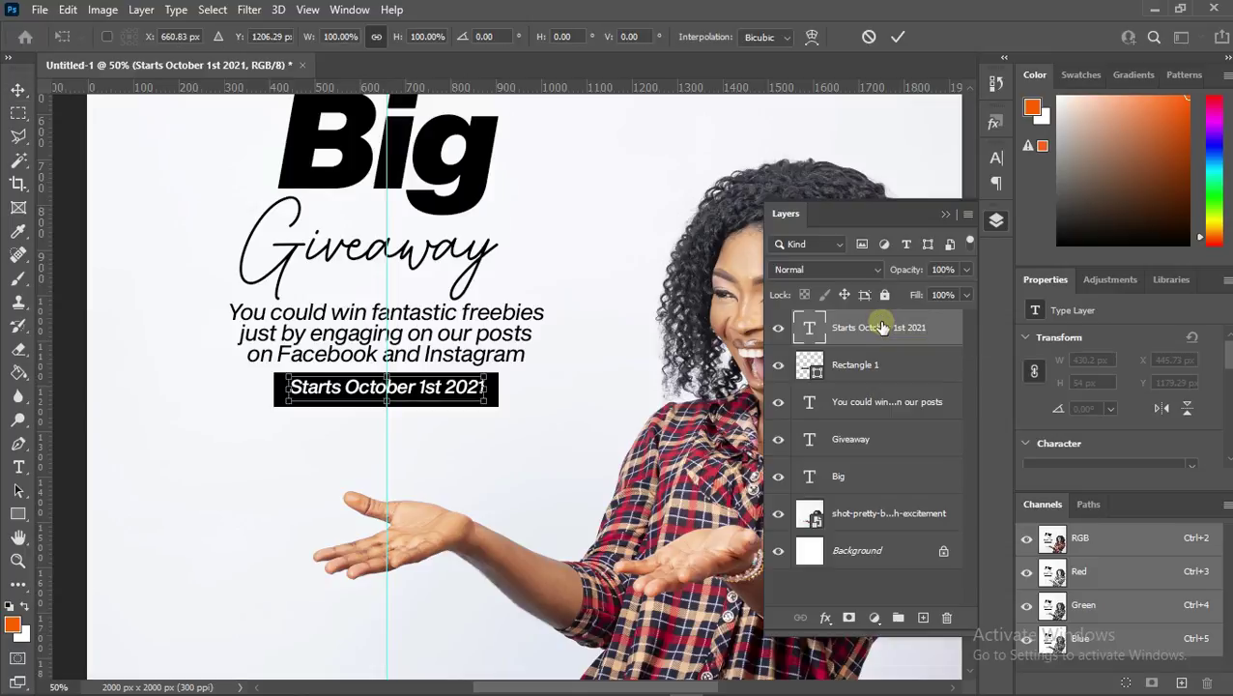
key("Down")
key("Down")
key("Down")
key("Down")
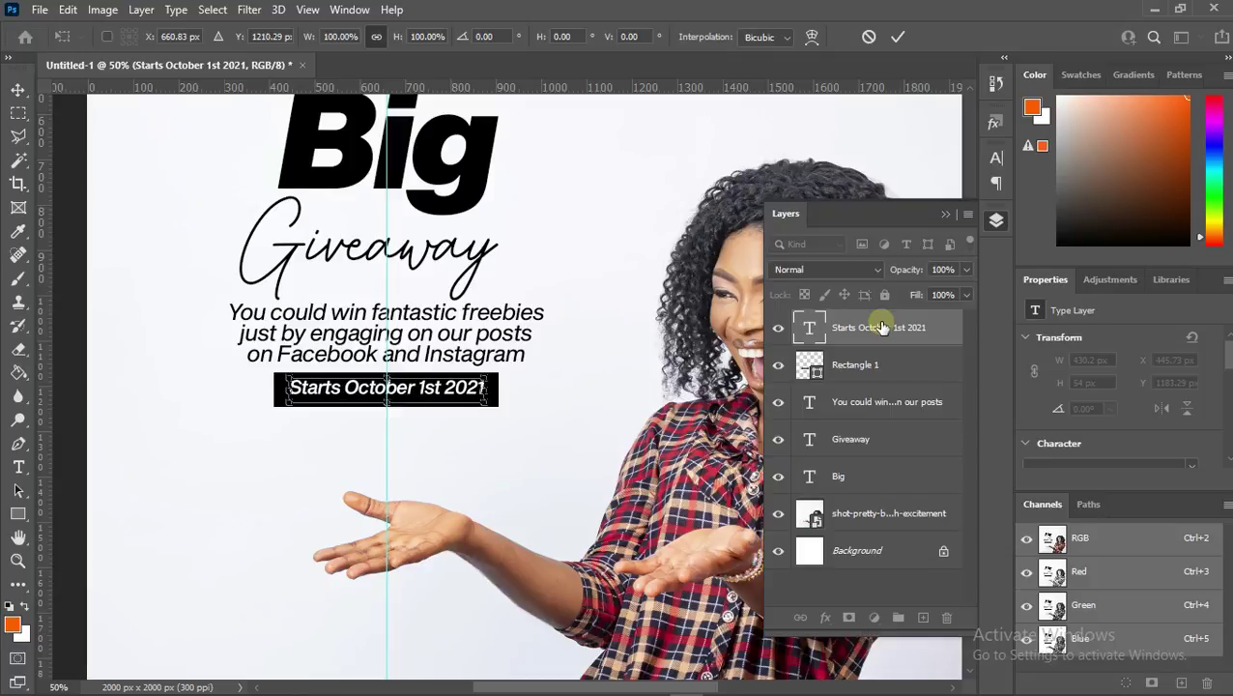
key("Return")
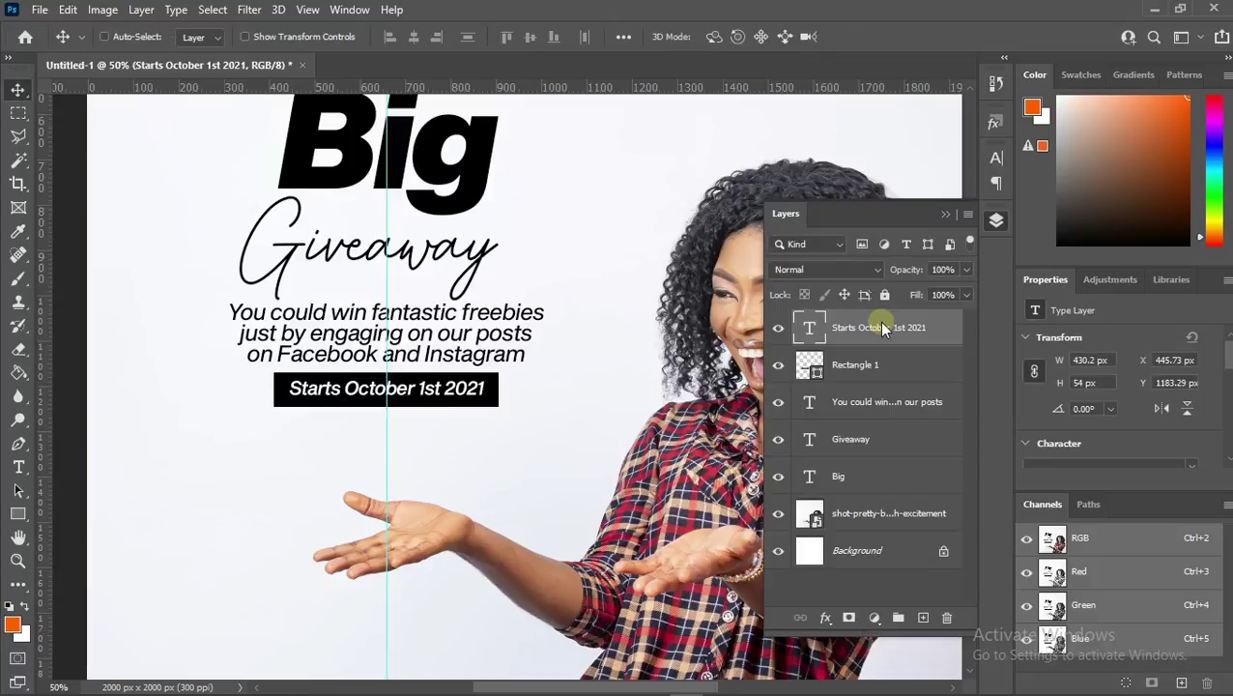
- Zoom out to examine the whole flyer with its text block and the woman's photo
left_click(18, 560)
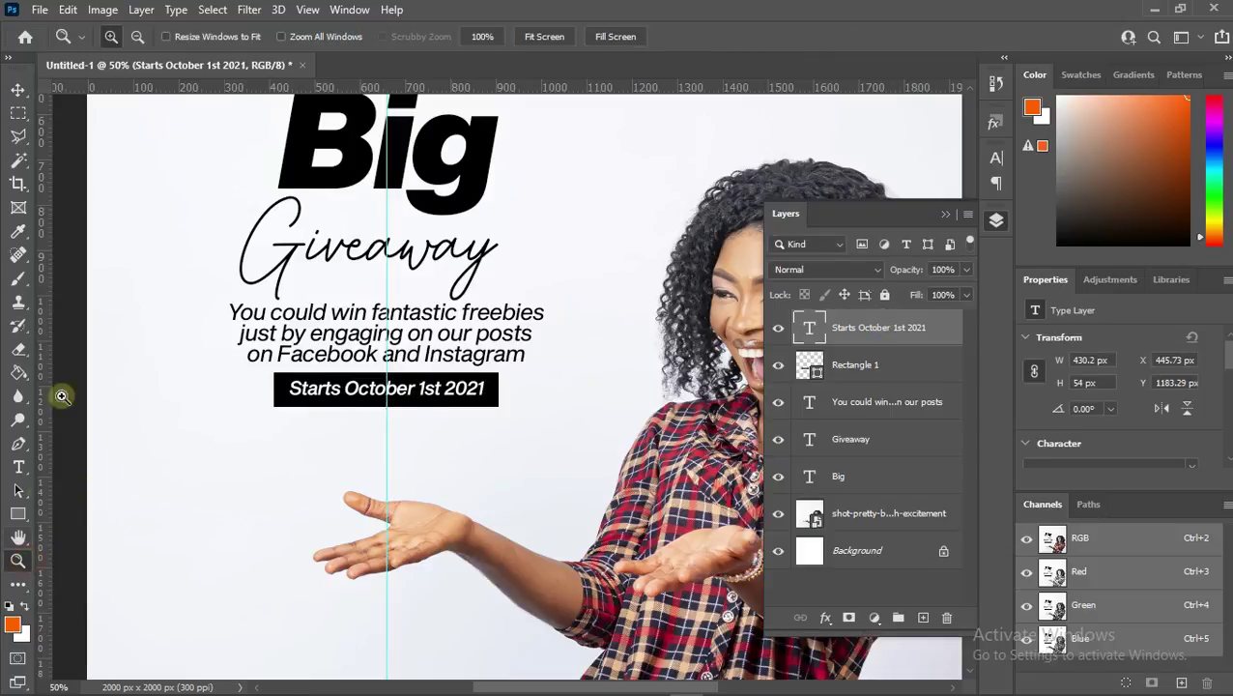
left_click(140, 39)
left_click(371, 244)
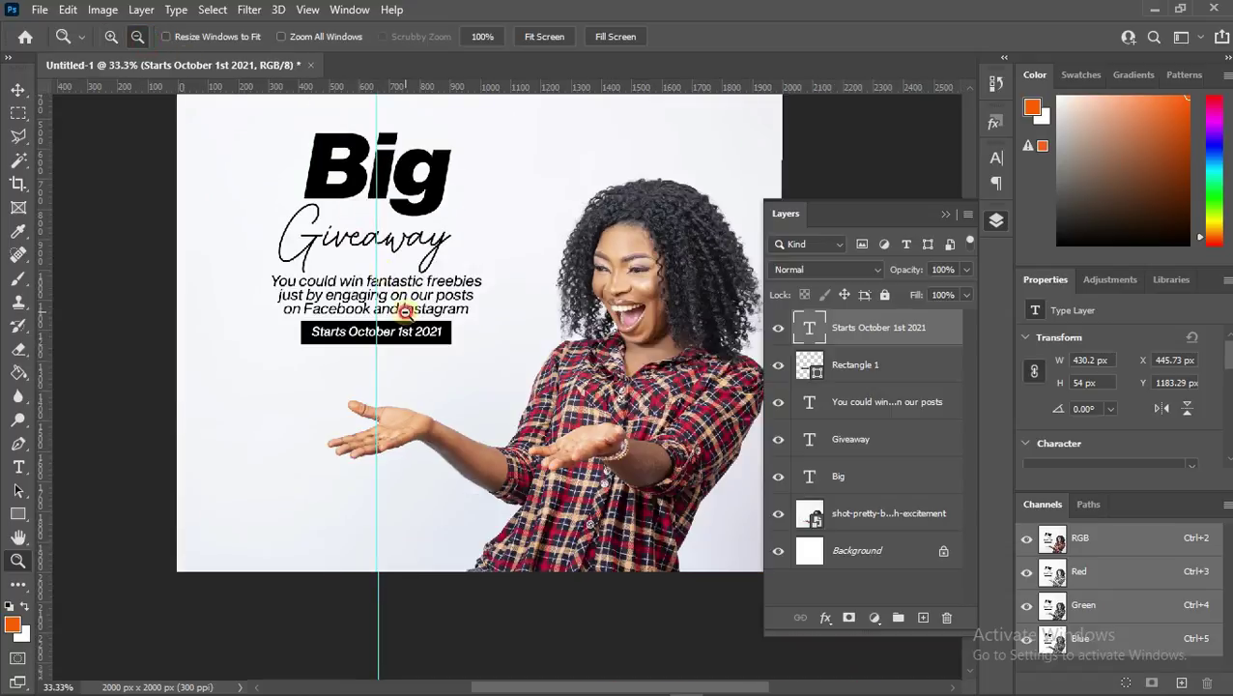
left_click(404, 313)
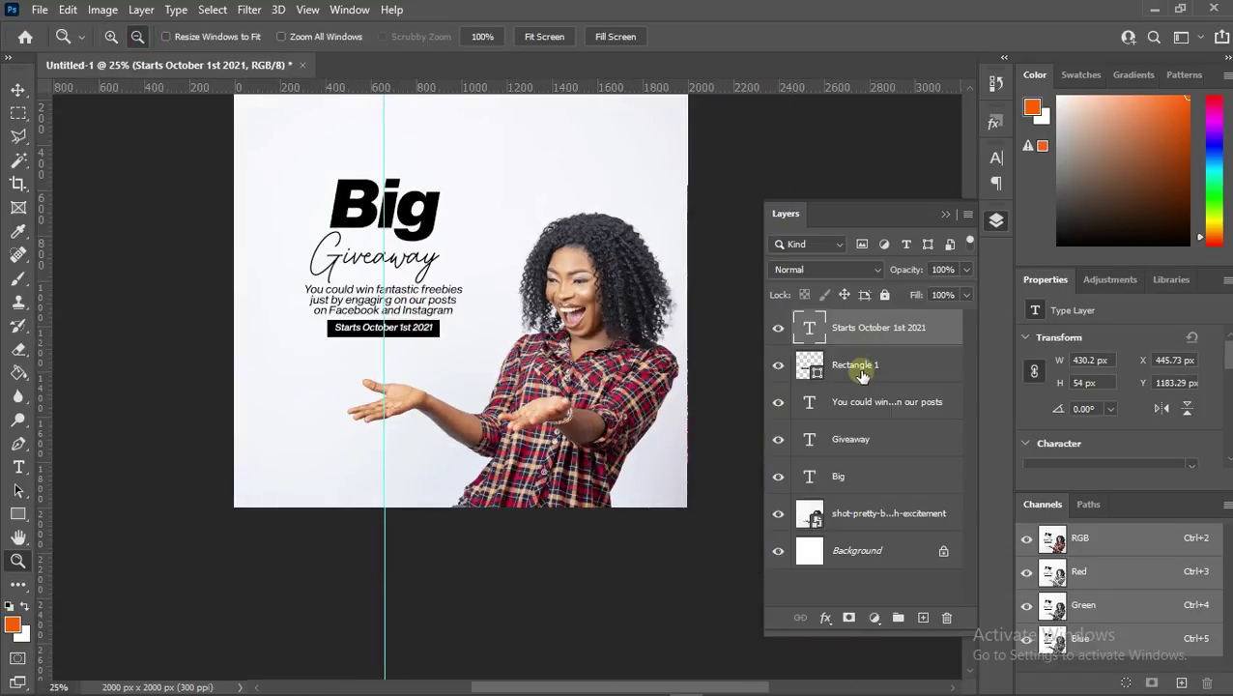
key("ctrl")
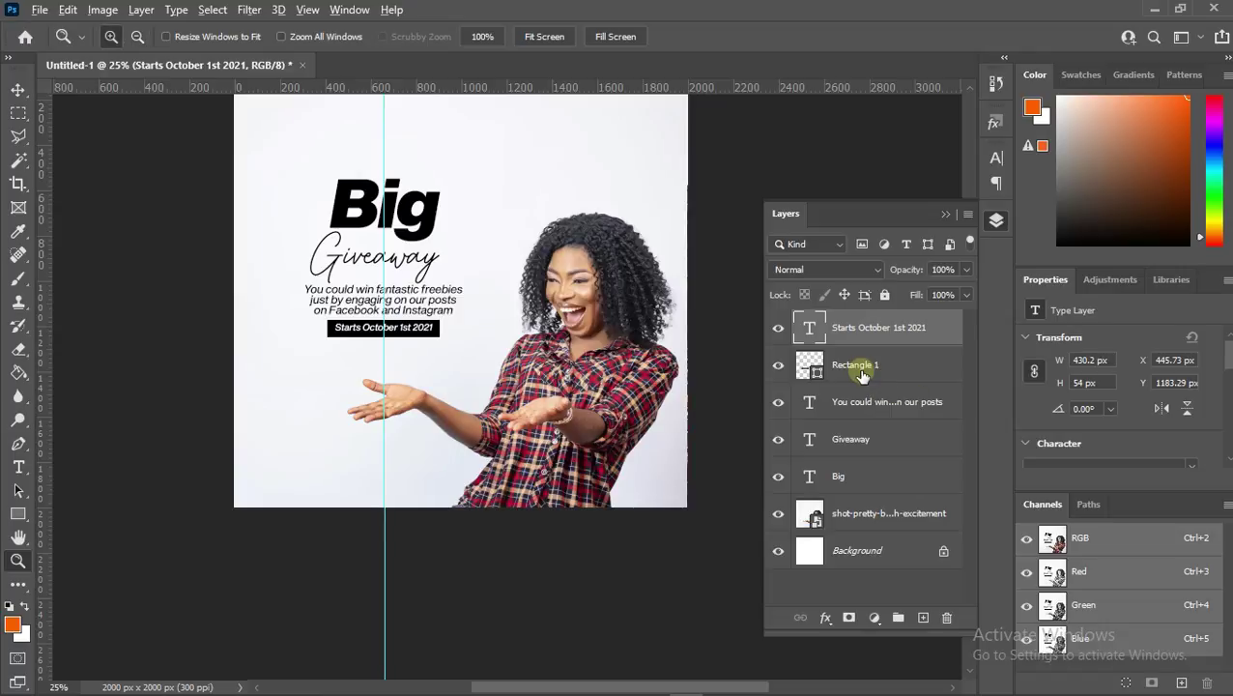
left_click(861, 374, "alt")
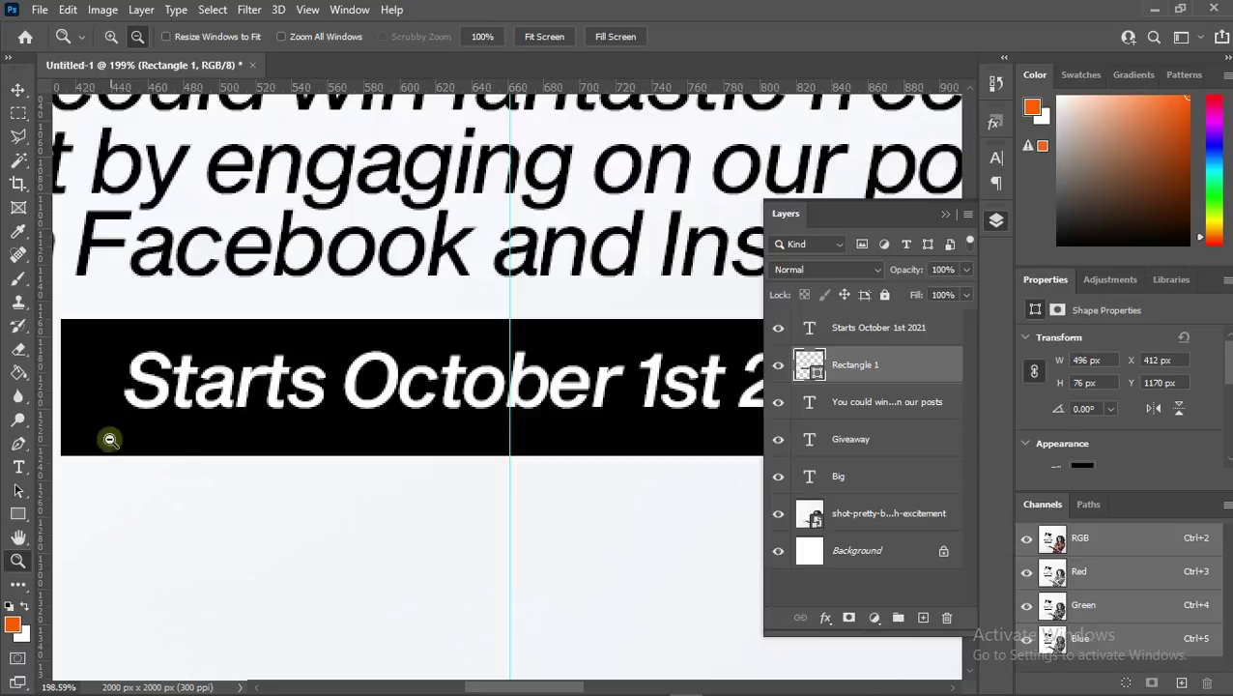
left_click(239, 268, "alt")
left_click(330, 353, "alt")
left_click(416, 397, "alt")
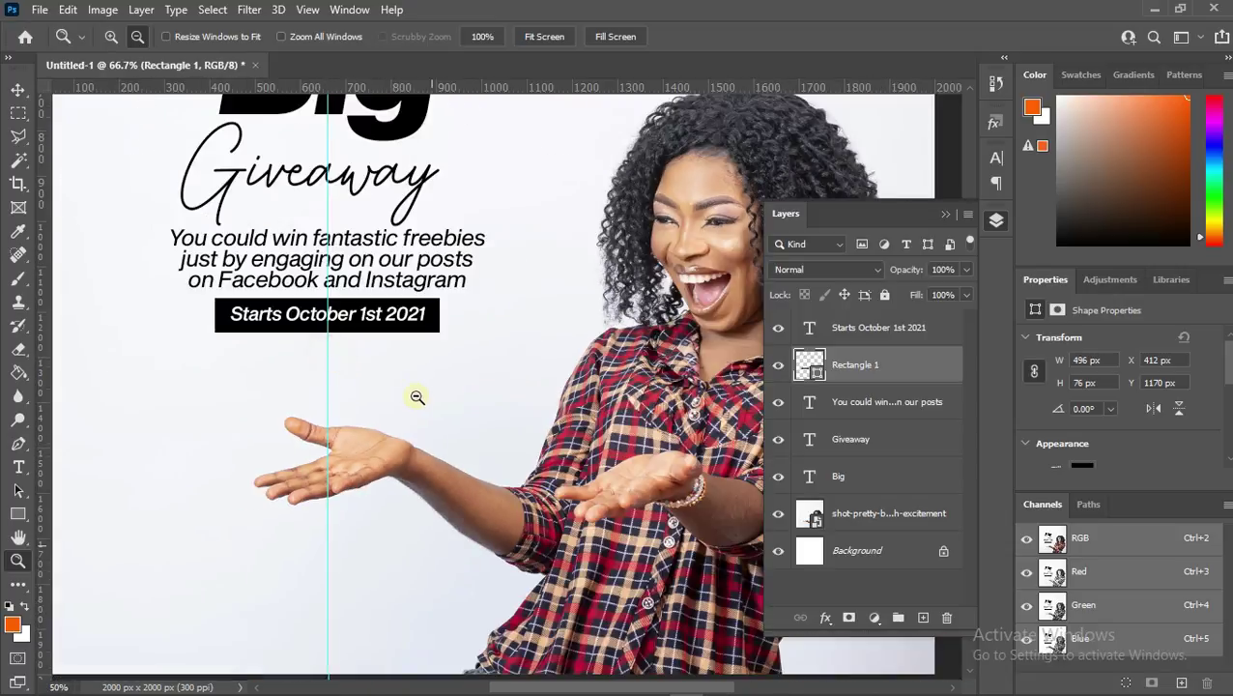
left_click(413, 394, "alt")
scroll(421, 393, "up", 2)
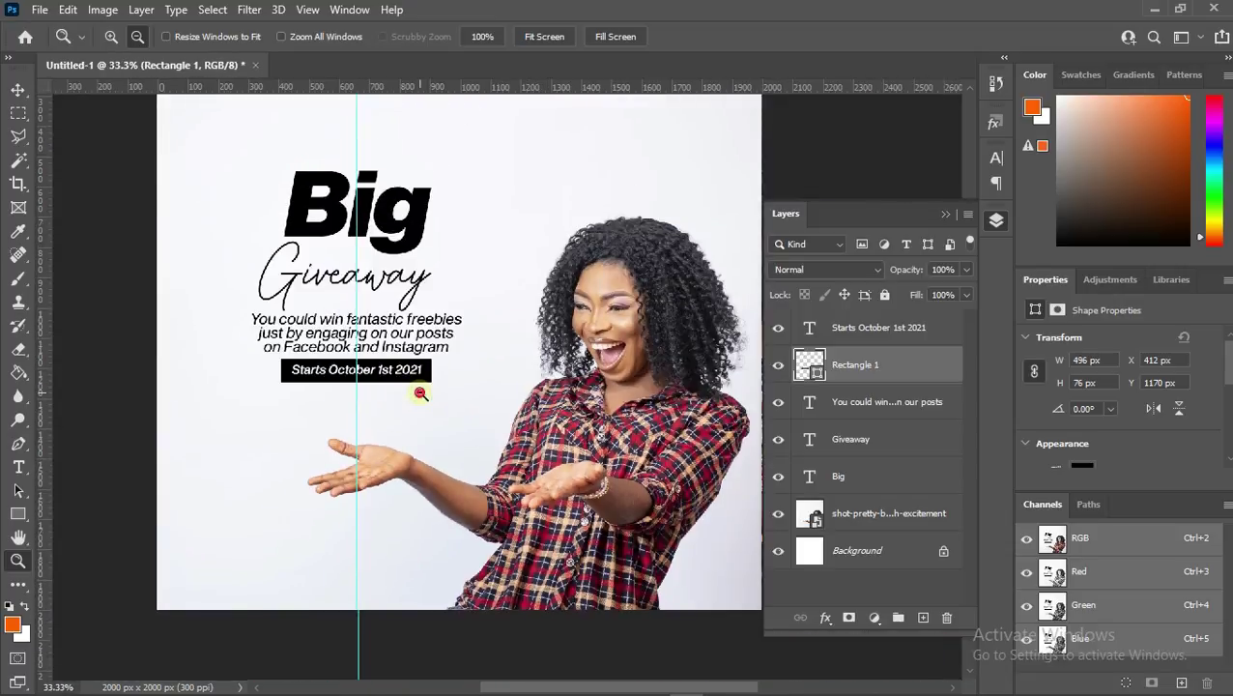
left_click(421, 393, "alt")
scroll(420, 393, "up", 1)
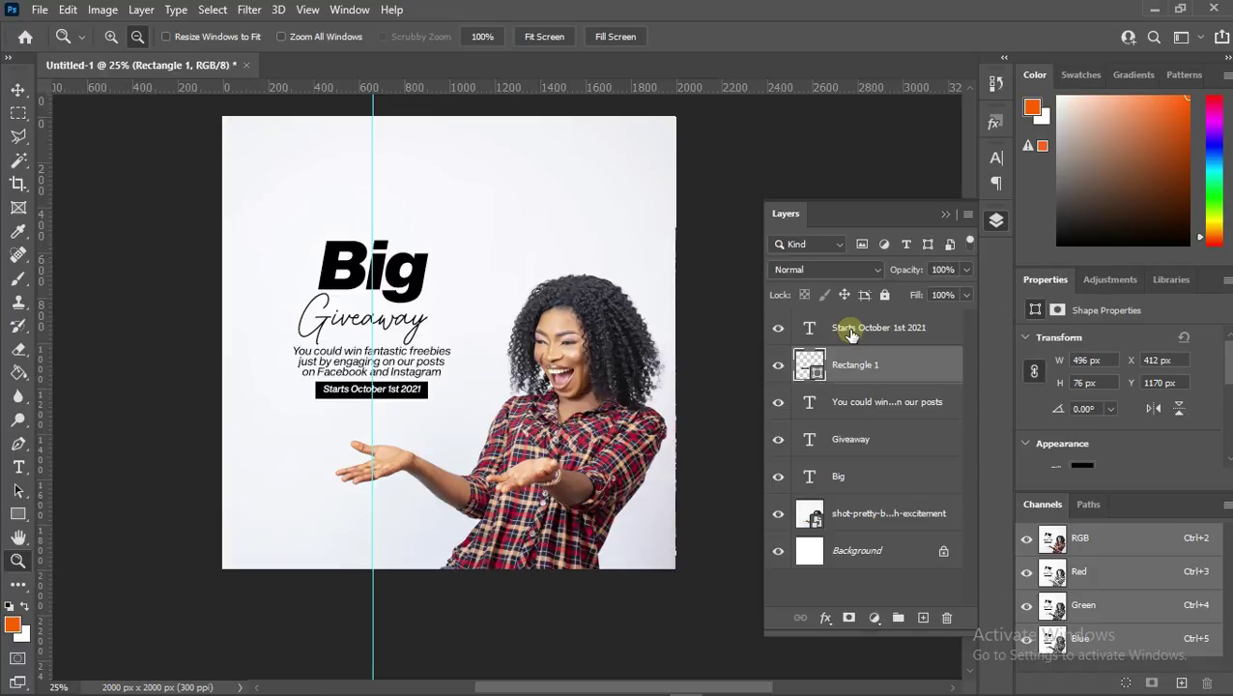
- Group the start-date text, rectangle, three-line message, Giveaway and Big layers together
left_click(850, 332, "shift")
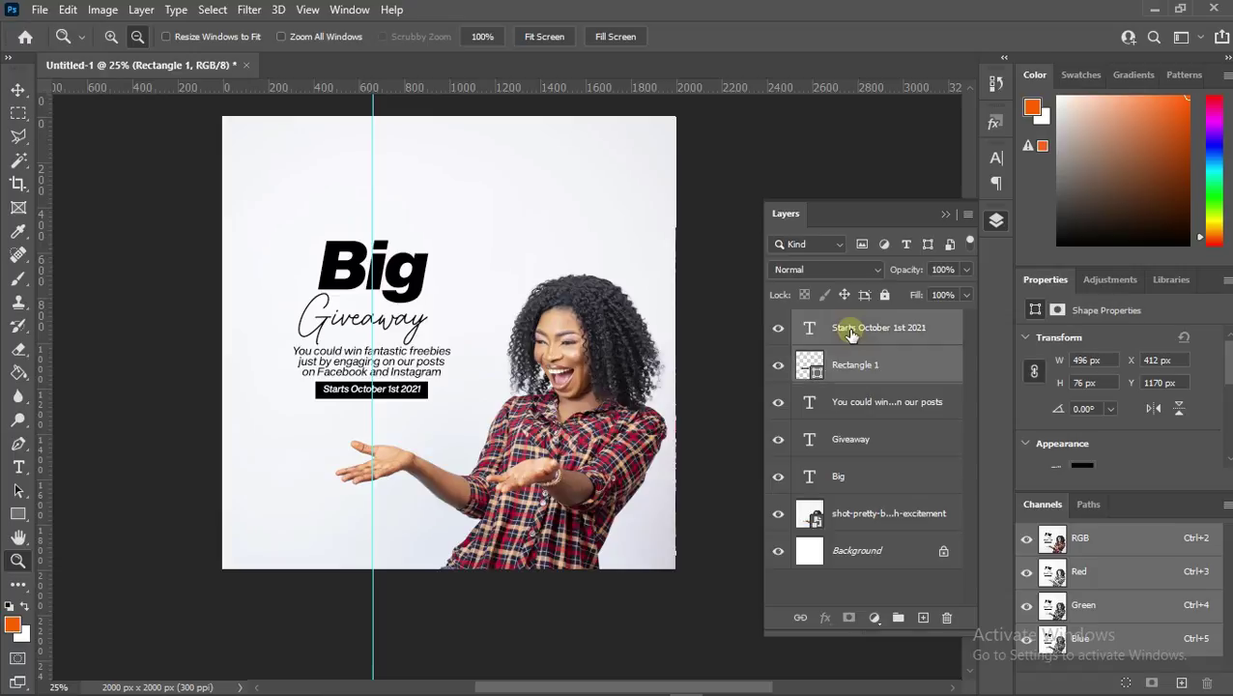
left_click(925, 414, "shift")
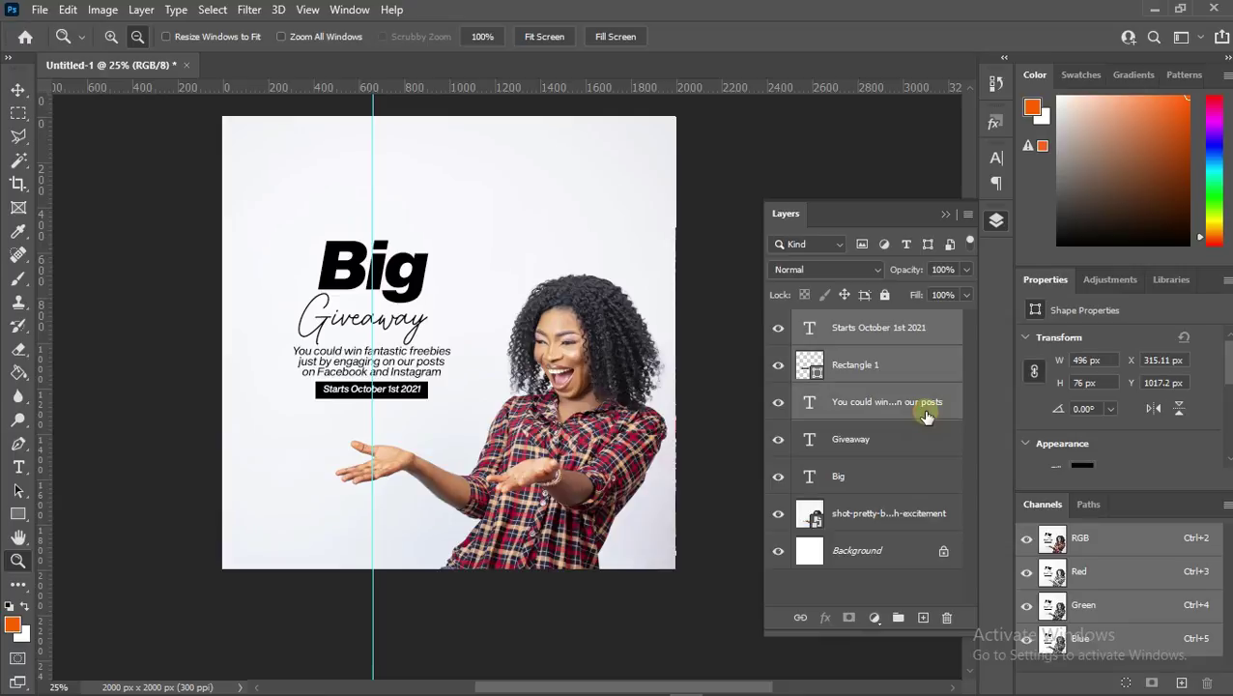
left_click(929, 442, "shift")
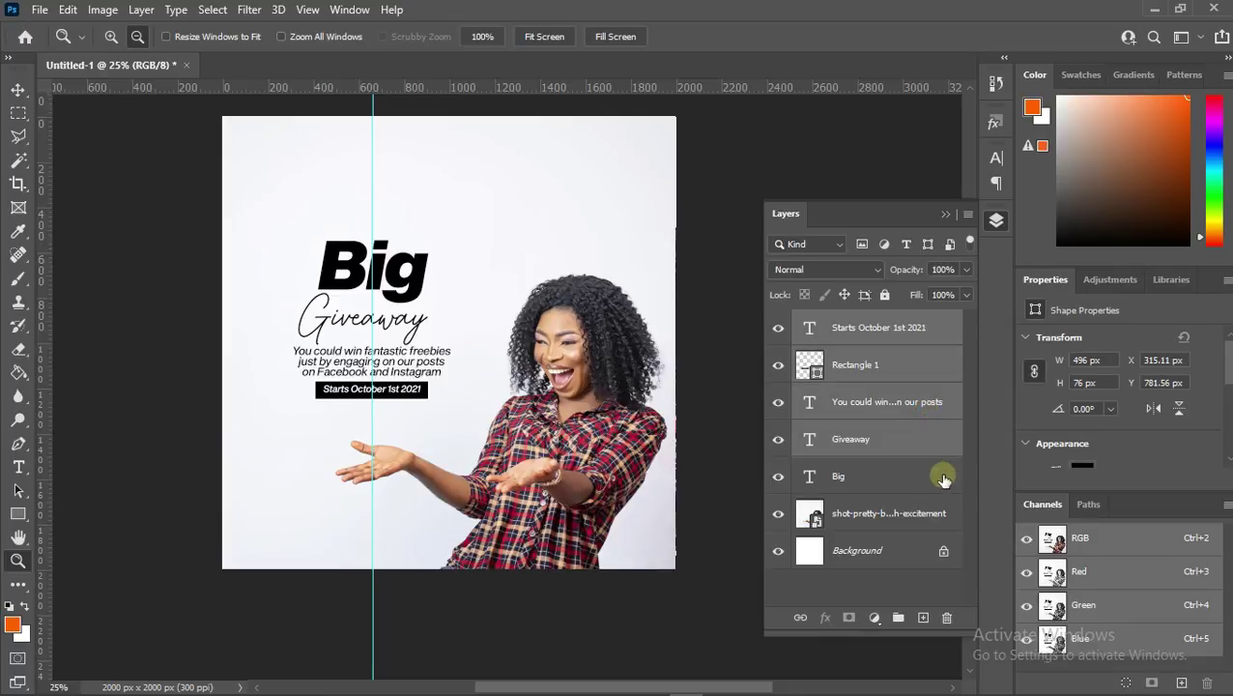
left_click(943, 478, "shift")
key("ctrl+g")
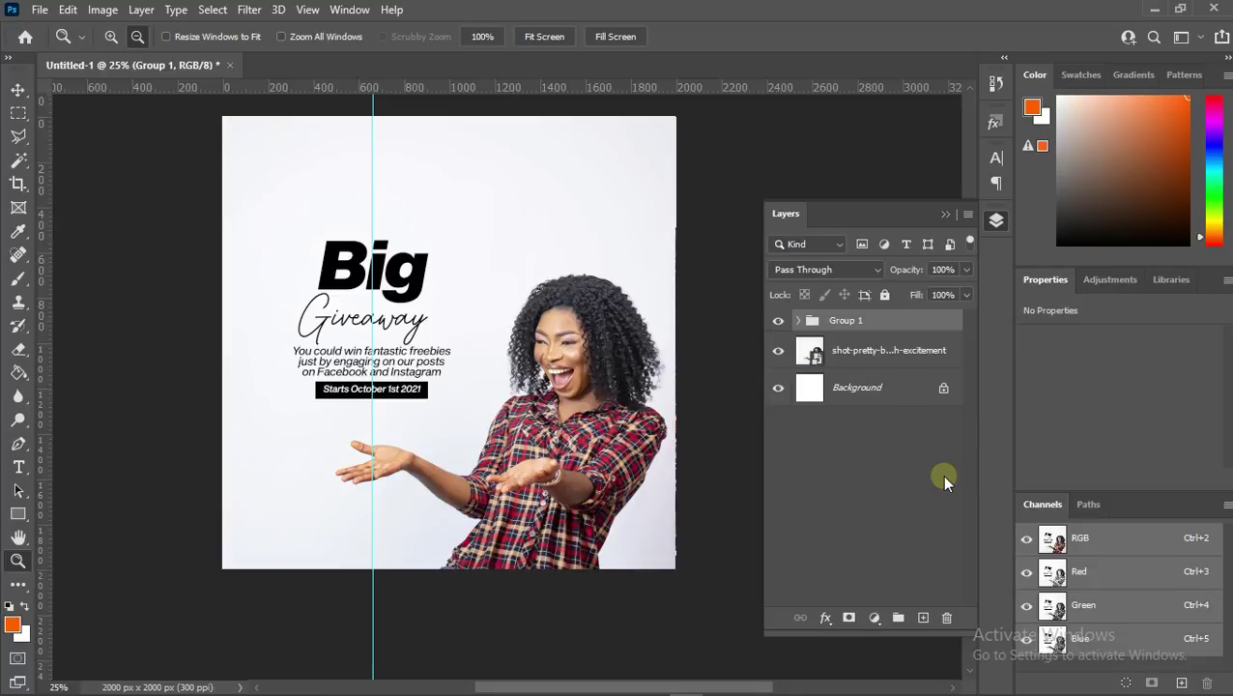
- Enlarge the grouped text block to about 109% and rotate it by -3°
key("ctrl+t")
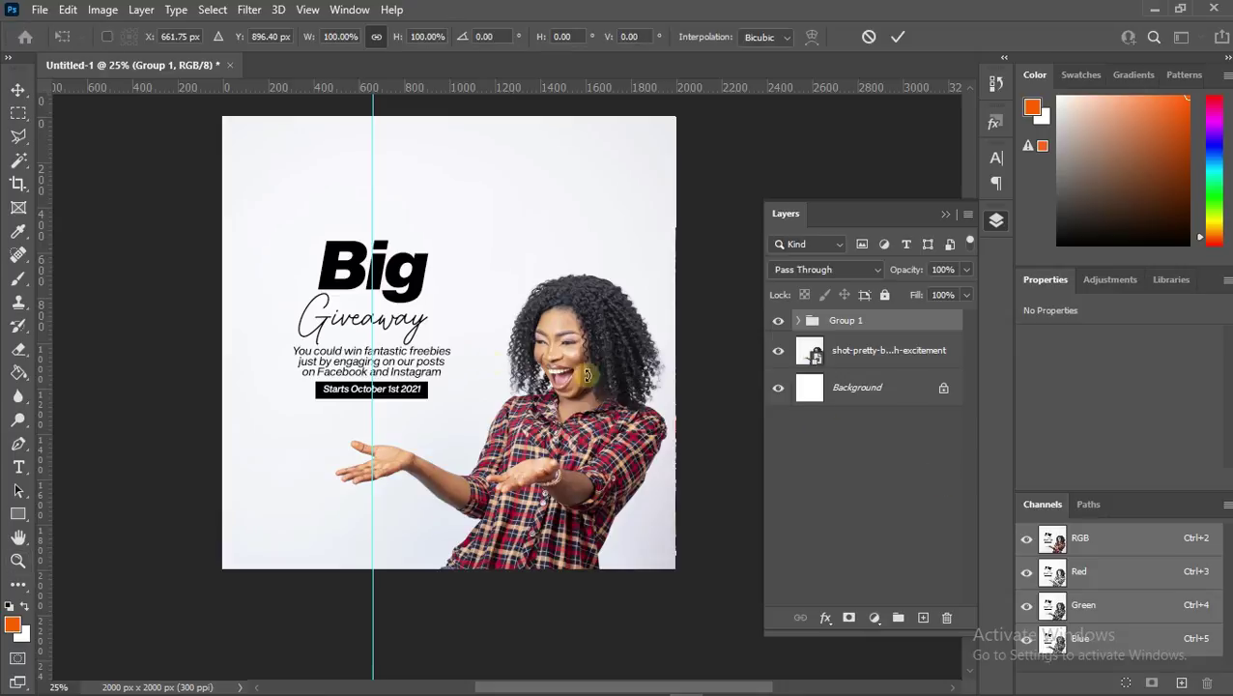
scroll(464, 361, "down", 1)
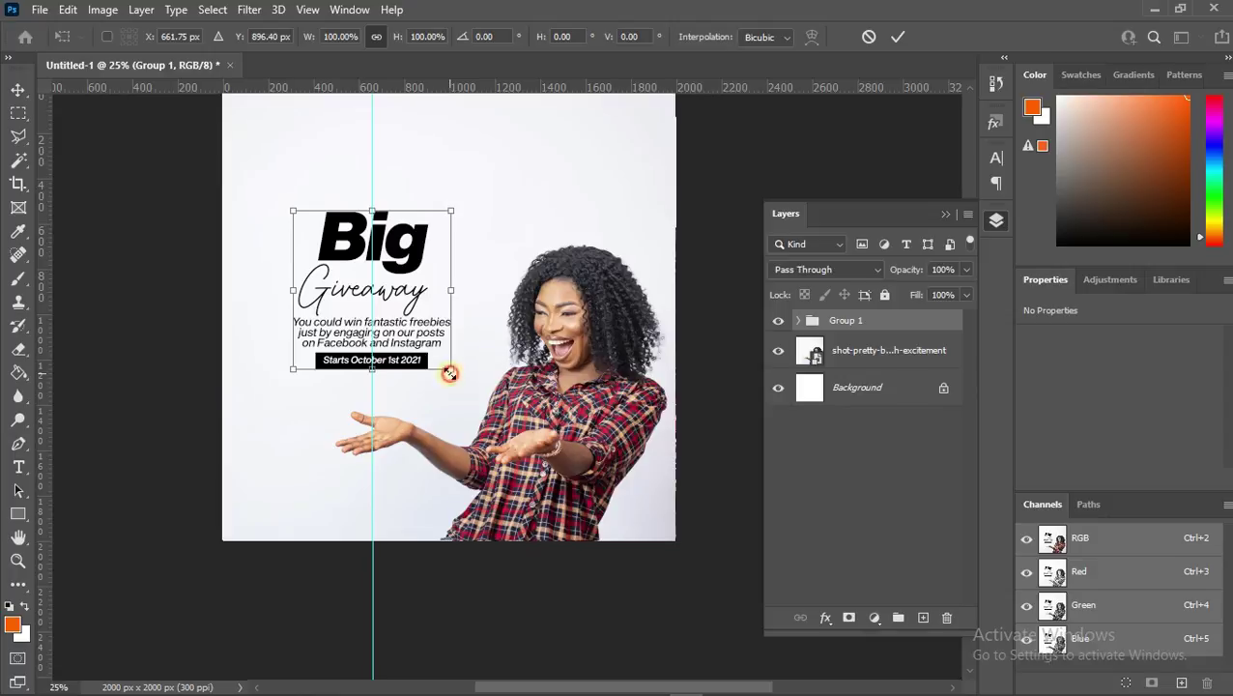
left_click_drag(449, 372, 454, 382)
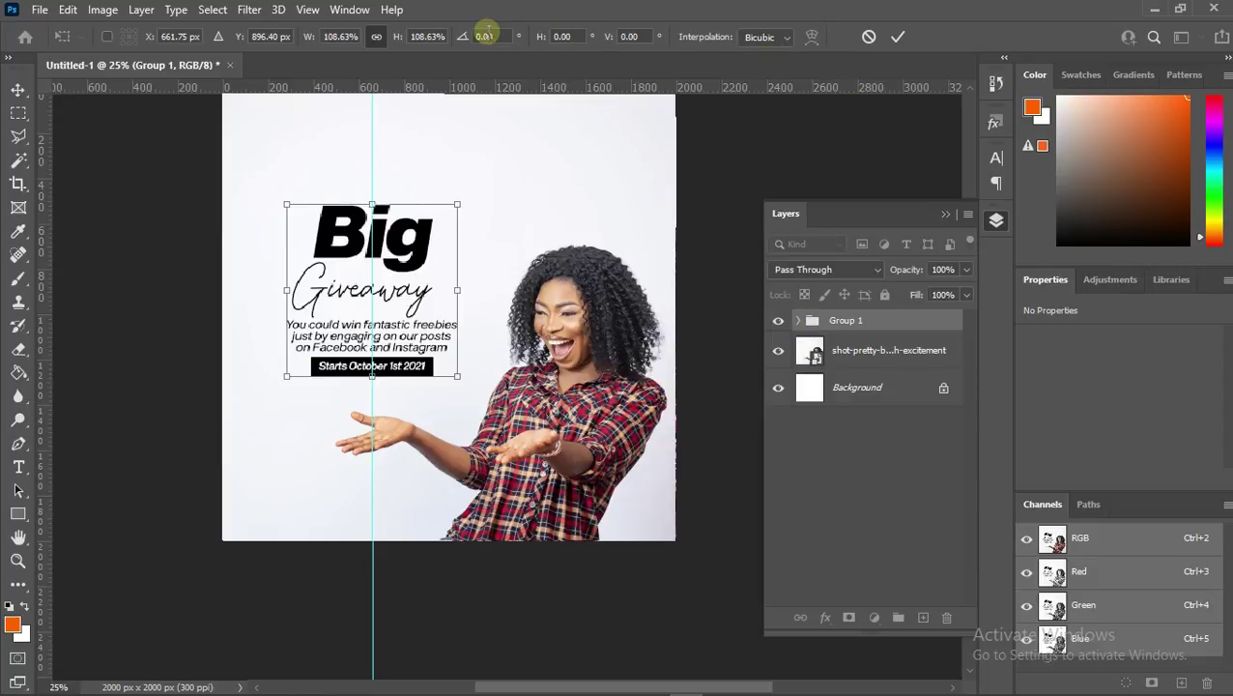
left_click_drag(505, 37, 482, 37)
type("-3")
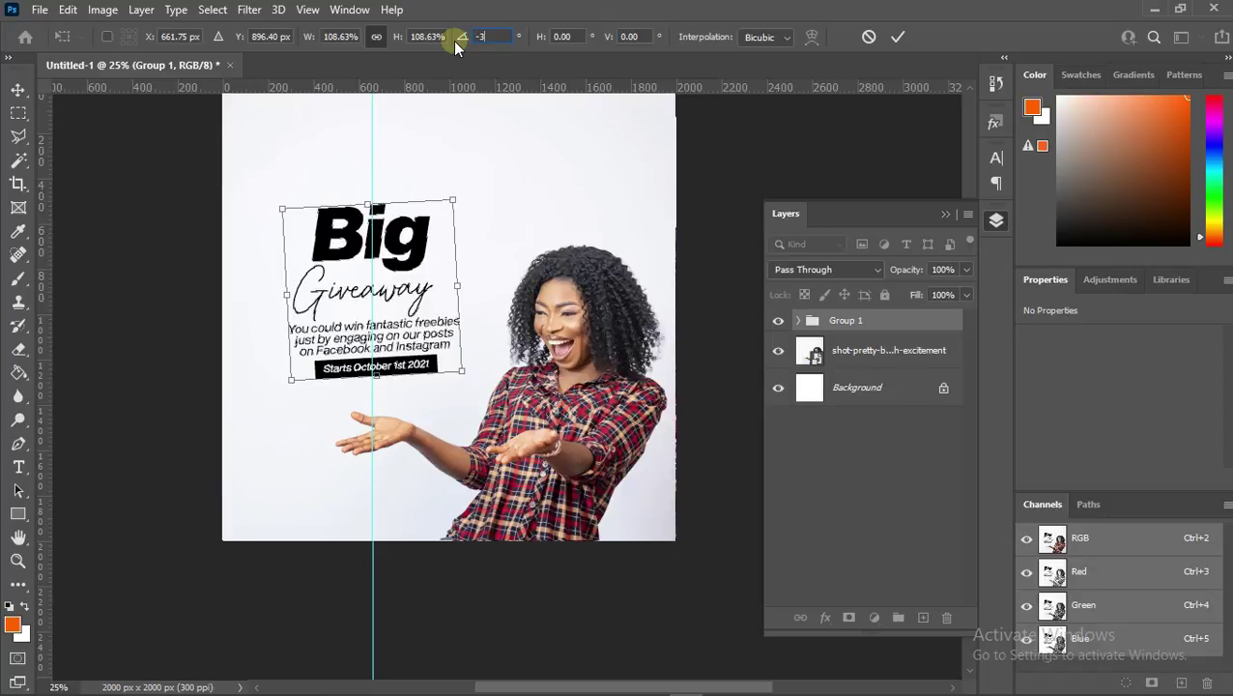
left_click(898, 38)
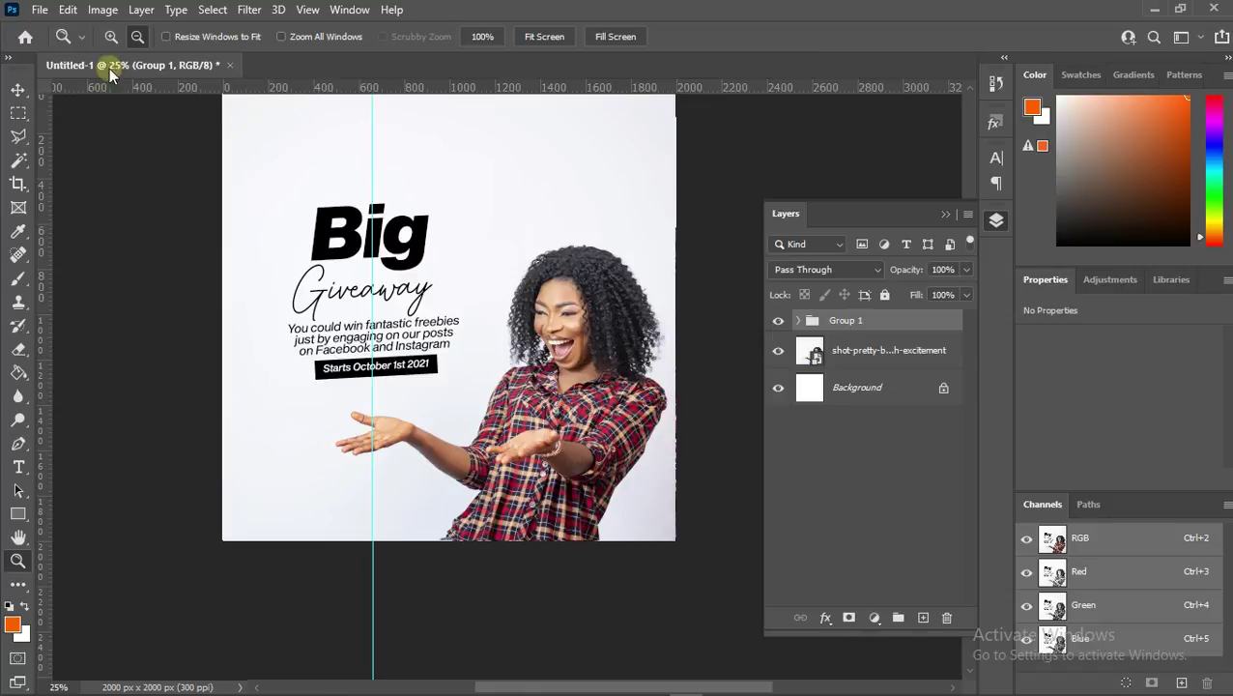
- Place the image pngfind.com-purple-ribbon-png-2383372 from the Todays tutorial folder as an embedded object
left_click(41, 10)
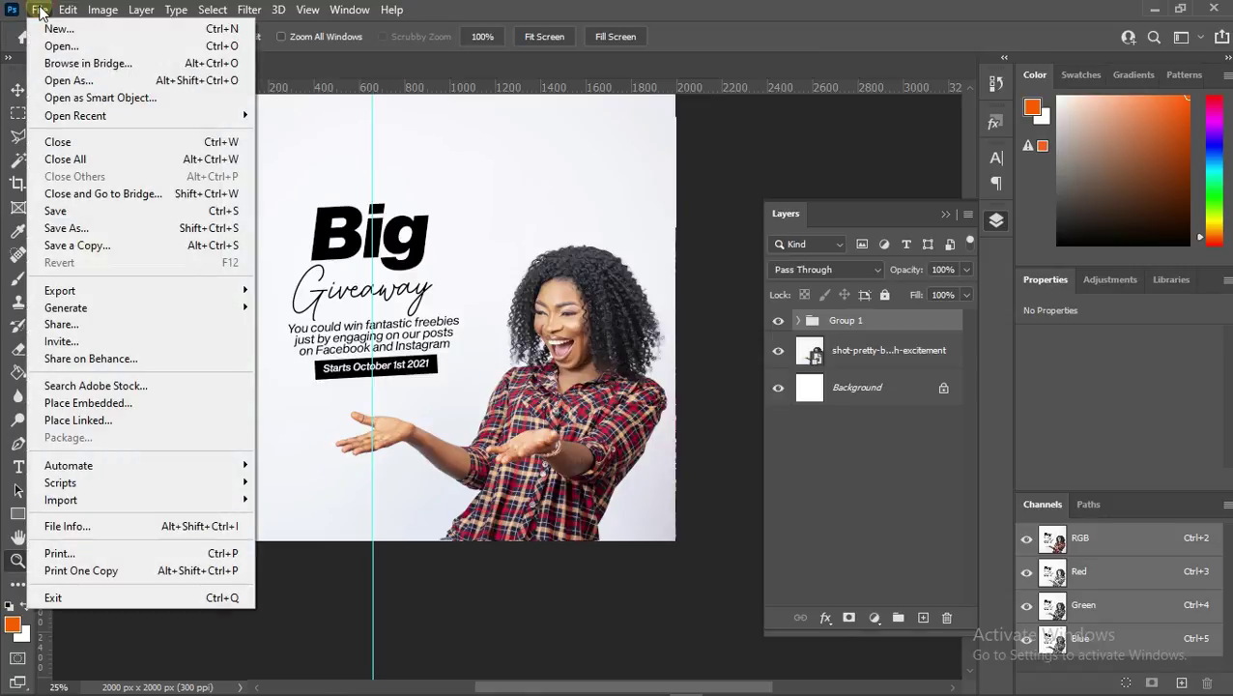
left_click(42, 12)
left_click(76, 402)
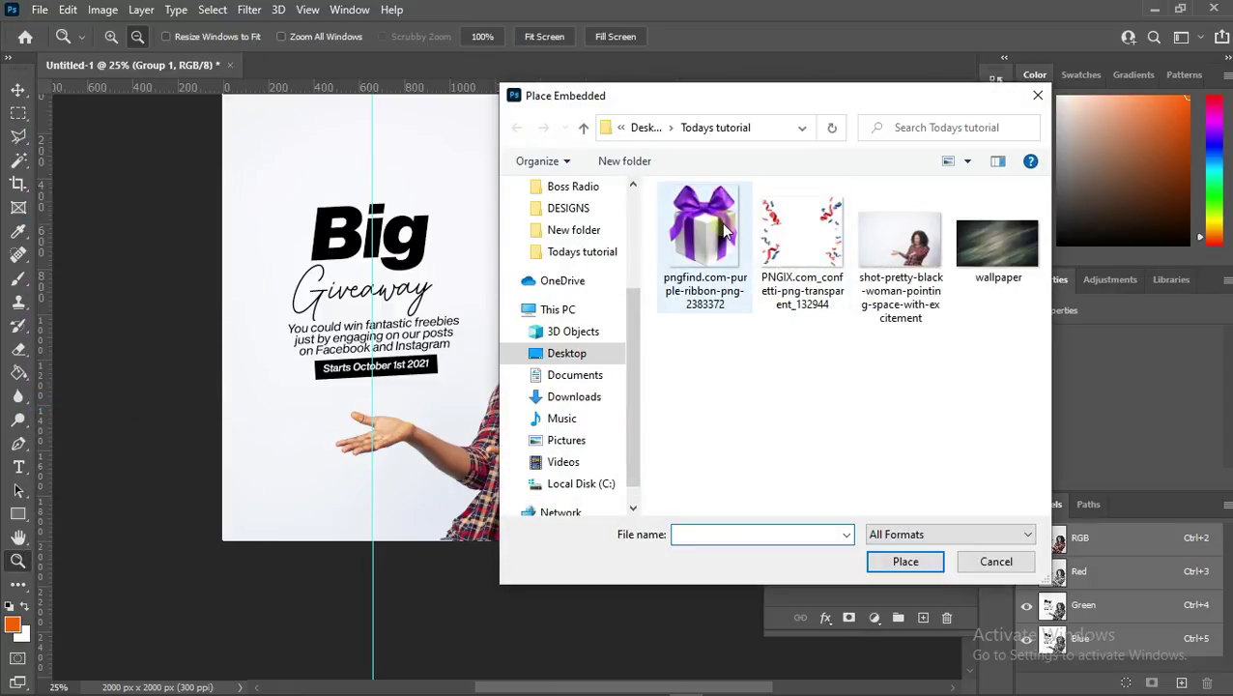
double_click(725, 232)
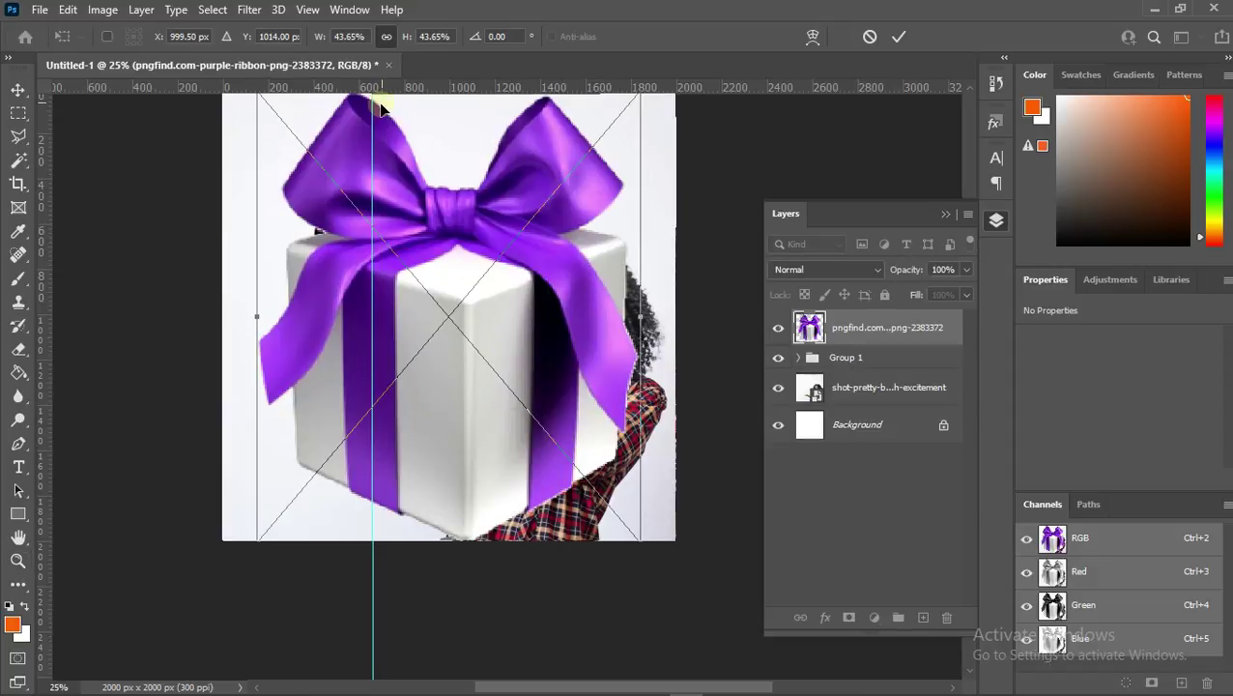
- Scale the gift box to about 7% with a rotation of about -35°, positioned over the woman's lower sleeve near the flyer's edge
left_click_drag(301, 167, 303, 244)
left_click_drag(445, 173, 450, 506)
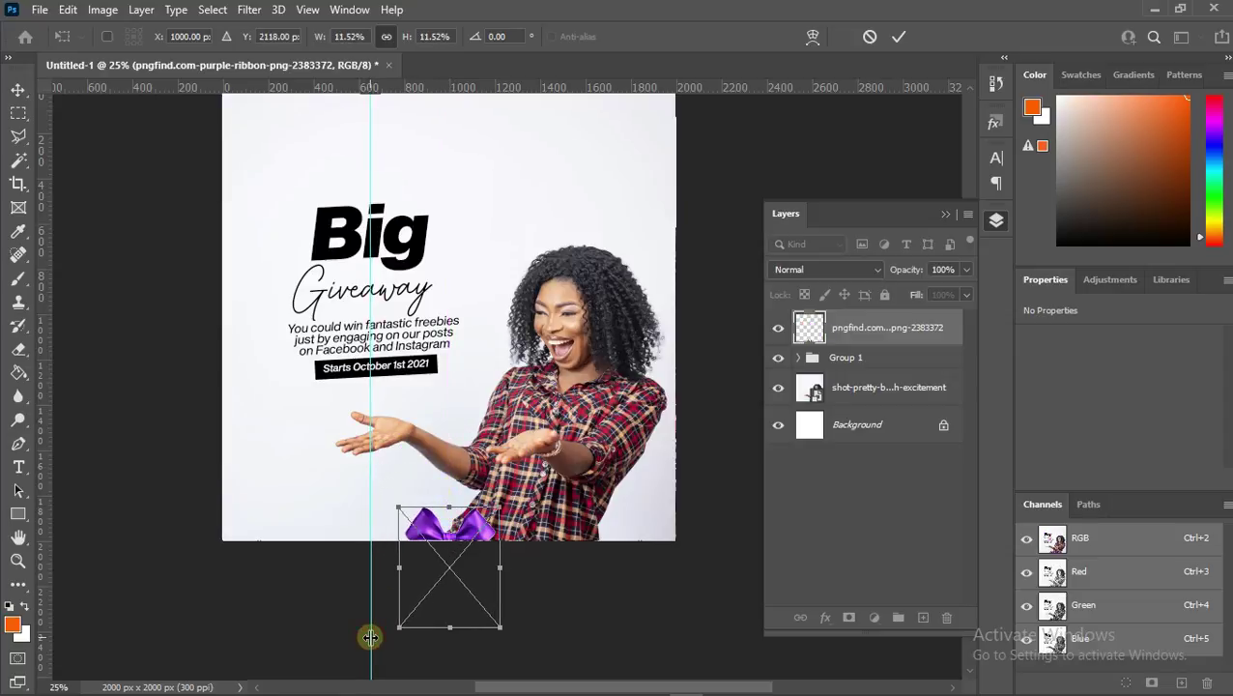
left_click_drag(387, 639, 437, 667)
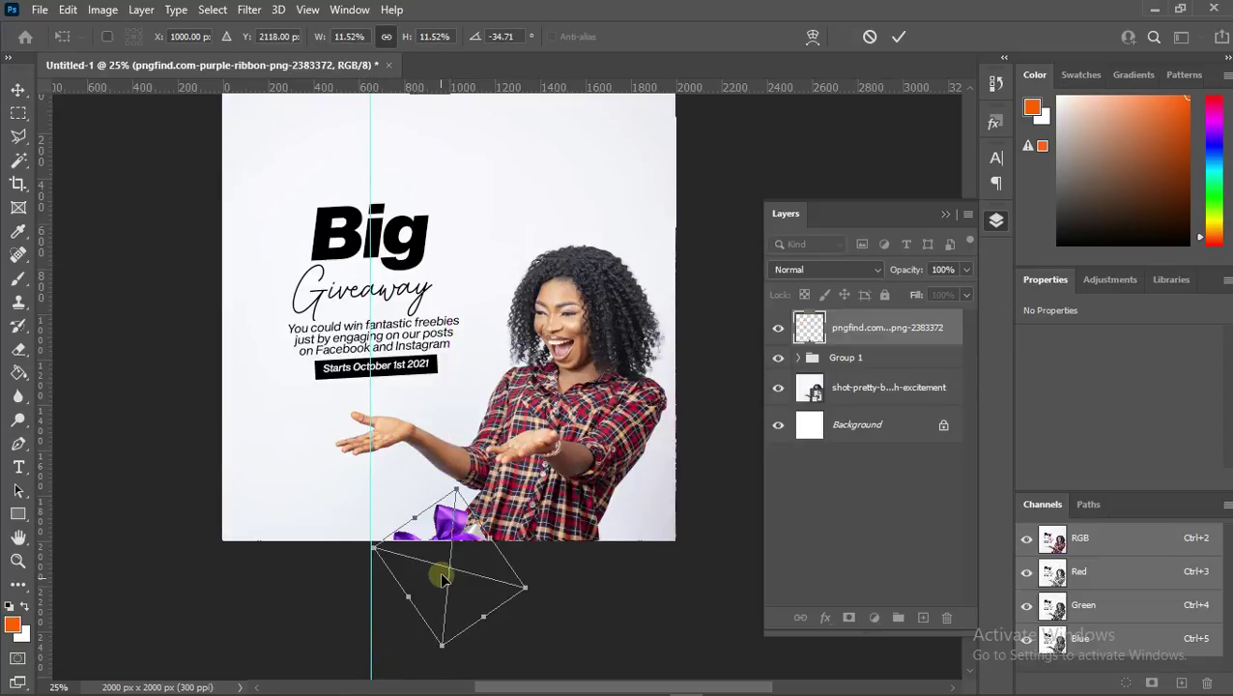
left_click_drag(444, 571, 586, 495)
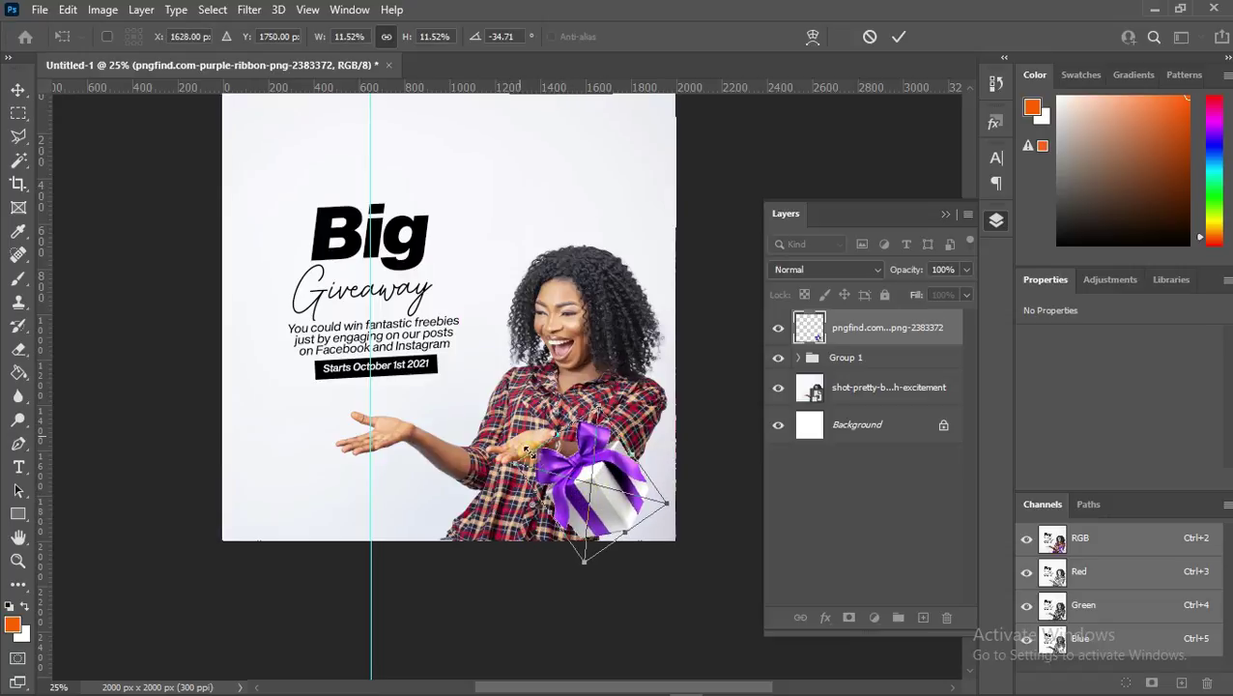
left_click_drag(551, 437, 614, 494)
left_click(899, 36)
key("z")
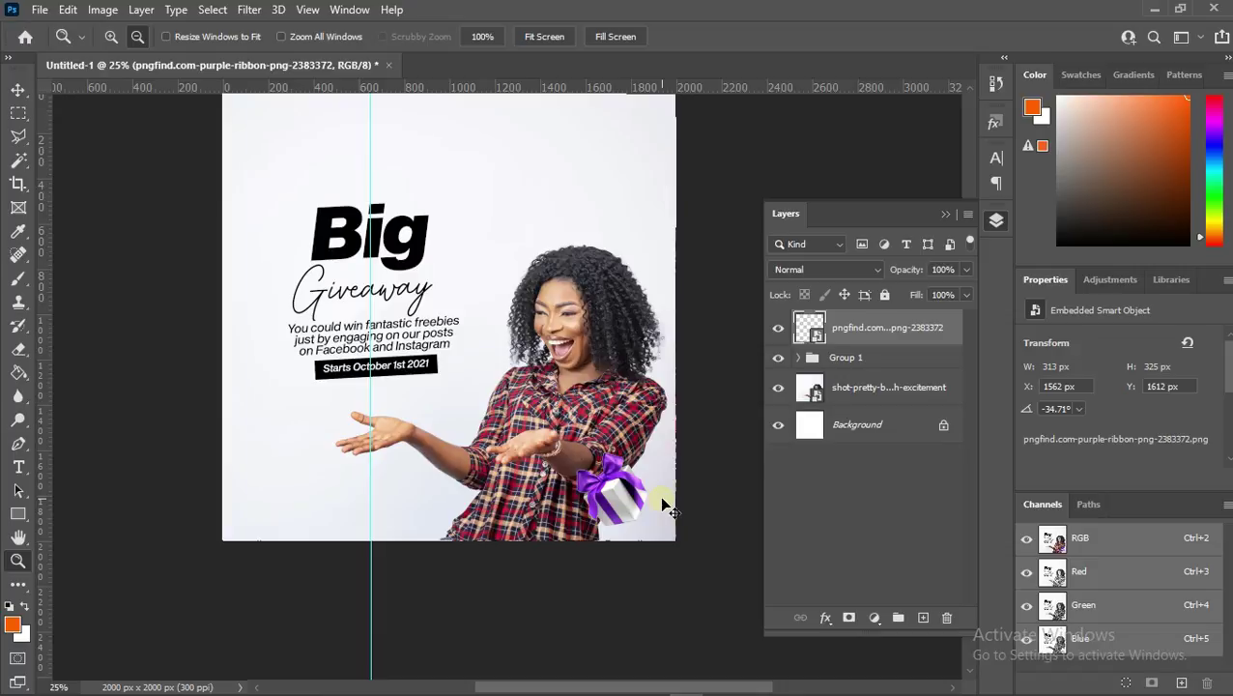
- Duplicate the gift box and move the copy about 476 px left and 1271 px up, above the woman's head
key("ctrl+j")
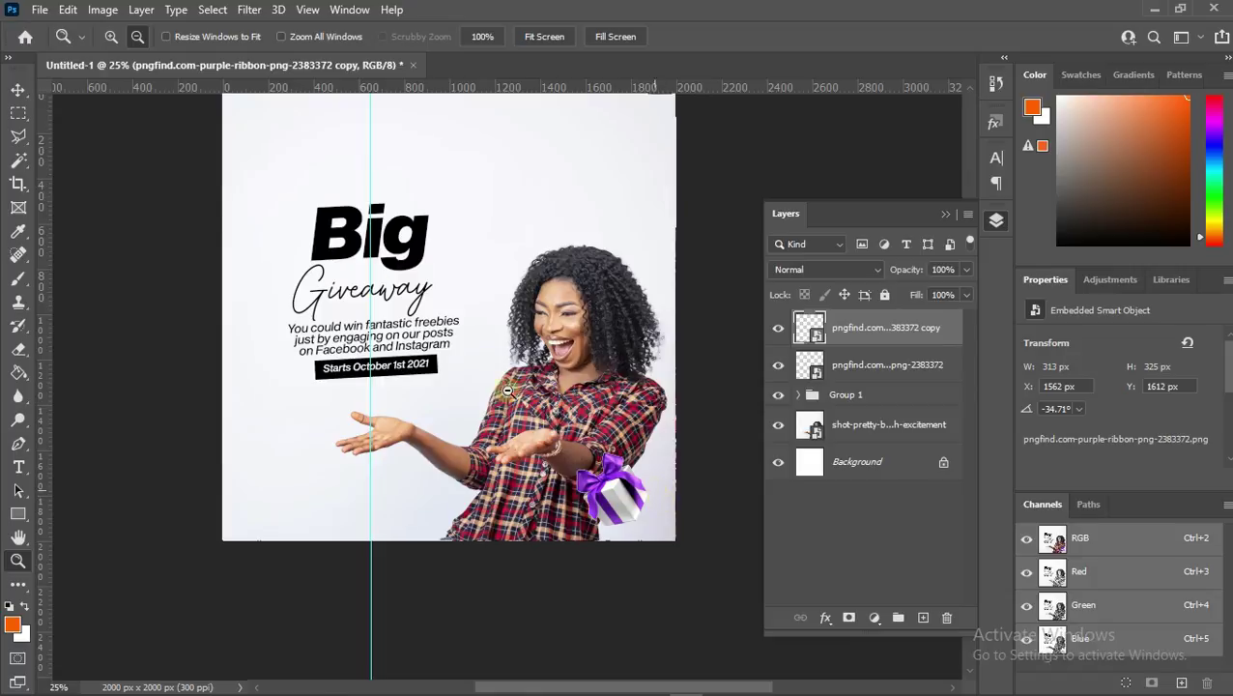
left_click(17, 89)
left_click_drag(625, 493, 515, 206)
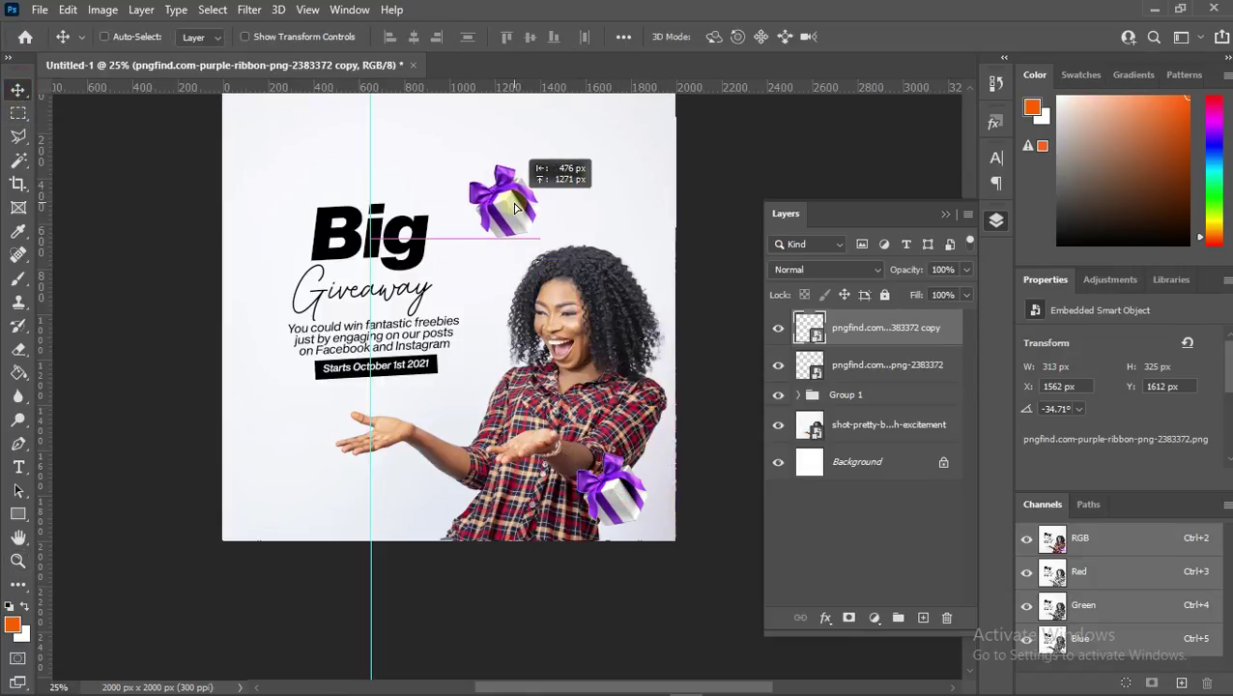
left_click_drag(515, 207, 516, 208)
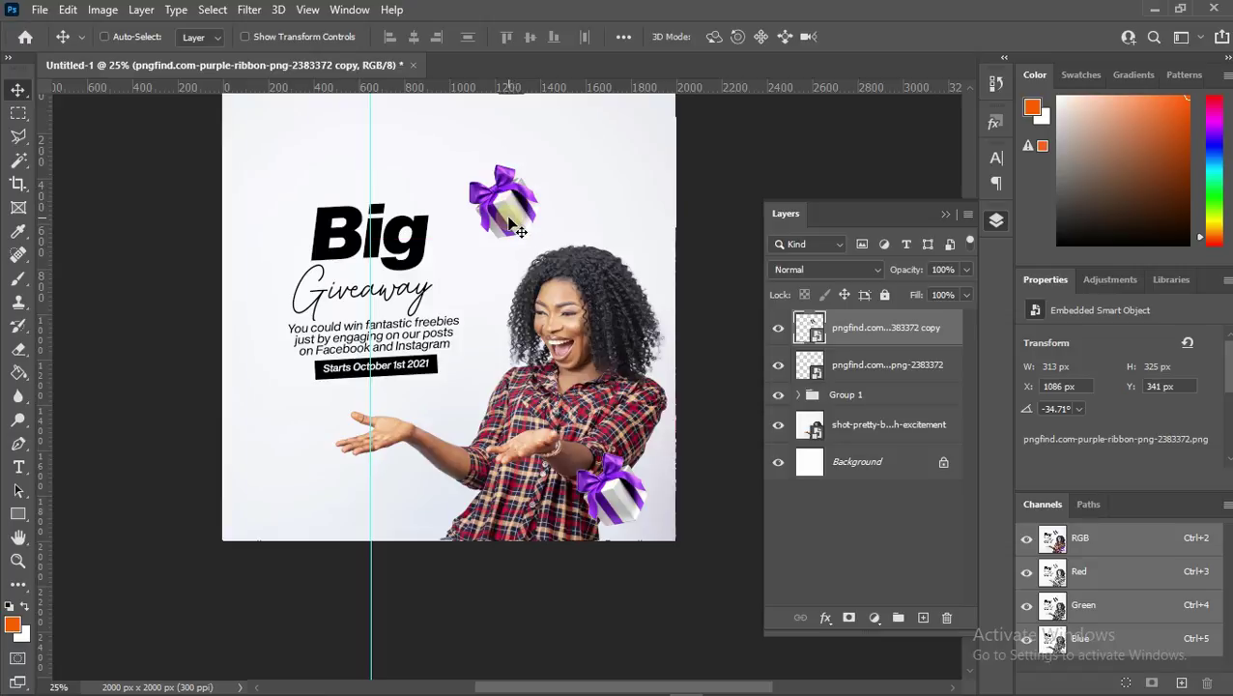
- Flip the gift box above the woman's head horizontally
key("ctrl+t")
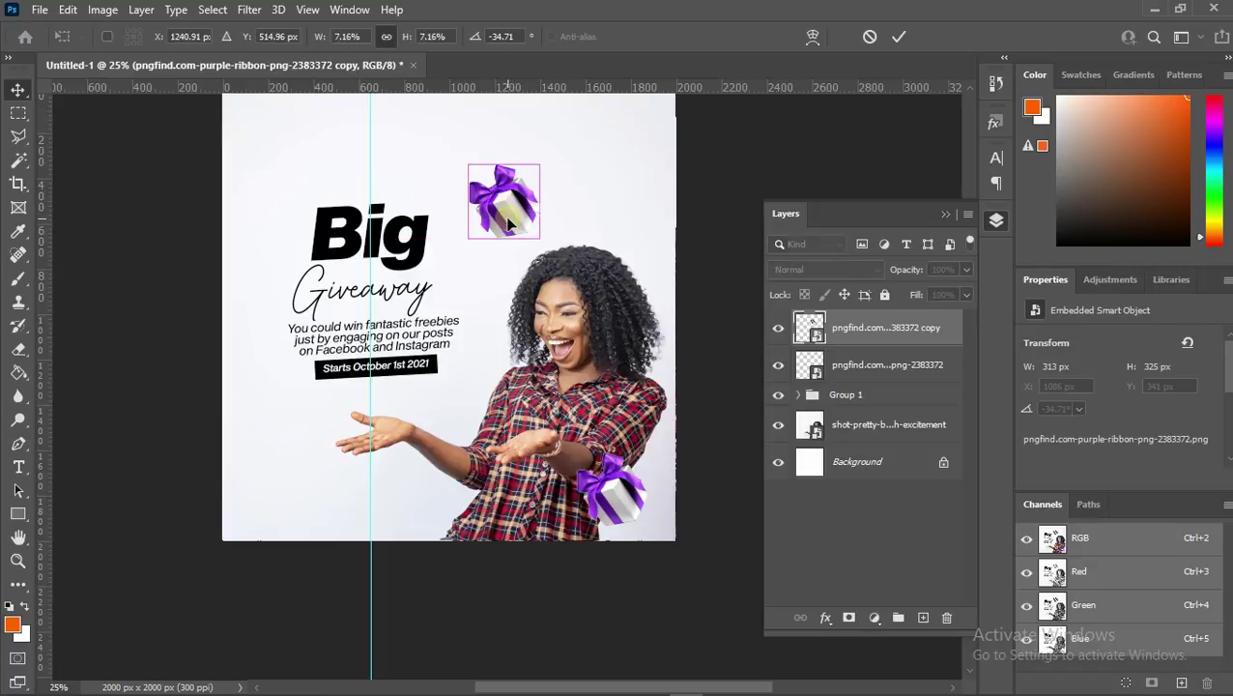
right_click(509, 223)
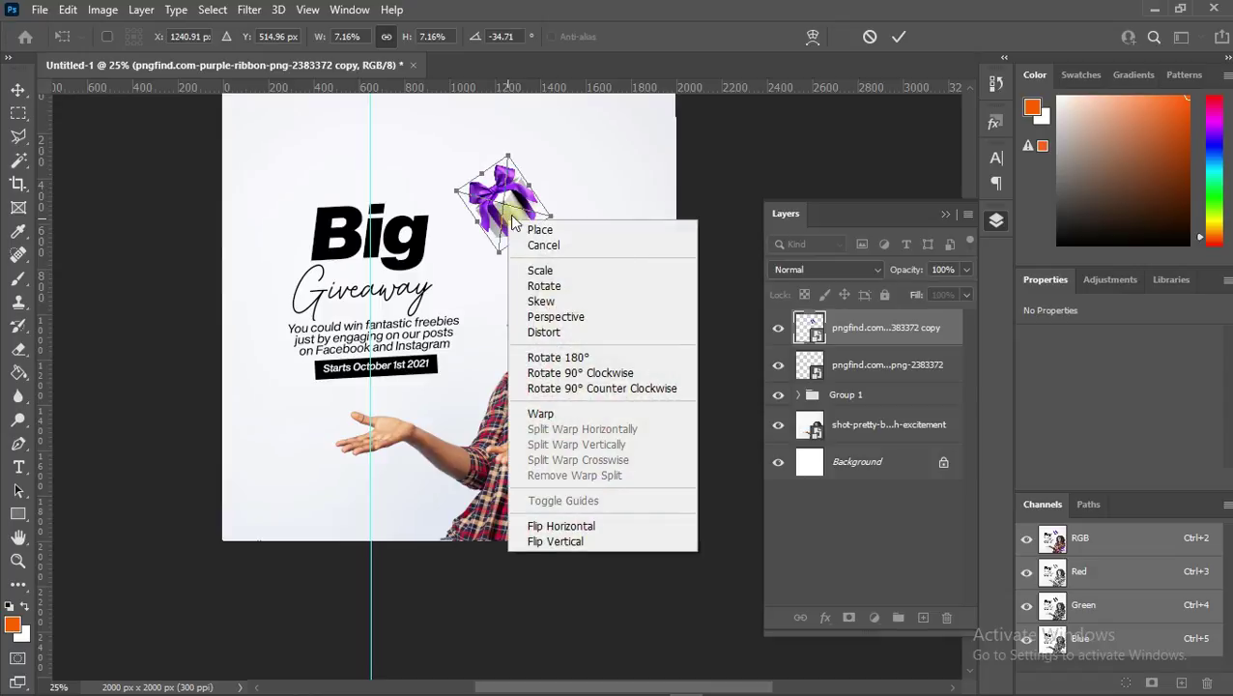
left_click(538, 527)
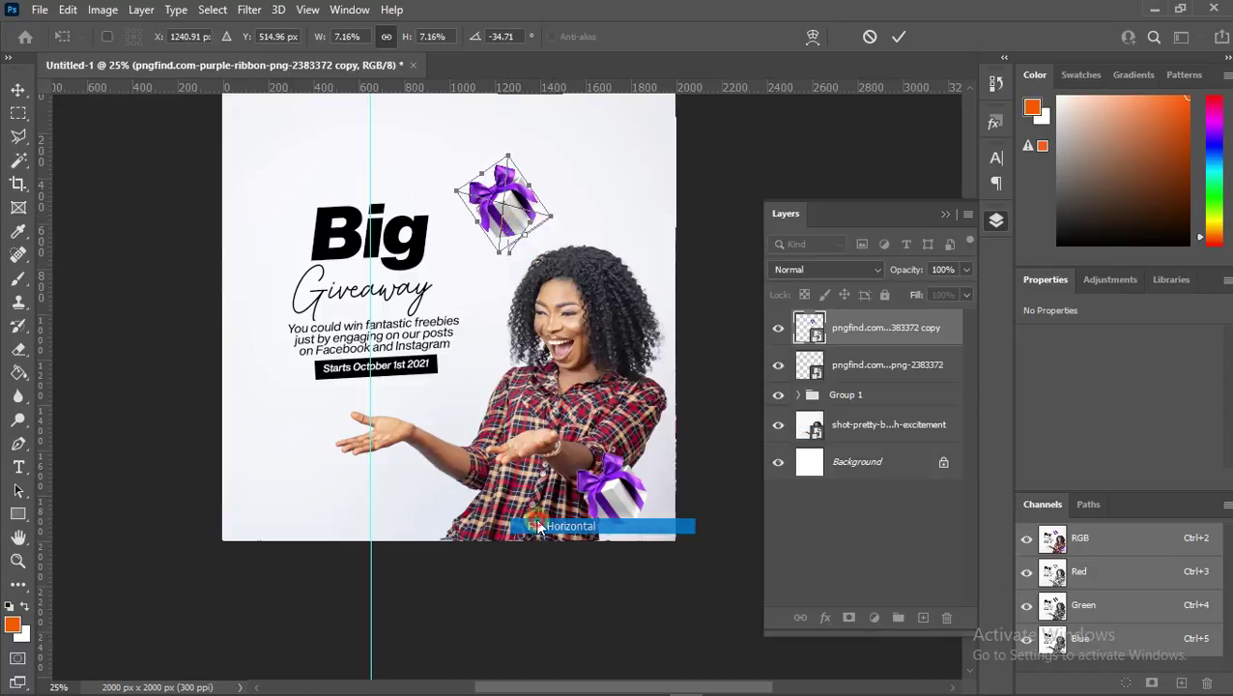
left_click(897, 37)
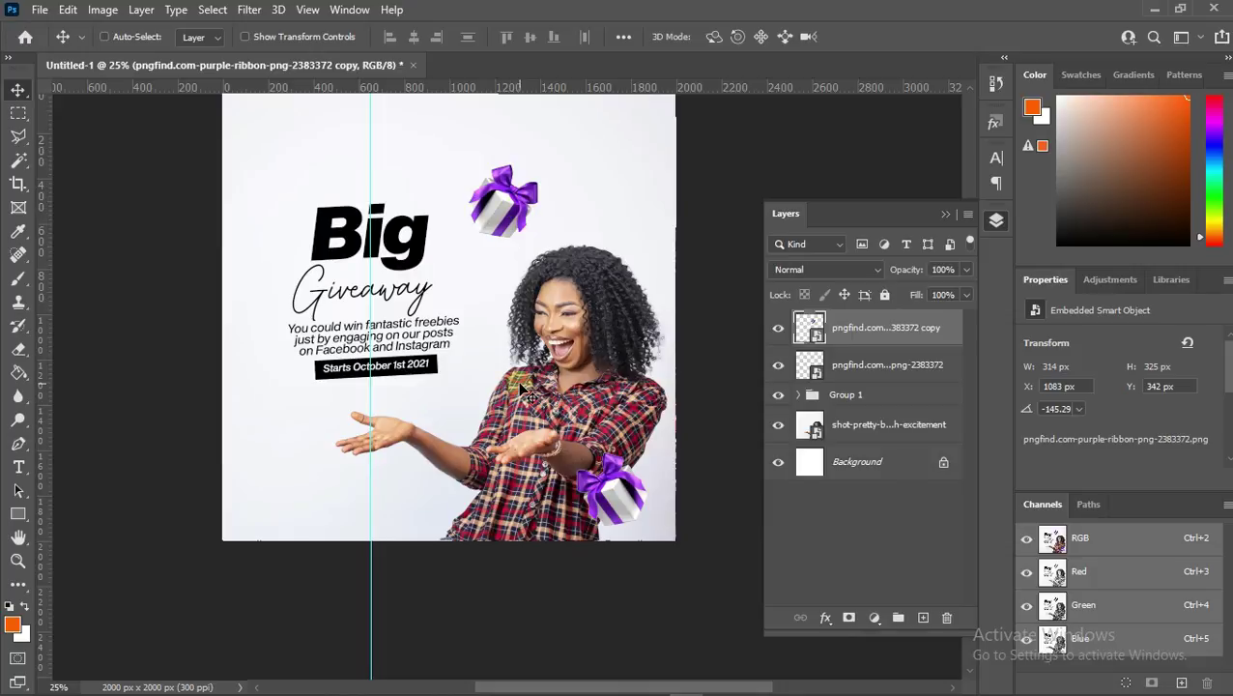
- Duplicate the flipped gift box and move the copy beside the woman's outstretched hand, below the text block
key("ctrl")
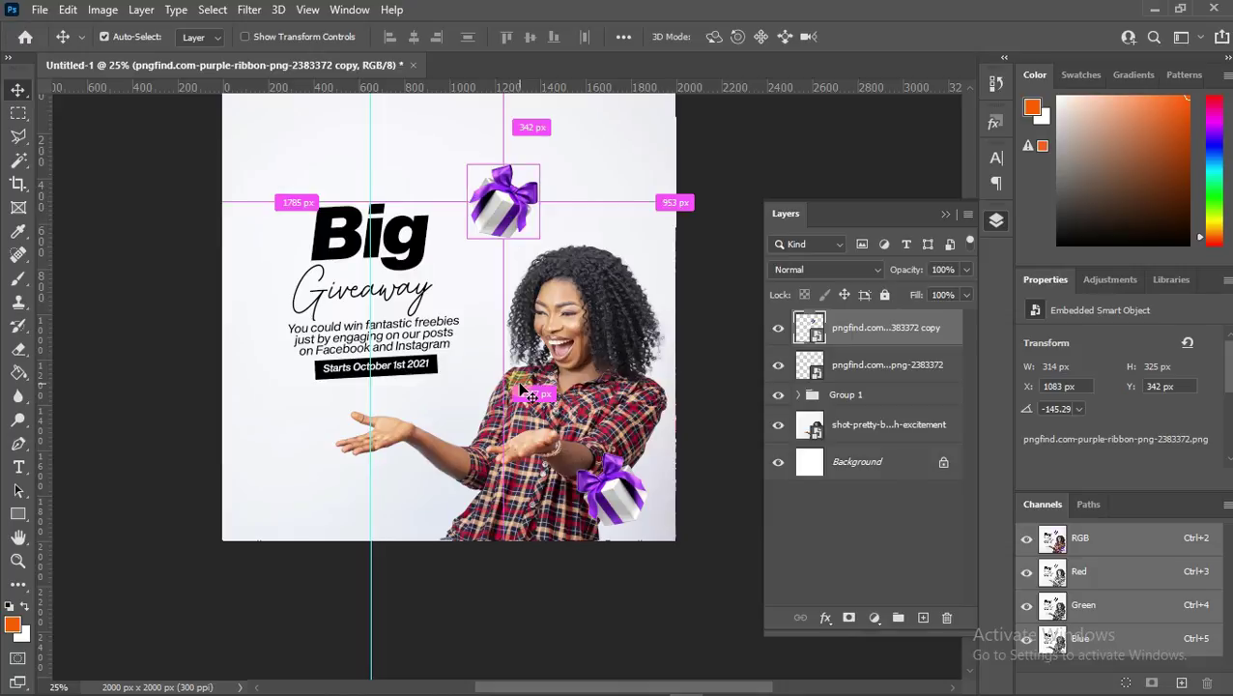
key("ctrl+j")
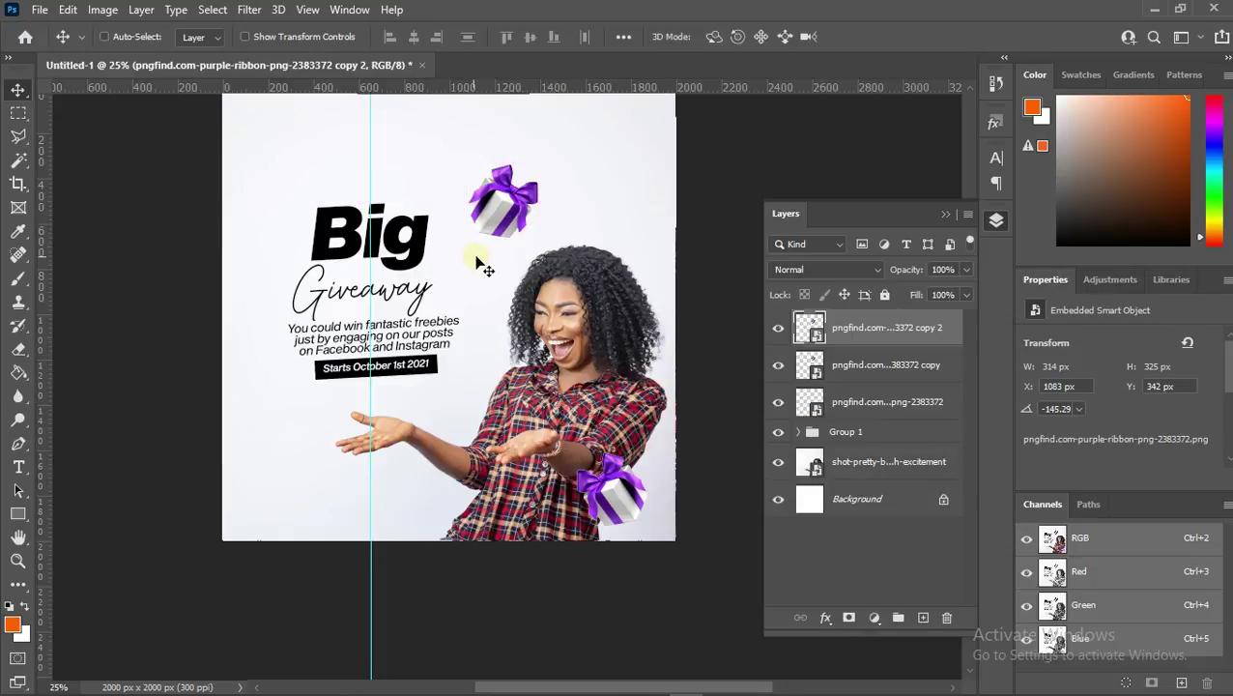
left_click_drag(498, 227, 307, 444)
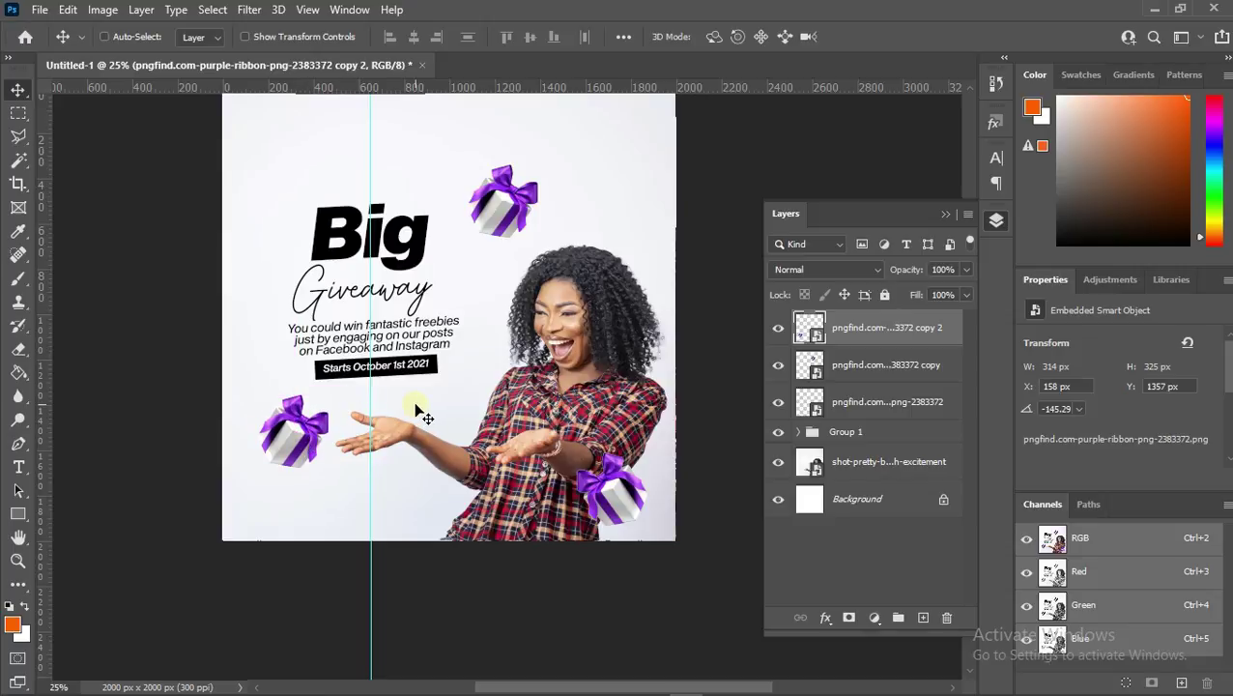
- Shrink the gift box beside the outstretched hand to about 5.8% scale
key("ctrl+t")
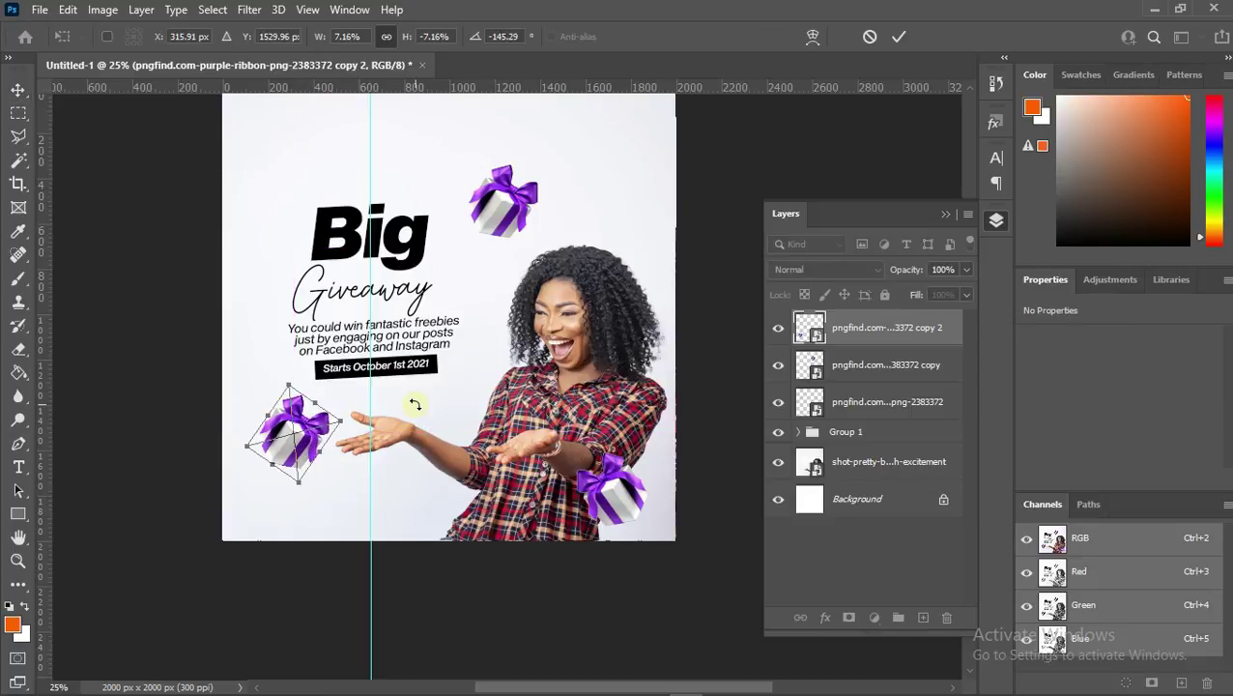
left_click_drag(274, 463, 300, 436)
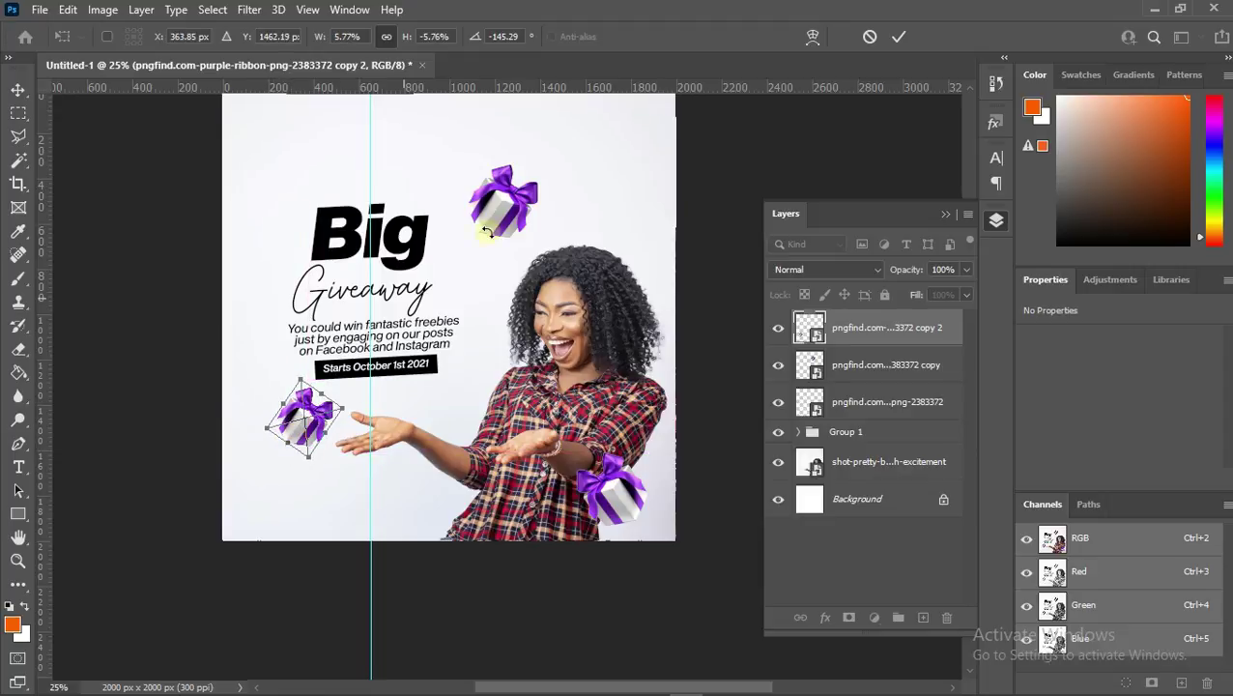
left_click(897, 36)
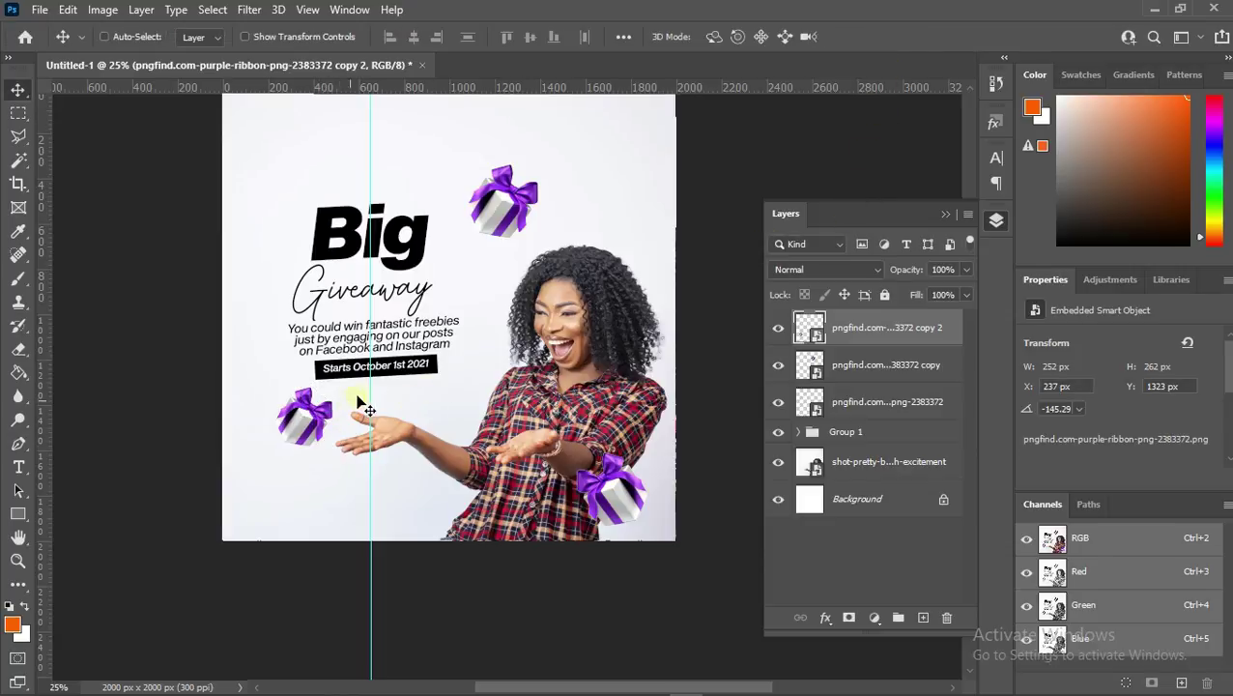
- Duplicate the gift box above the woman's head and move the copy about 720 px left and 197 px up, above the word Big
right_click(512, 225)
left_click(521, 230)
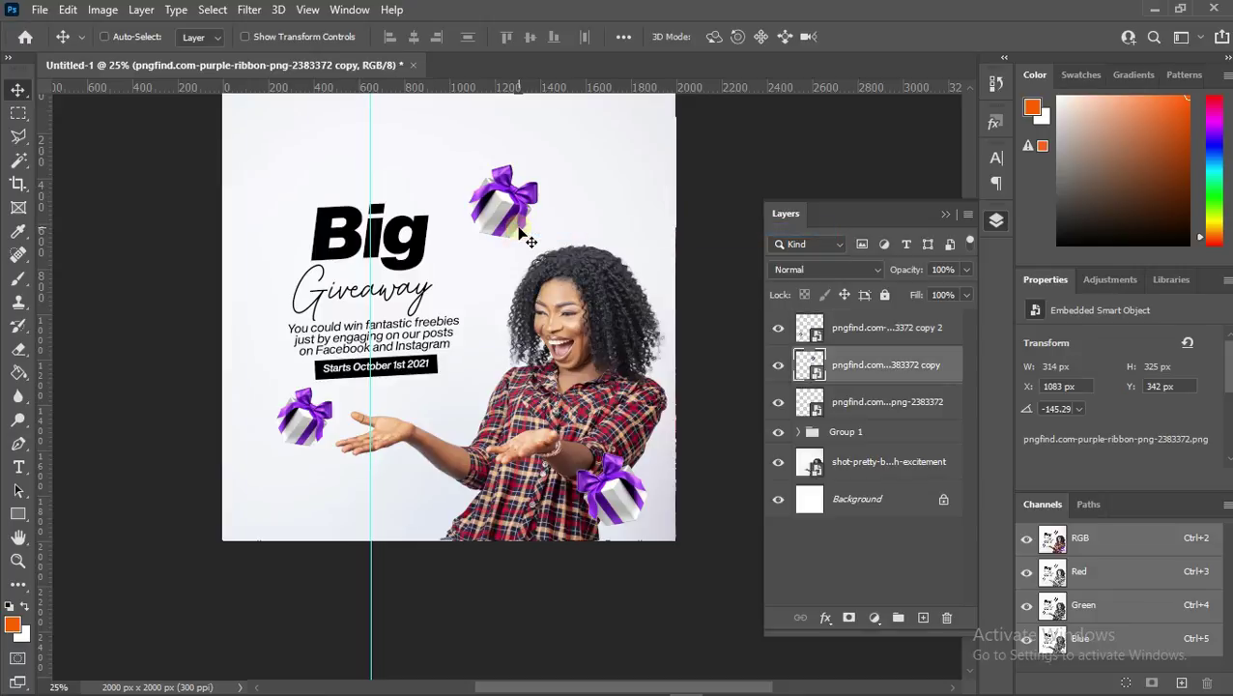
key("ctrl")
key("ctrl+j")
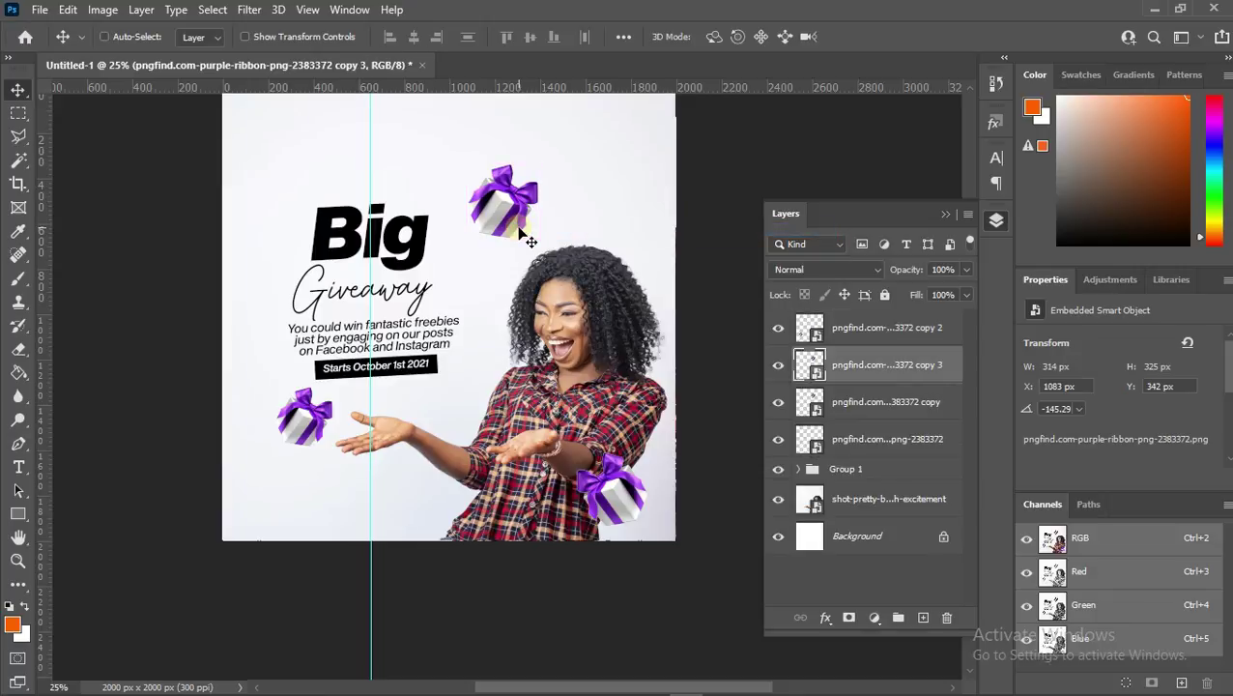
left_click_drag(531, 241, 358, 180)
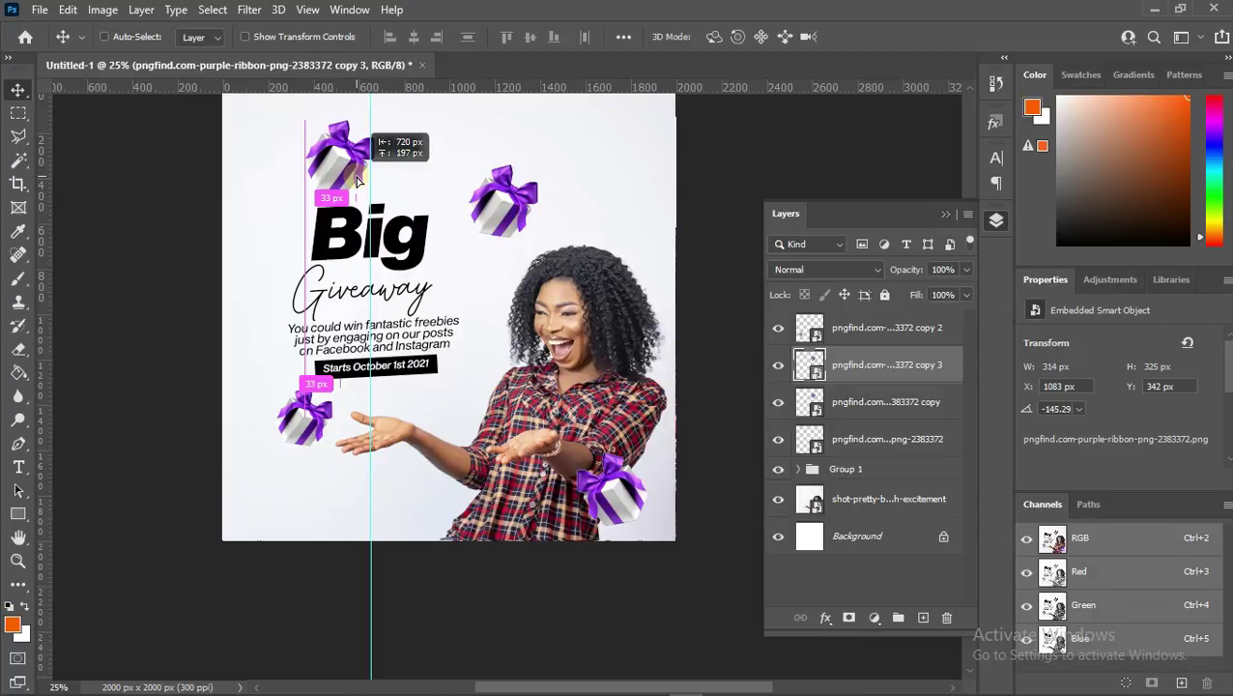
left_click_drag(358, 180, 358, 182)
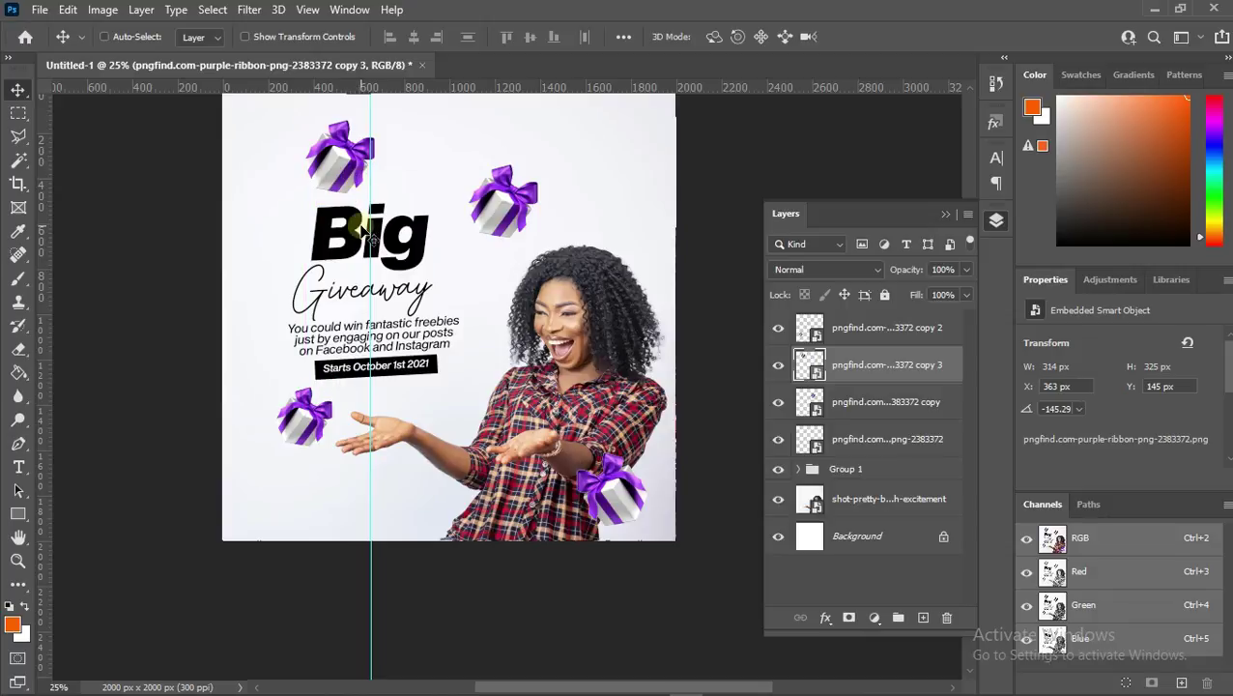
- Flip the gift box above the word Big horizontally and shrink it to about 6.1% scale
key("ctrl+t")
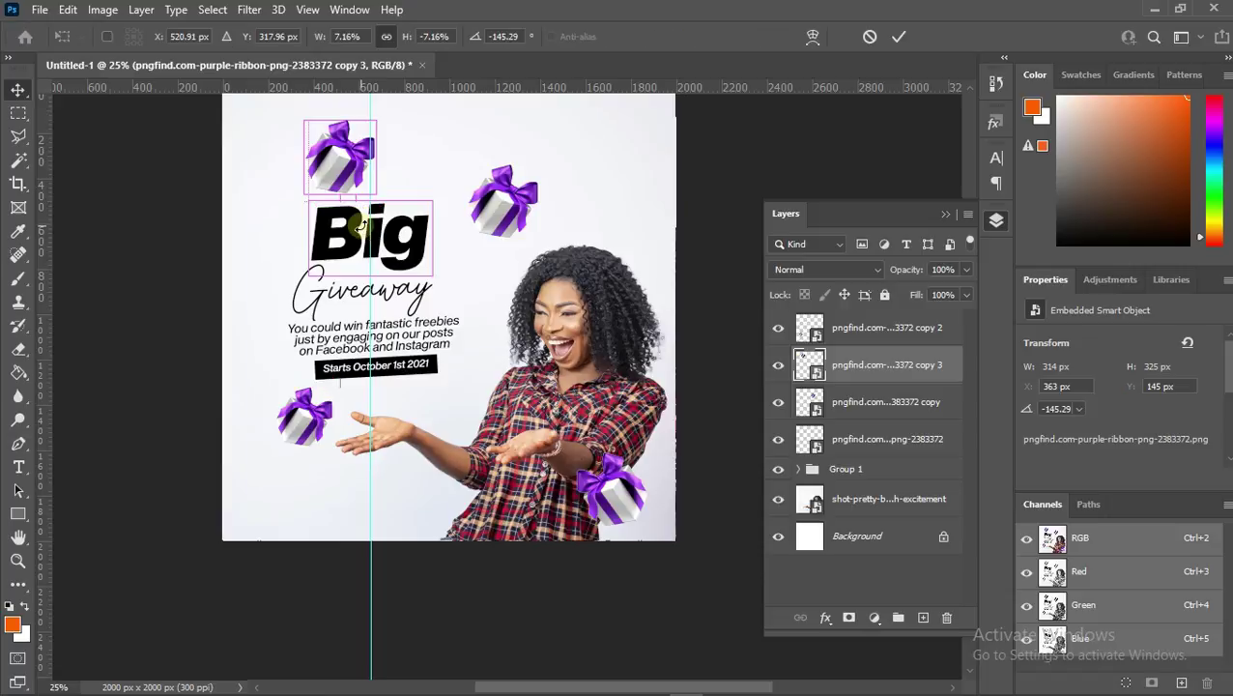
right_click(335, 165)
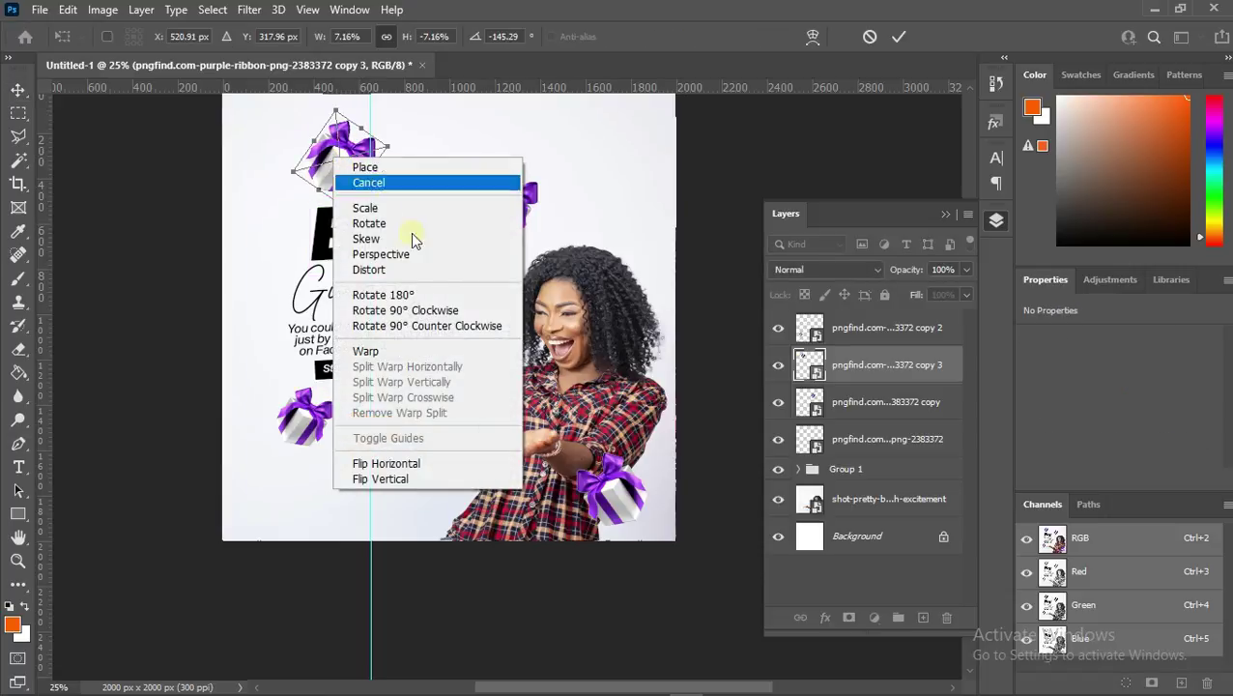
left_click(390, 464)
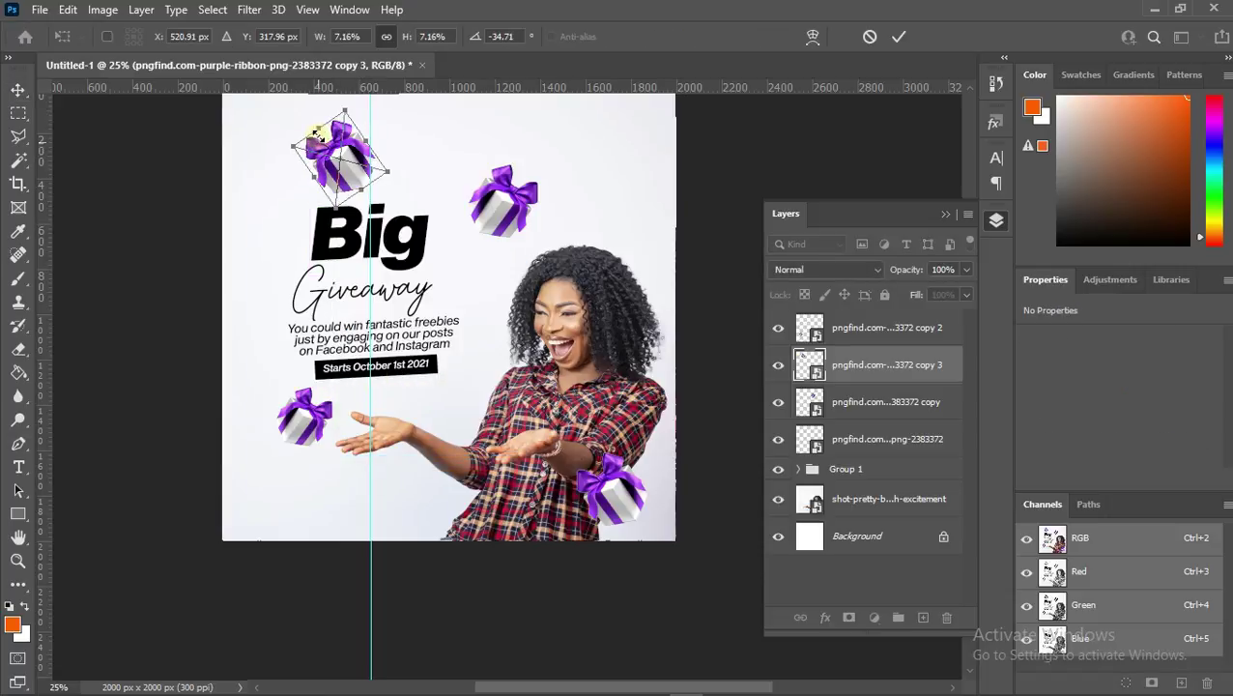
left_click_drag(318, 129, 322, 137)
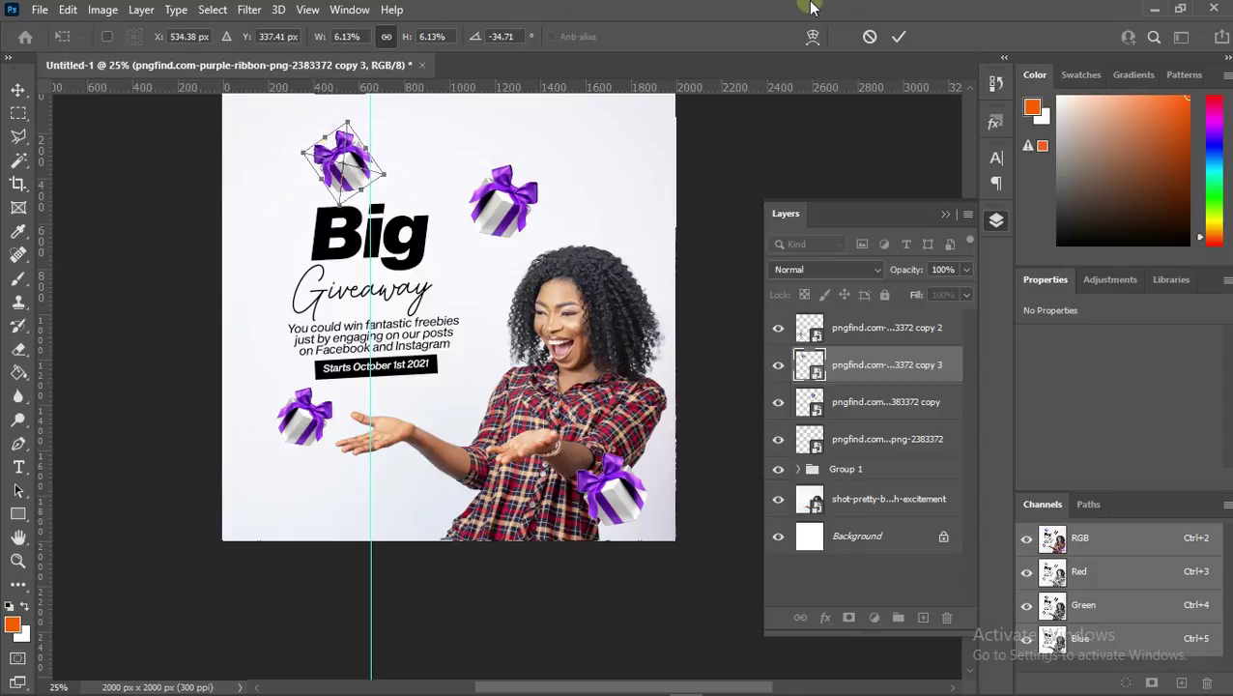
left_click(899, 36)
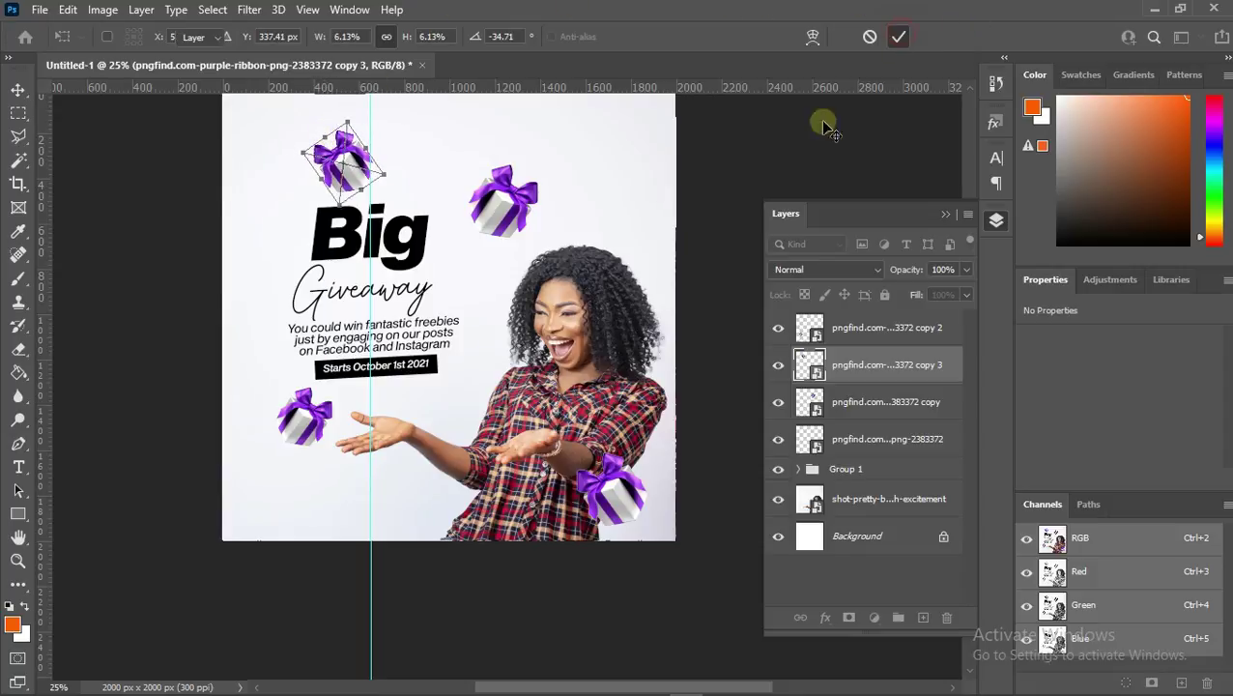
- Duplicate the gift box beside the outstretched hand and move the copy about 698 px right and 122 px up, near the woman's shoulder
right_click(289, 428)
left_click(327, 439)
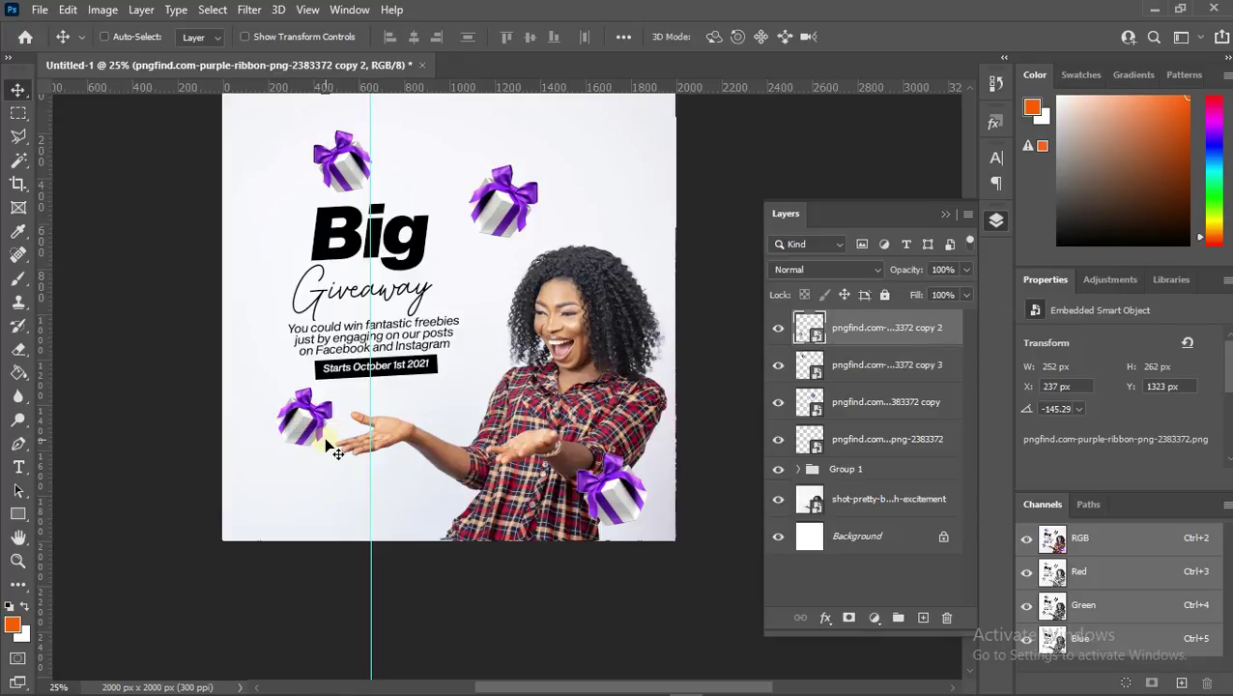
left_click_drag(326, 440, 469, 402)
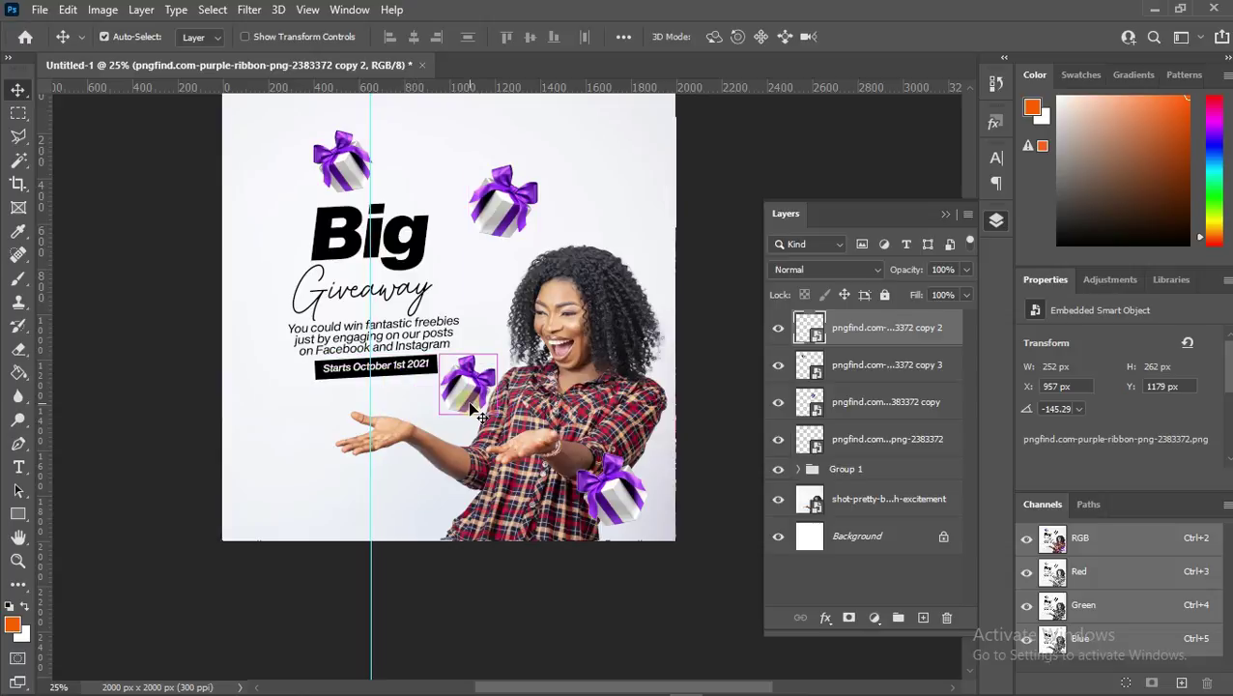
key("ctrl+z")
key("ctrl+j")
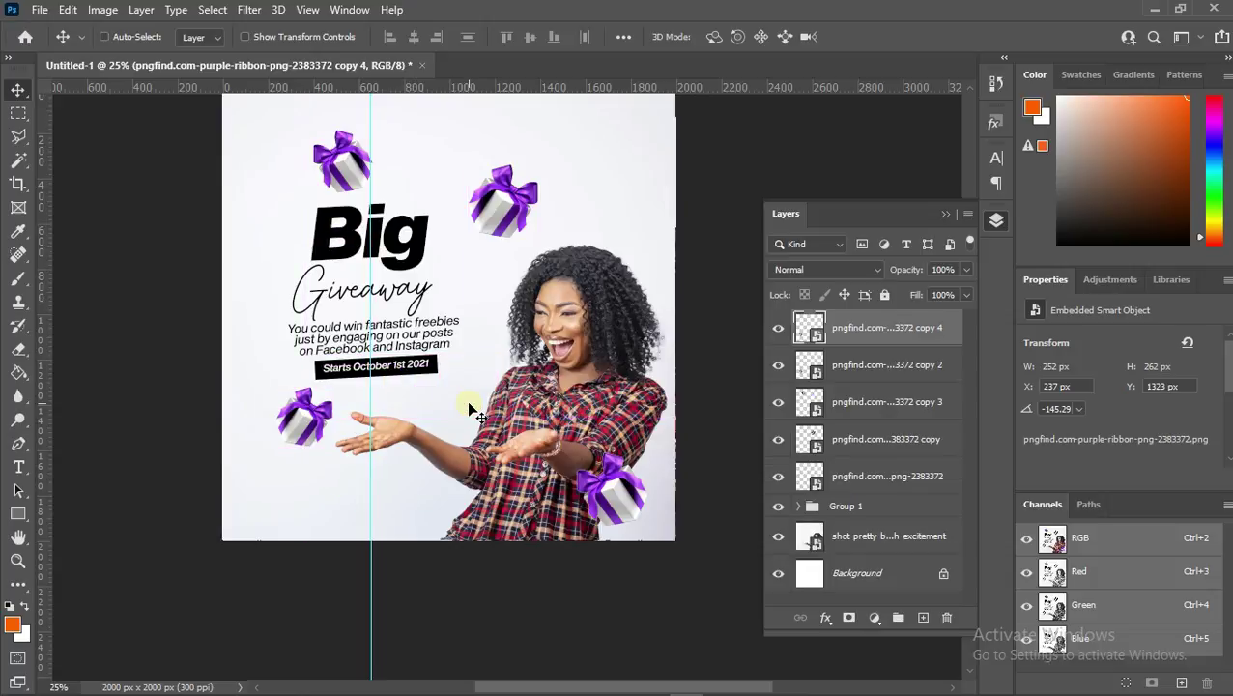
left_click_drag(307, 432, 454, 396)
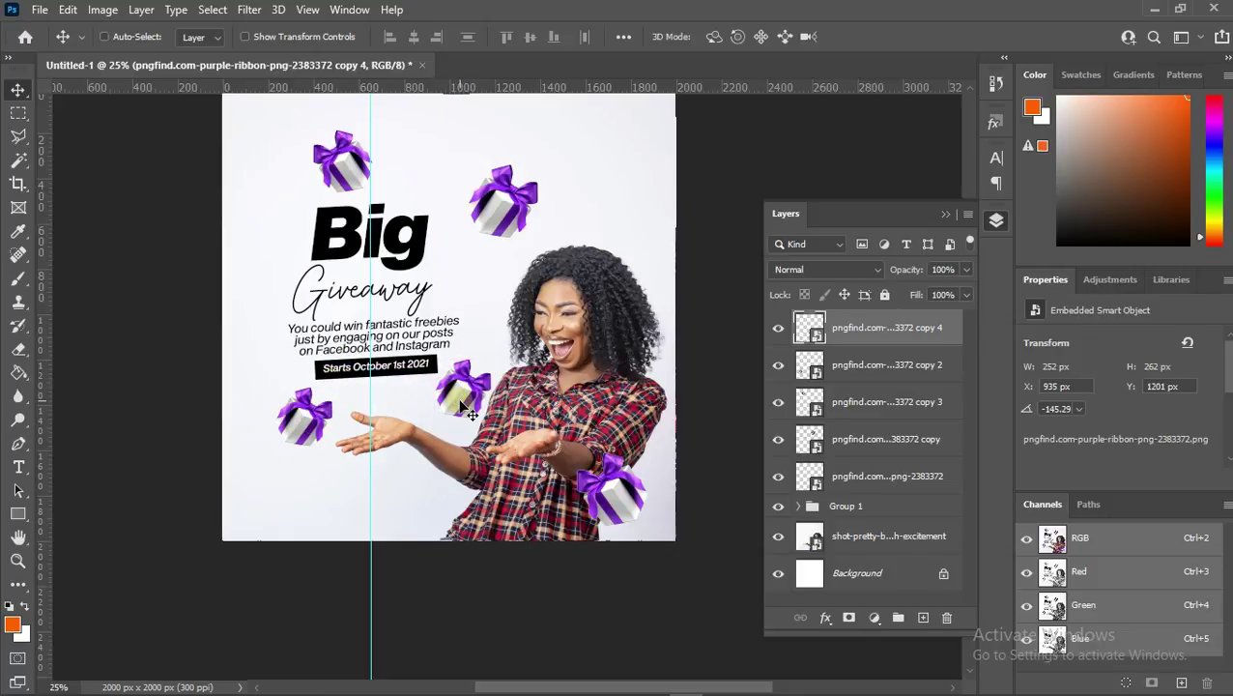
- Shrink the gift box copy near the woman's shoulder to about 4.45% scale
key("ctrl")
key("ctrl+t")
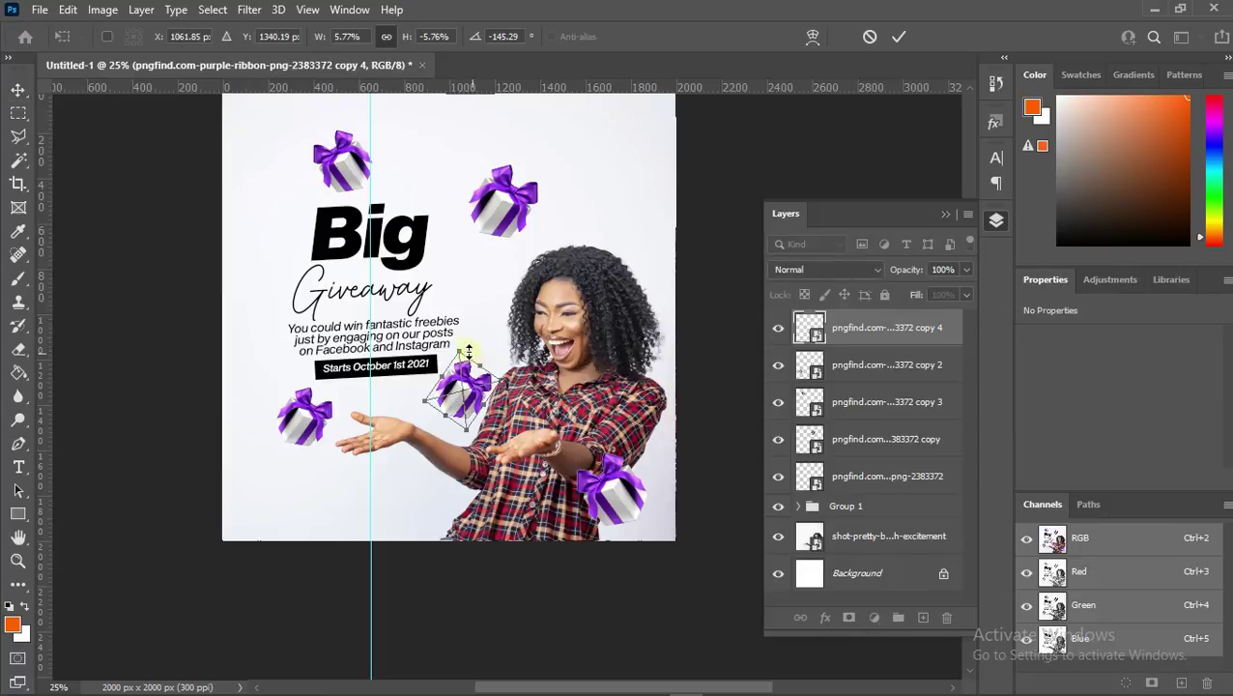
left_click_drag(463, 353, 458, 402)
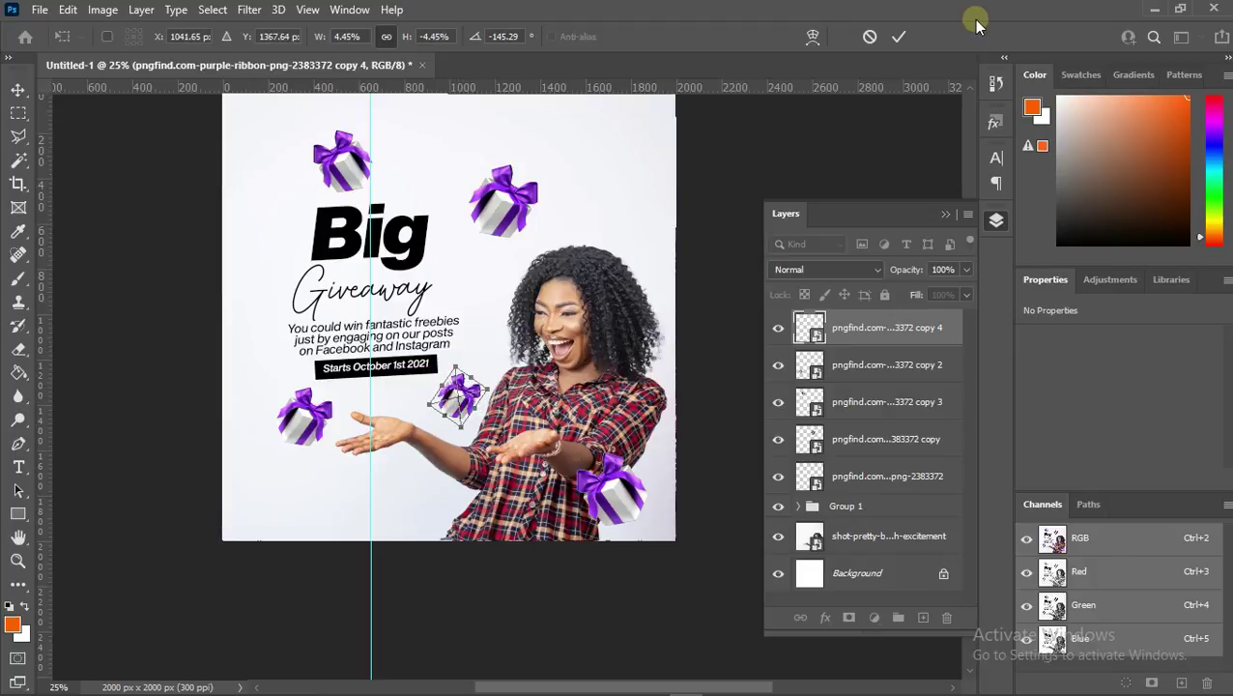
left_click(900, 39)
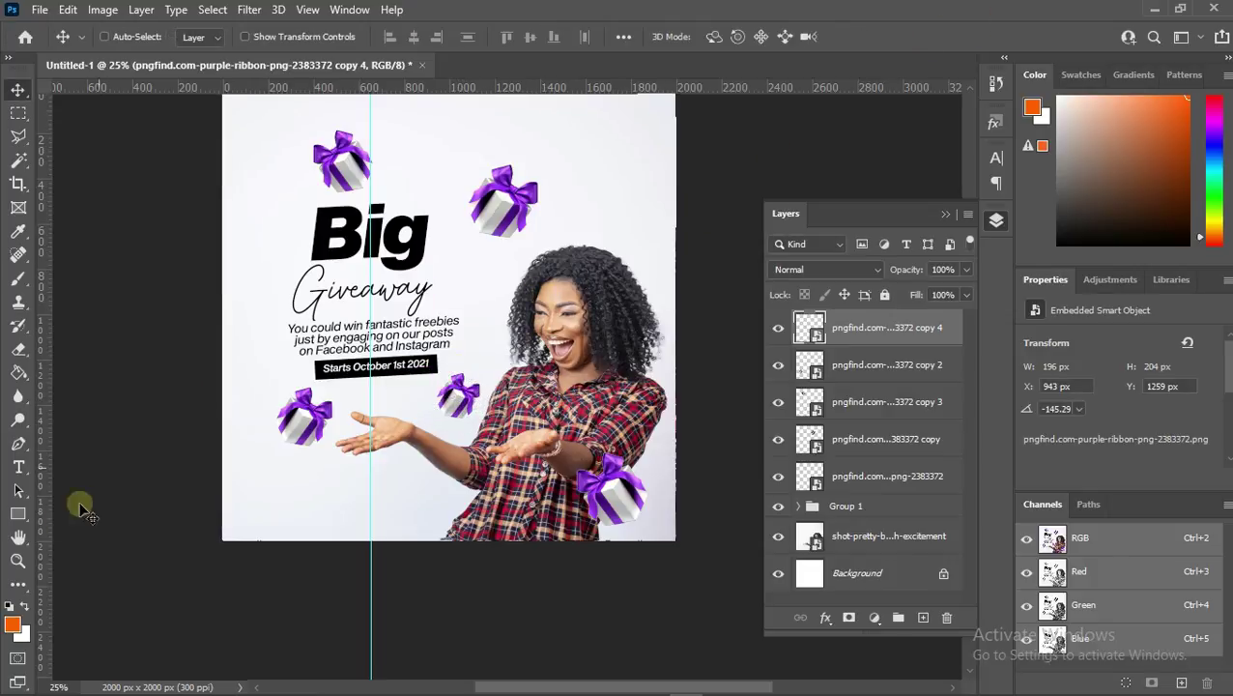
left_click(13, 565)
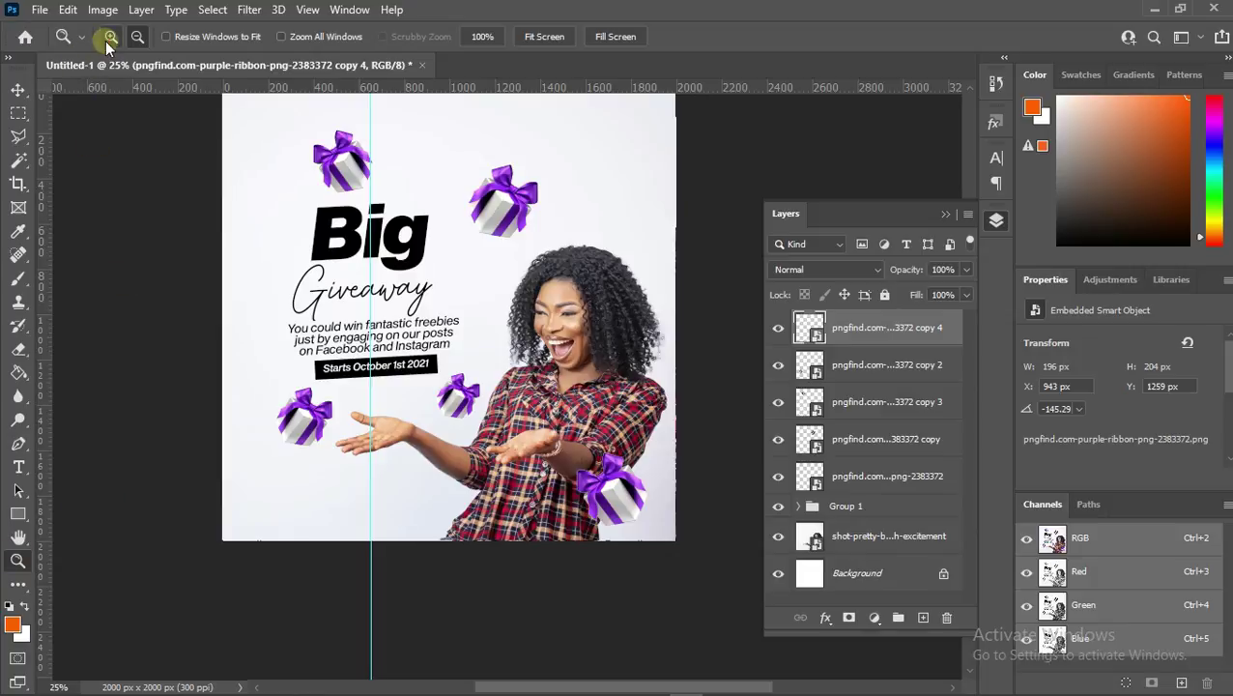
left_click(294, 189)
left_click(359, 269)
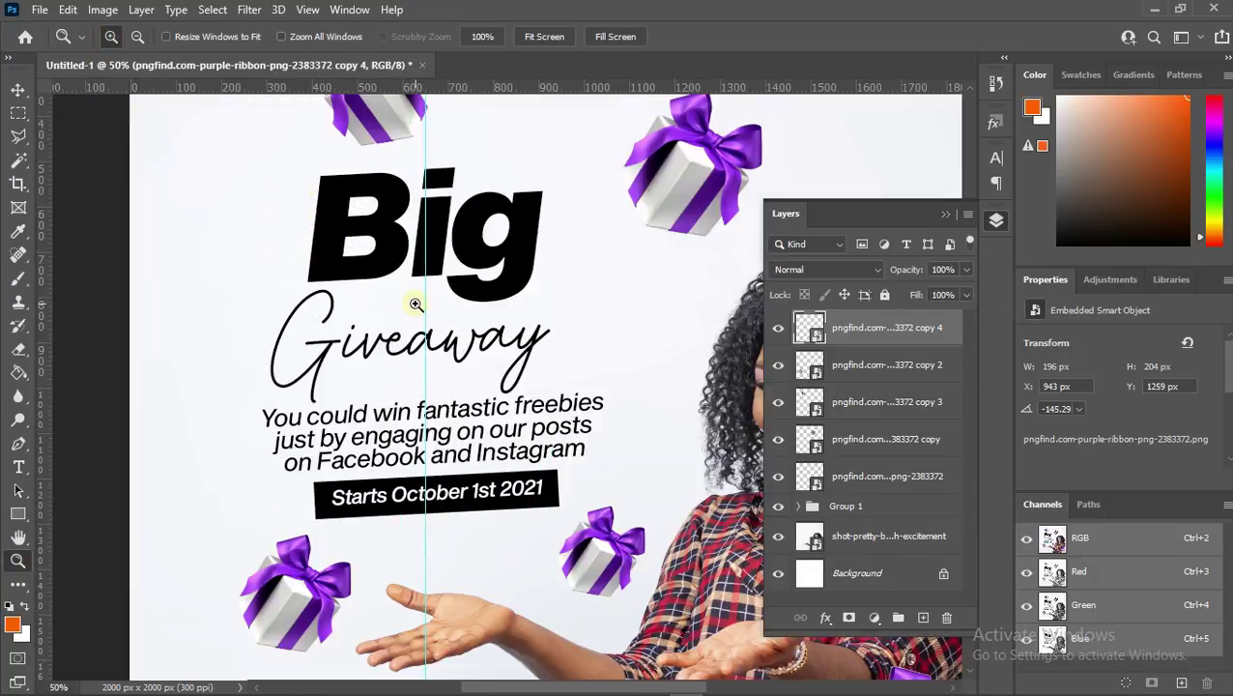
scroll(415, 303, "up", 2)
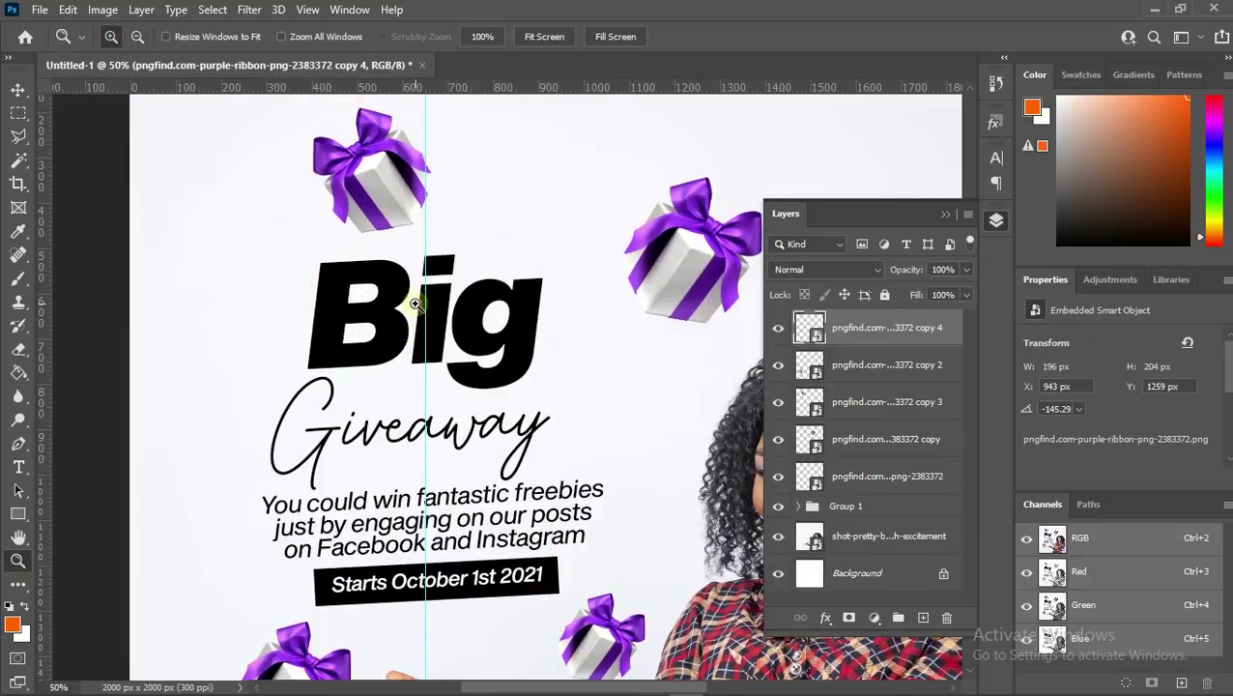
scroll(415, 304, "up", 1)
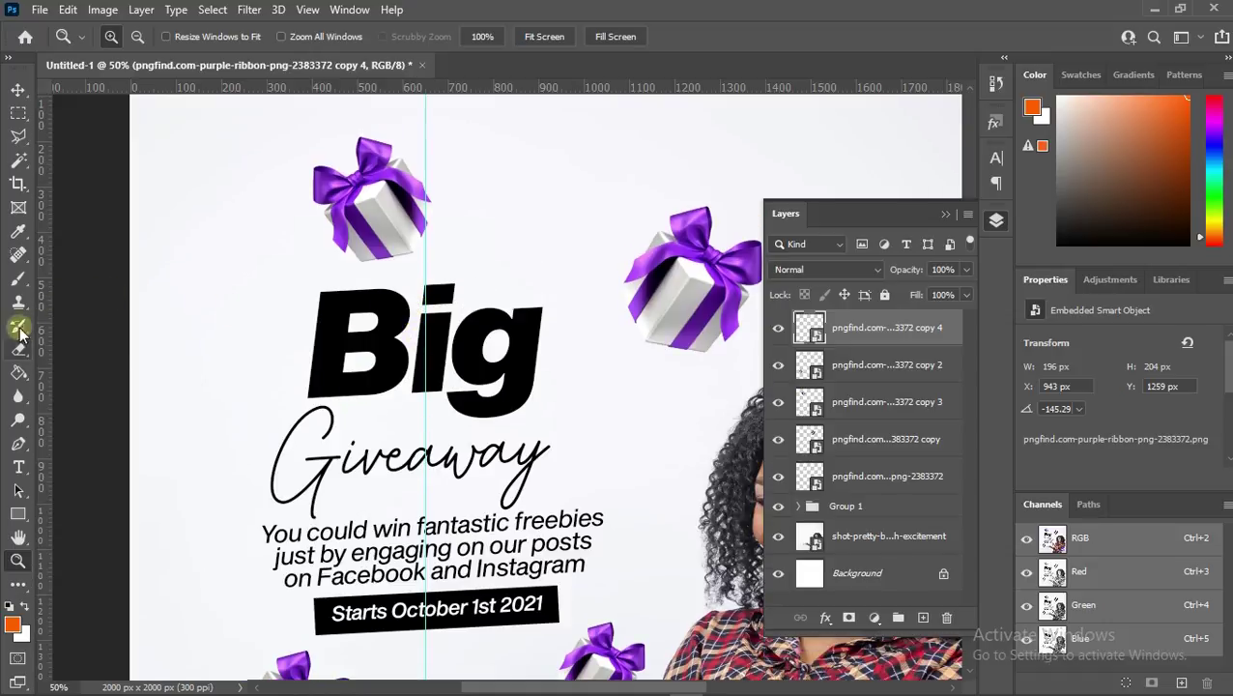
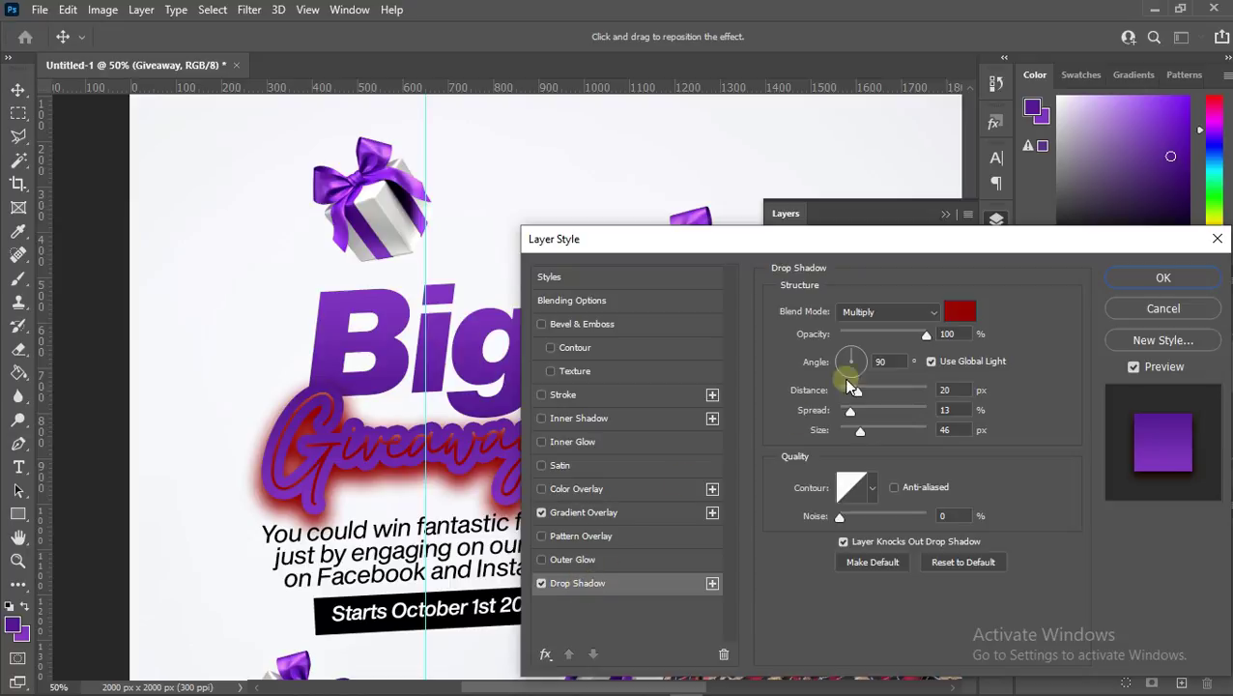
- Change the Giveaway layer's drop shadow colour to black (000000)
left_click(959, 311)
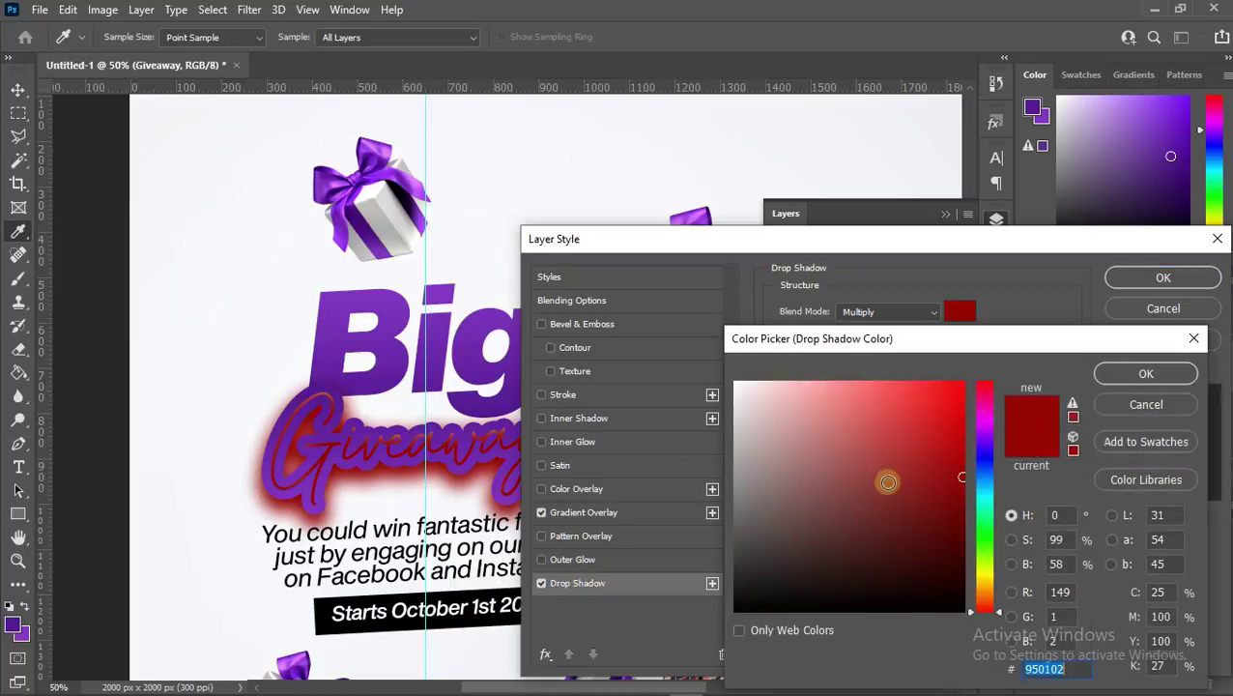
type("000000")
left_click(1109, 374)
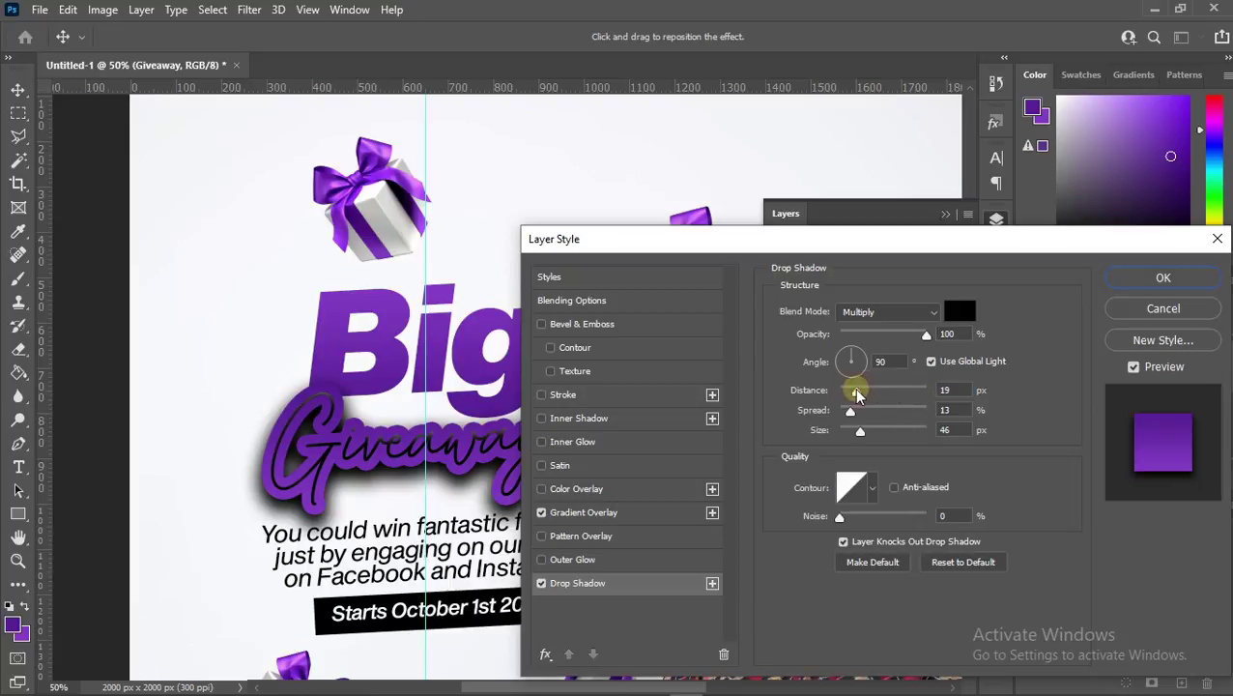
- Soften the Giveaway drop shadow to 22% opacity, angle -102°, distance 10 px, spread about 7% and size 24 px, and apply the style
left_click_drag(857, 391, 850, 437)
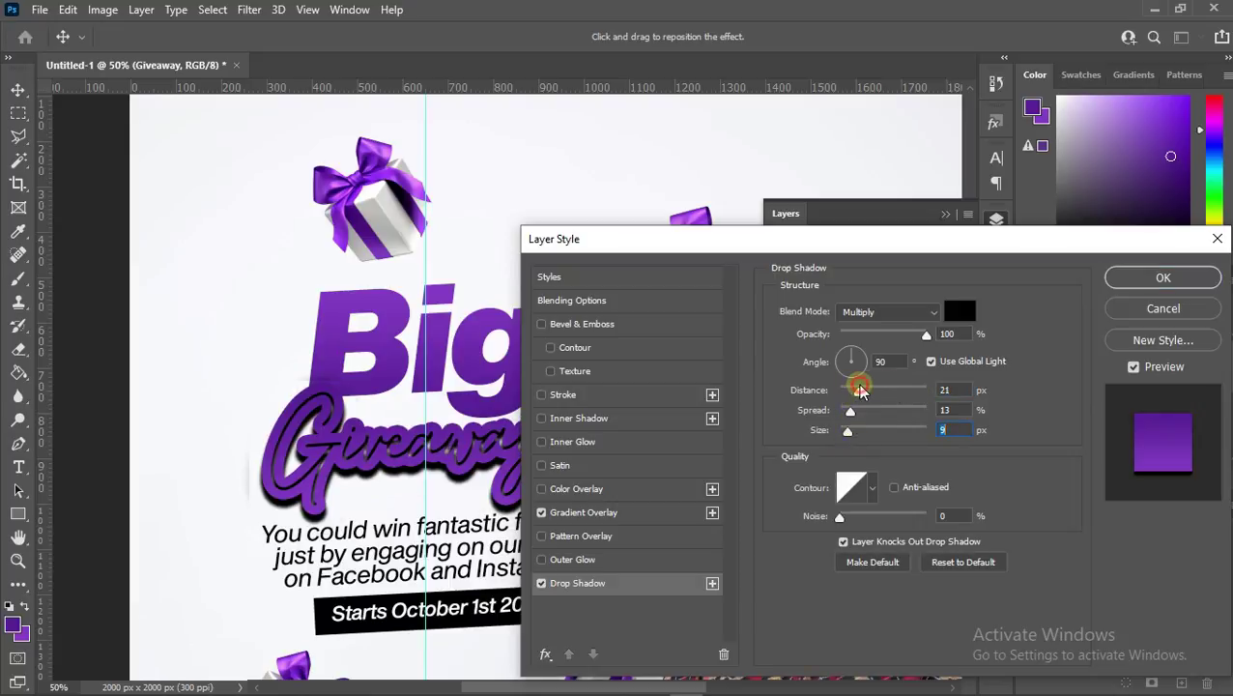
mouse_move(860, 390)
left_mouse_down()
mouse_move(855, 368)
mouse_move(858, 430)
mouse_move(849, 410)
left_mouse_up()
left_click_drag(926, 333, 863, 337)
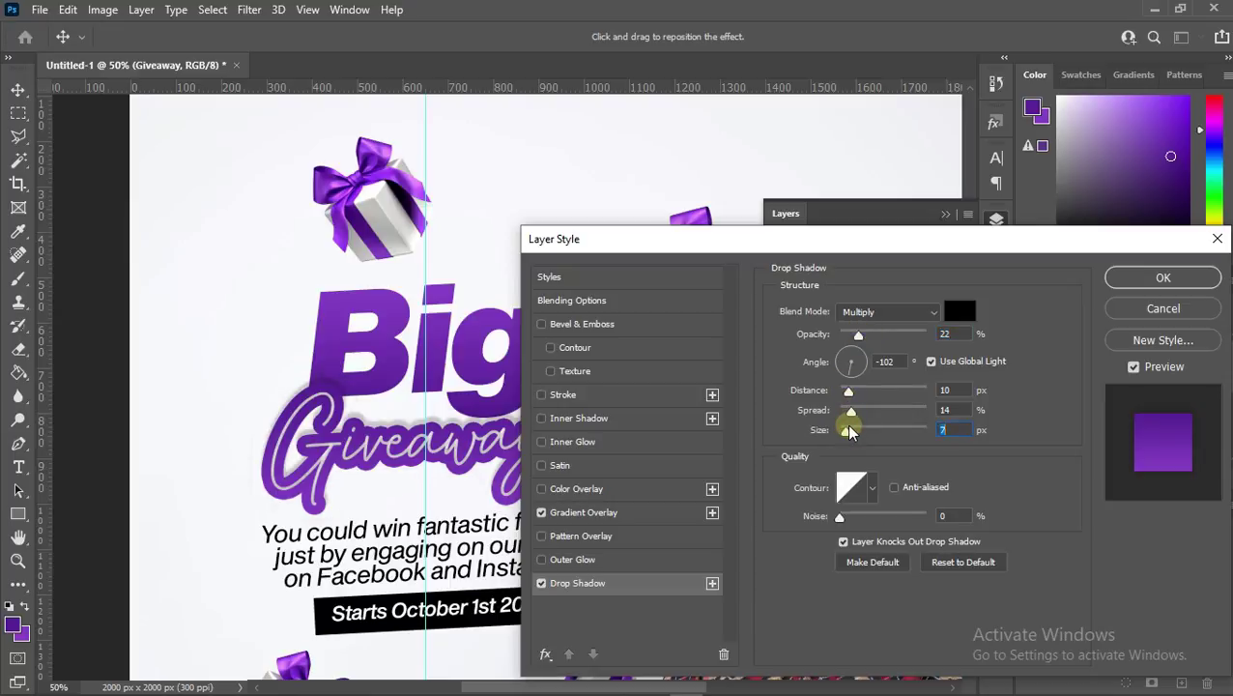
left_click_drag(850, 430, 858, 413)
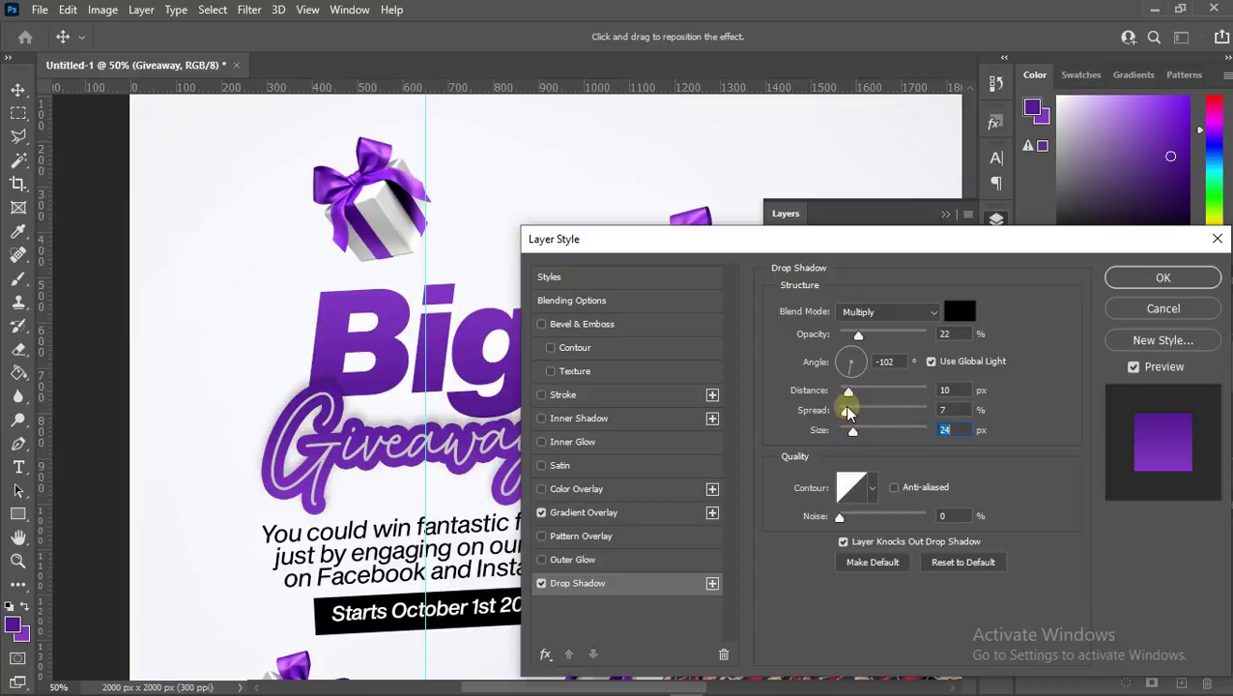
left_click(1131, 278)
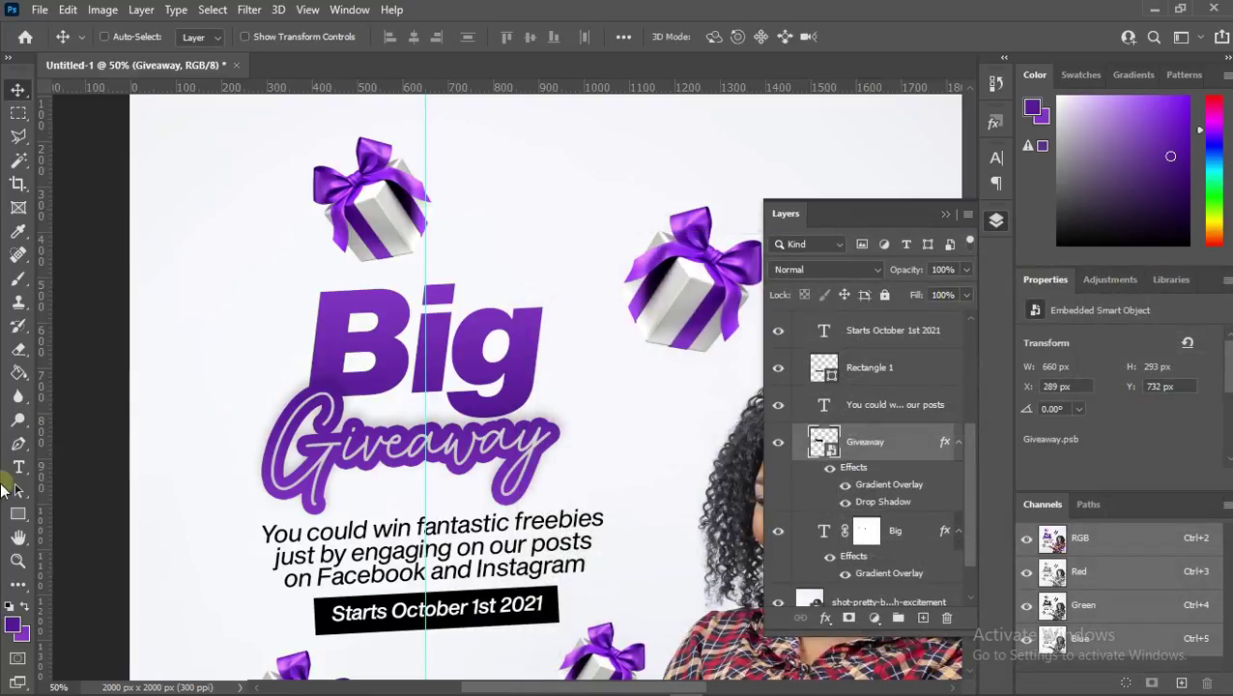
- Recolour the rectangle behind the "Starts October 1st 2021" text to yellow (ffcc00)
right_click(558, 611)
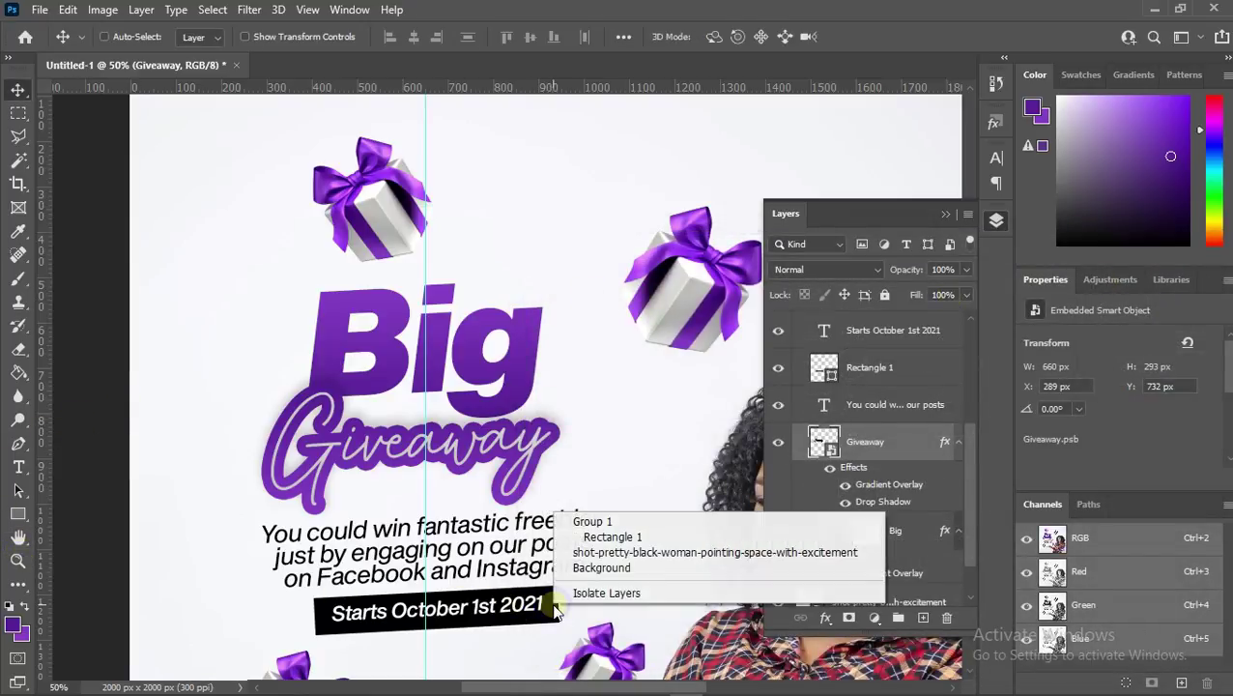
left_click(627, 537)
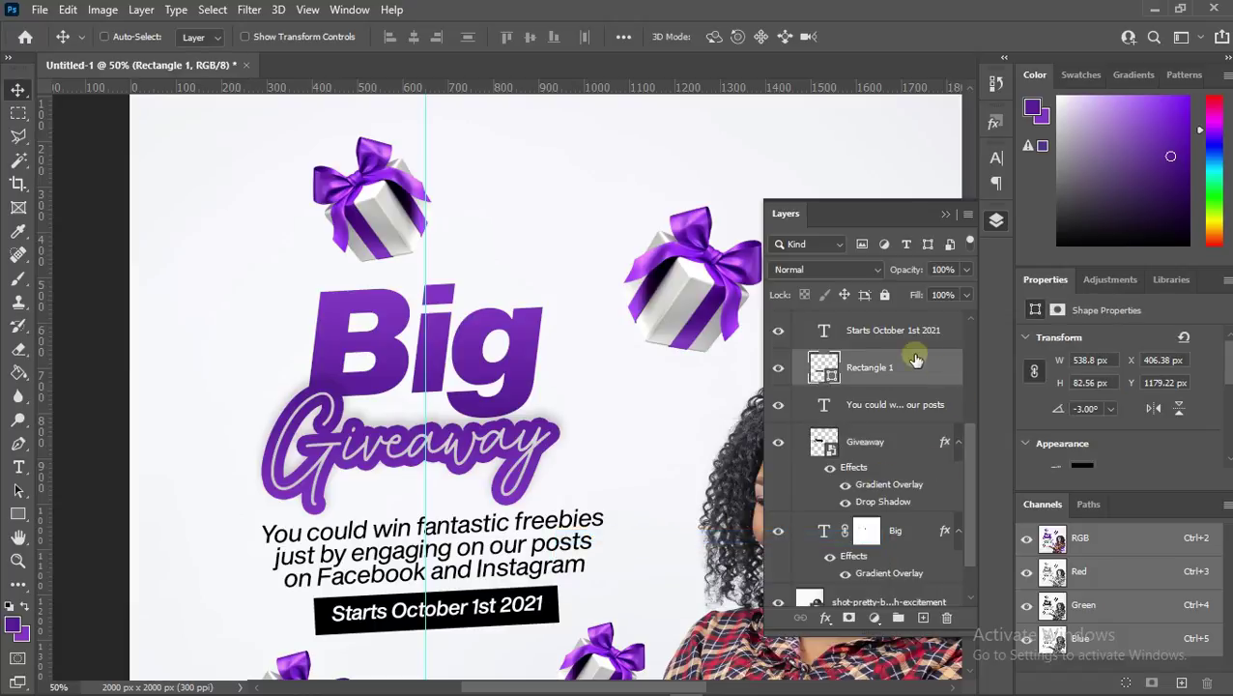
double_click(828, 375)
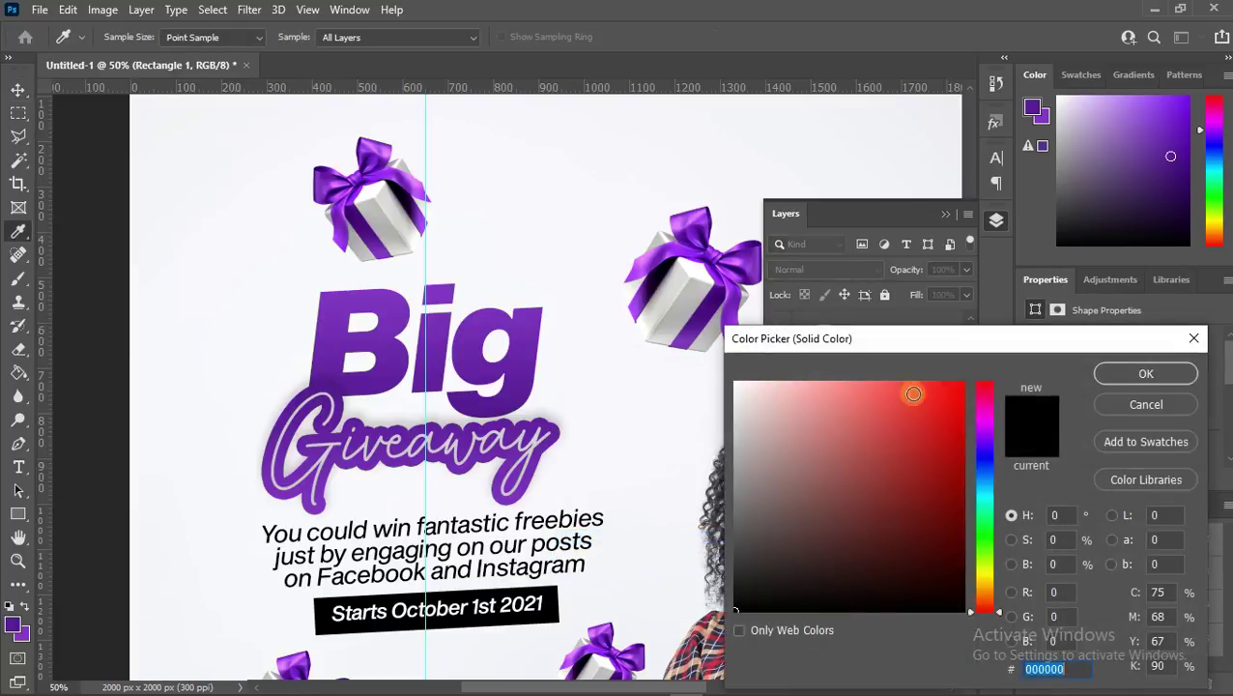
left_click(988, 600)
left_click_drag(991, 600, 991, 579)
left_click_drag(901, 432, 1010, 352)
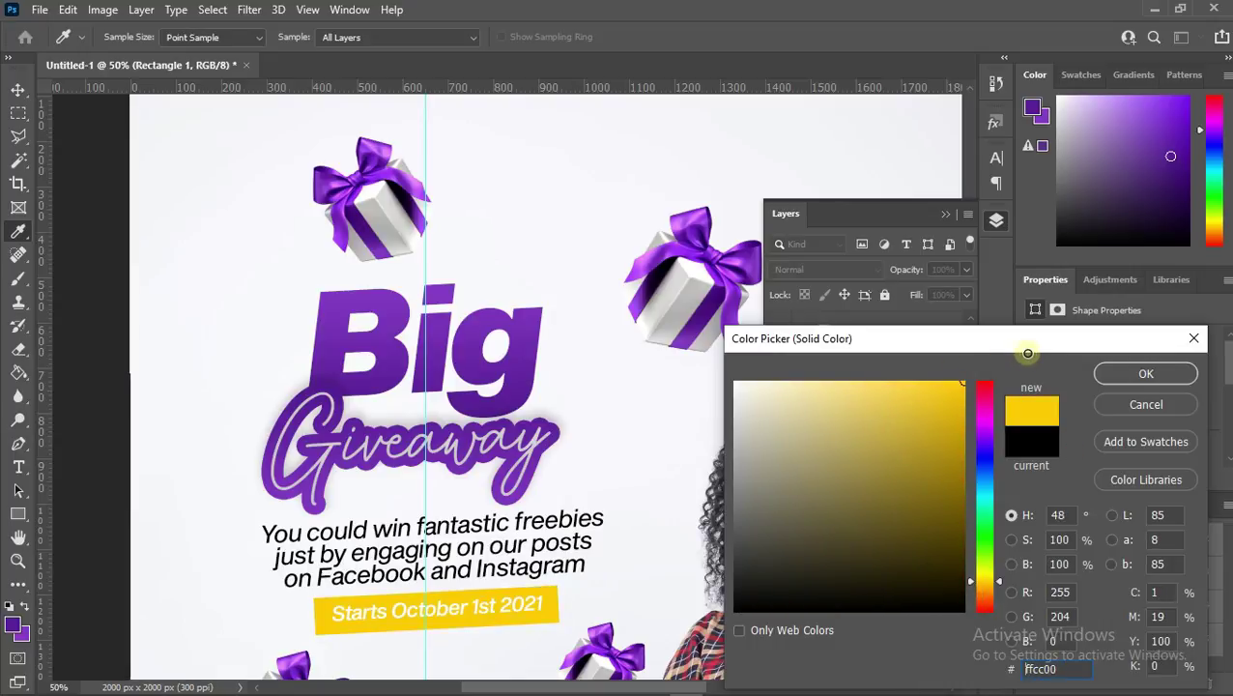
left_click(1110, 379)
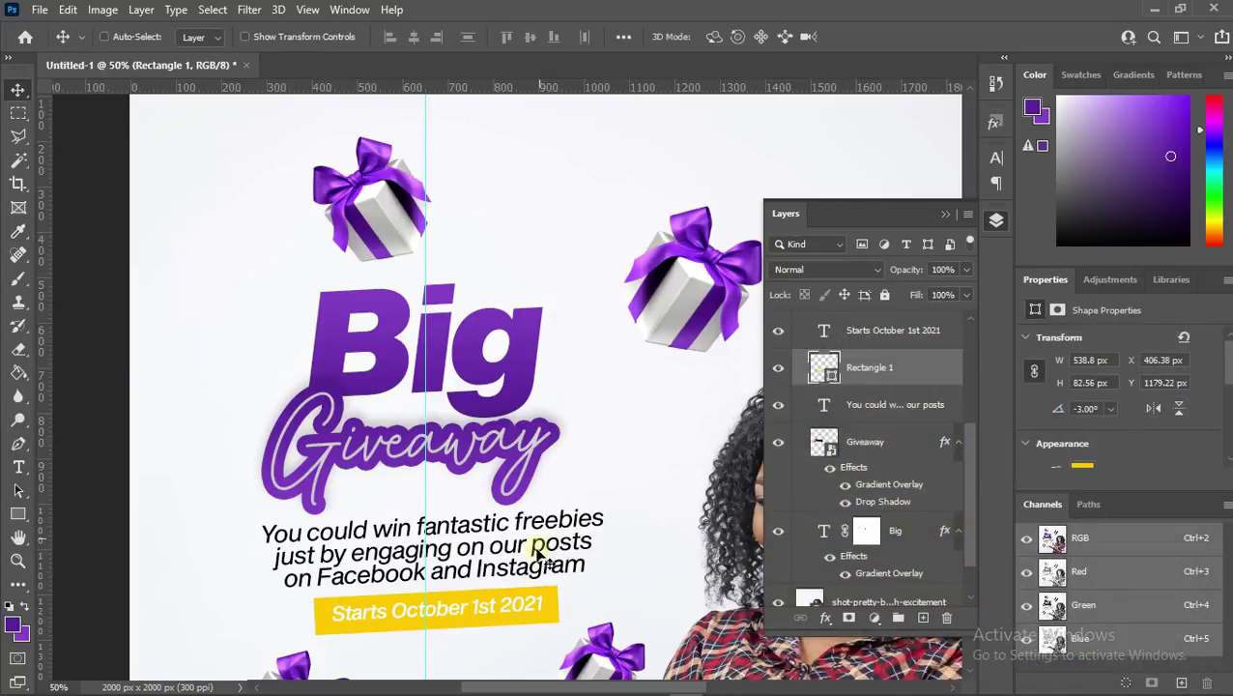
- Change the "Starts October 1st 2021" text colour to black
double_click(523, 605)
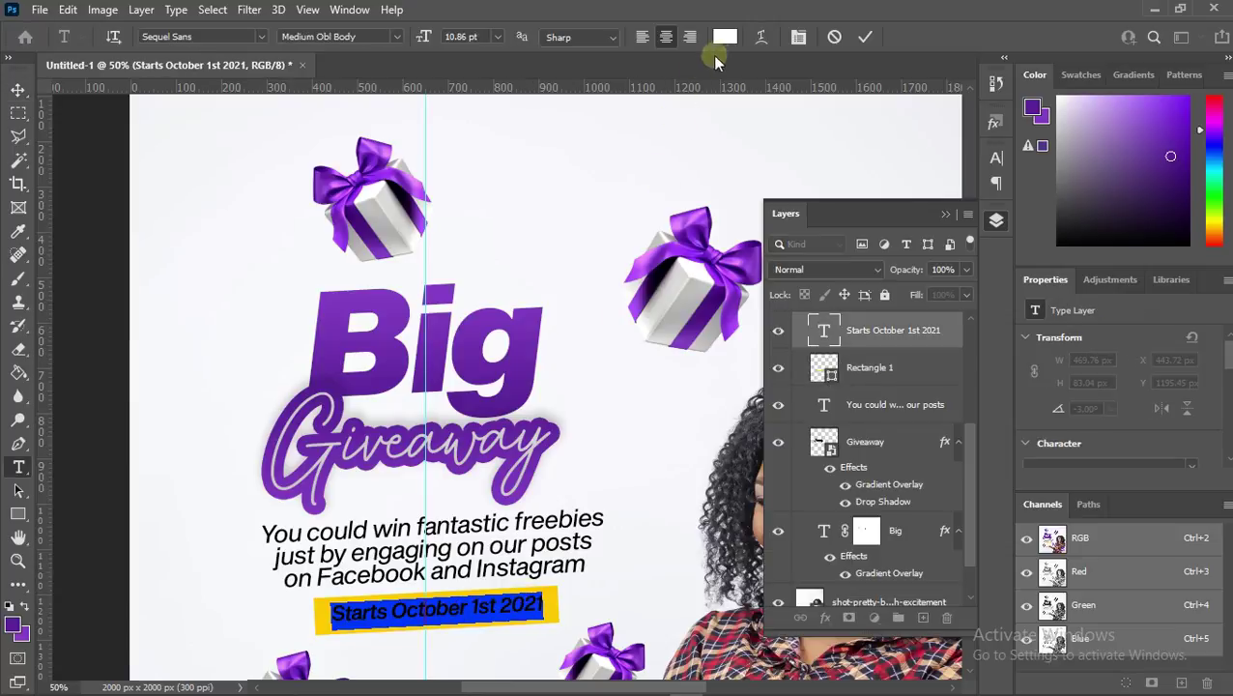
left_click(724, 37)
left_click_drag(836, 432, 1021, 639)
left_click(1145, 373)
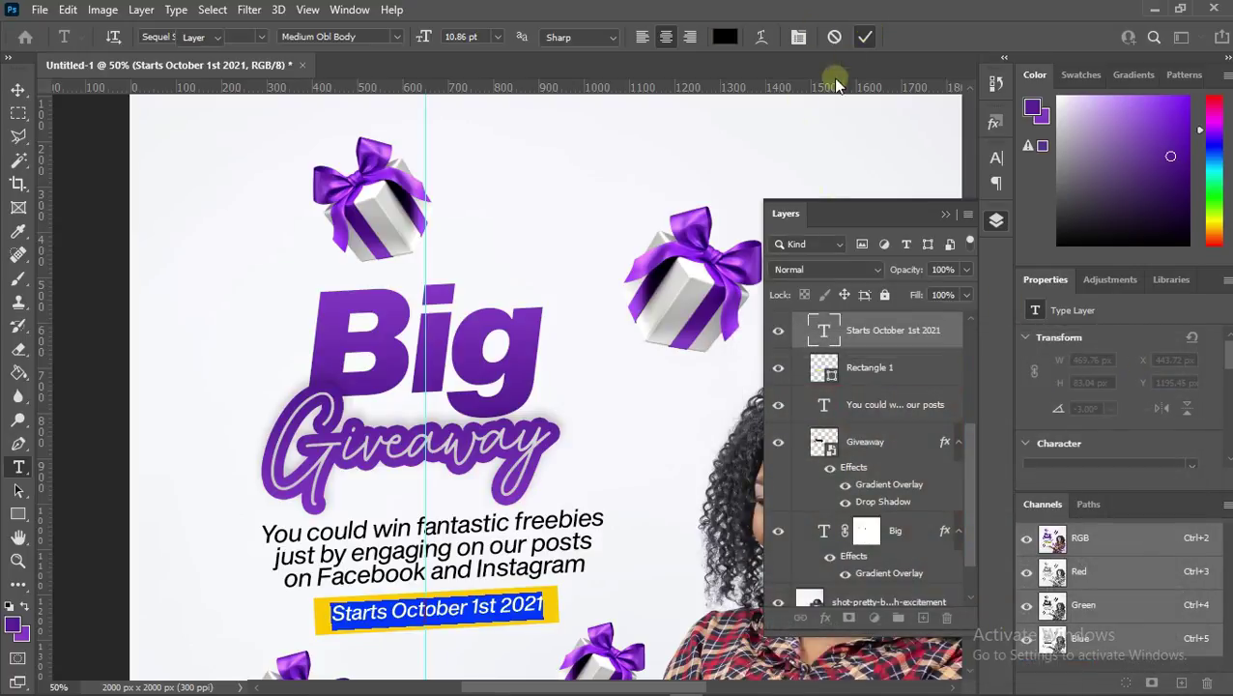
key("ctrl+Return")
- Place the image PNGIX.com_confetti-png-transparent_132944 above the text layers and scale it to about 15.7% around the text block
left_click(18, 560)
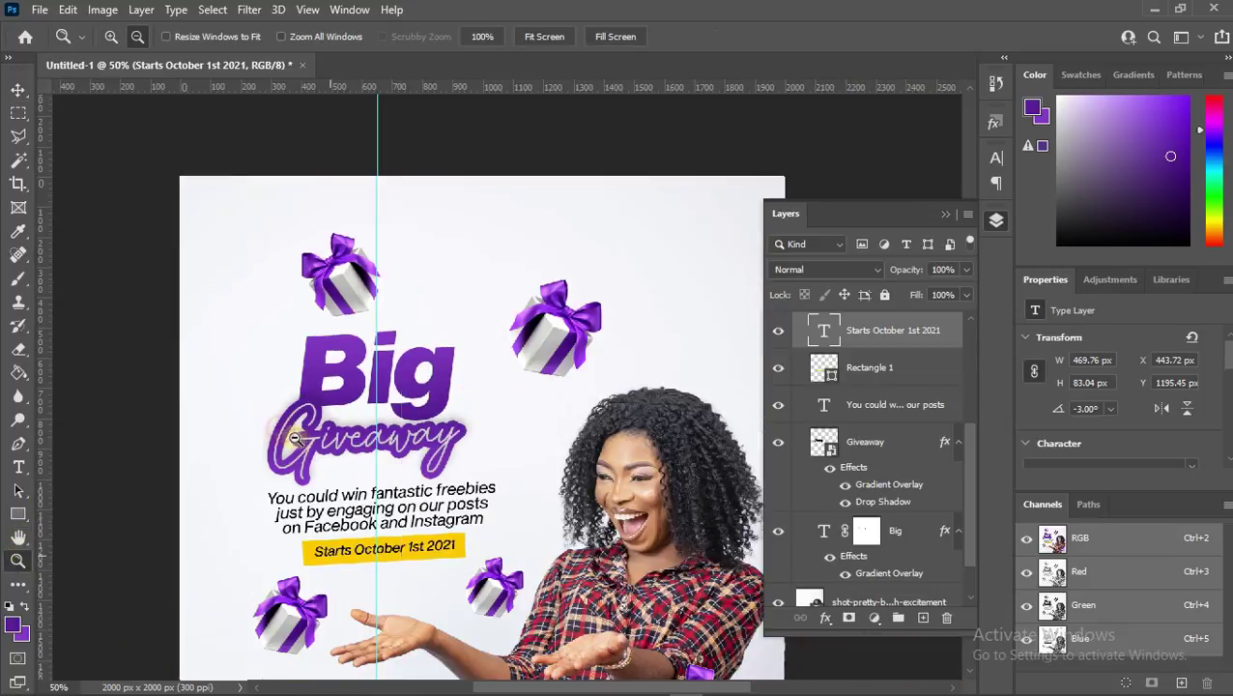
left_click(280, 429, "alt")
left_click(303, 444, "alt")
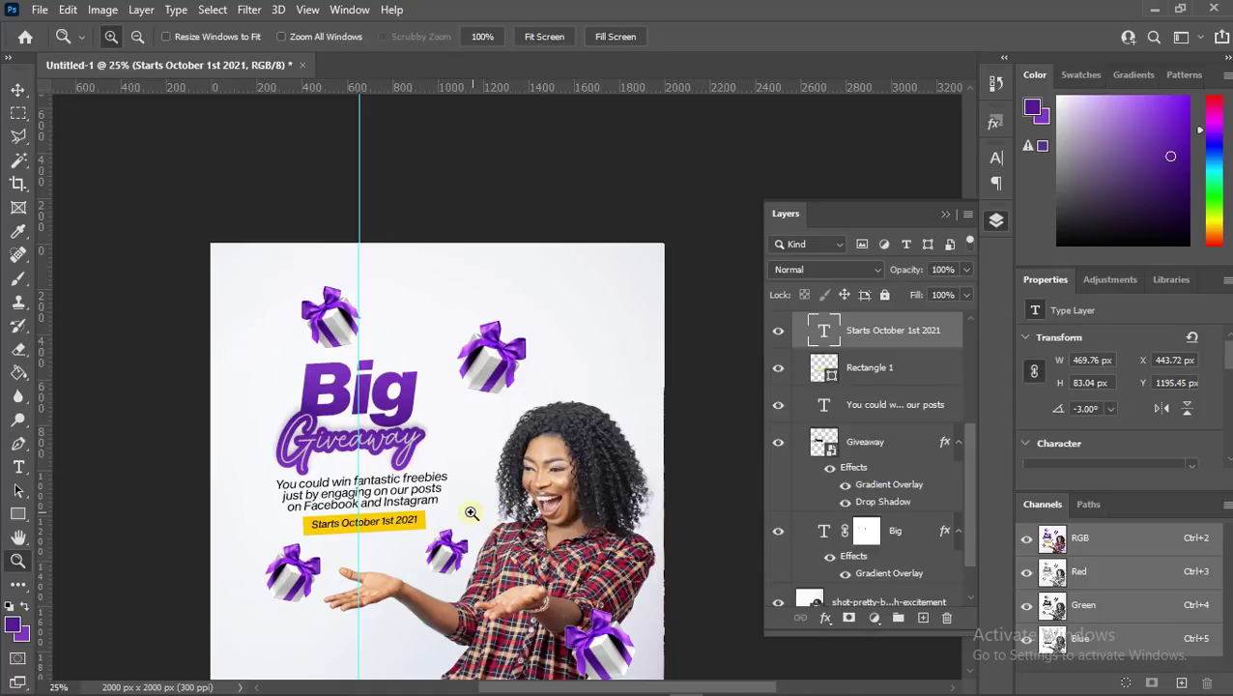
scroll(469, 510, "down", 1)
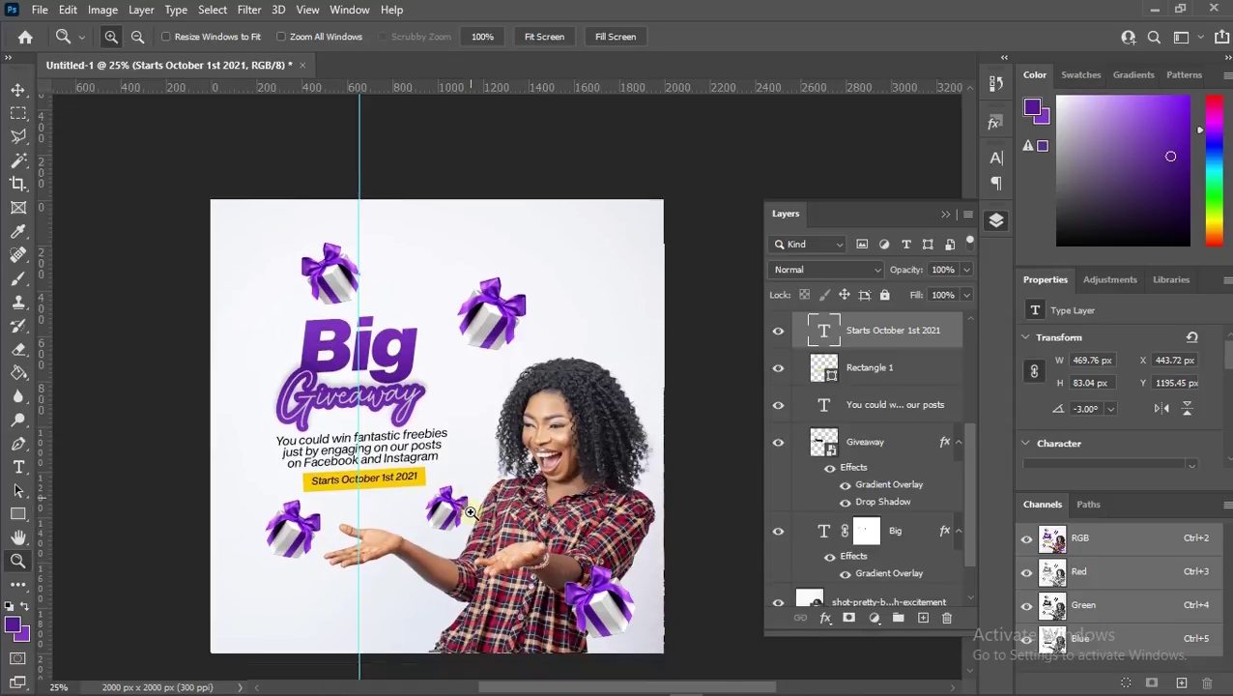
left_click(42, 10)
key("Escape")
double_click(802, 235)
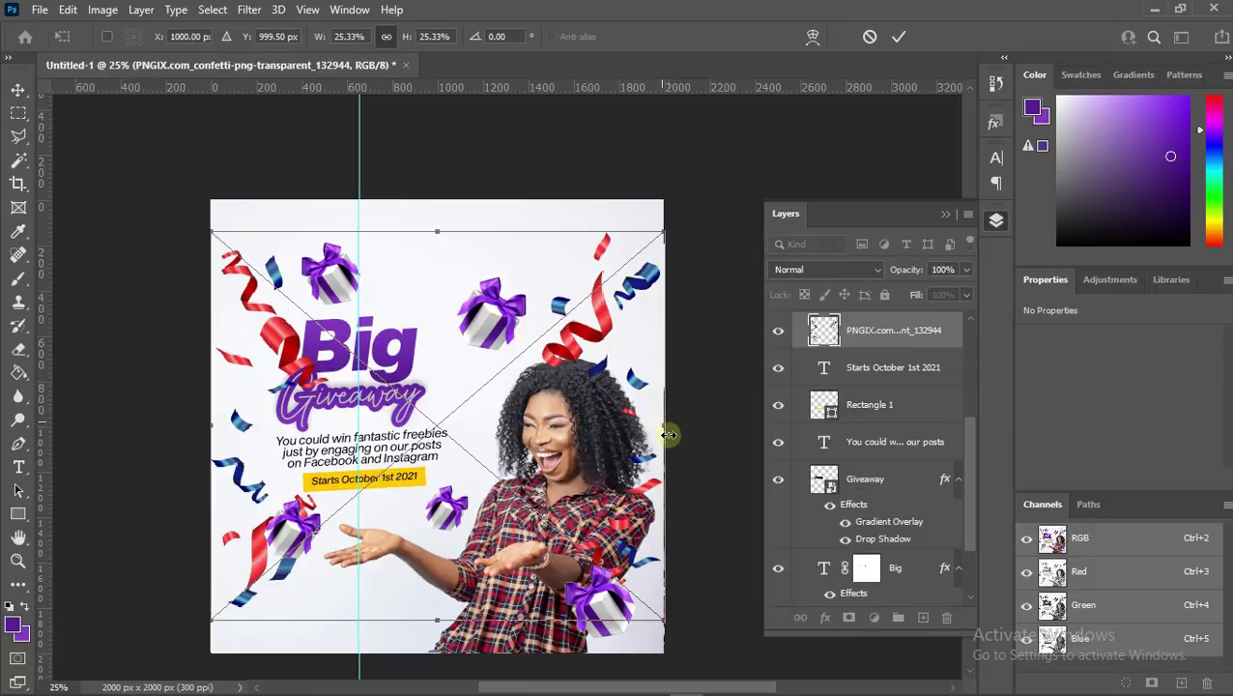
left_click_drag(670, 432, 495, 429)
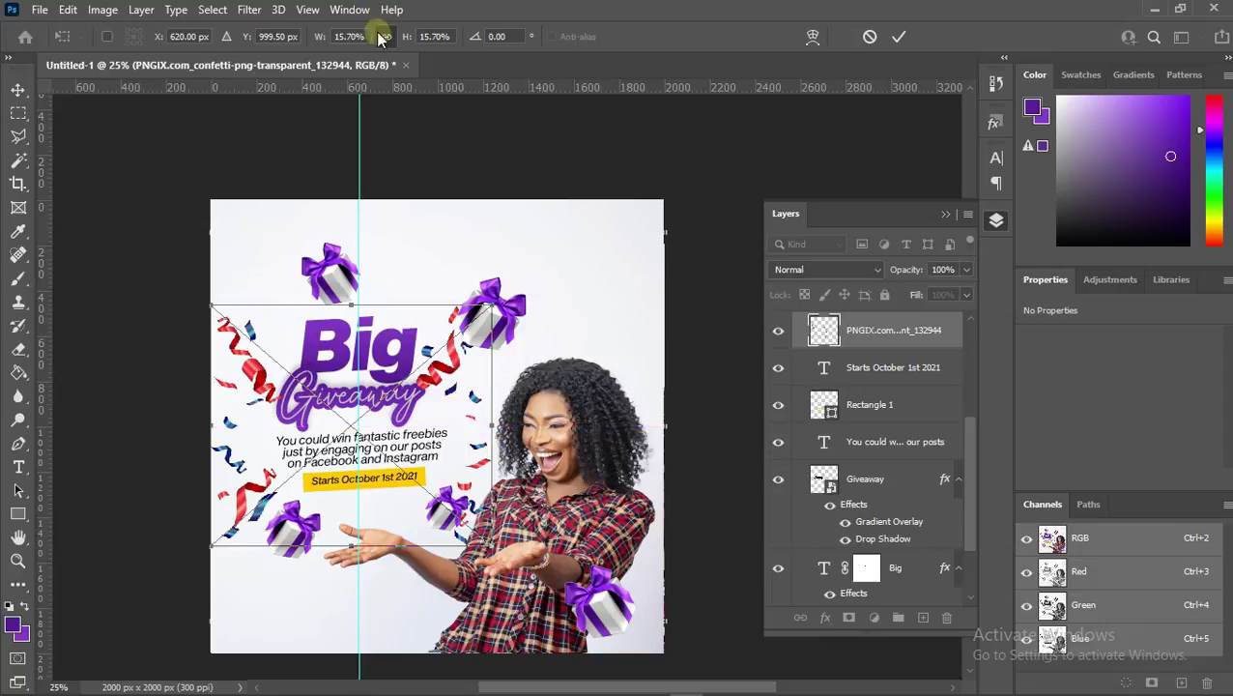
- Rotate the placed confetti image to -3° and commit the placement
left_click(502, 36)
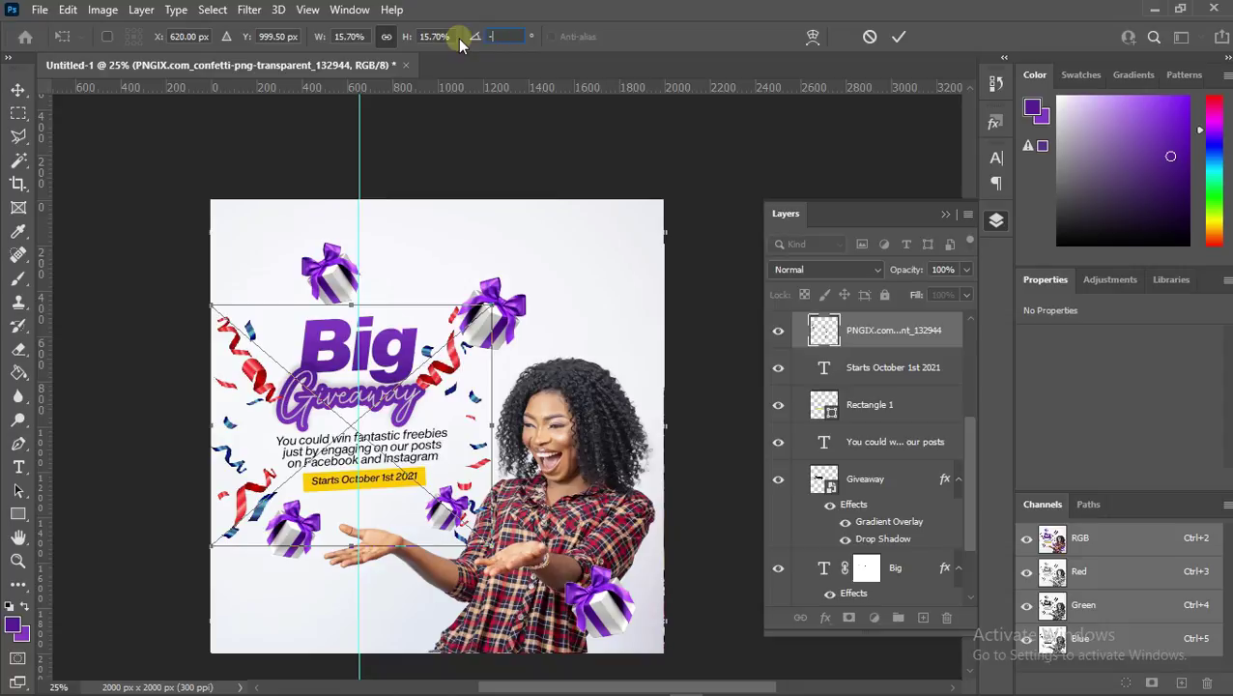
type("-3")
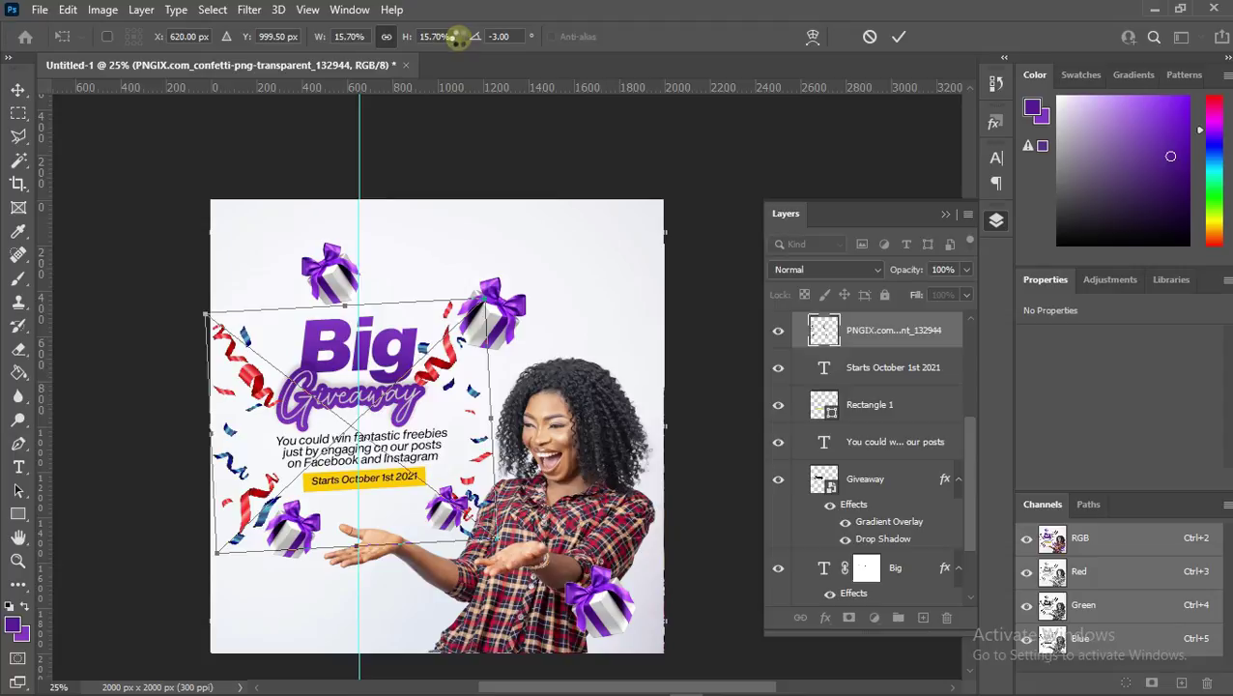
key("Return")
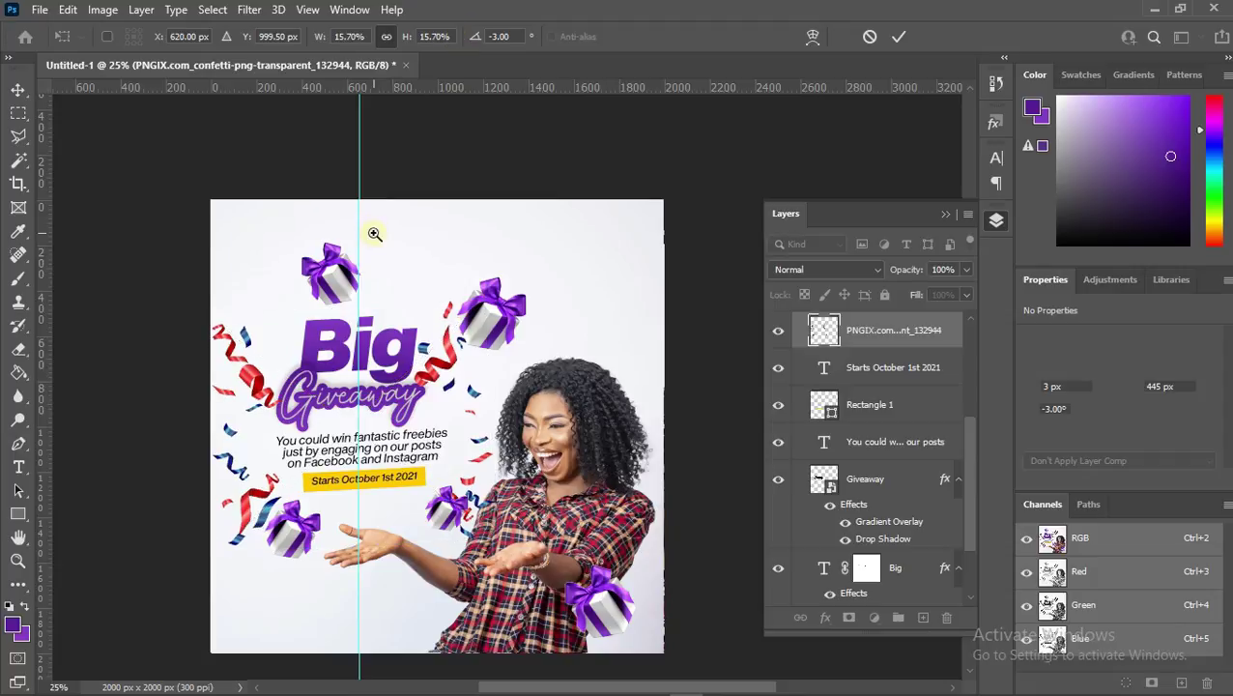
key("z")
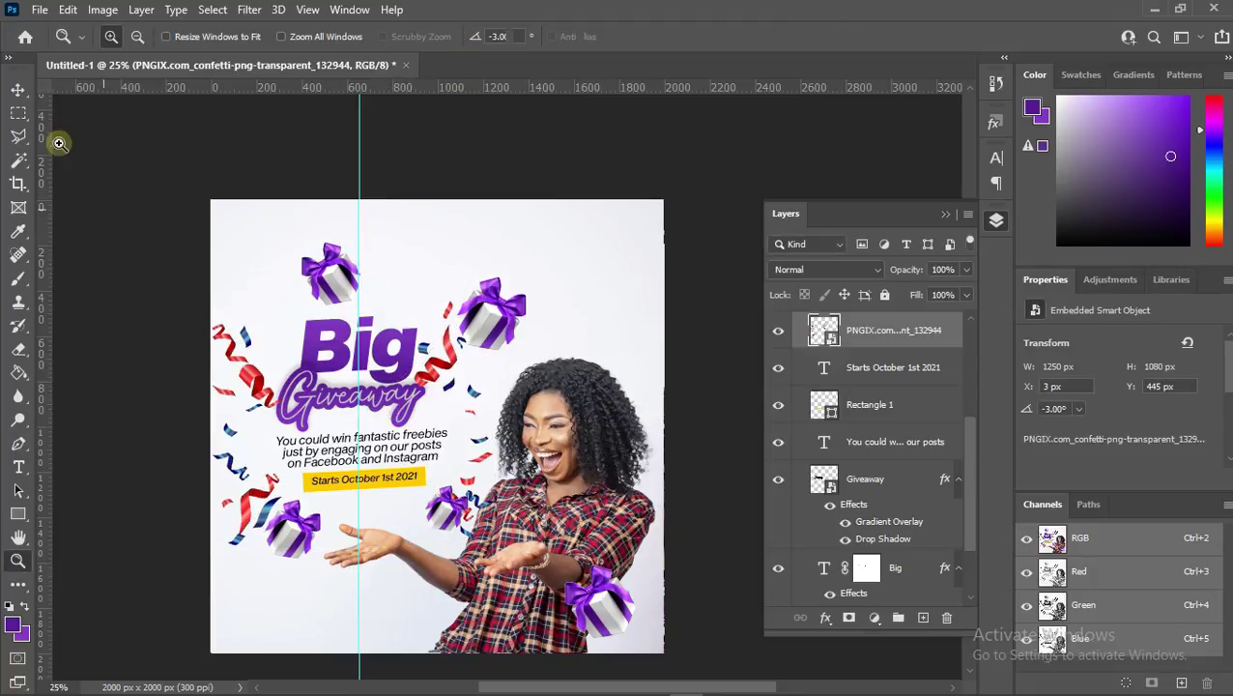
left_click(17, 89)
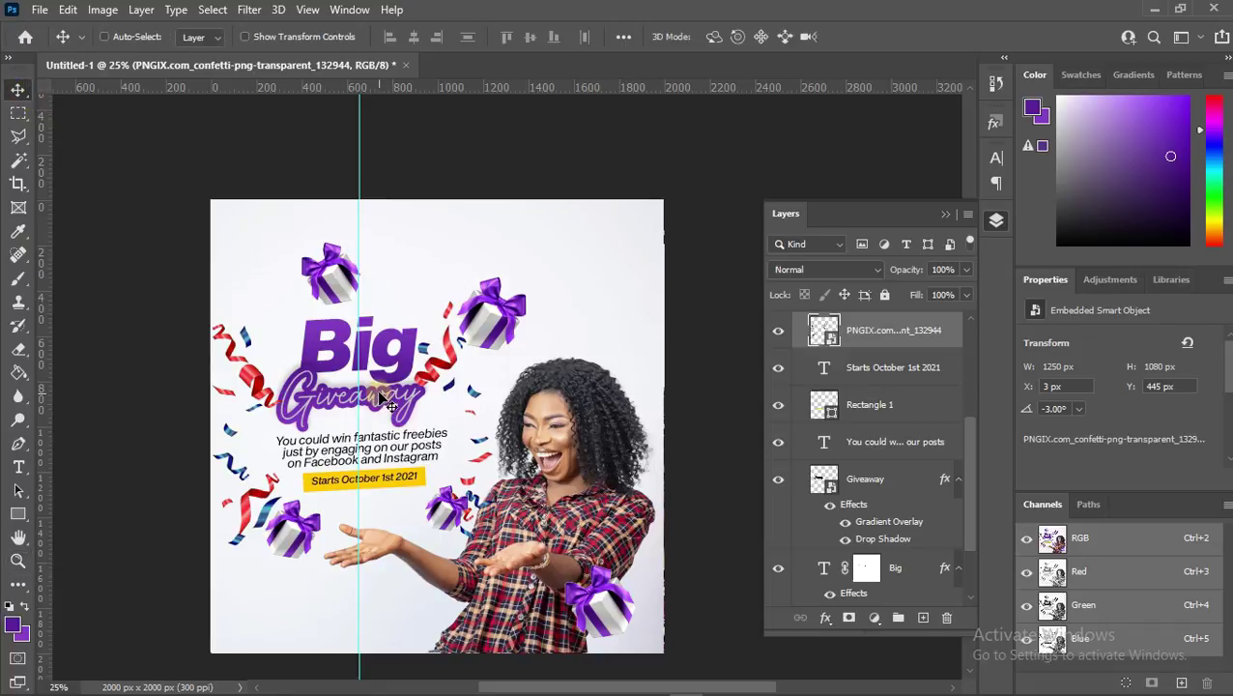
- Move the confetti image up and slightly right around the text block, to about X 14 px, Y 342 px
left_click_drag(382, 398, 375, 360)
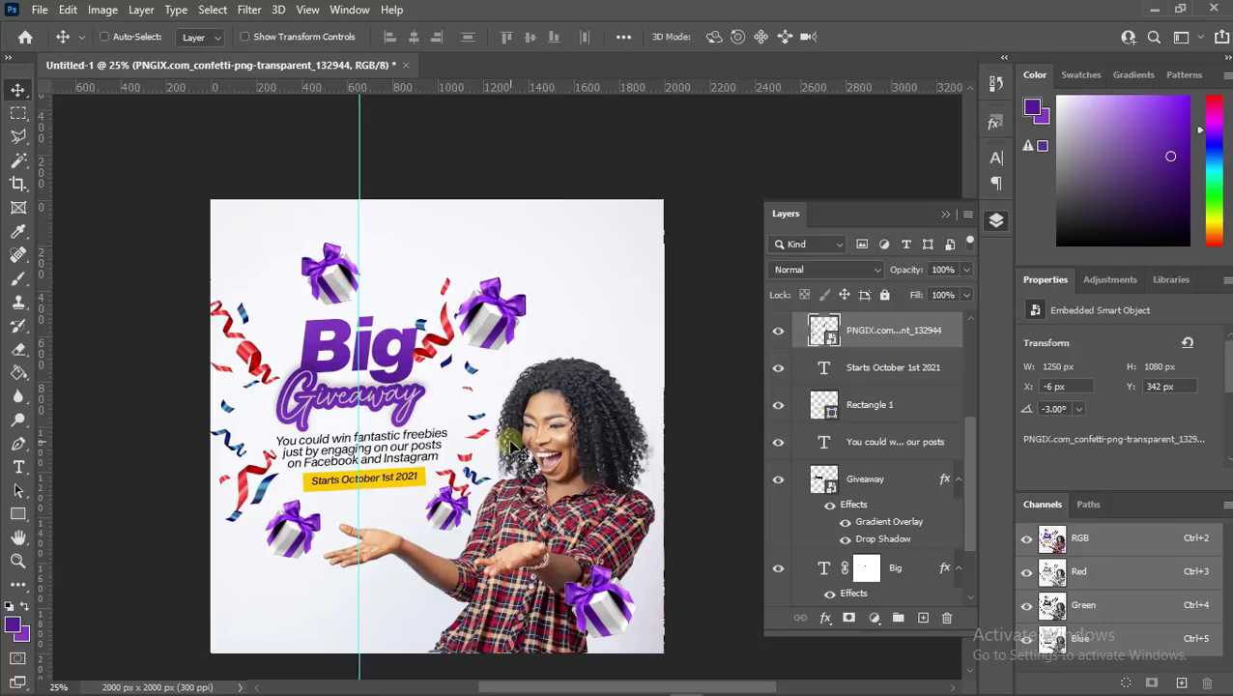
key("Right")
key("Right")
key("Right")
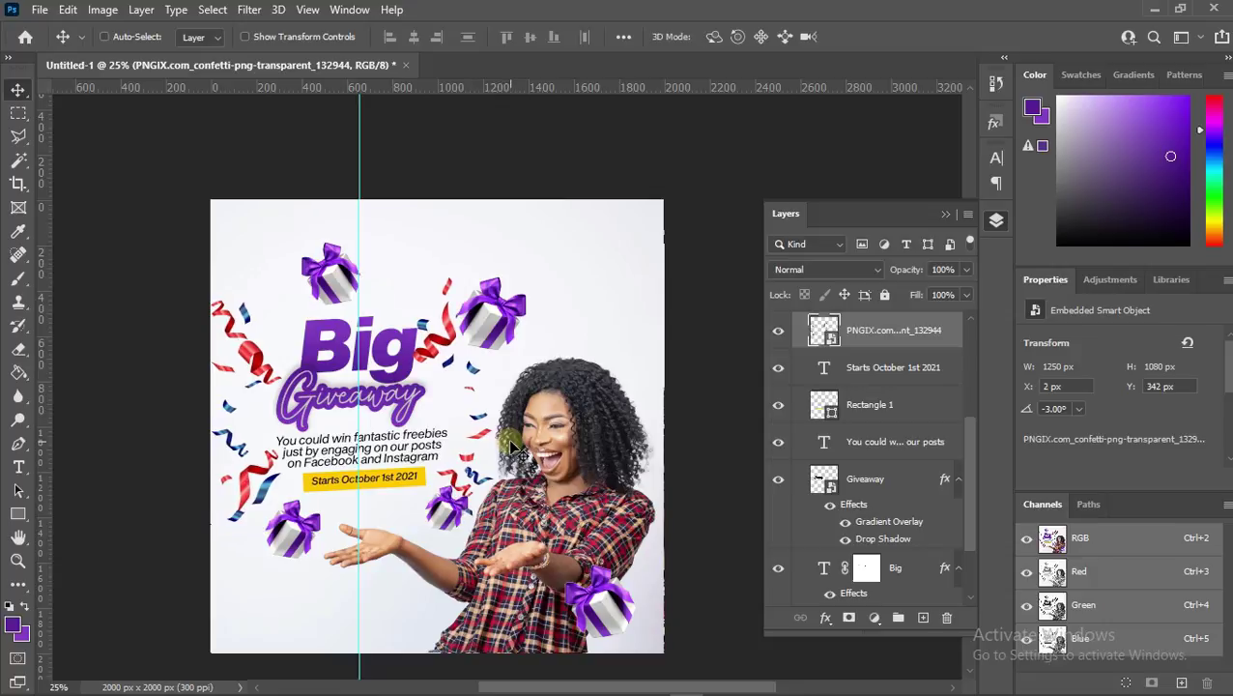
key("Left")
key("Right")
key("Left")
key("Right")
key("Right")
key("Right")
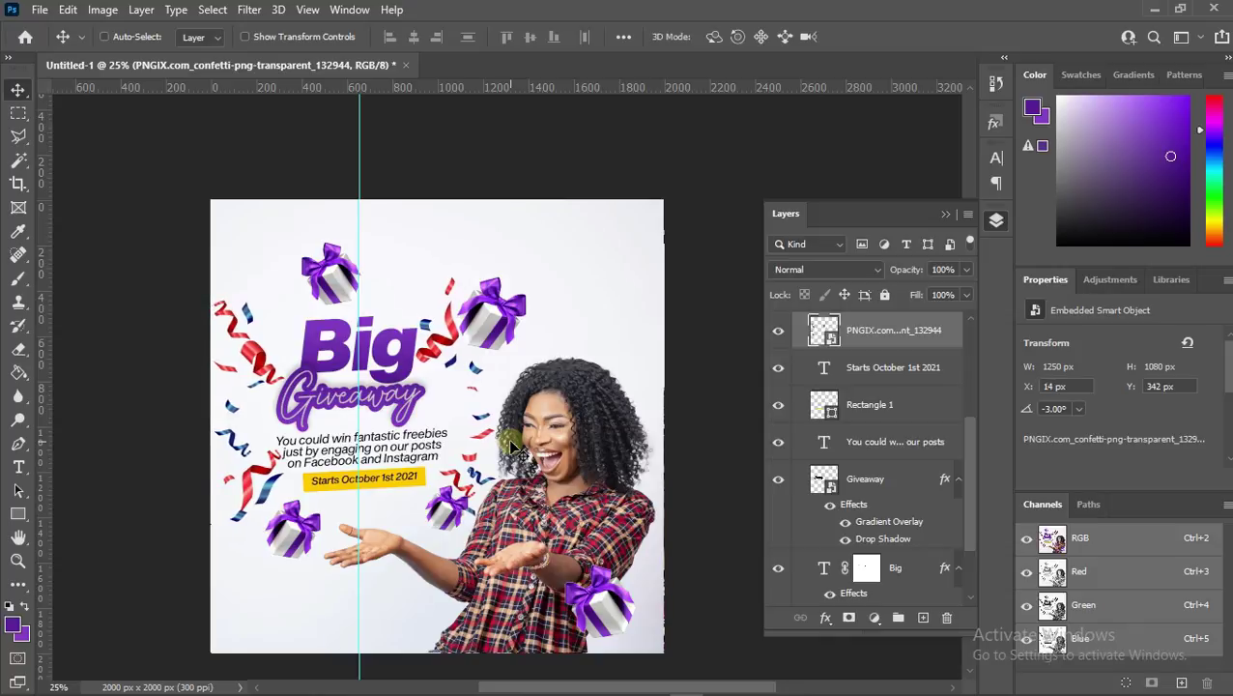
- Move the two upper gift boxes outward, the right one to about X 1248, Y 368 px and the left one to about X 272, Y 220 px
right_click(503, 329)
left_click(497, 338)
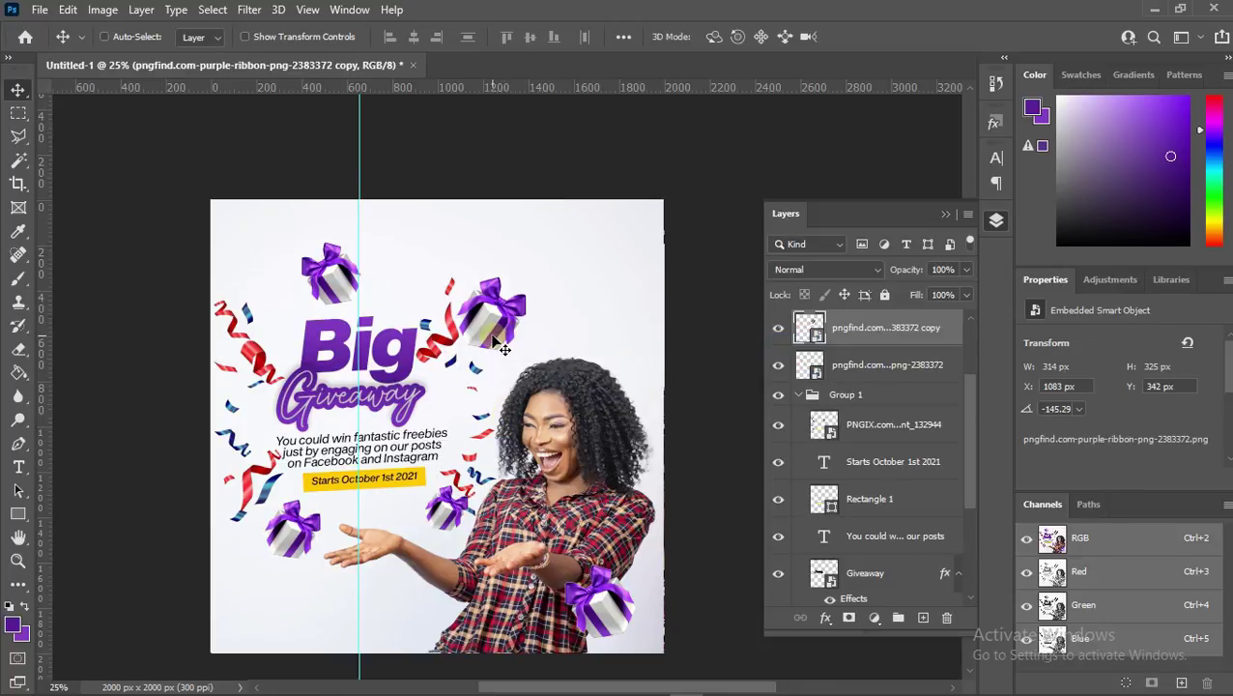
left_click_drag(504, 348, 537, 358)
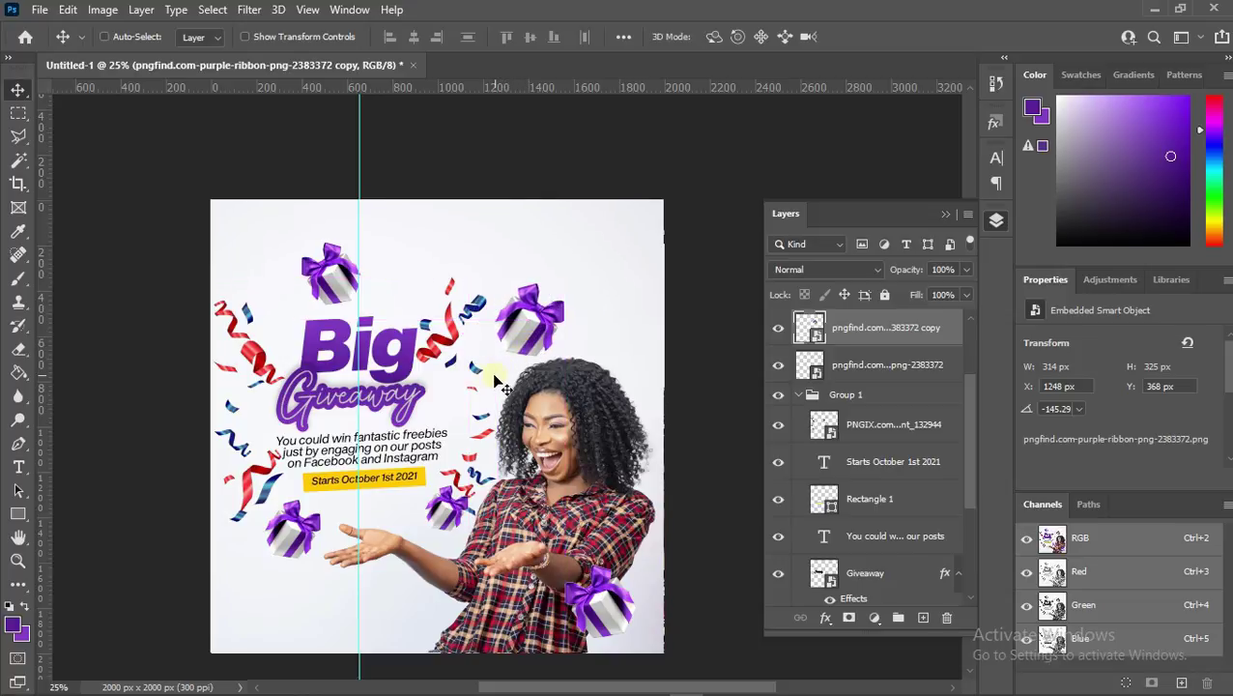
right_click(318, 282)
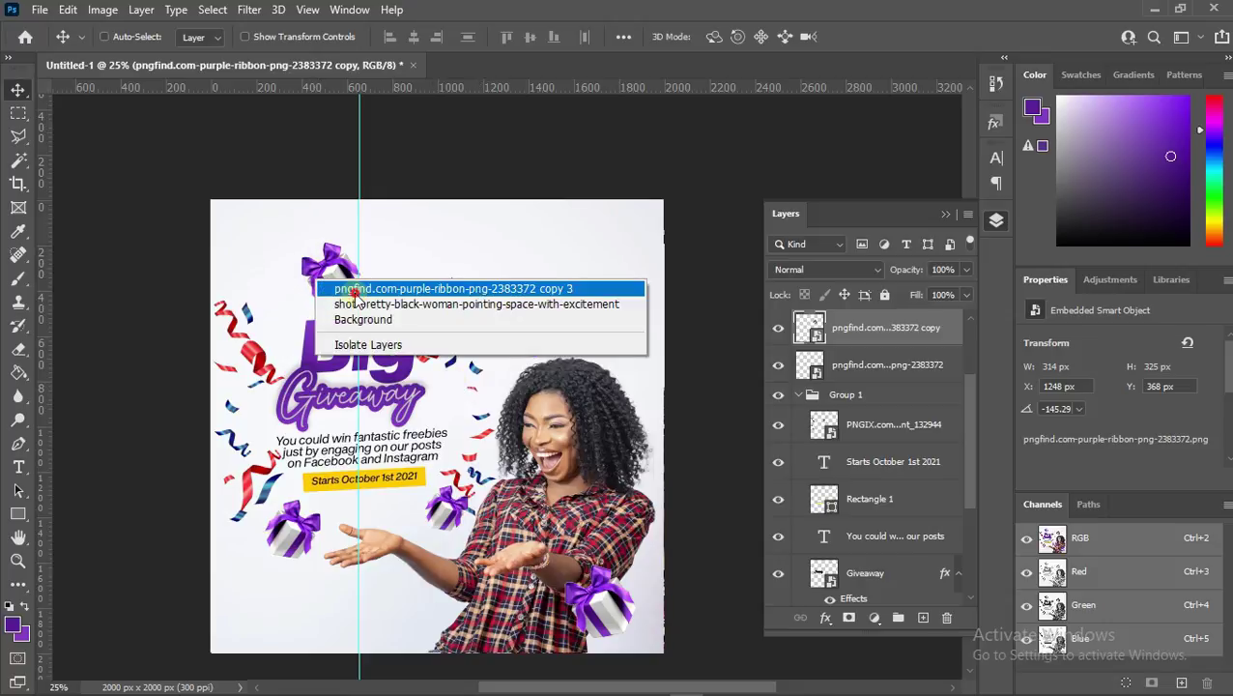
left_click(353, 289)
left_click_drag(338, 292, 307, 300)
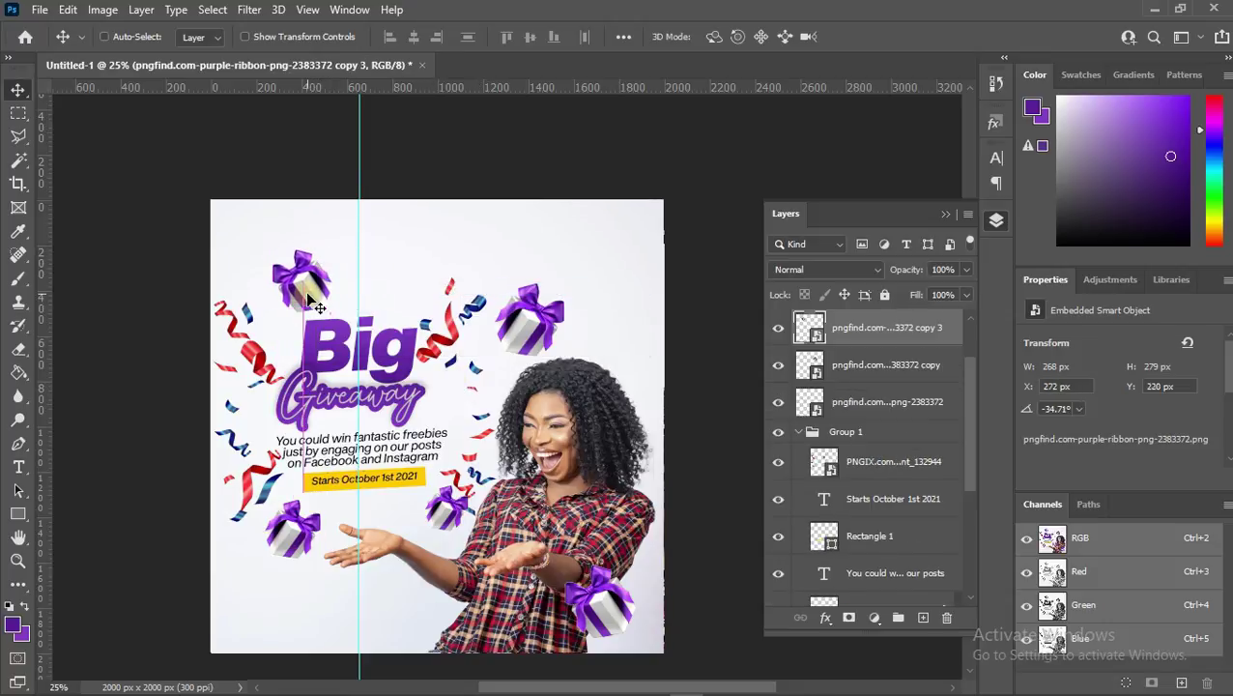
- Shift the lower-left gift box slightly down and right, to about X 255 px, Y 1350 px
right_click(300, 528)
left_click(318, 543)
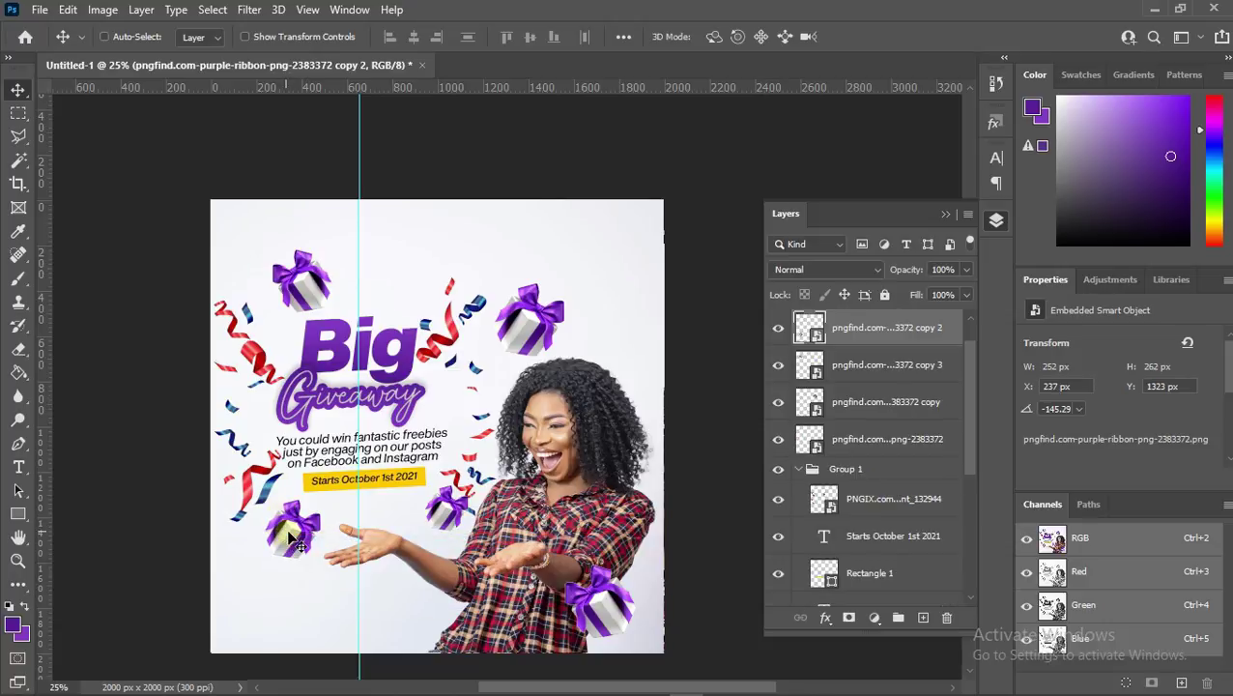
left_click_drag(288, 537, 291, 544)
- Move the small gift box below the yellow date label to about X 845 px, Y 1294 px
right_click(441, 517)
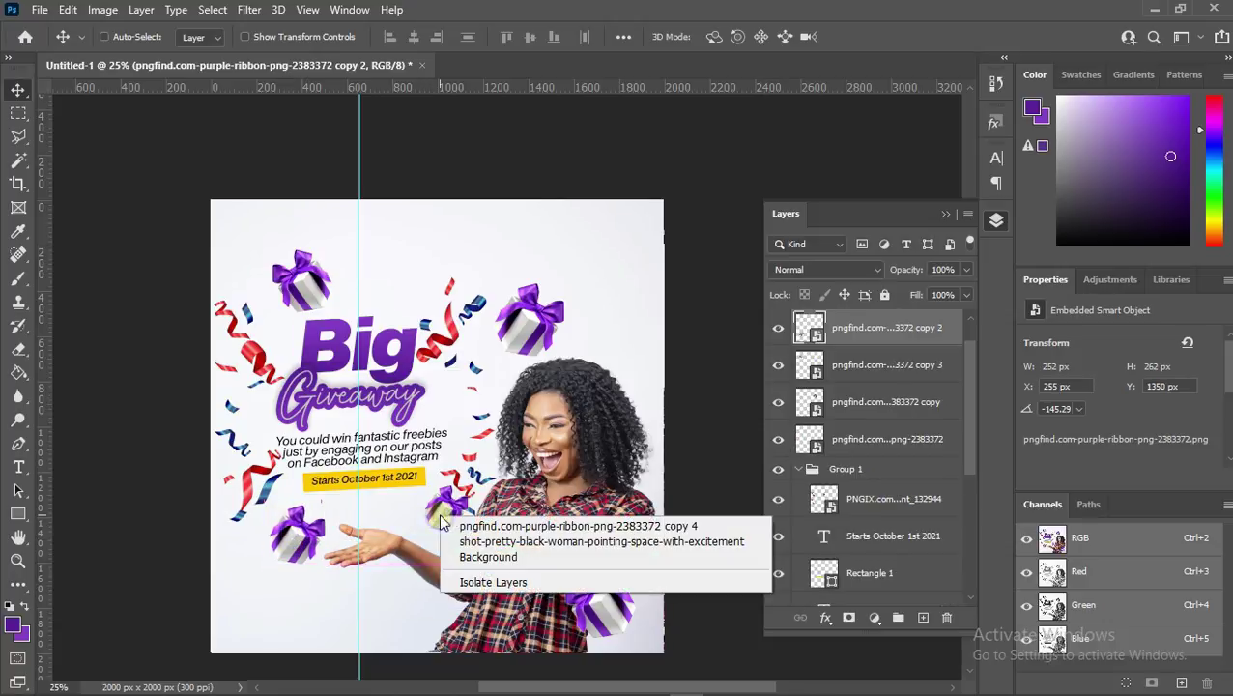
left_click(478, 527)
left_click_drag(448, 522, 426, 527)
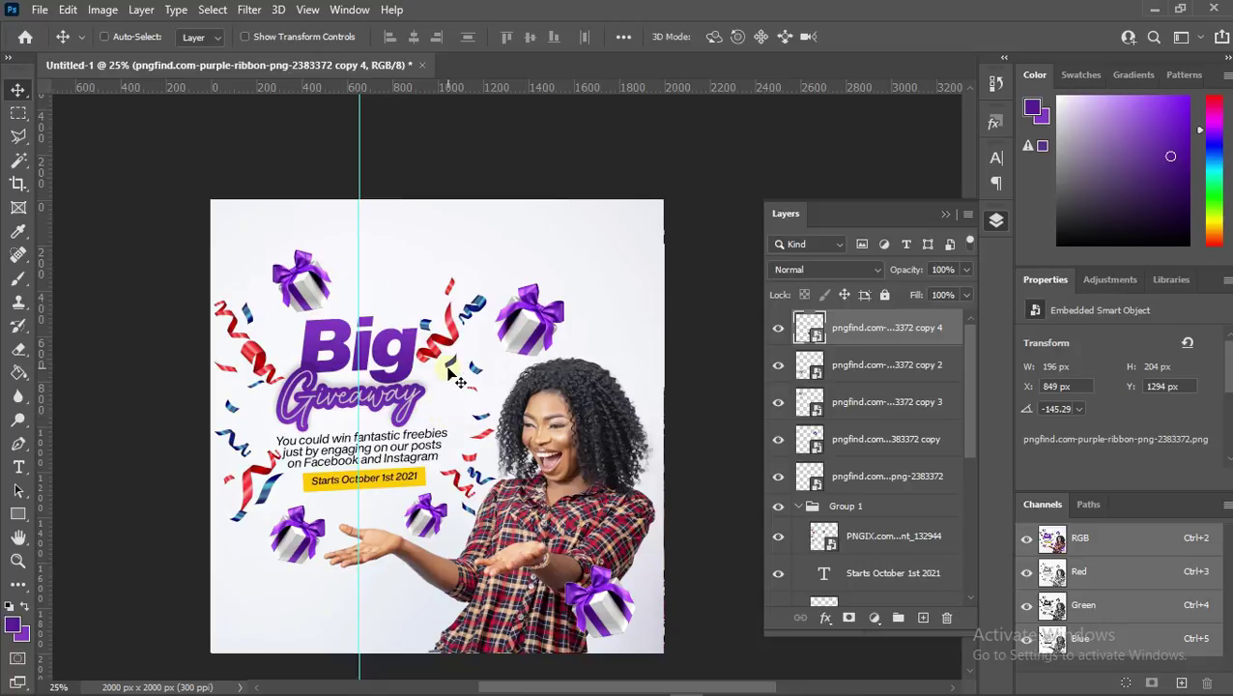
key("Right")
key("Right")
key("Right")
key("Right")
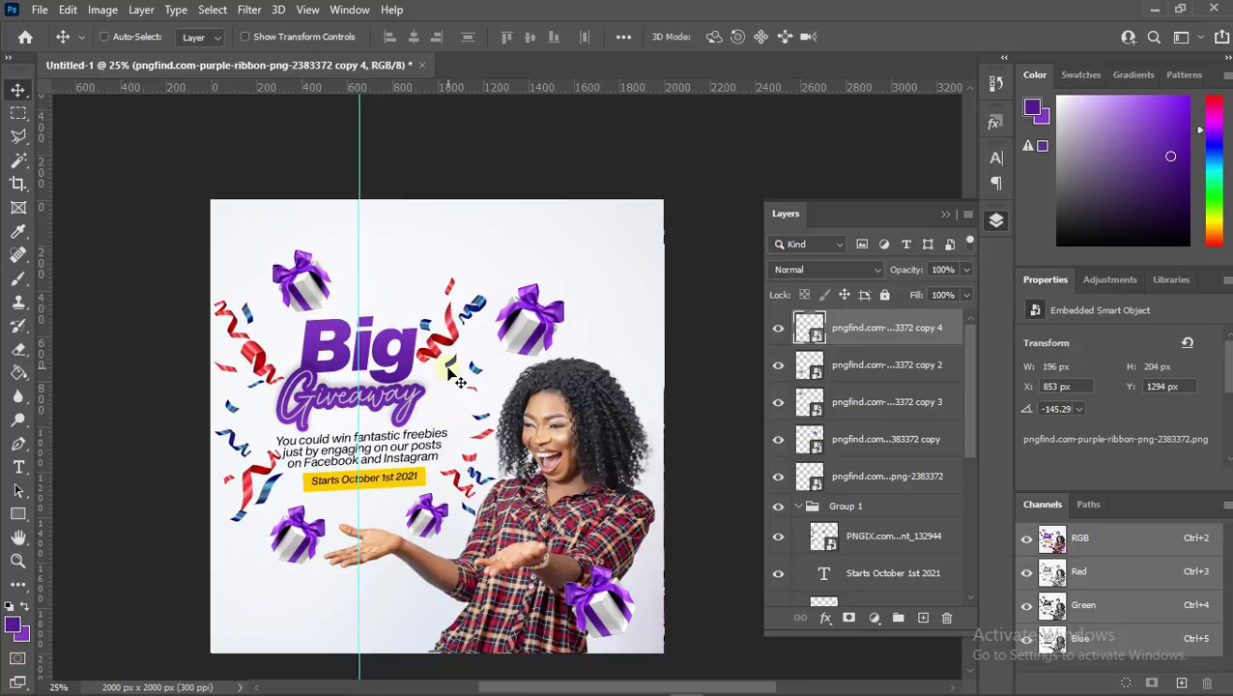
key("Left")
key("Left")
key("Left")
key("Left")
key("Left")
key("Left")
key("Left")
key("Left")
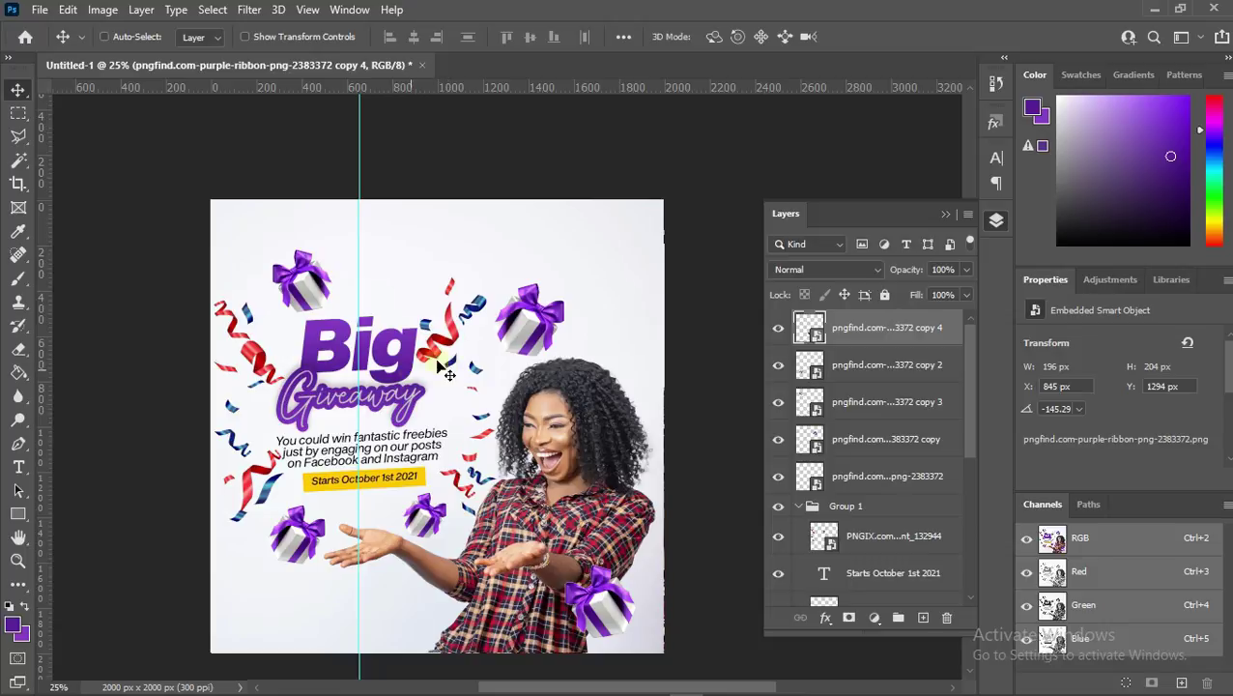
- Group the five gift box layers together
left_click(886, 370, "ctrl")
left_click(886, 402, "ctrl")
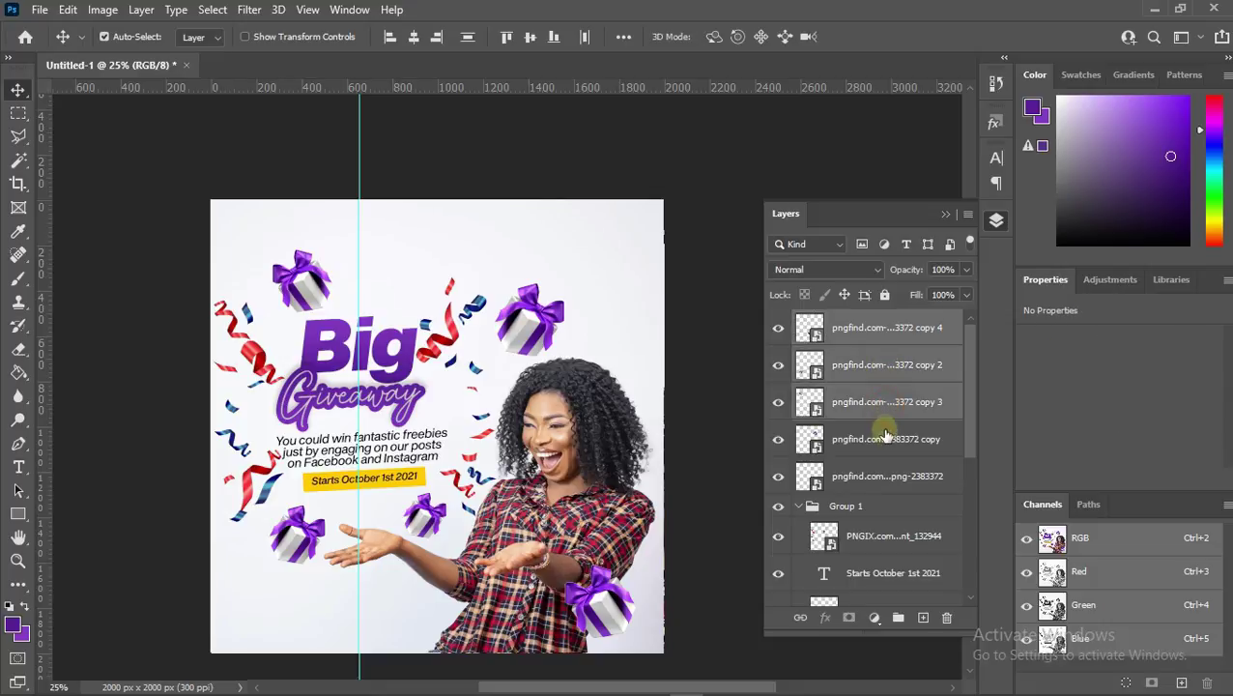
left_click(882, 438, "ctrl")
left_click(879, 476, "ctrl")
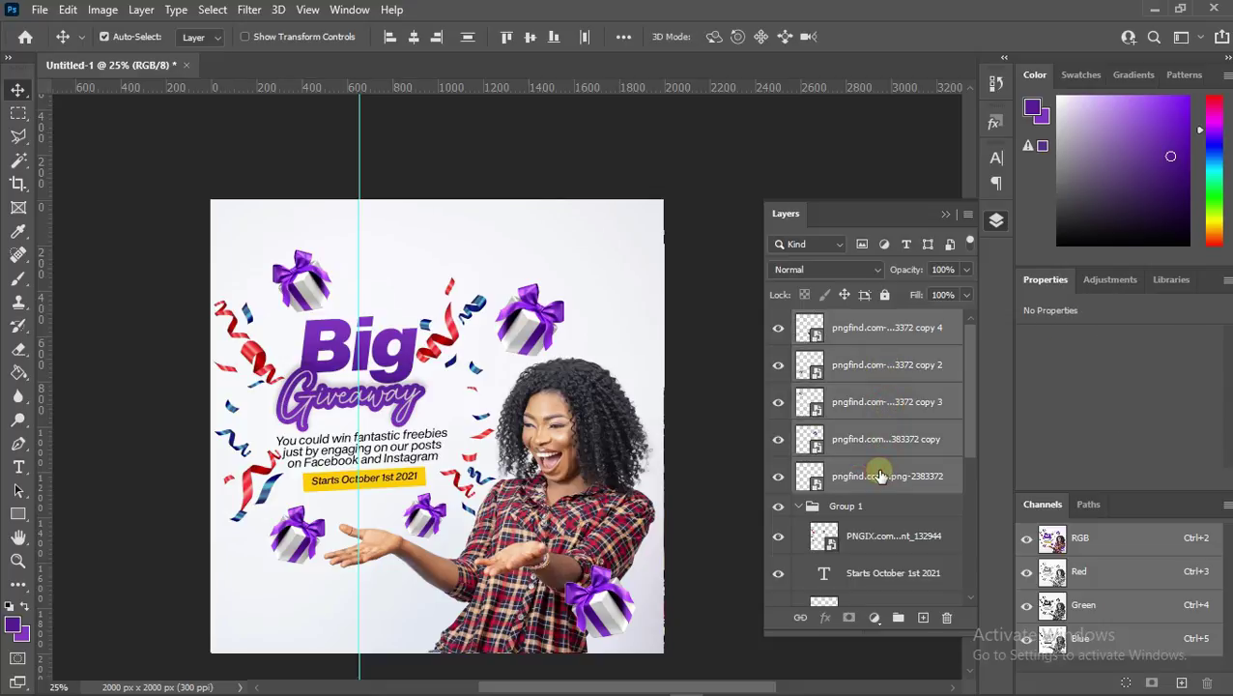
key("ctrl+g")
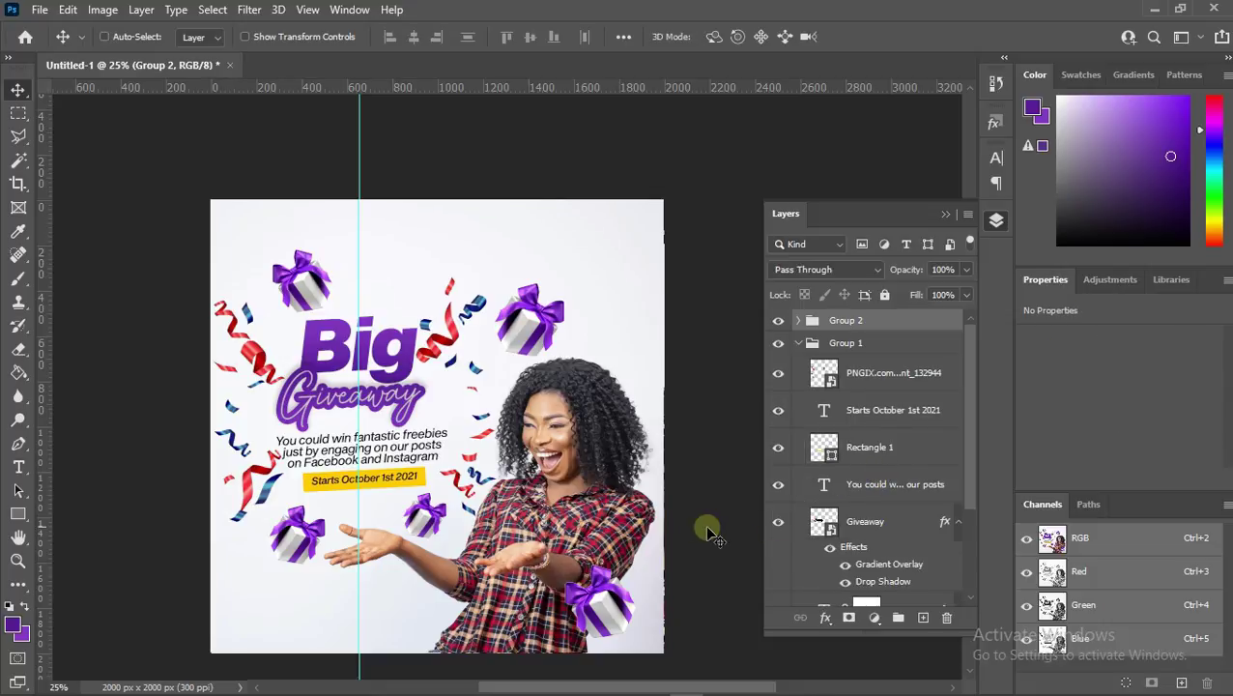
- Reset the foreground and background colours to black and white and add a Gradient Map adjustment above the confetti layer
scroll(869, 517, "down", 3)
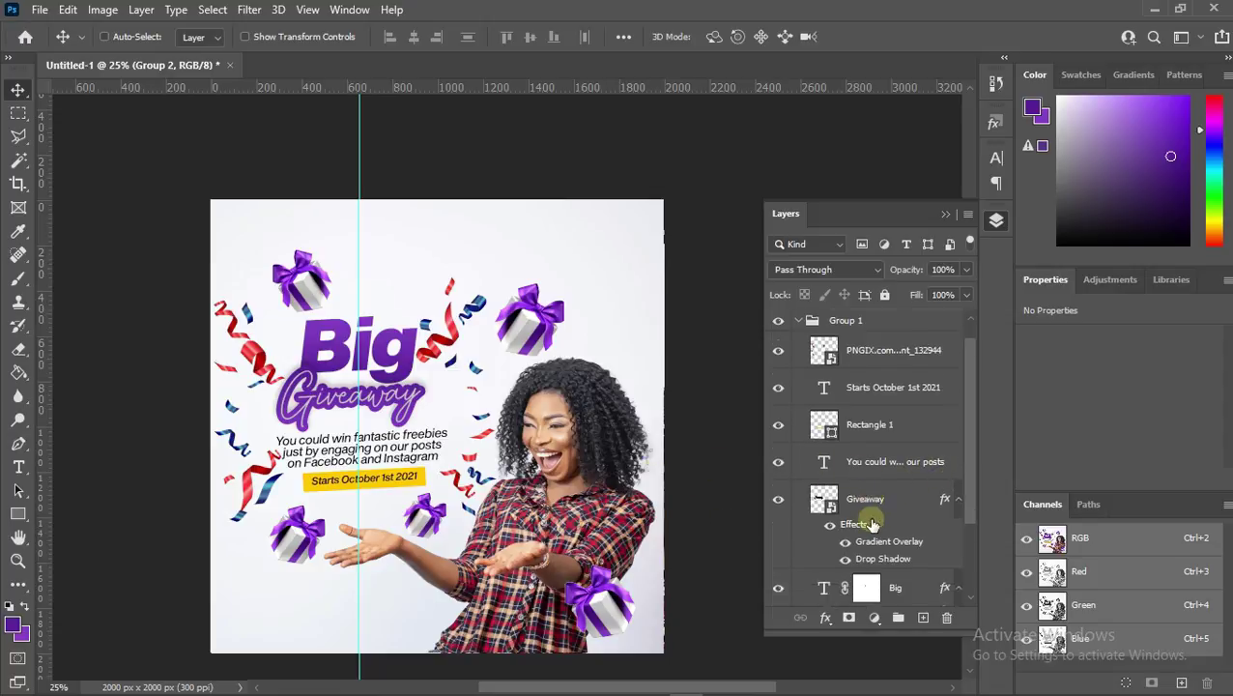
right_click(433, 348)
left_click(480, 375)
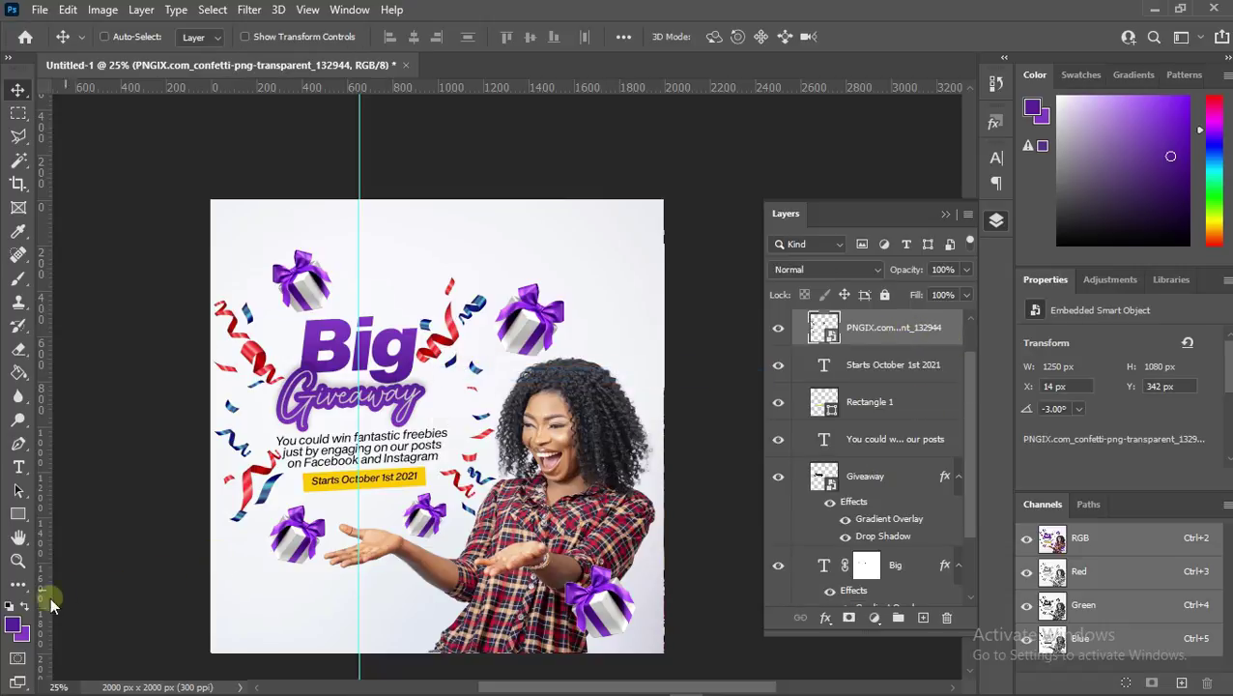
left_click(9, 606)
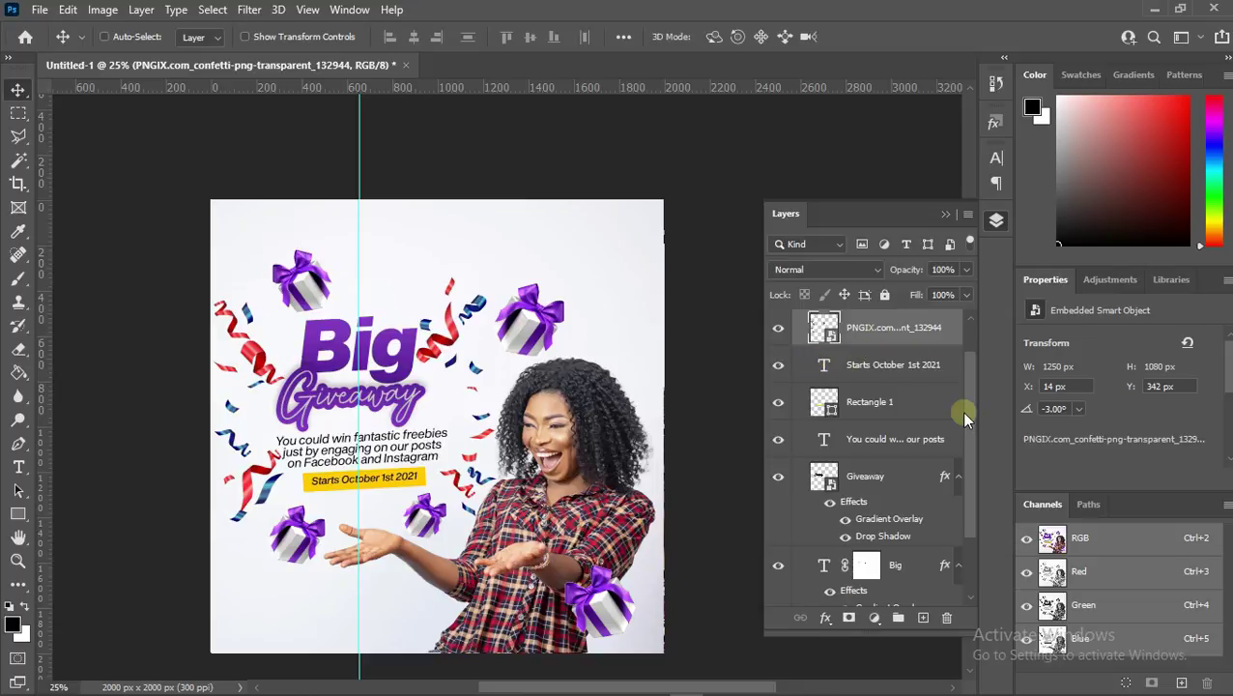
left_click(873, 618)
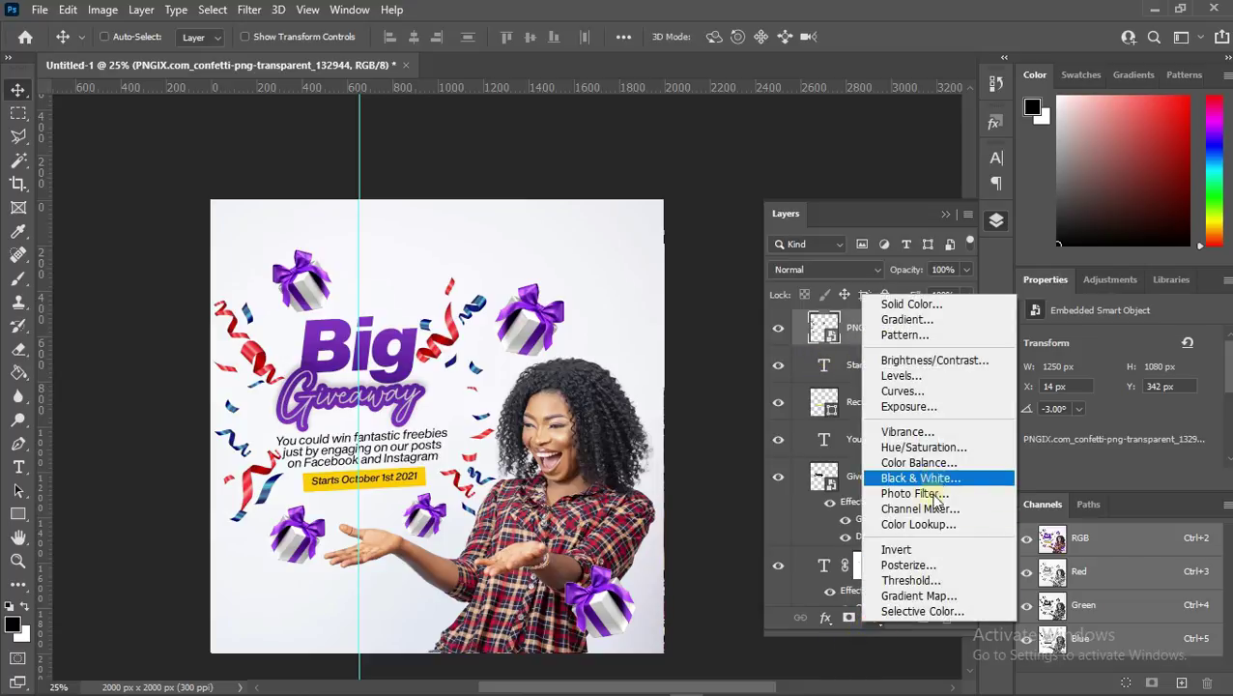
left_click(918, 596)
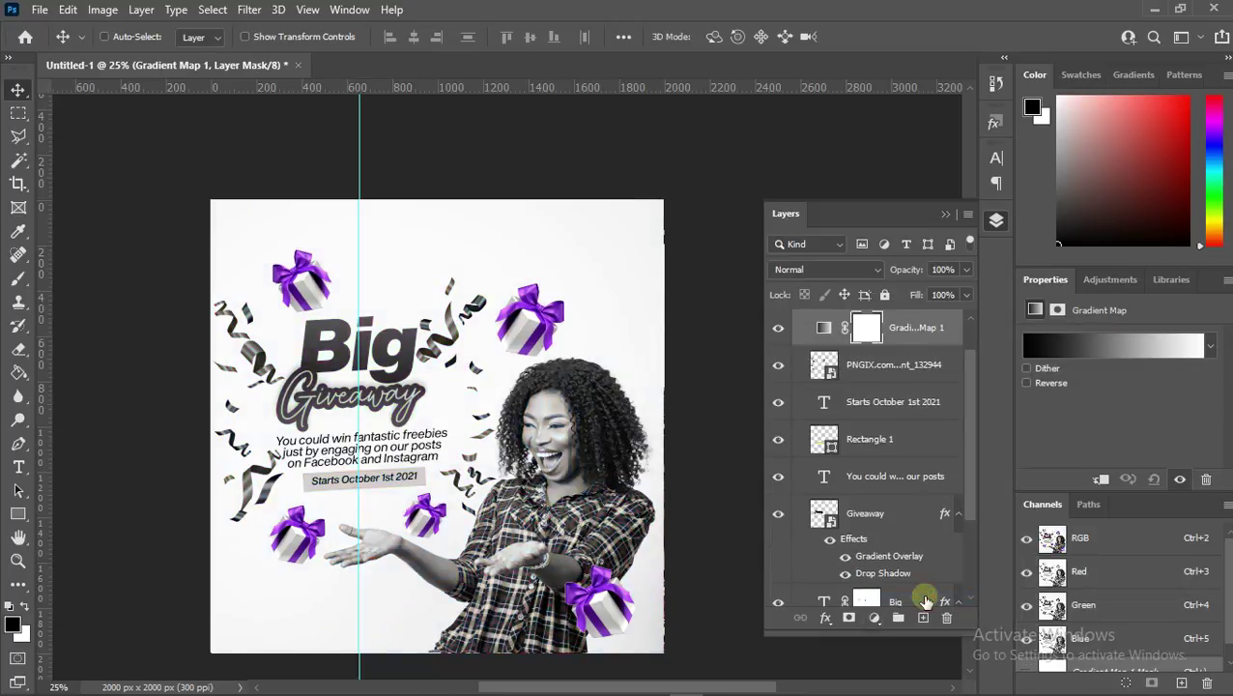
- Add a colour stop near the middle of the gradient map's black-to-white gradient
left_click(1100, 351)
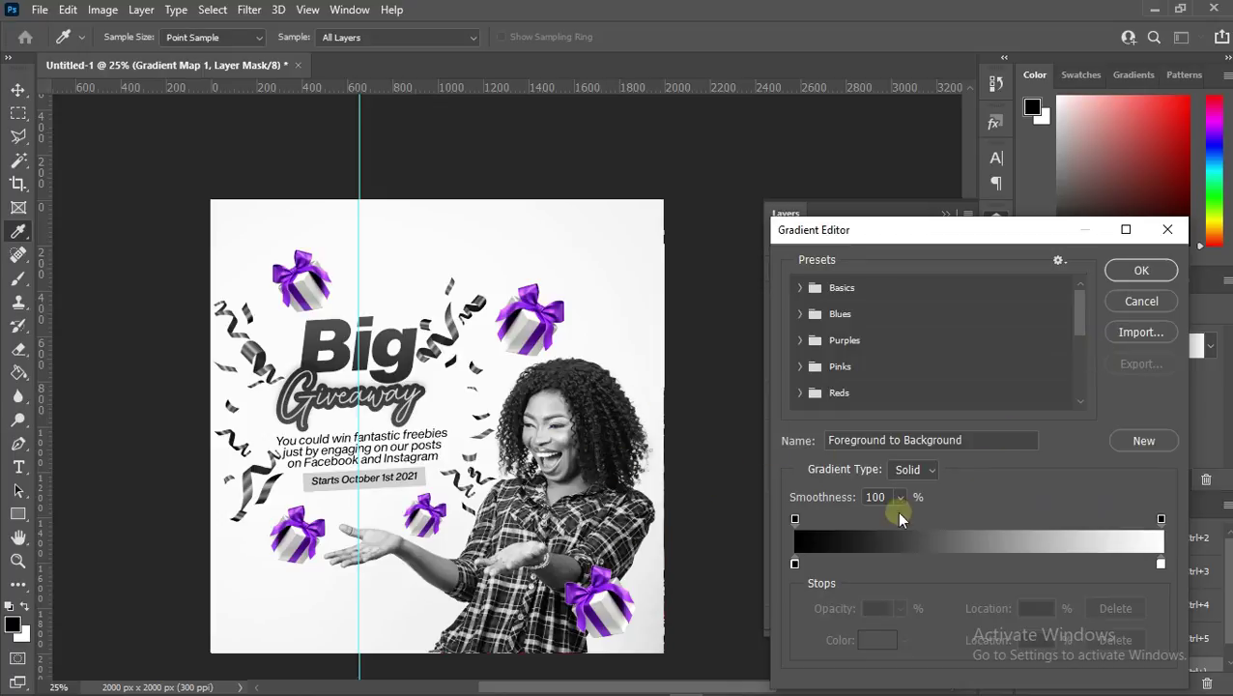
left_click(972, 560)
left_click(1140, 270)
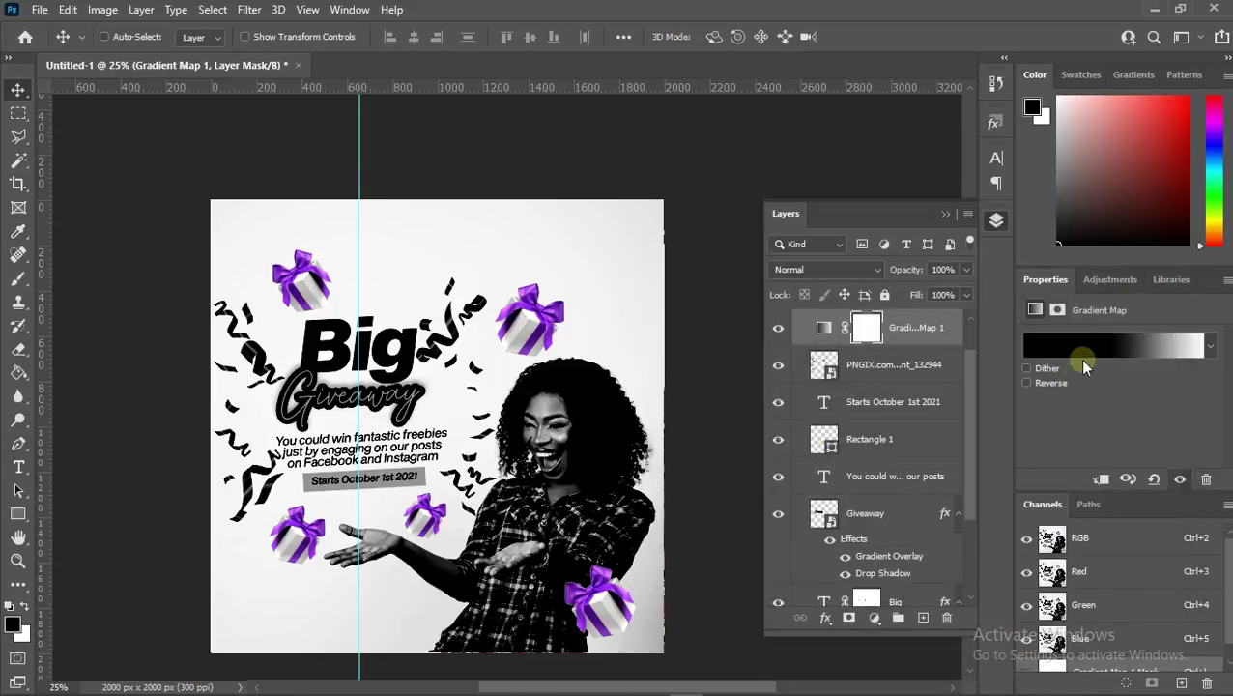
- Recolour the gradient map's middle stop, at location 48%, to purple (a002e3) and accept the gradient
left_click(821, 330)
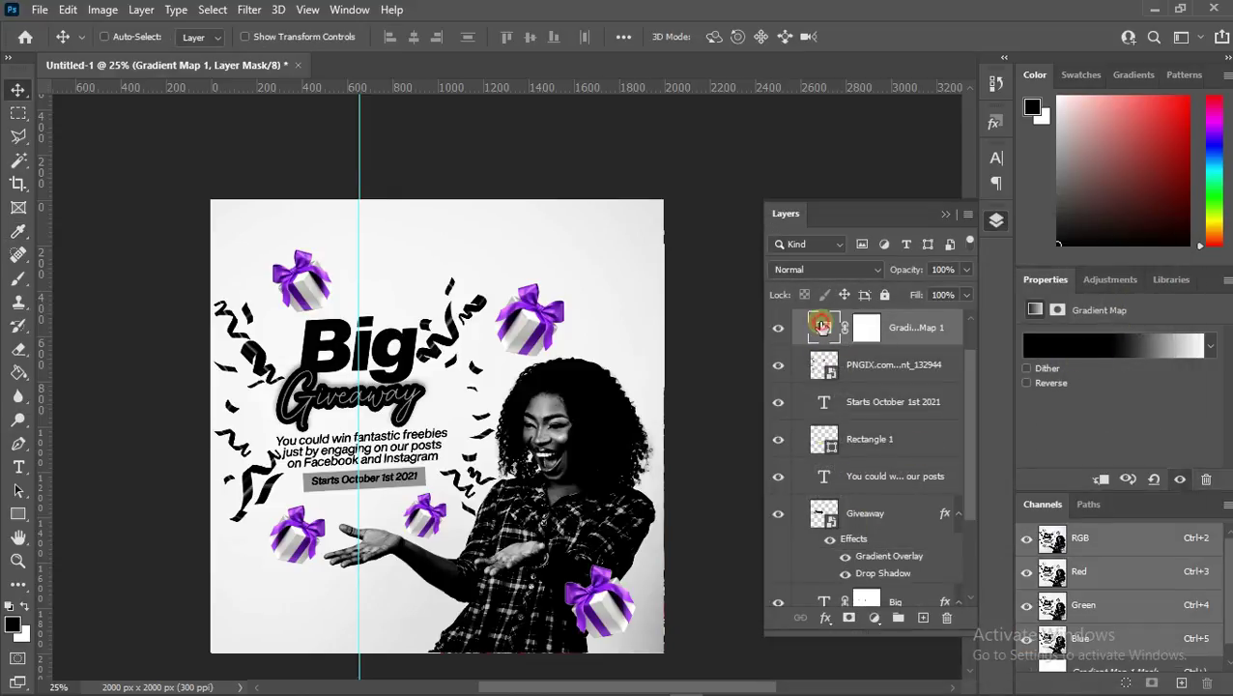
left_click(1081, 347)
left_click(967, 563)
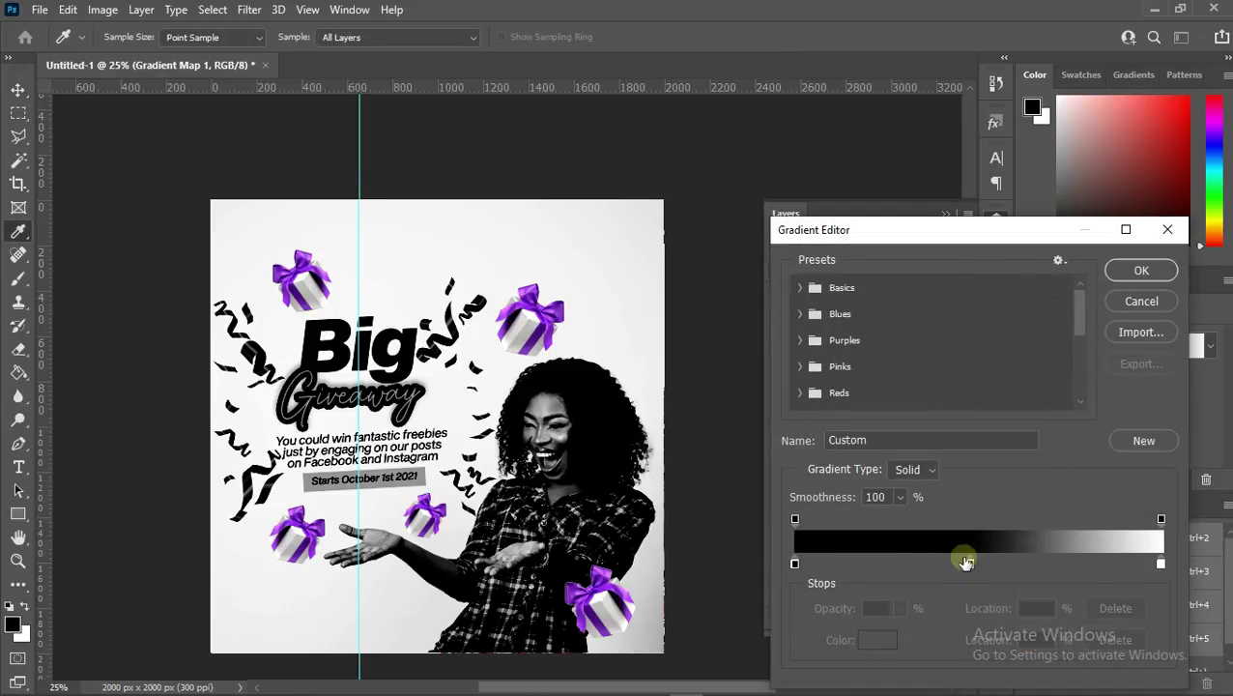
double_click(969, 565)
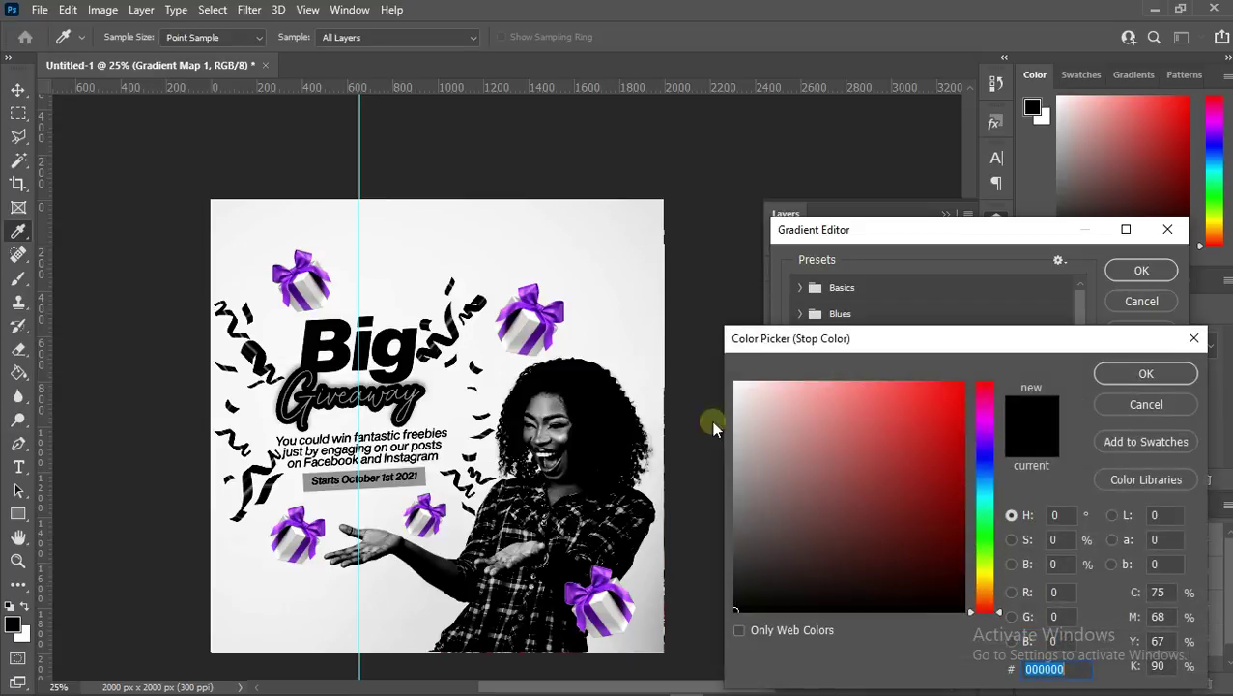
left_click(506, 307)
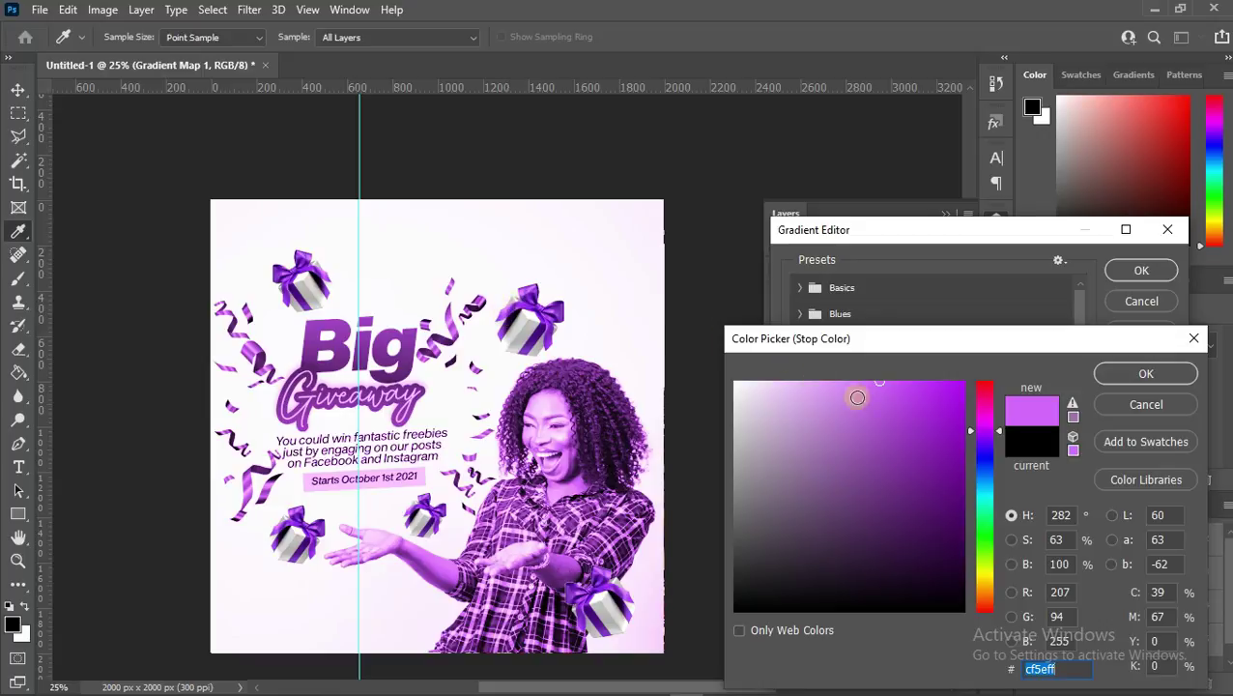
left_click(963, 406)
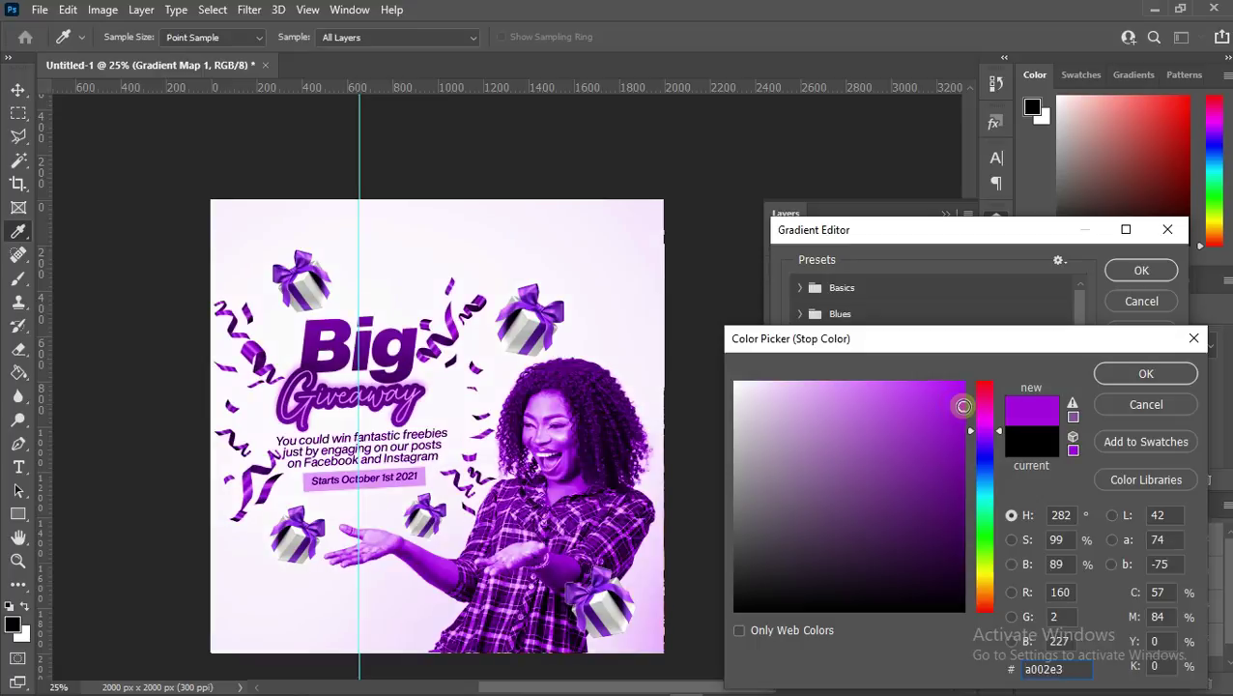
left_click(1120, 375)
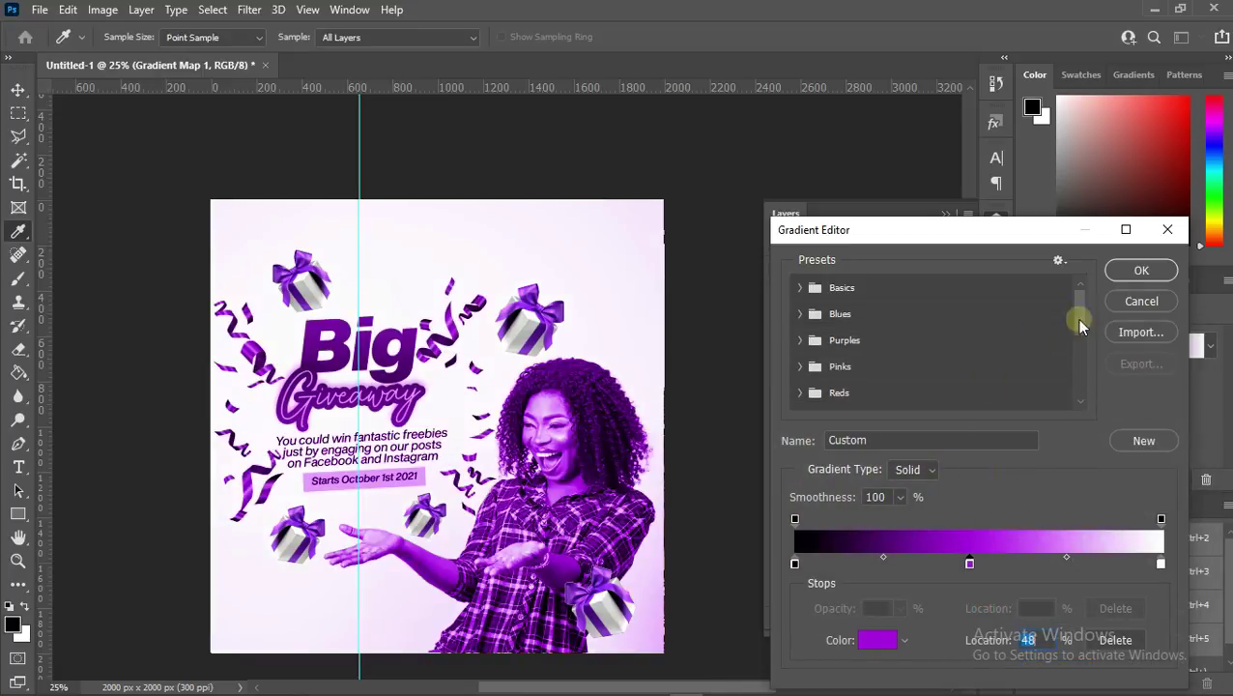
left_click(1142, 273)
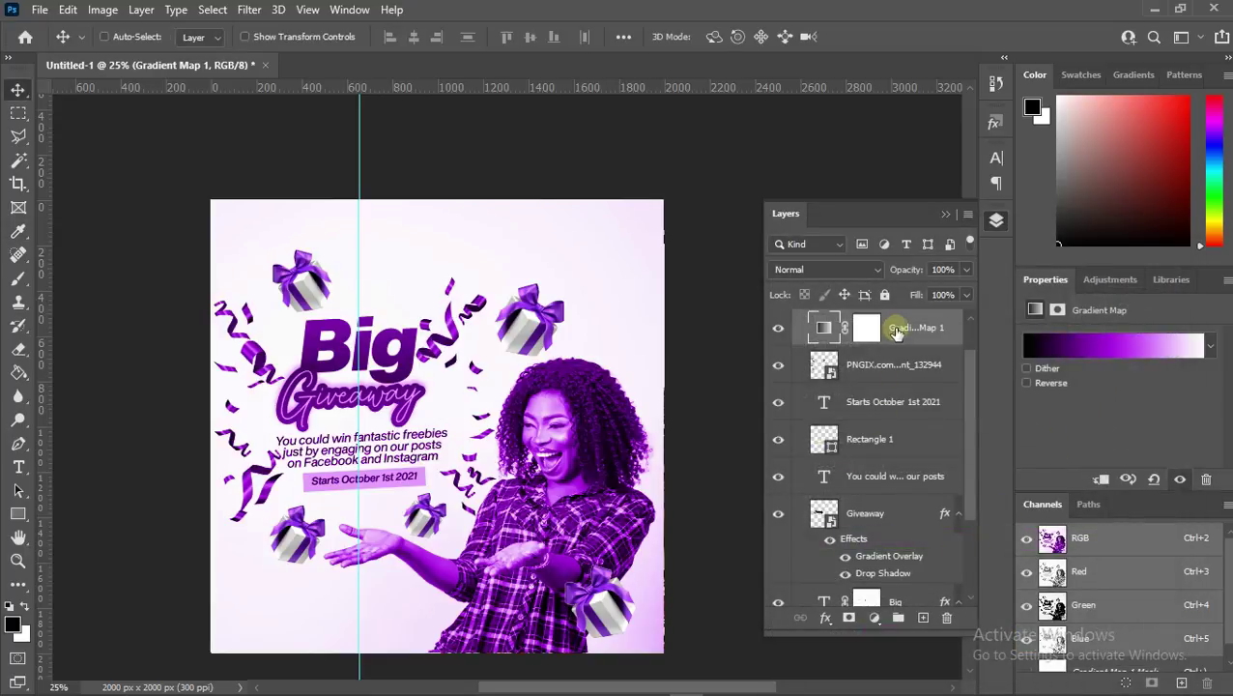
- Clip the gradient map to the confetti layer and convert both layers into one smart object
right_click(899, 331)
left_click(935, 349)
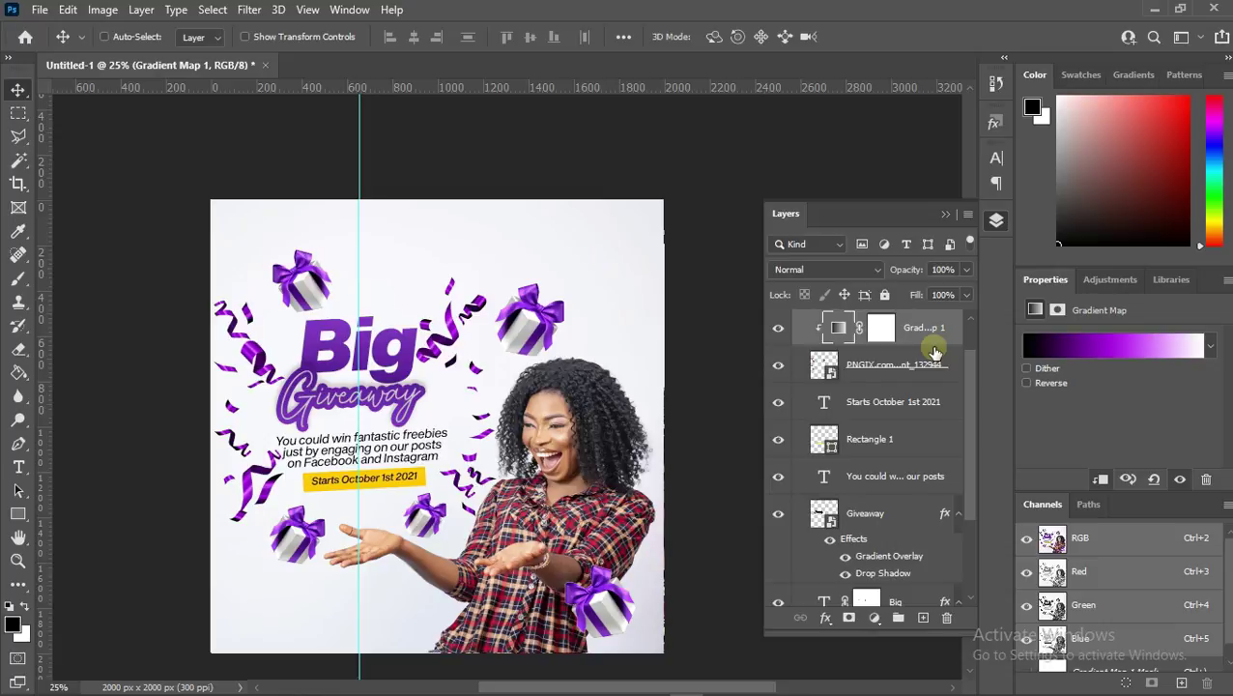
left_click(912, 369, "shift")
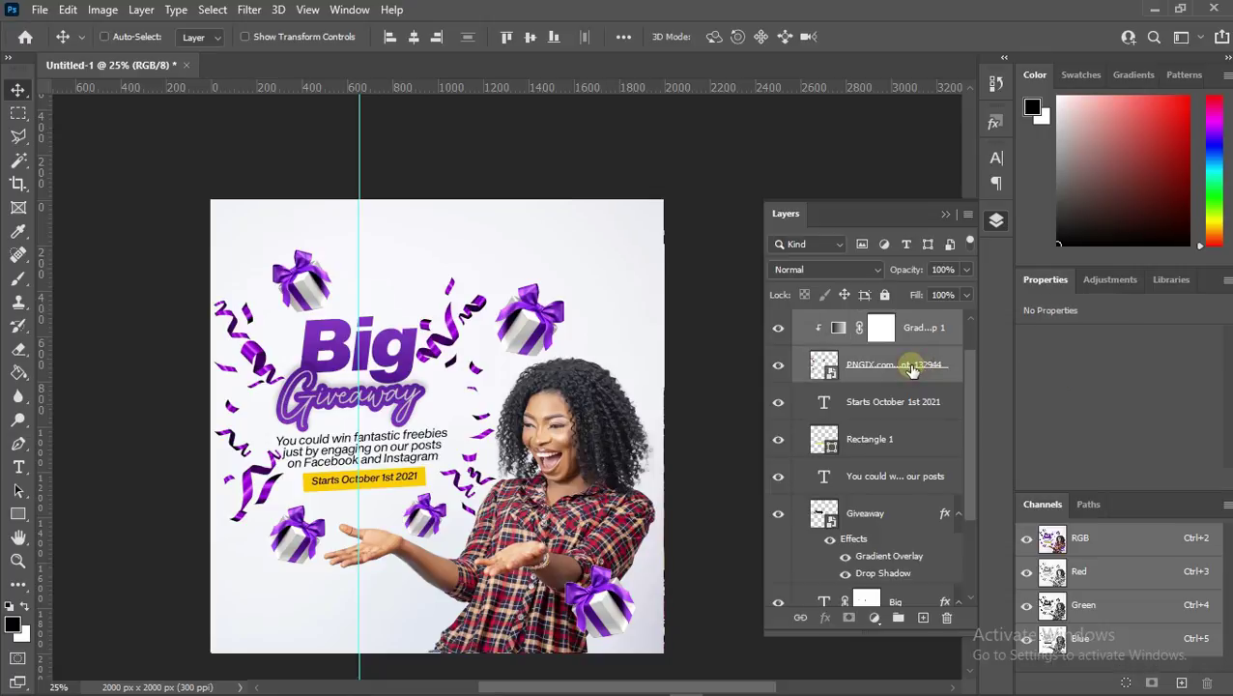
right_click(912, 369)
left_click(992, 199)
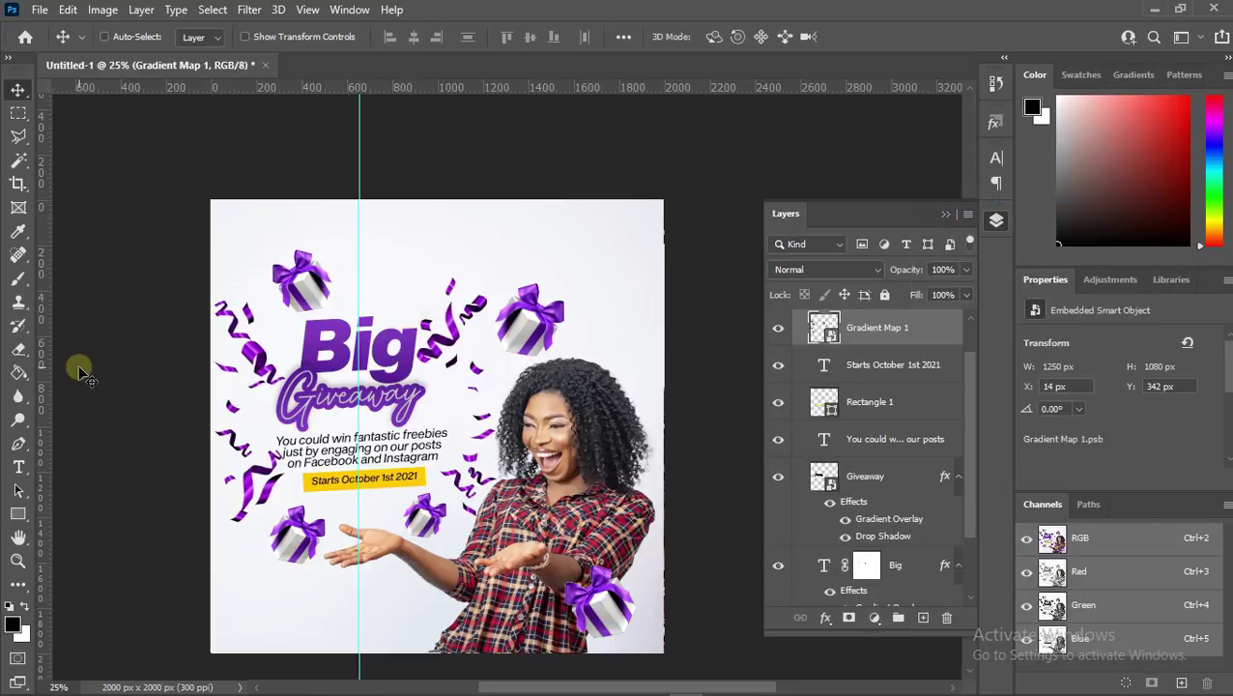
- Outline the large confetti ribbon beside the word "Big" with a closed Polygonal Lasso selection
left_click(15, 561)
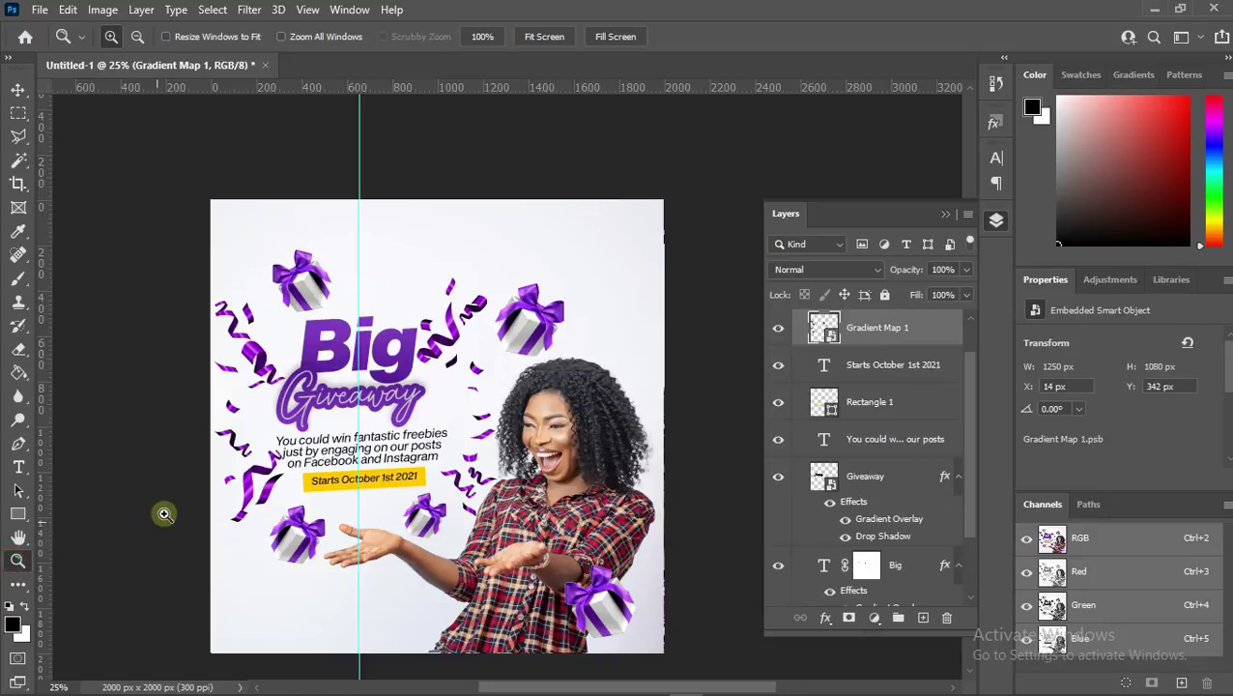
left_click(396, 348)
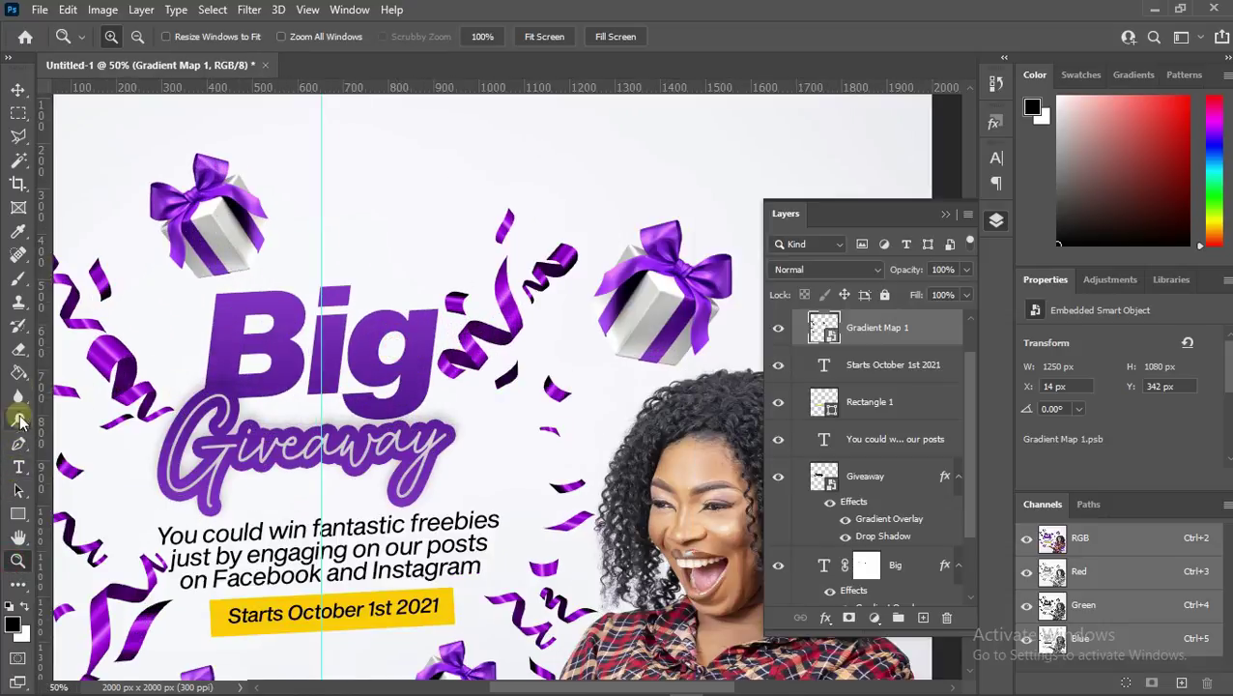
left_click(16, 137)
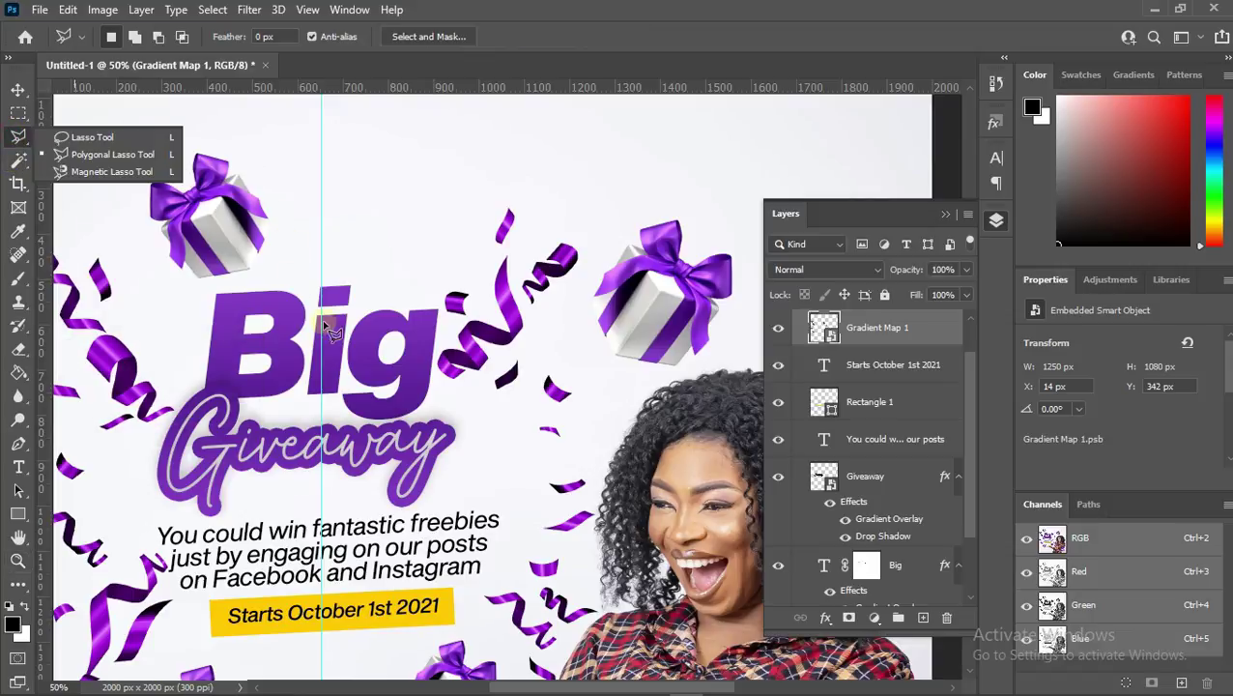
left_click(405, 384)
left_click(454, 399)
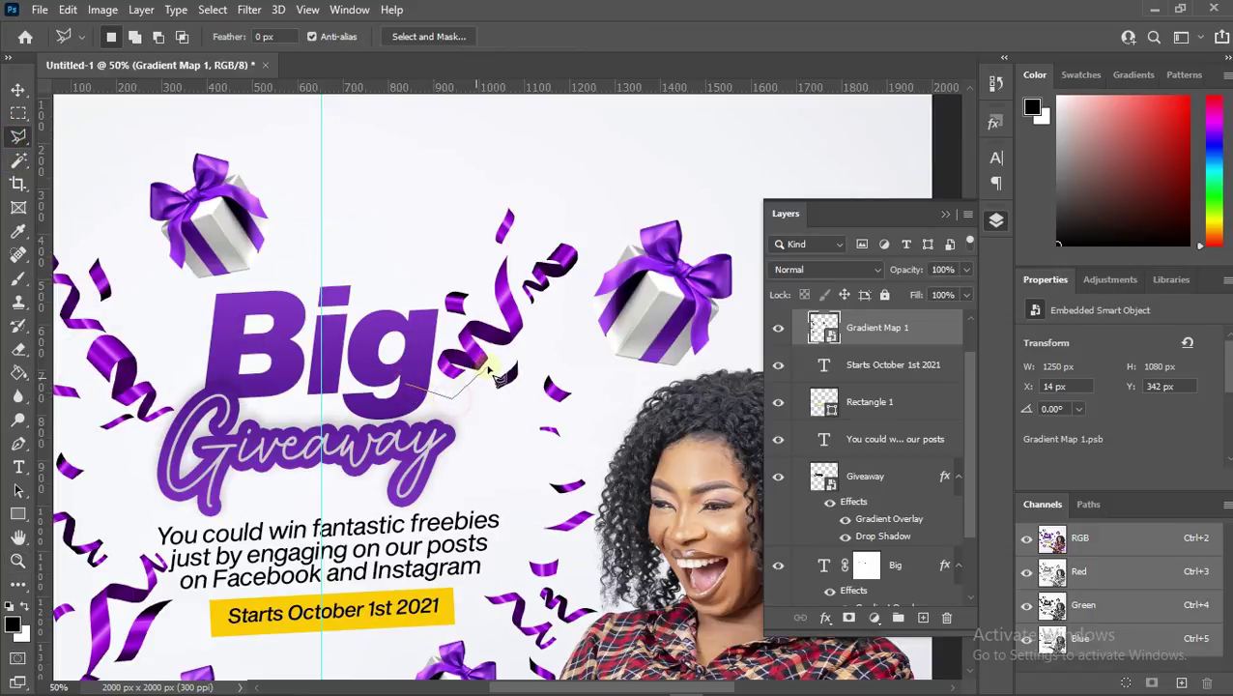
left_click(548, 328)
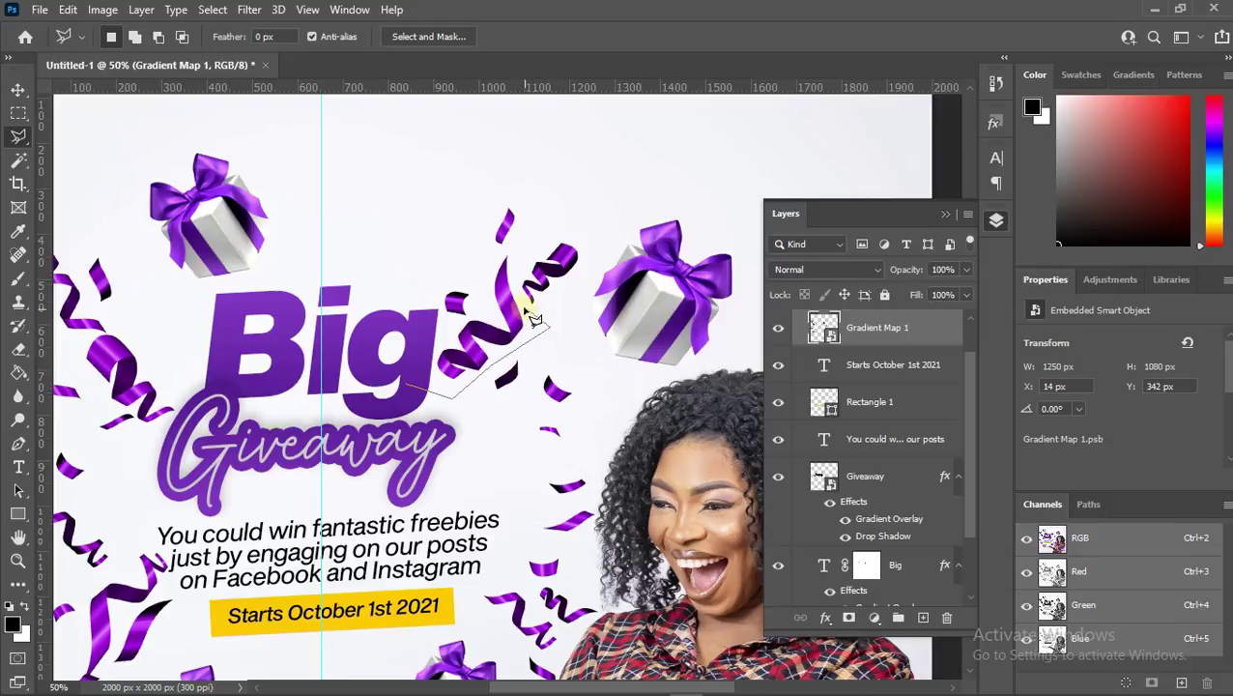
left_click(515, 258)
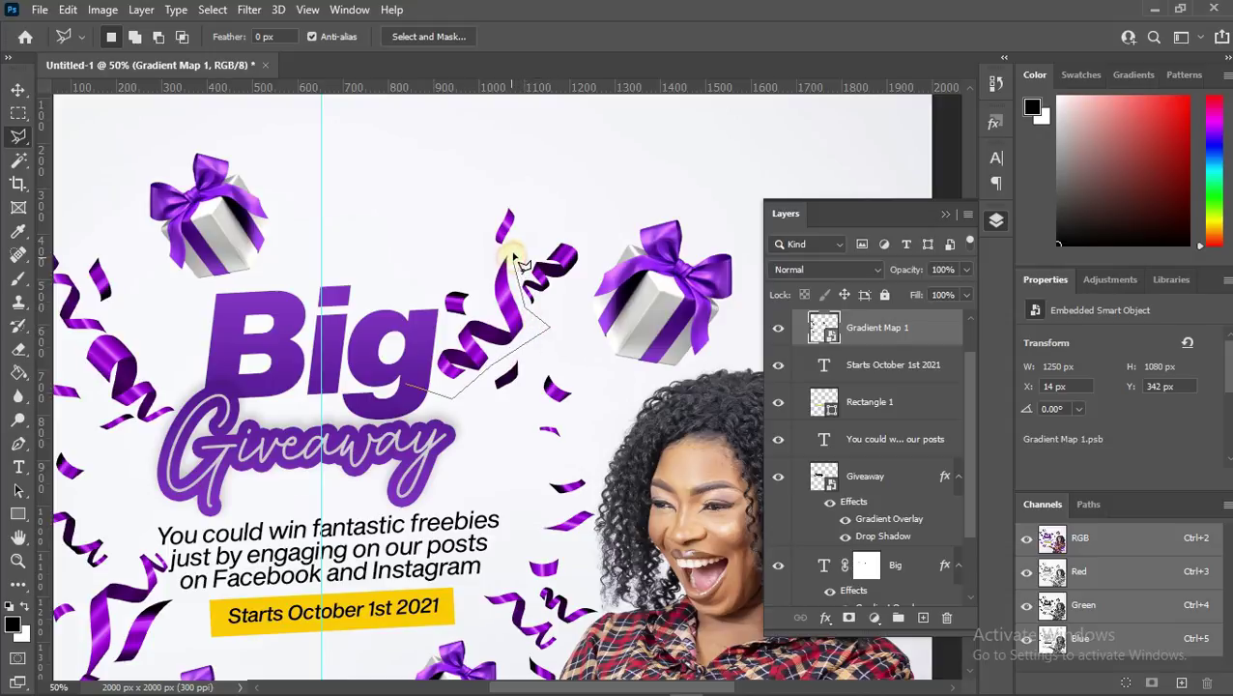
left_click(493, 249)
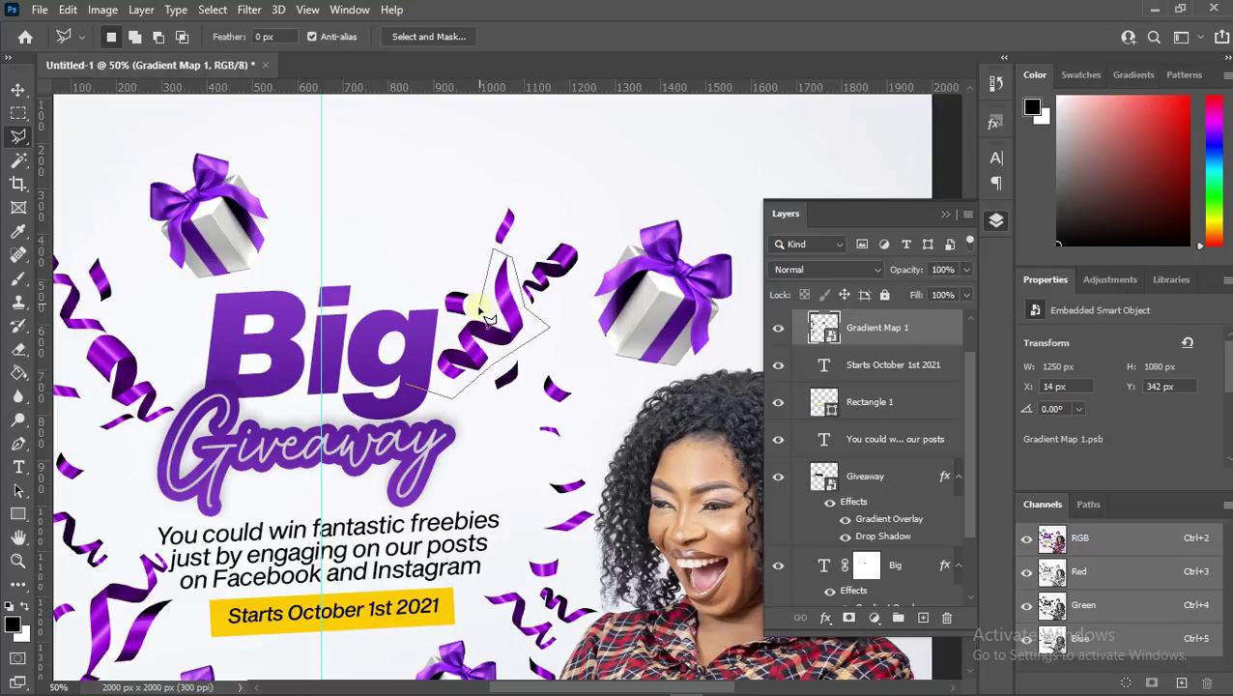
left_click(479, 308)
left_click(414, 388)
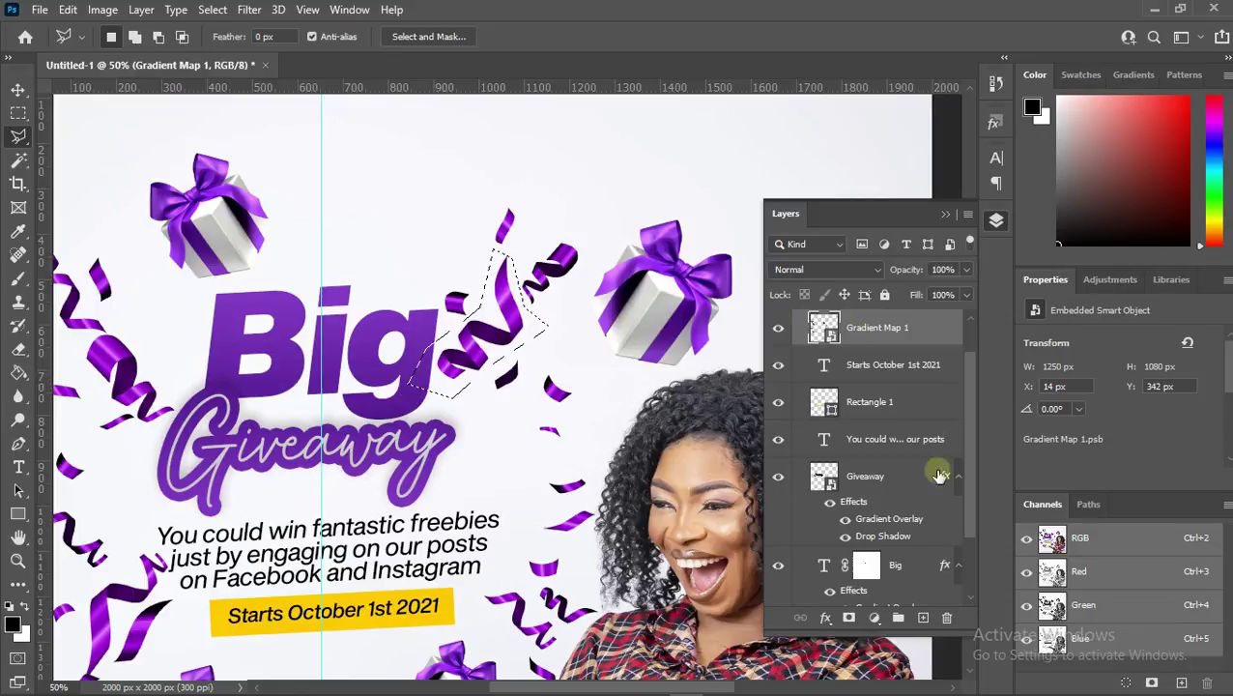
- Fill the ribbon selection on a new layer with yellow sampled from the date banner, then deselect
left_click(912, 616)
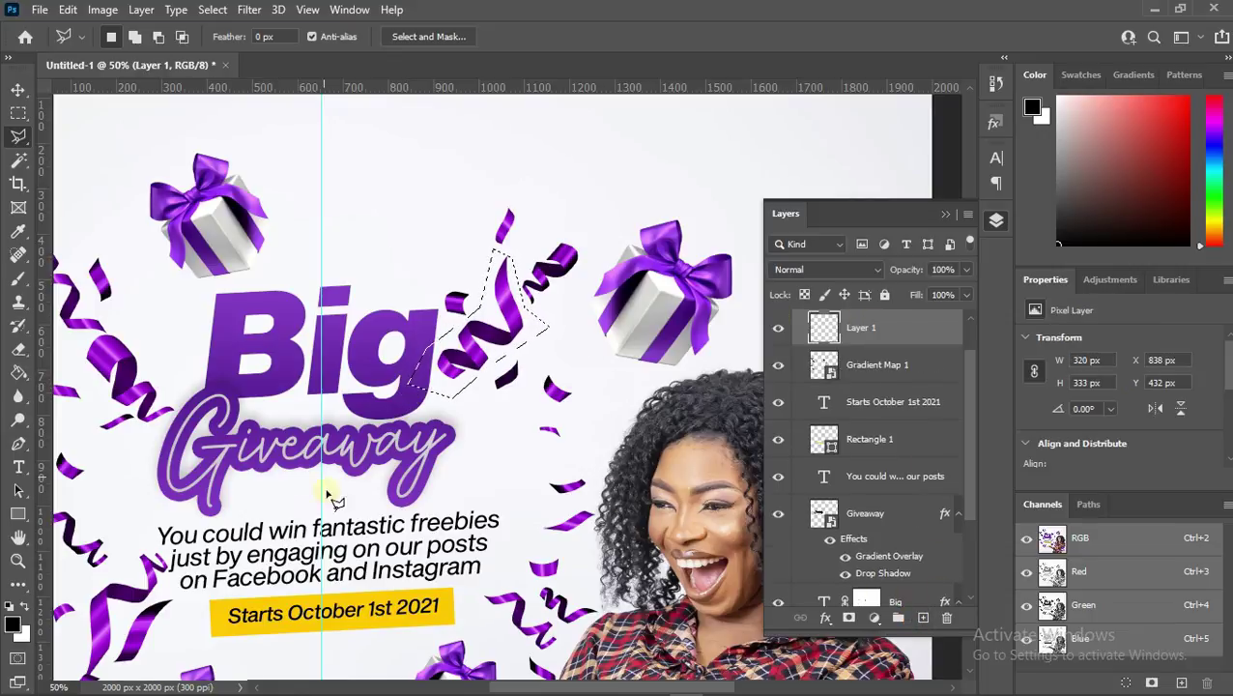
left_click(19, 239)
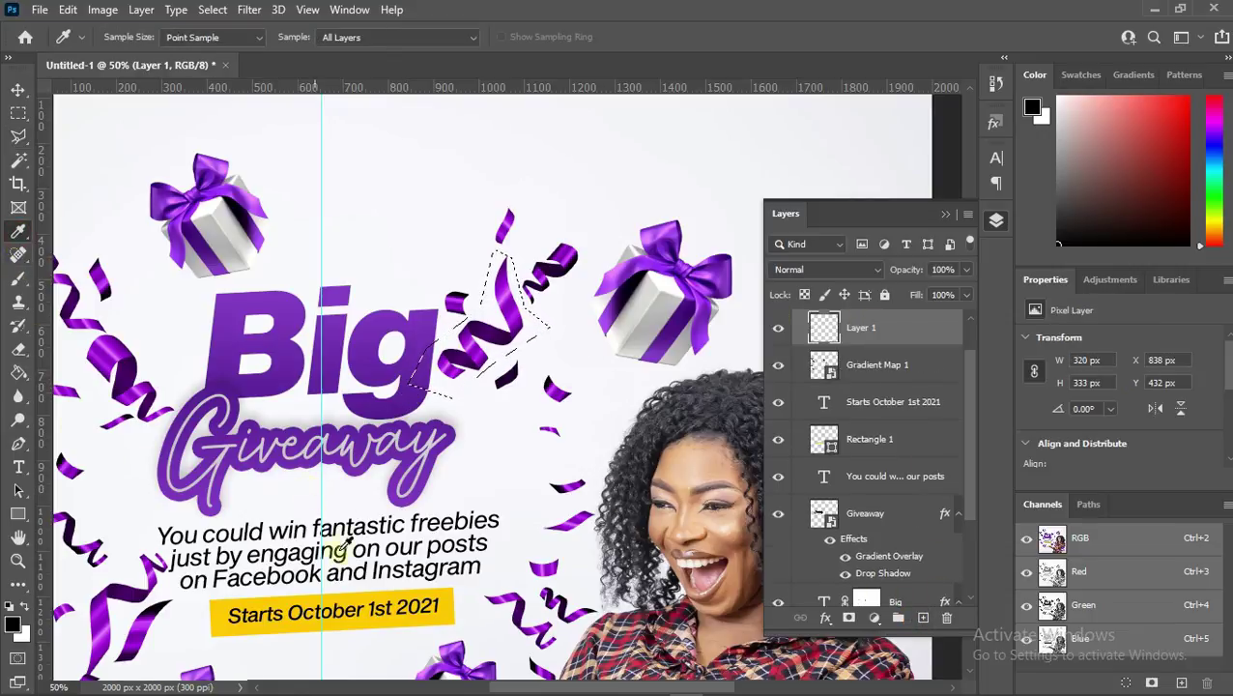
left_click(340, 618)
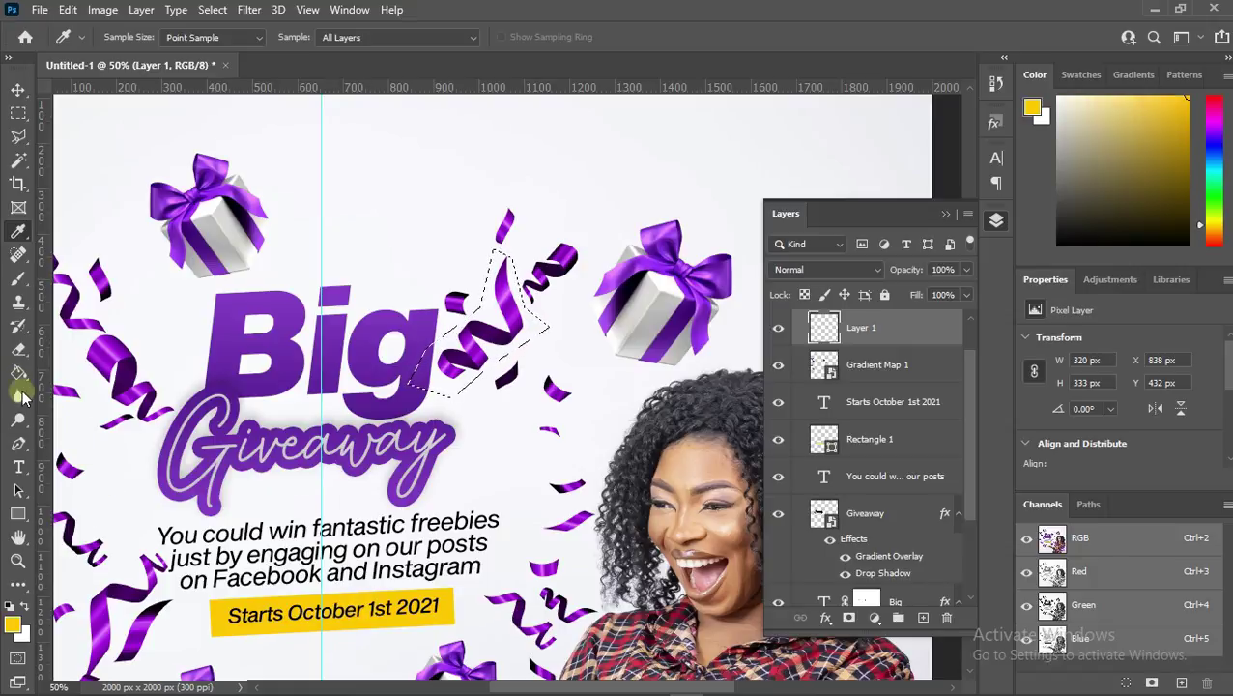
left_click(18, 372)
left_click(479, 332)
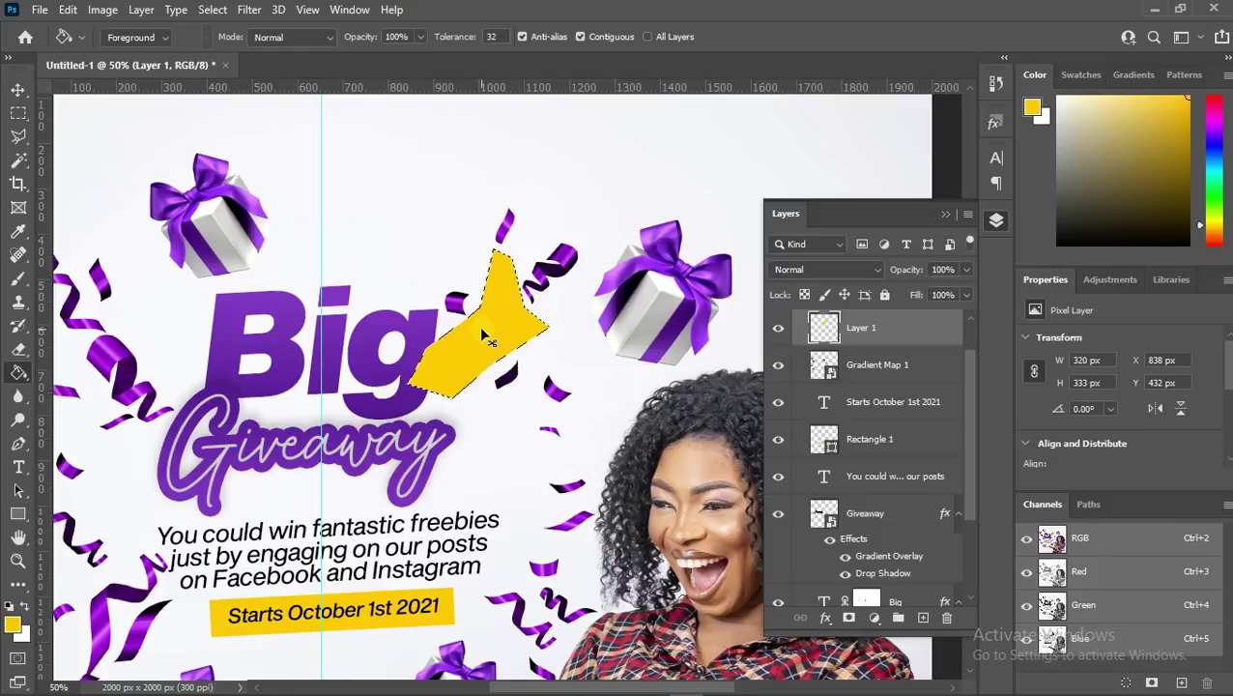
key("ctrl+d")
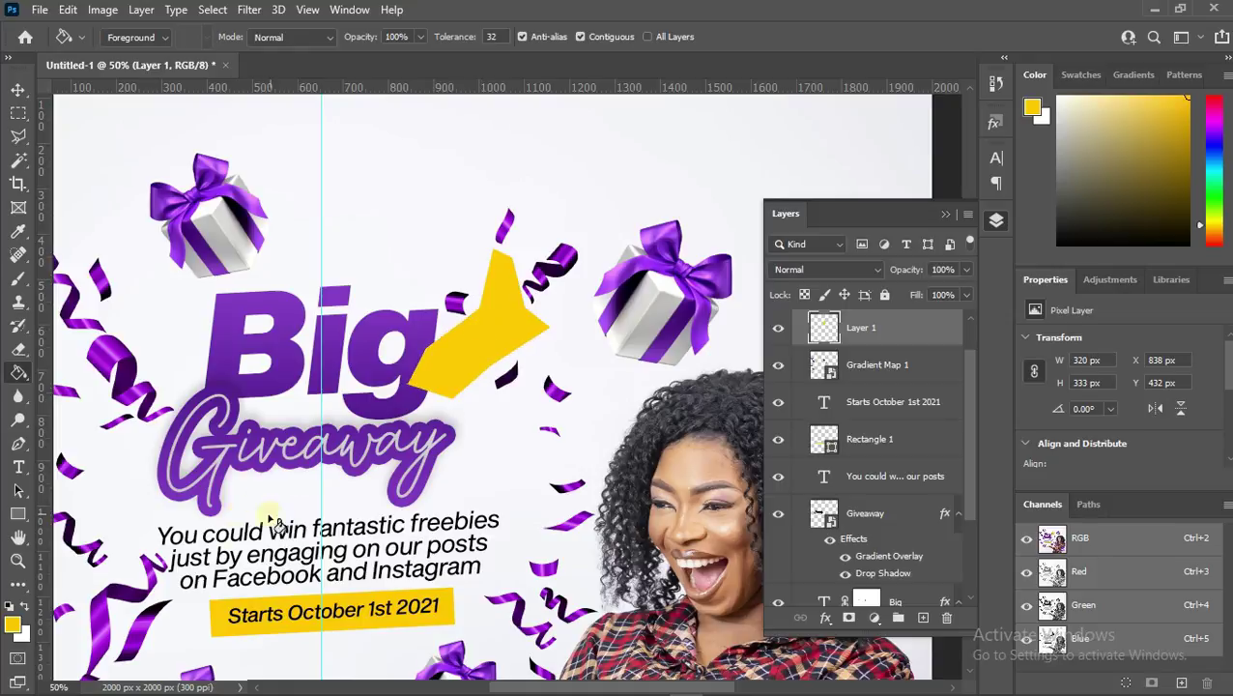
left_click(19, 536)
left_click_drag(190, 549, 308, 433)
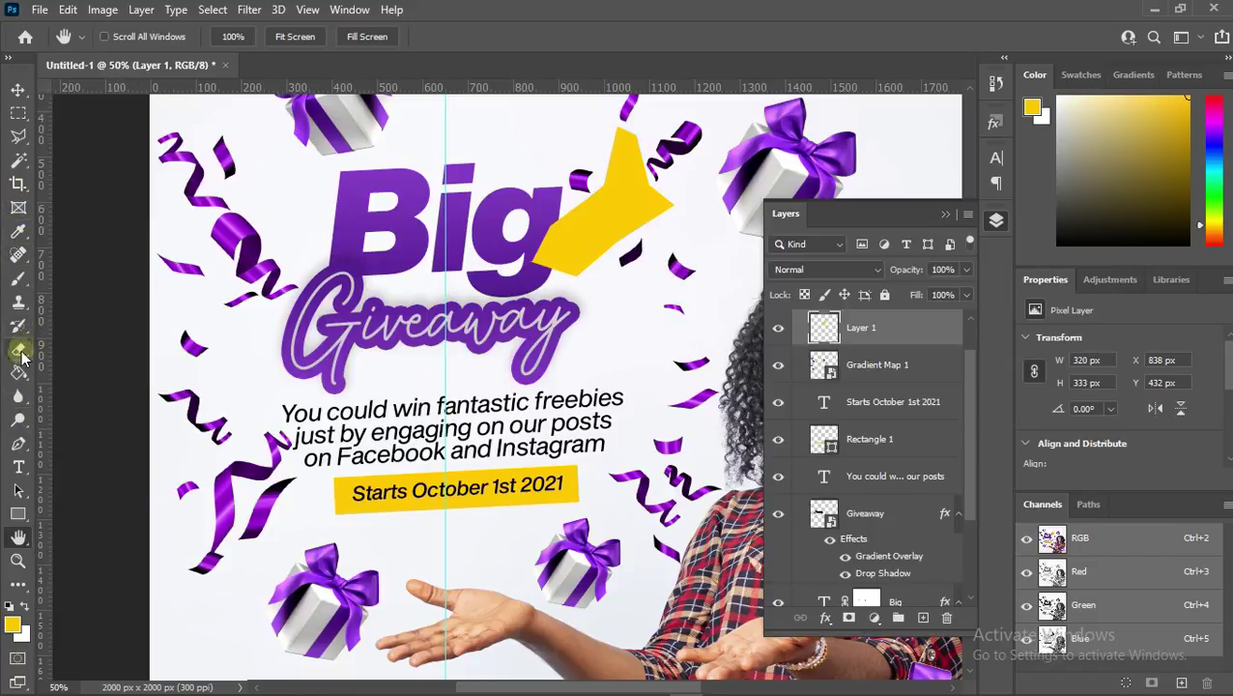
left_click(19, 443)
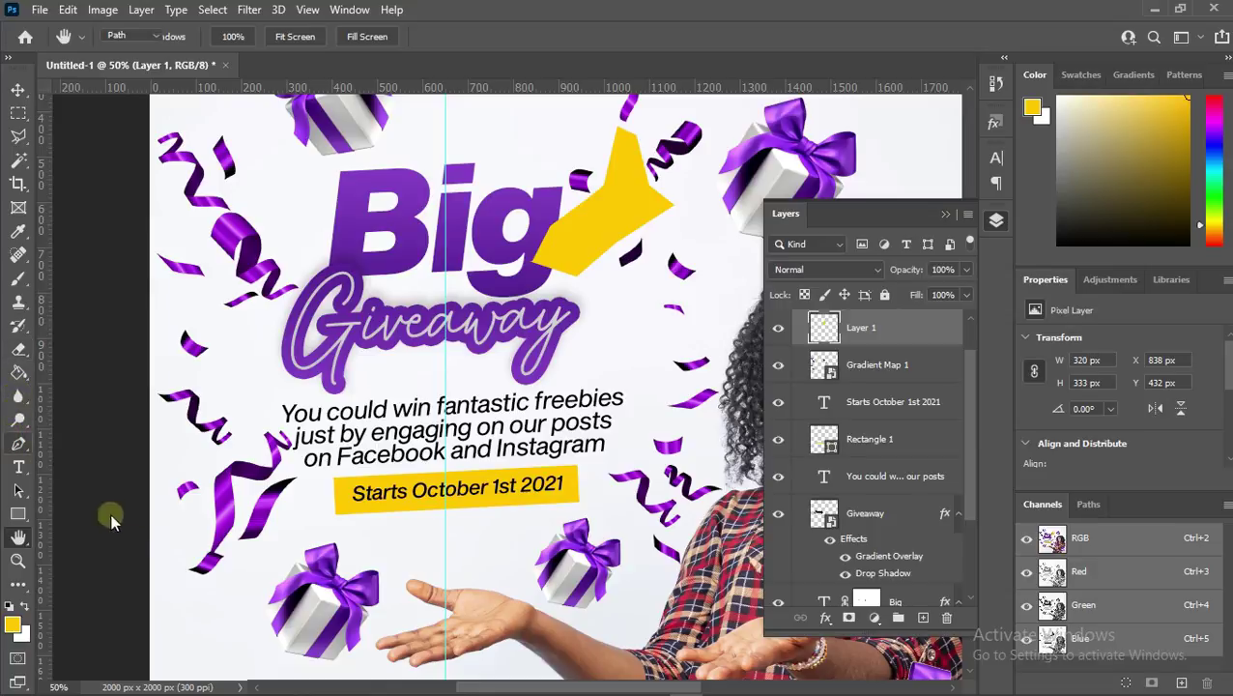
left_click(165, 599)
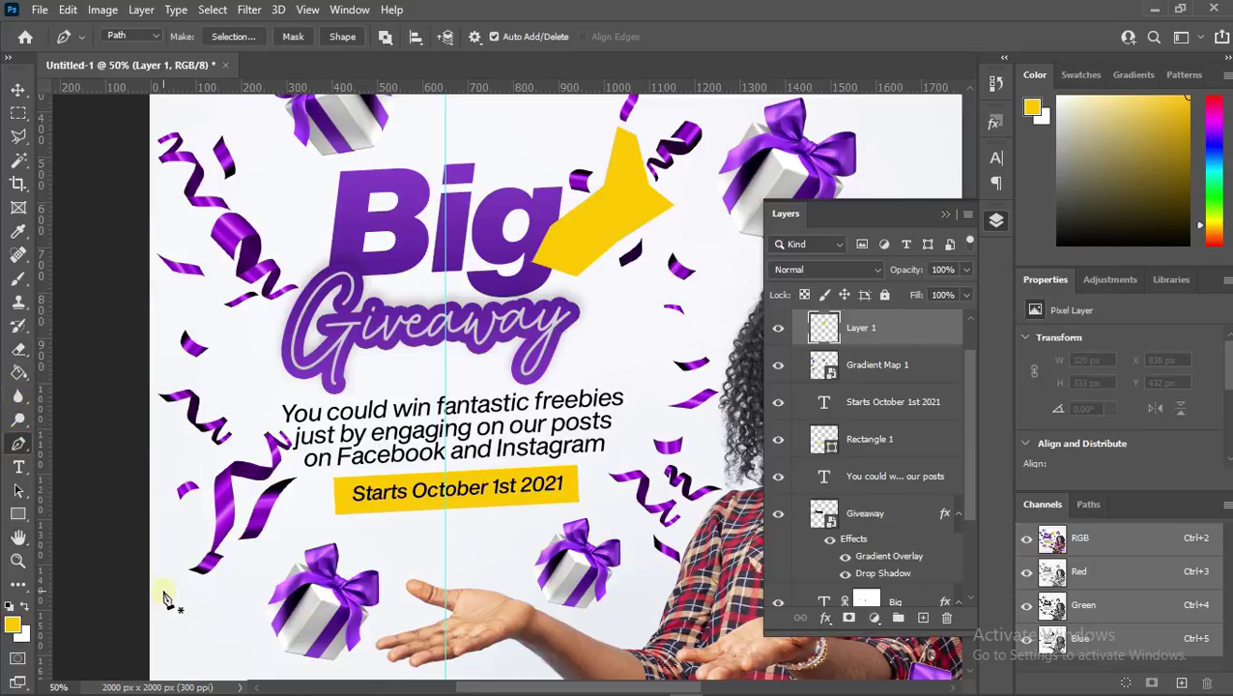
key("ctrl+z")
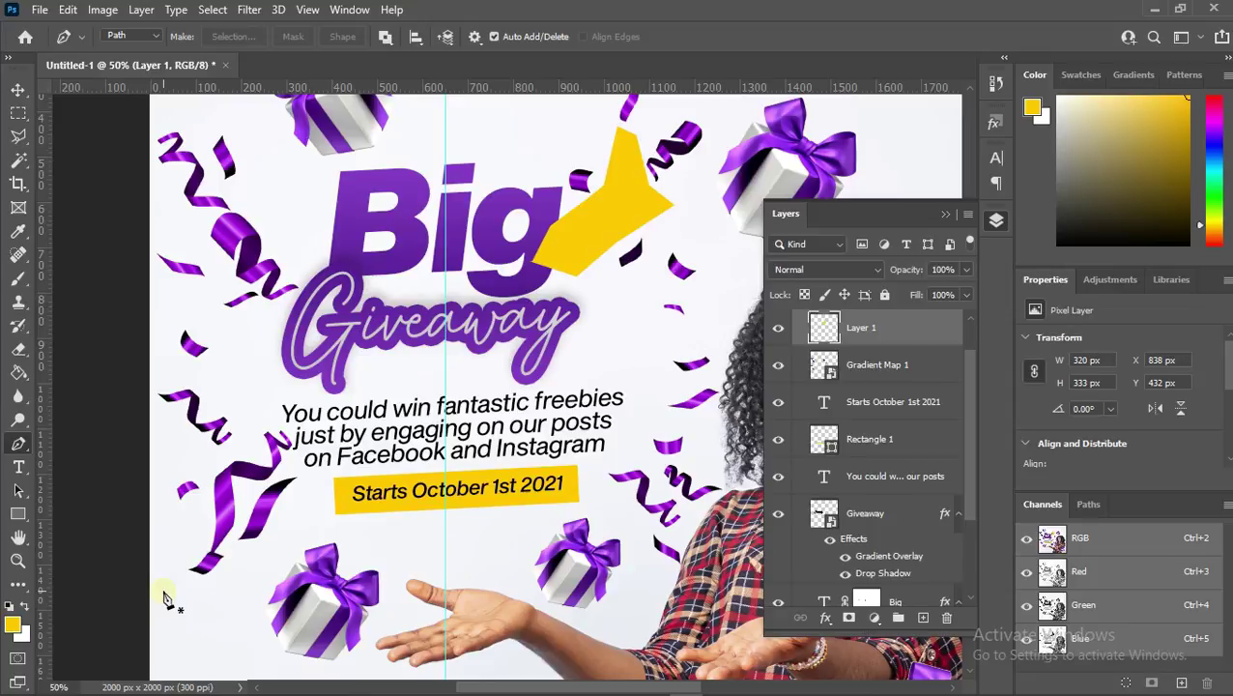
- Outline the large ribbon beside the paragraph text with the Polygonal Lasso, fill it with the same yellow and deselect
left_click(18, 135)
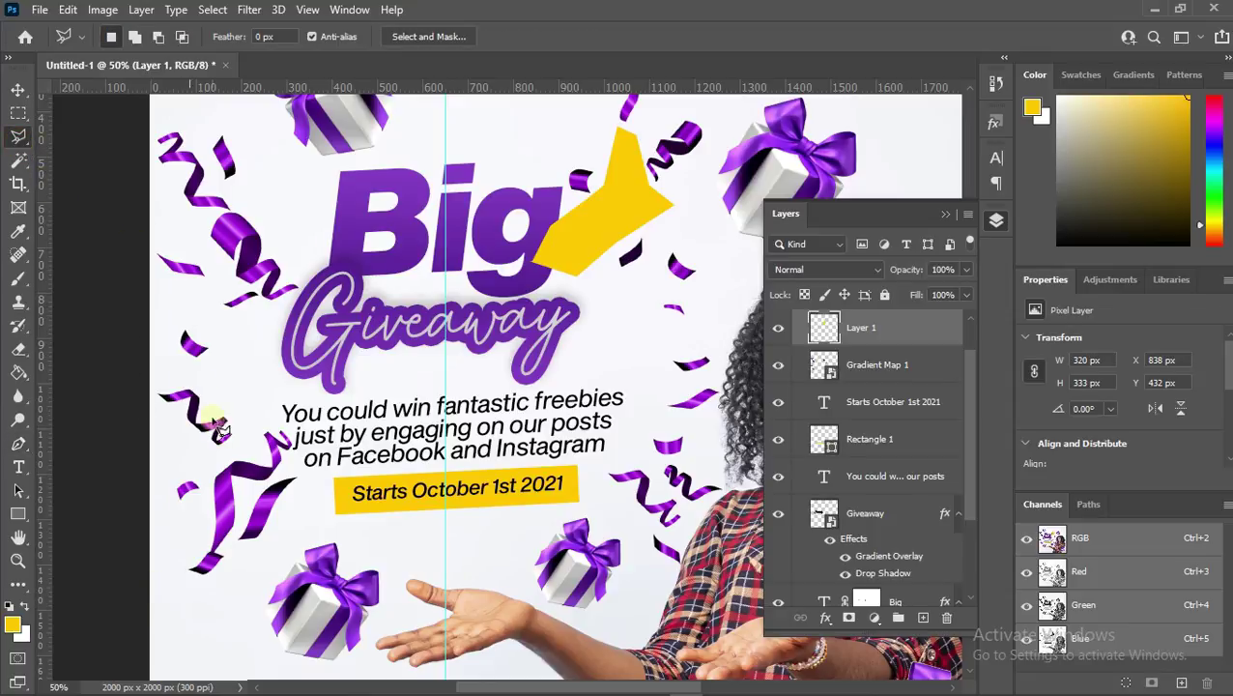
mouse_move(161, 571)
left_mouse_down()
mouse_move(203, 528)
mouse_move(211, 465)
mouse_move(263, 439)
mouse_move(277, 399)
mouse_move(320, 424)
mouse_move(307, 460)
mouse_move(249, 497)
mouse_move(217, 585)
mouse_move(168, 609)
mouse_move(158, 577)
left_mouse_up()
left_click(159, 572)
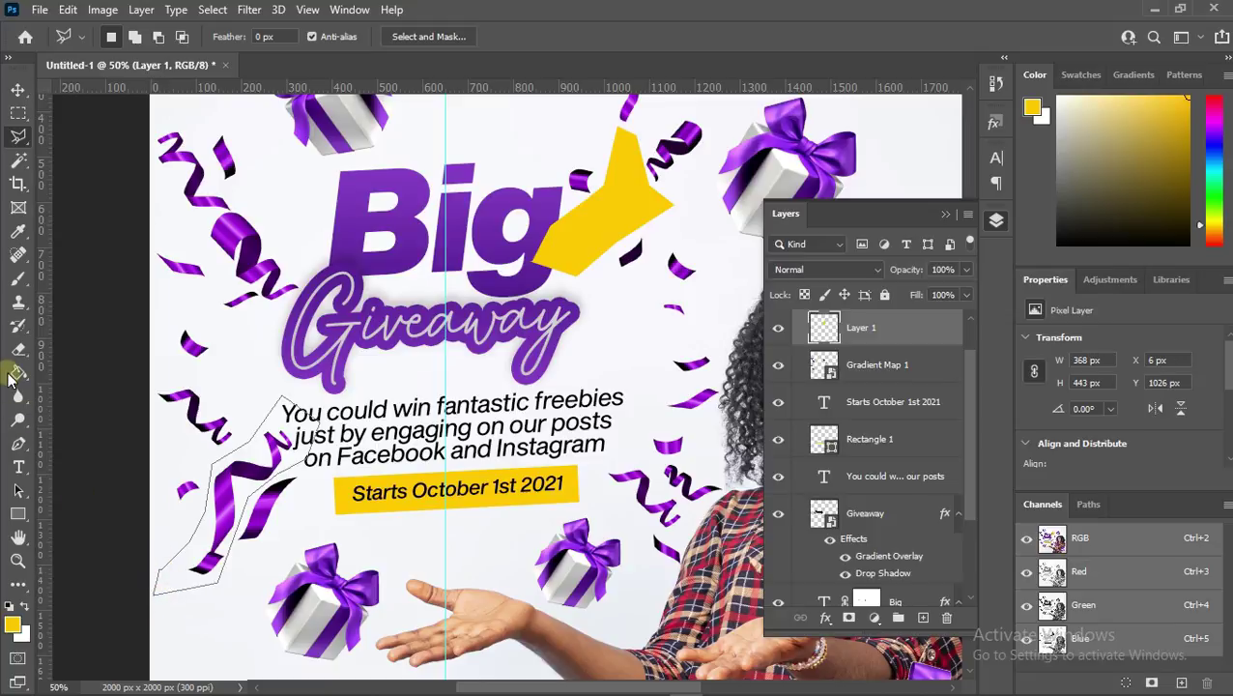
left_click(18, 374)
left_click(210, 542)
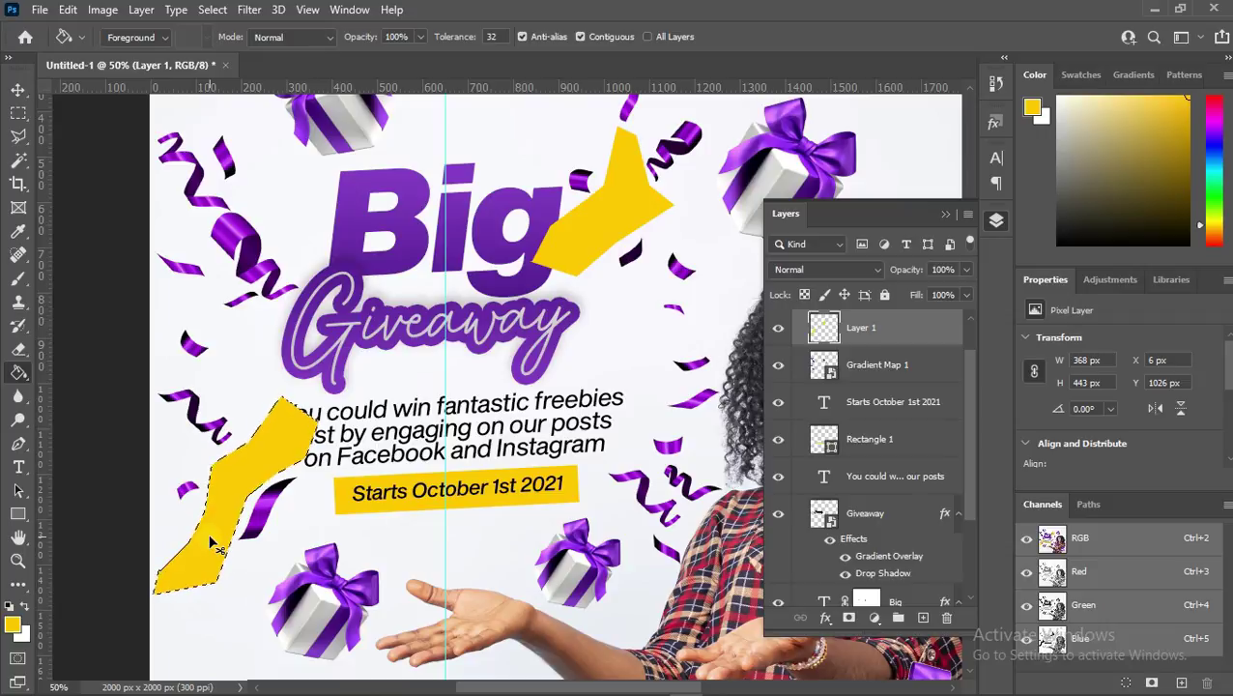
key("ctrl+d")
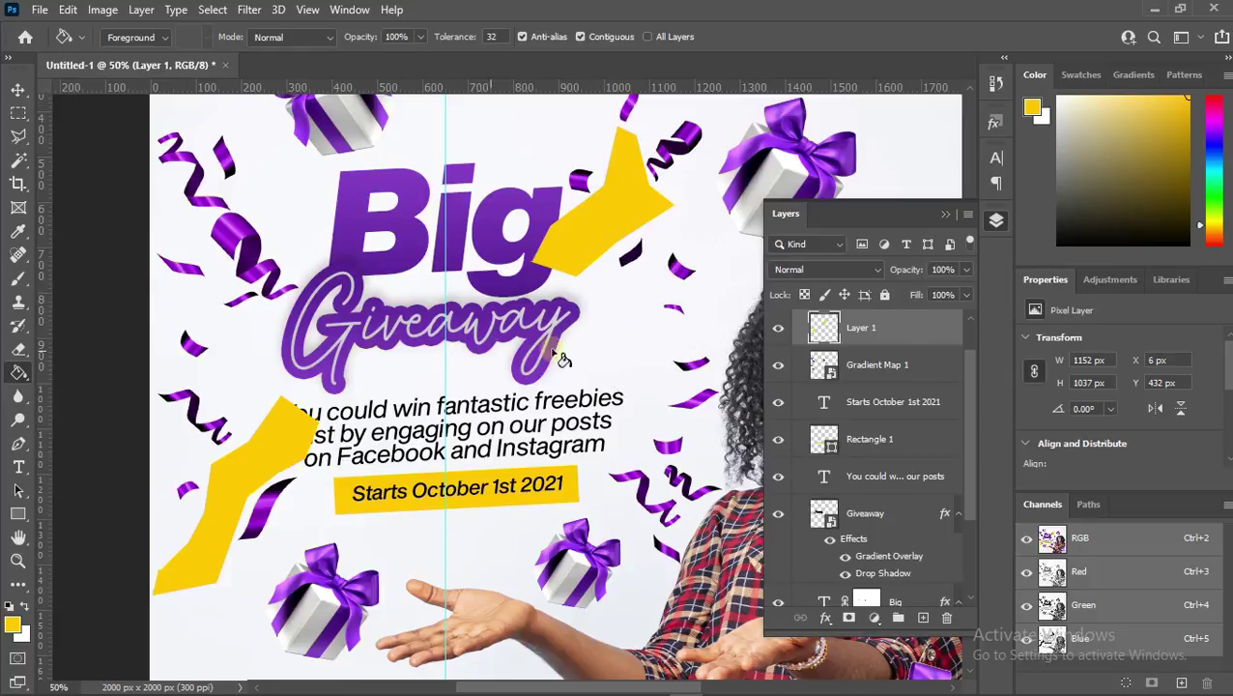
- Clip the yellow fill layer to the confetti smart object and check the whole flyer
right_click(891, 329)
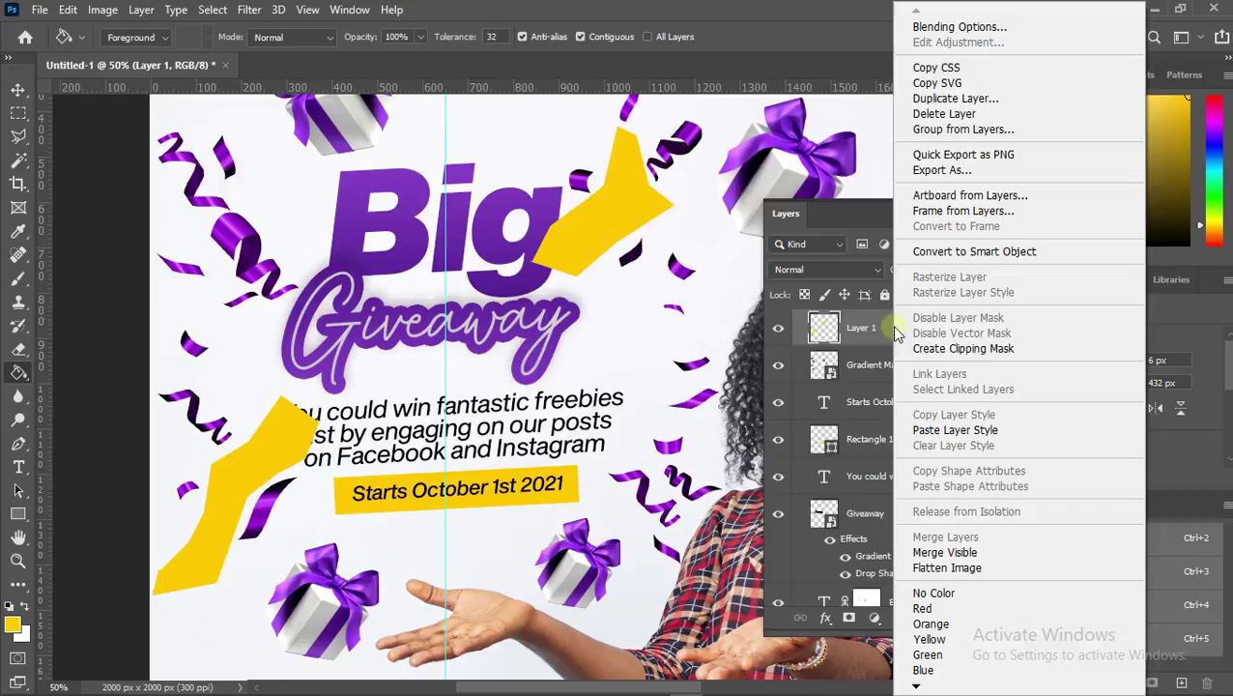
left_click(942, 347)
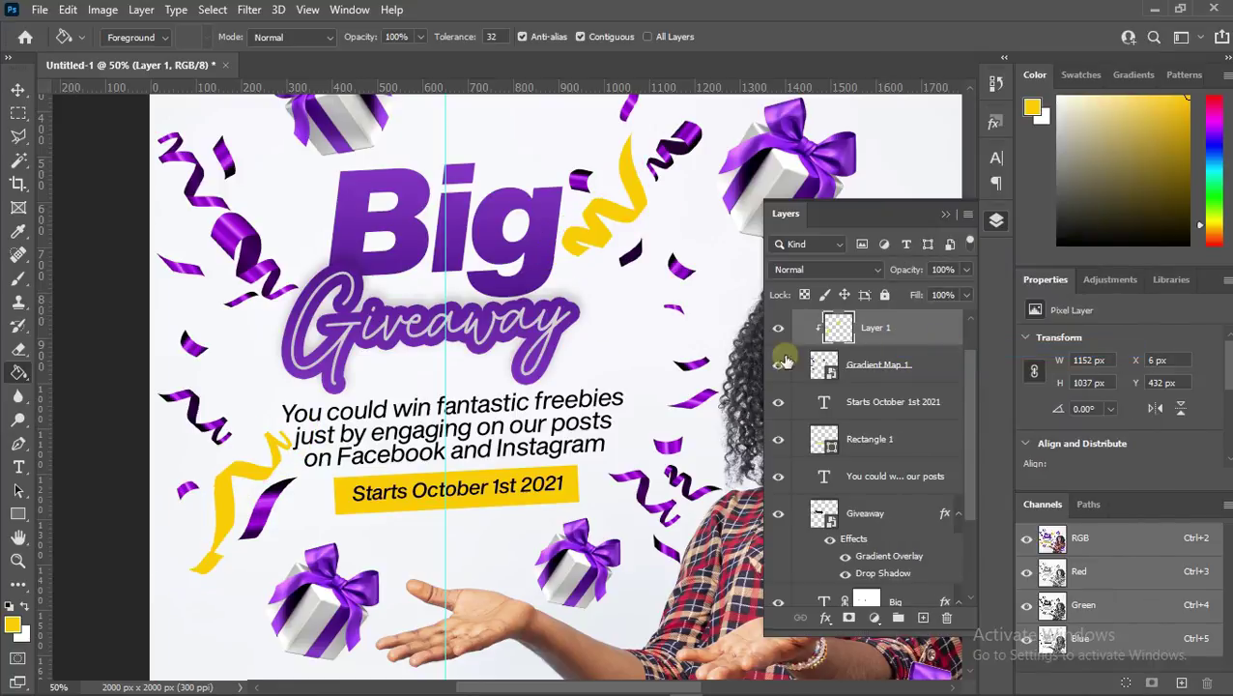
left_click(21, 560)
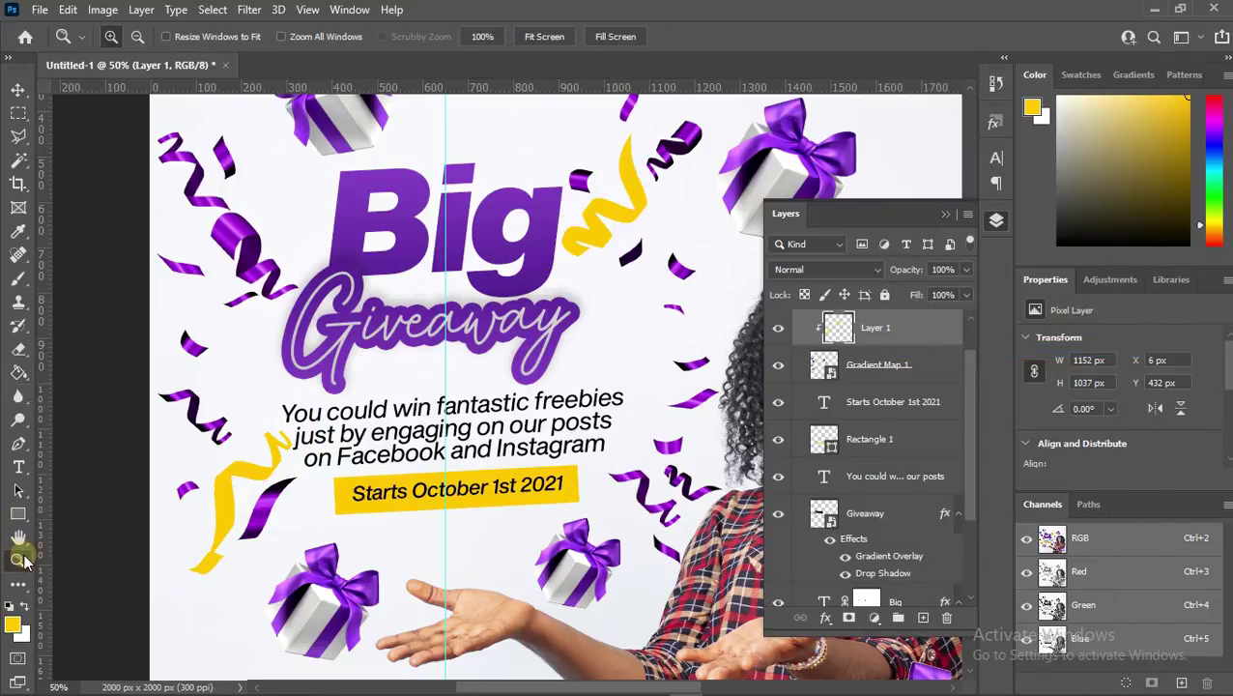
left_click(508, 376, "alt")
left_click(554, 440, "alt")
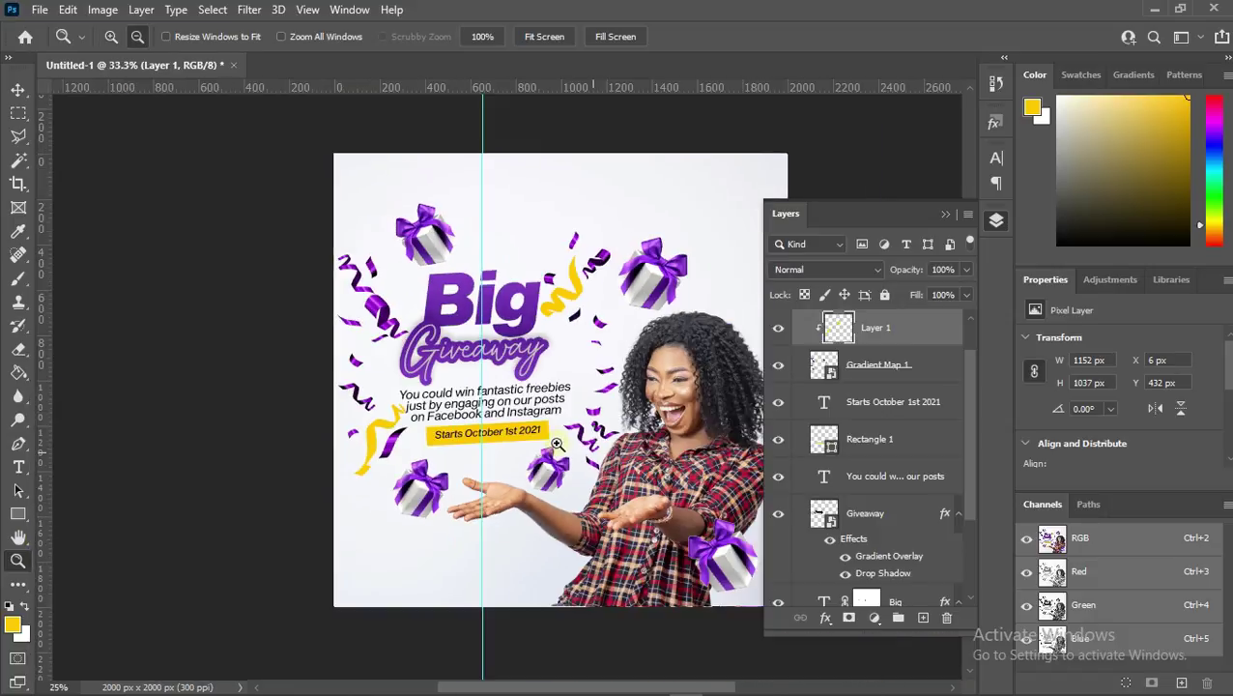
left_click(555, 455, "alt")
key("alt")
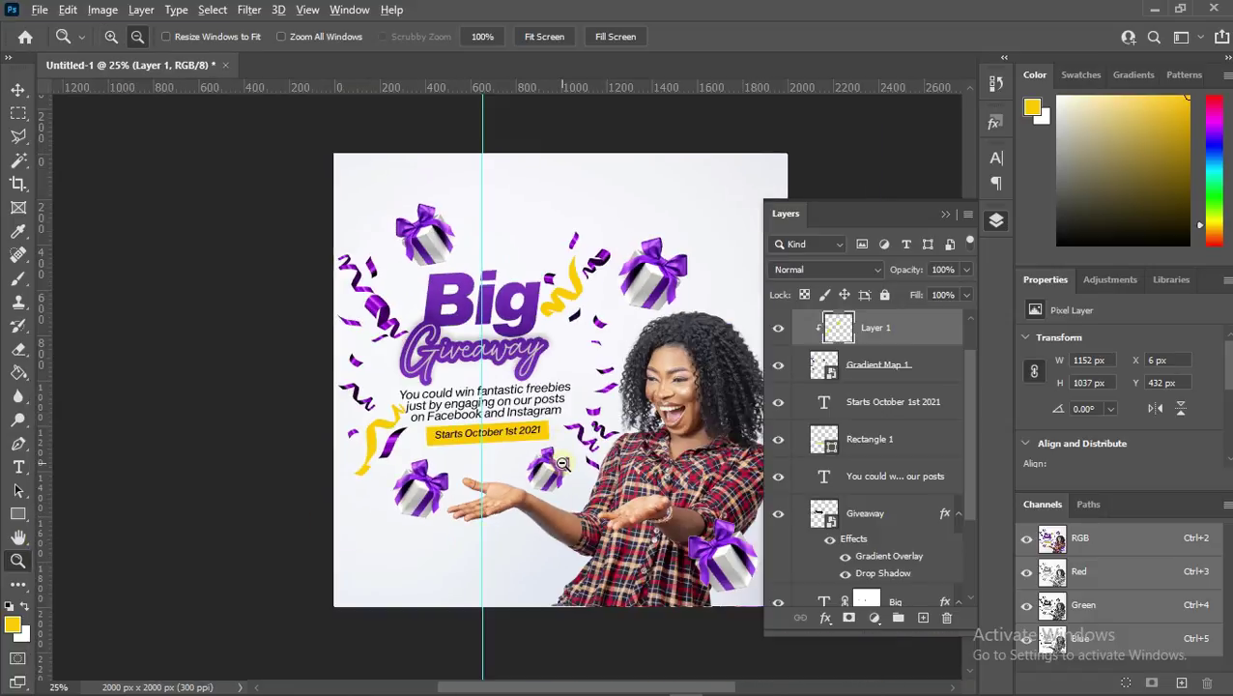
left_click(563, 463, "alt")
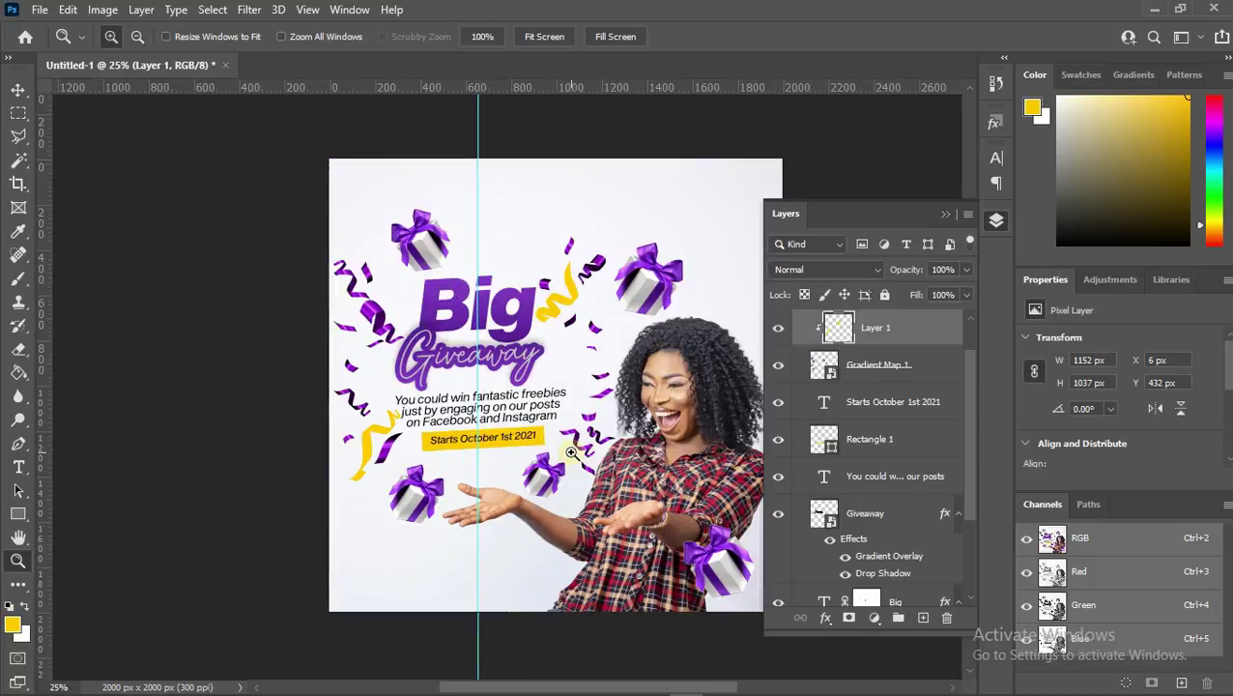
left_click(18, 92)
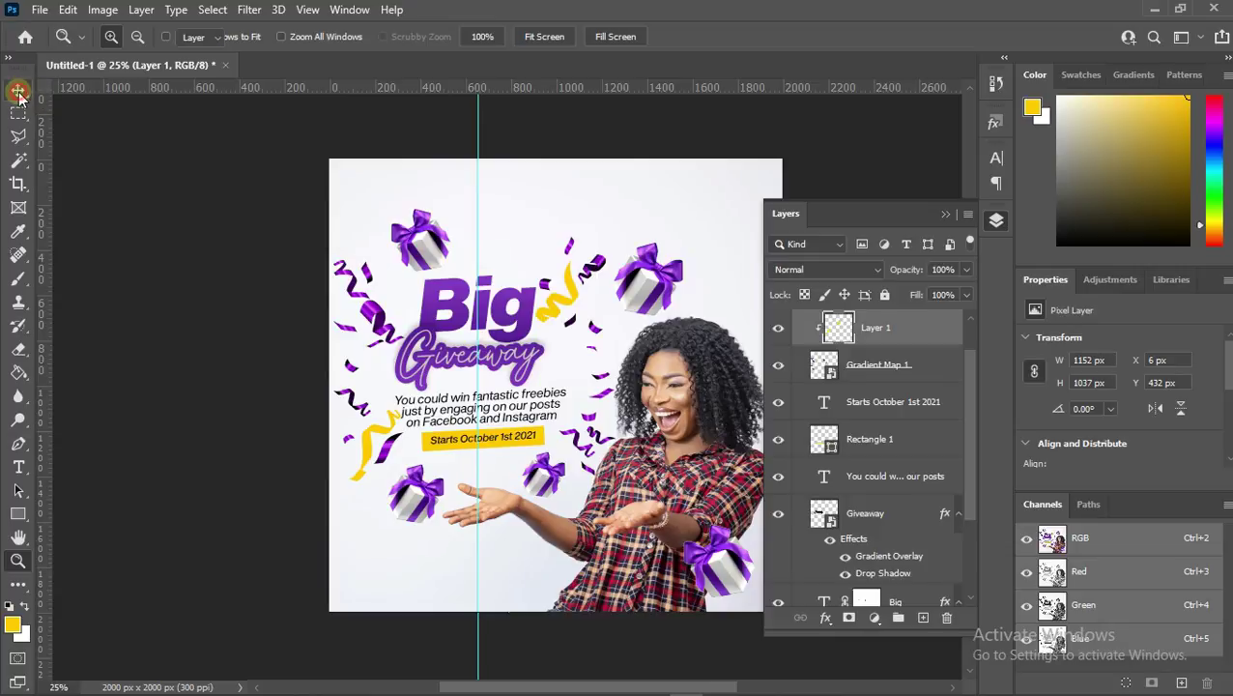
left_click(407, 519)
left_click_drag(406, 517, 398, 519)
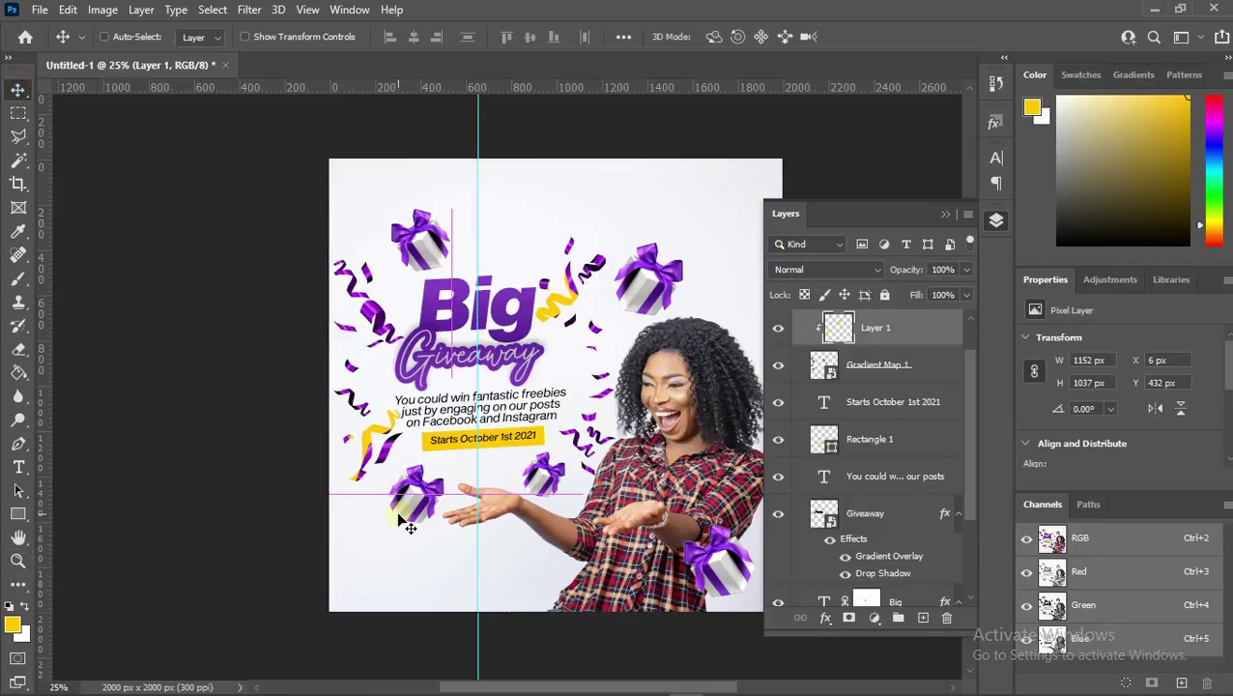
key("ctrl")
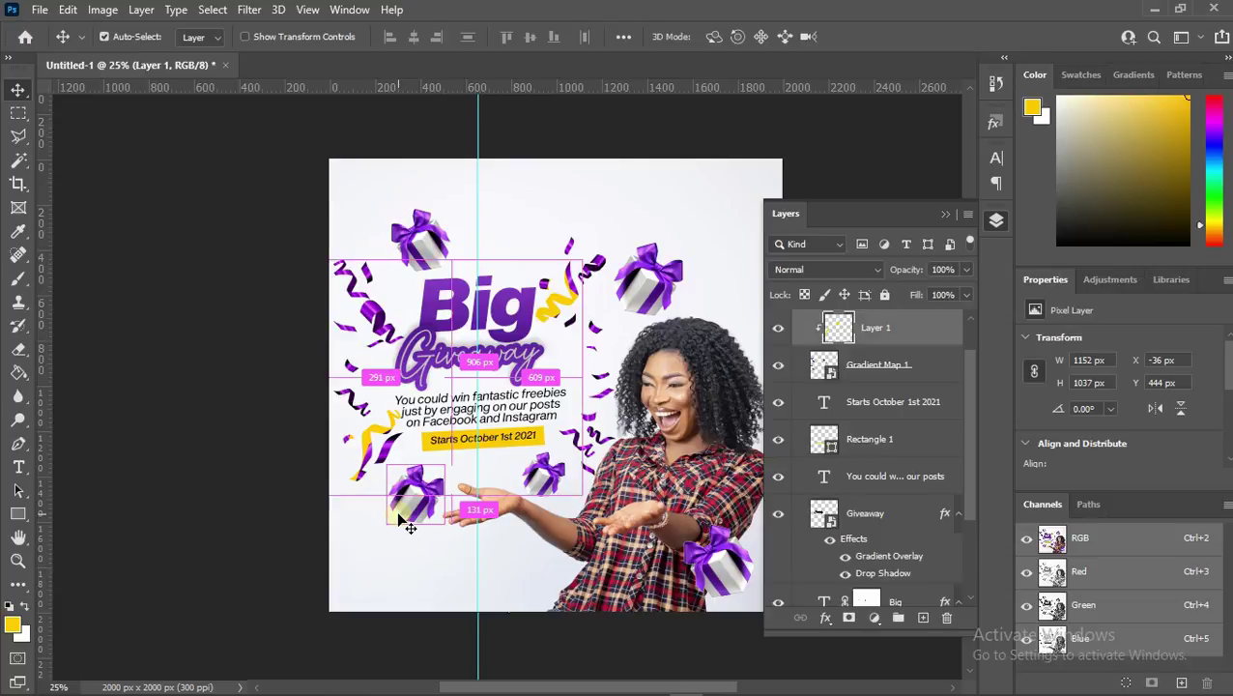
key("ctrl+z")
- Duplicate the gift box near the woman's outstretched fingertips and place the copy above the "g" of "Big"
right_click(427, 509)
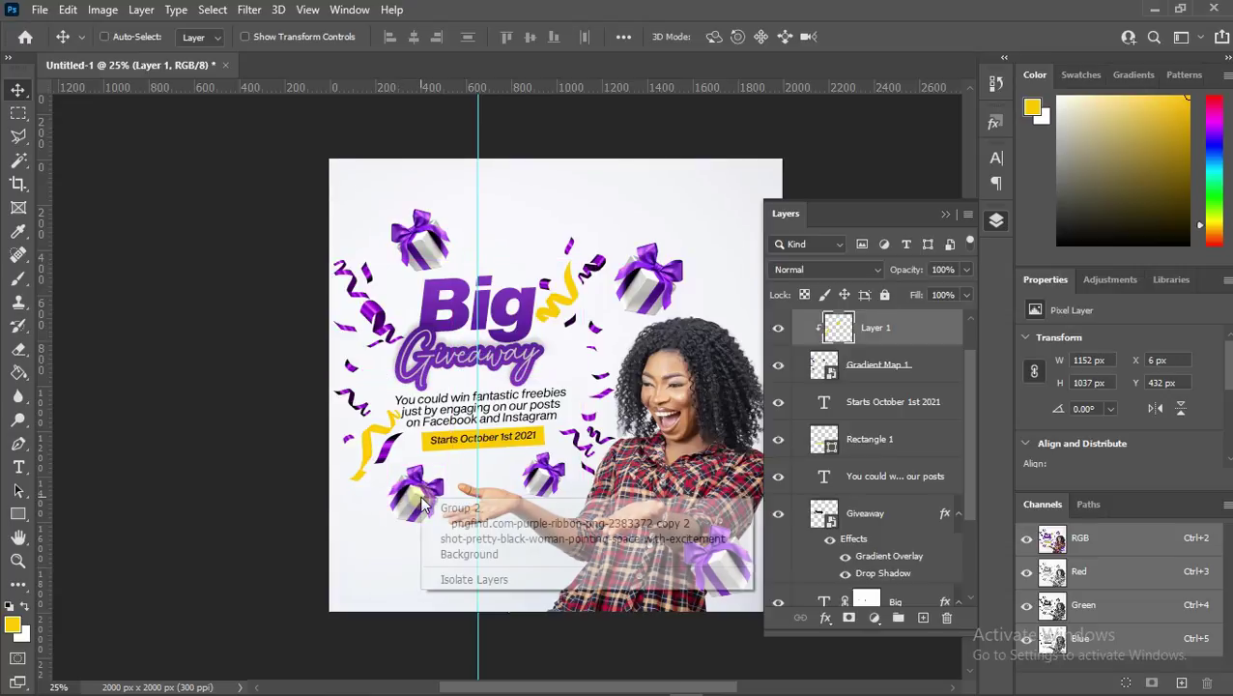
left_click(458, 523)
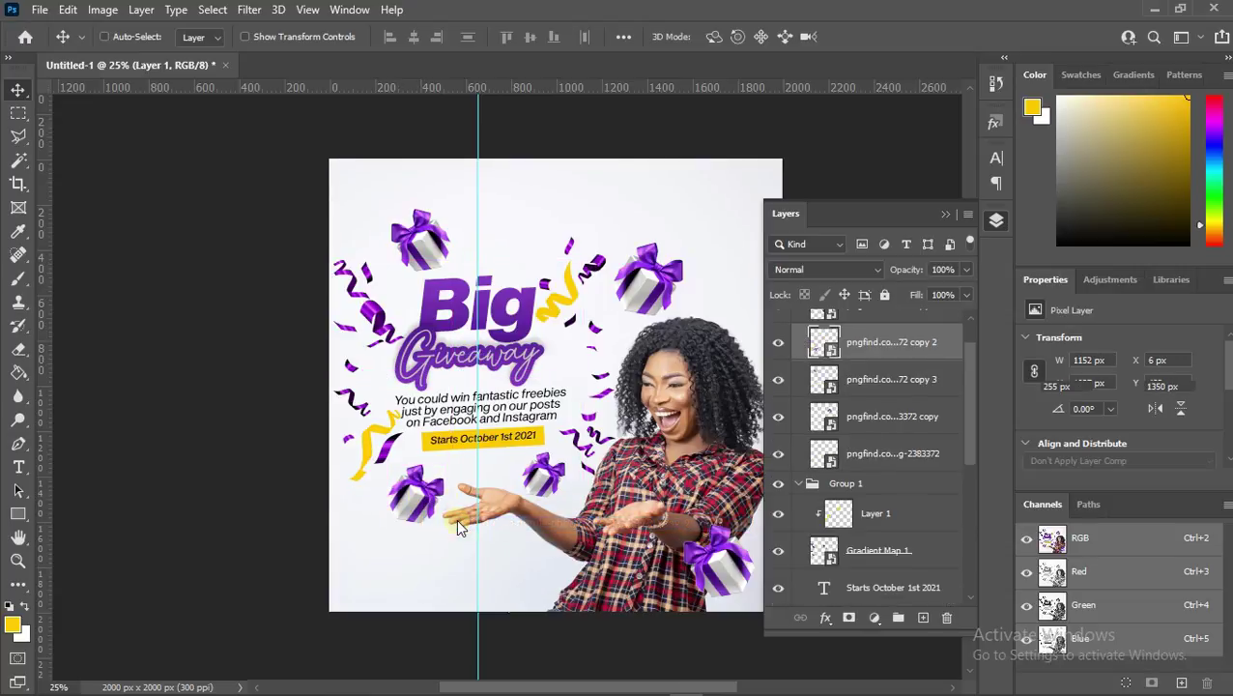
key("ctrl")
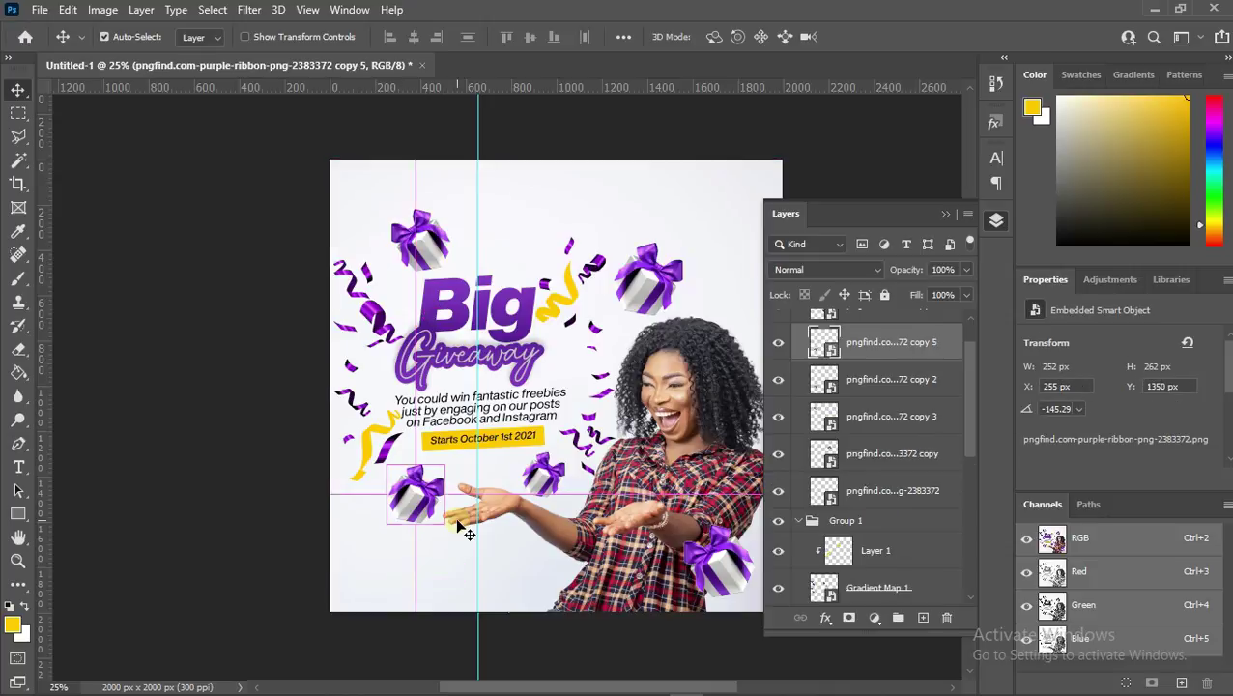
left_click_drag(417, 514, 523, 263)
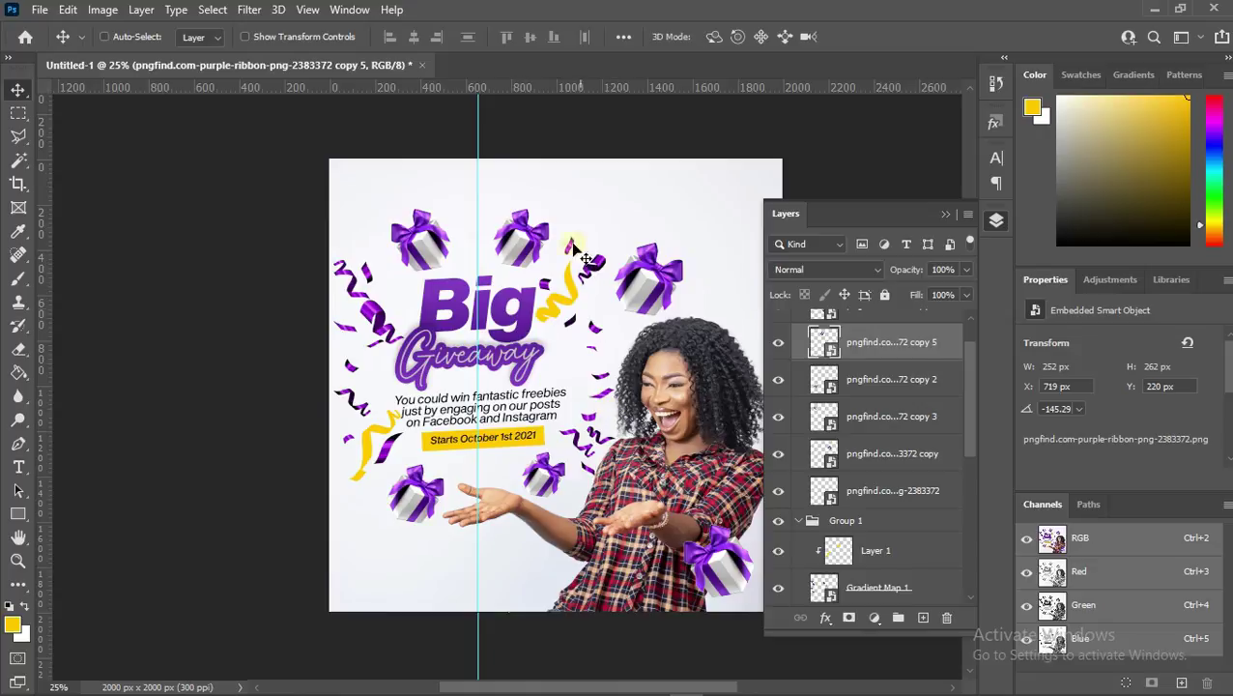
scroll(887, 391, "up", 1)
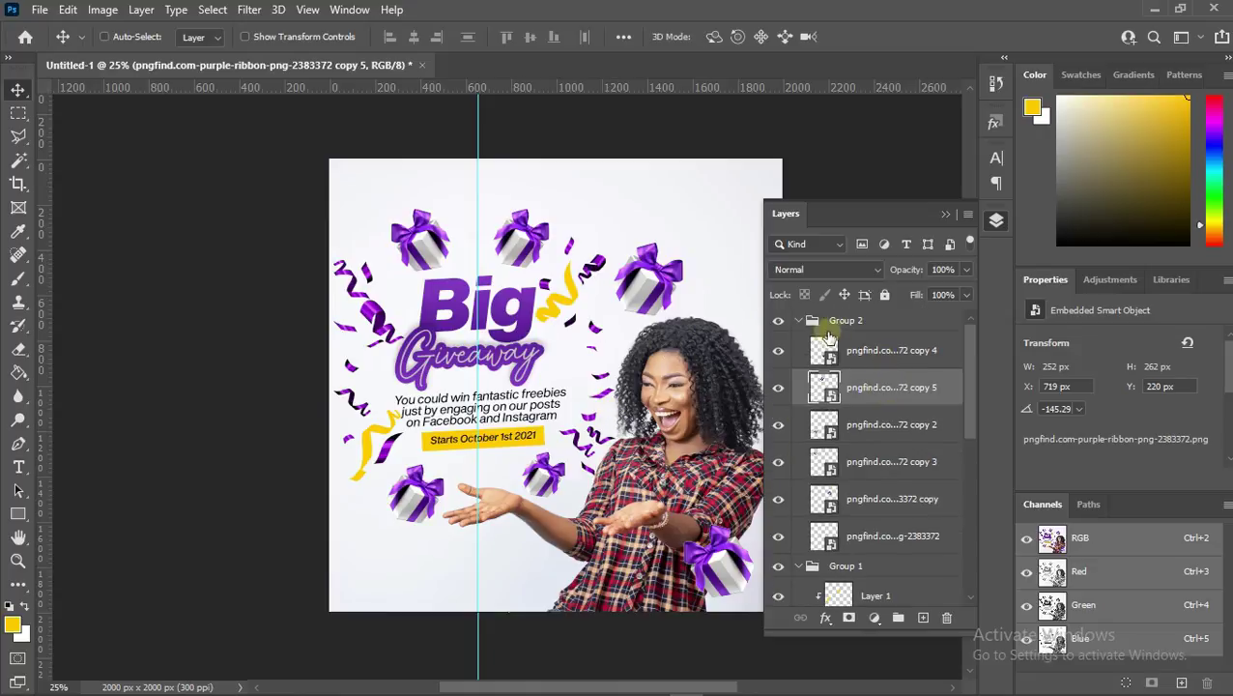
- Check which gift boxes Group 2 contains and convert the group to a smart object
left_click(792, 323)
left_click(780, 325)
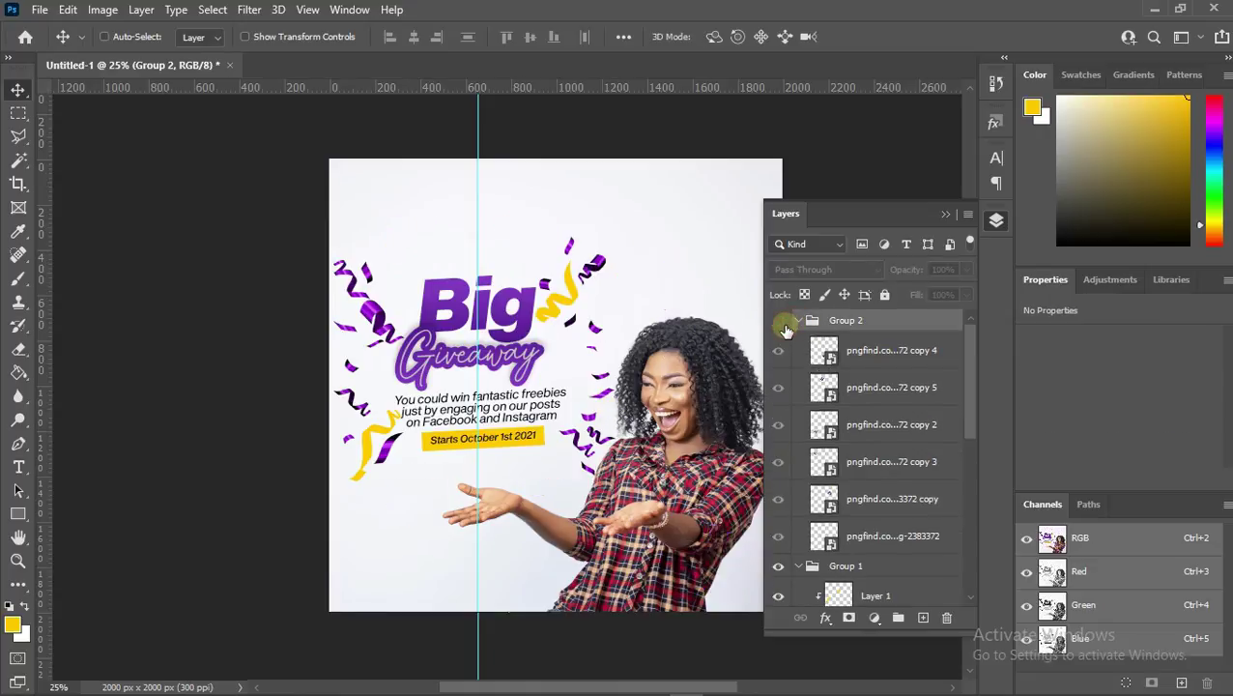
left_click(779, 323)
left_click(780, 324)
left_click(781, 324)
right_click(845, 328)
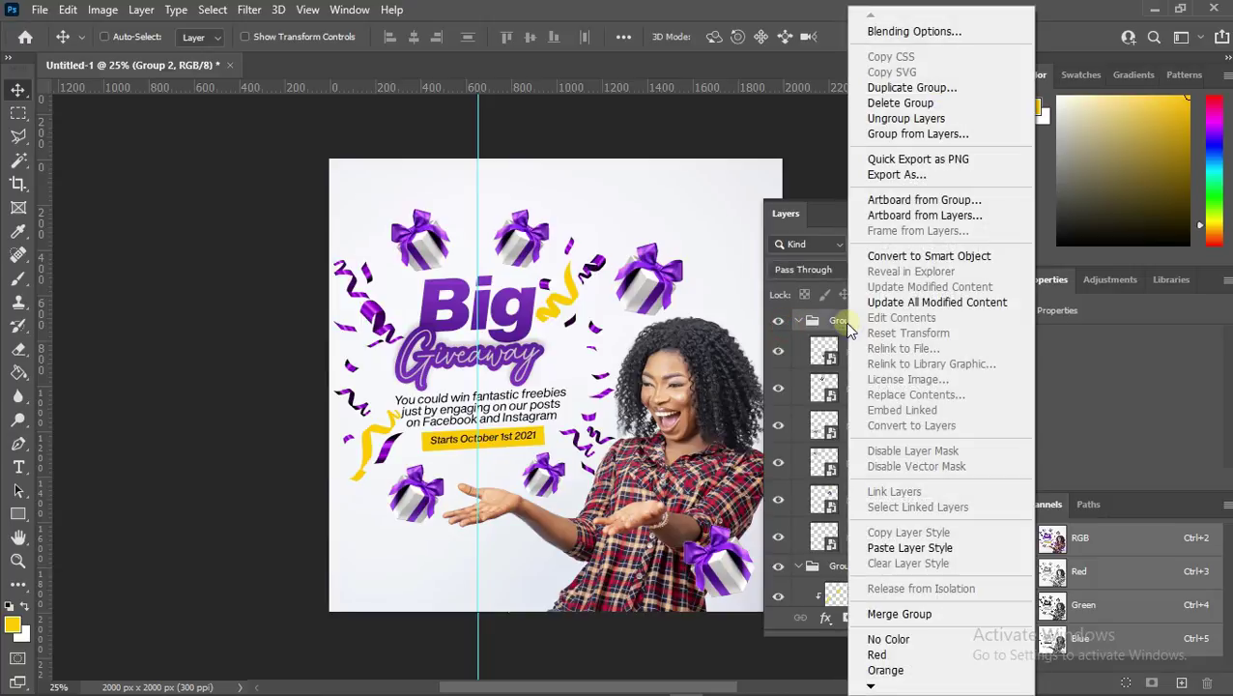
left_click(926, 256)
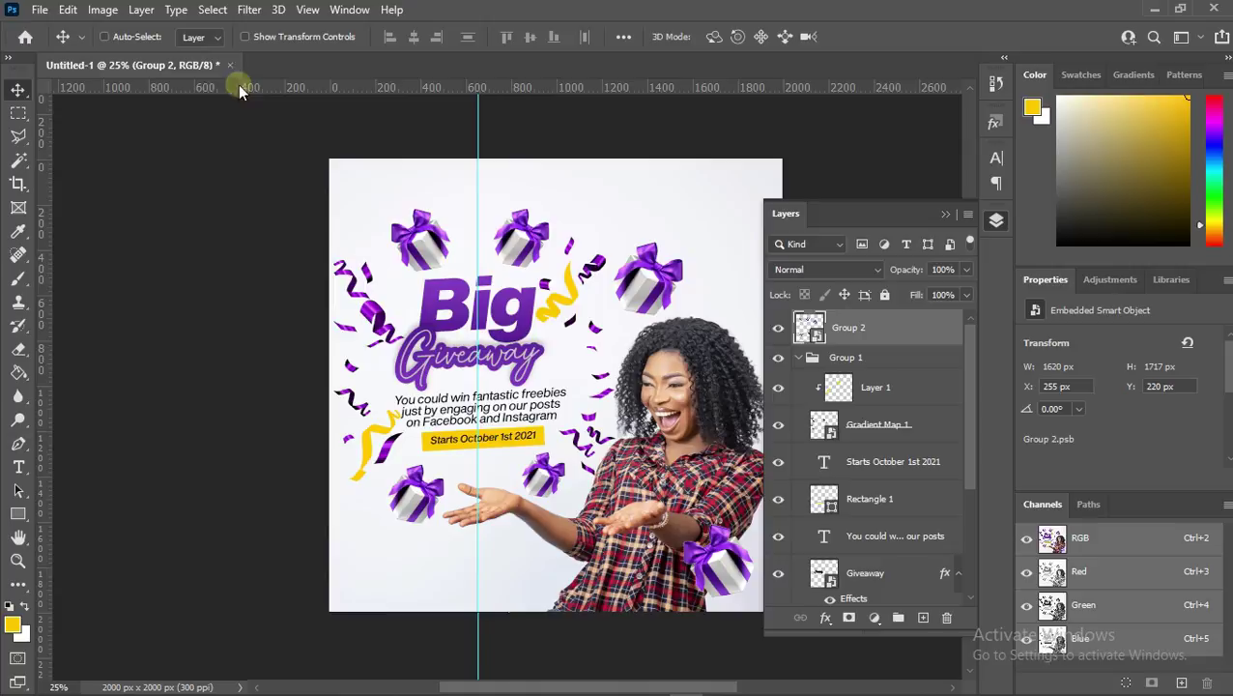
- Apply a Motion Blur to the gift boxes smart object with a 76° angle and a distance of 25 pixels
left_click(248, 10)
left_click(582, 371)
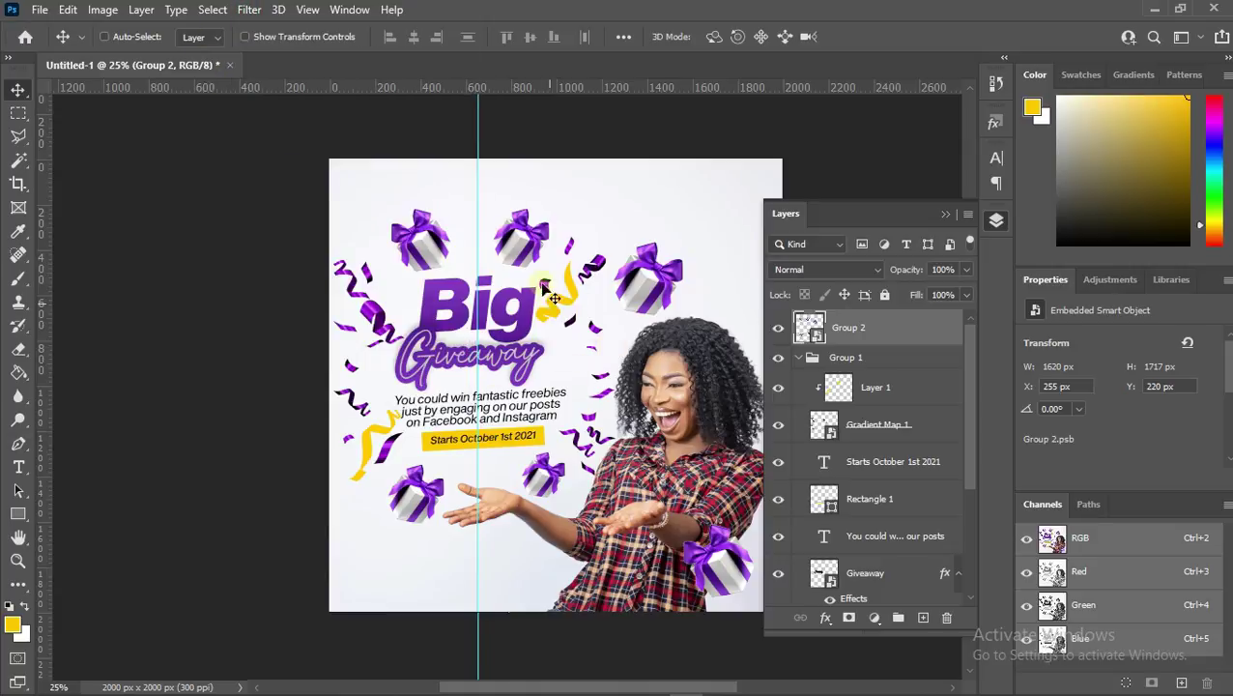
left_click(250, 14)
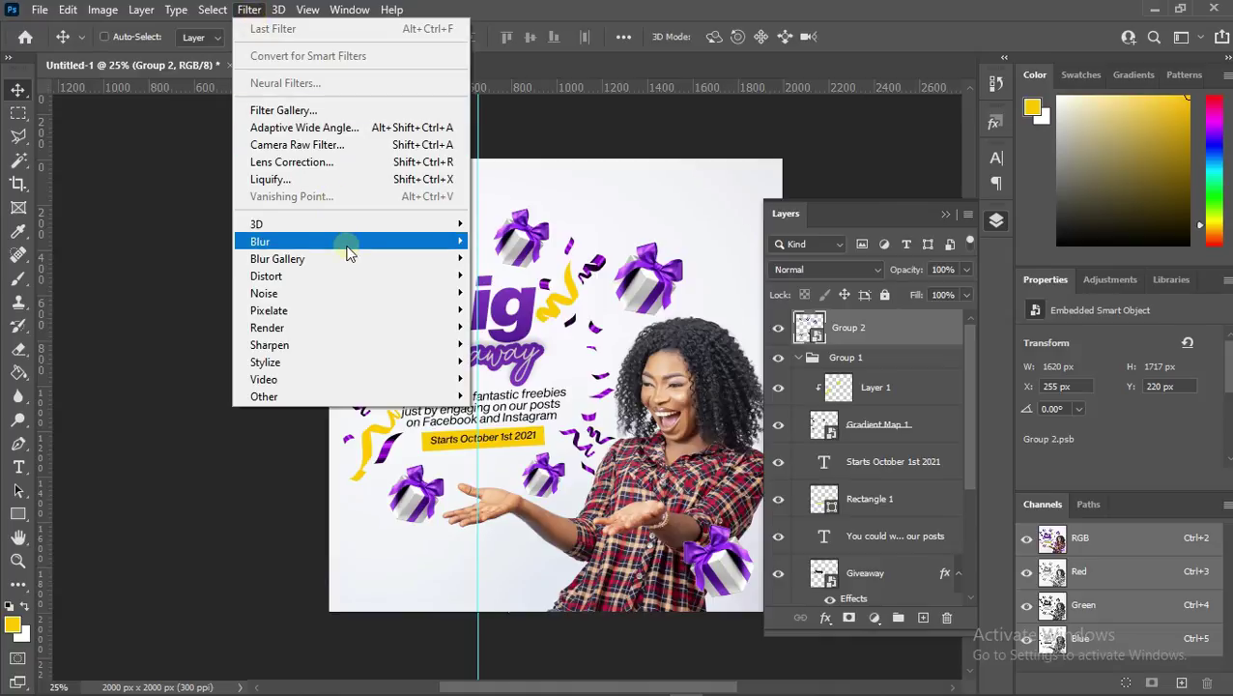
mouse_move(393, 242)
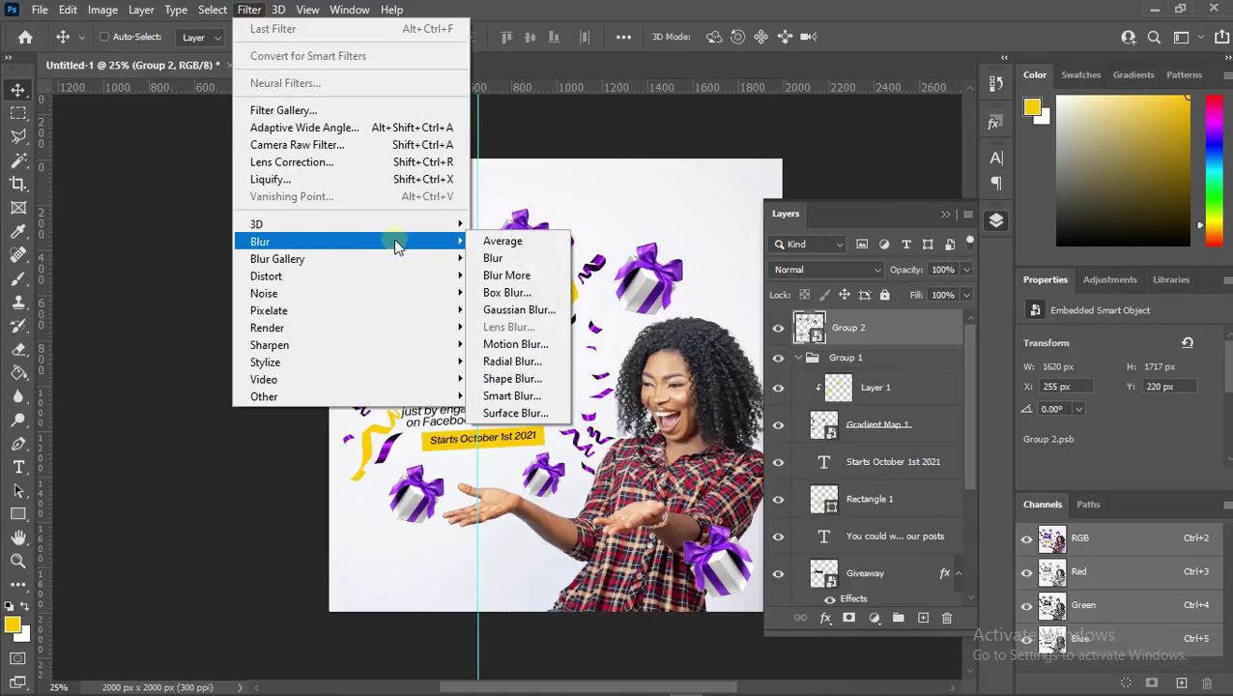
left_click(551, 348)
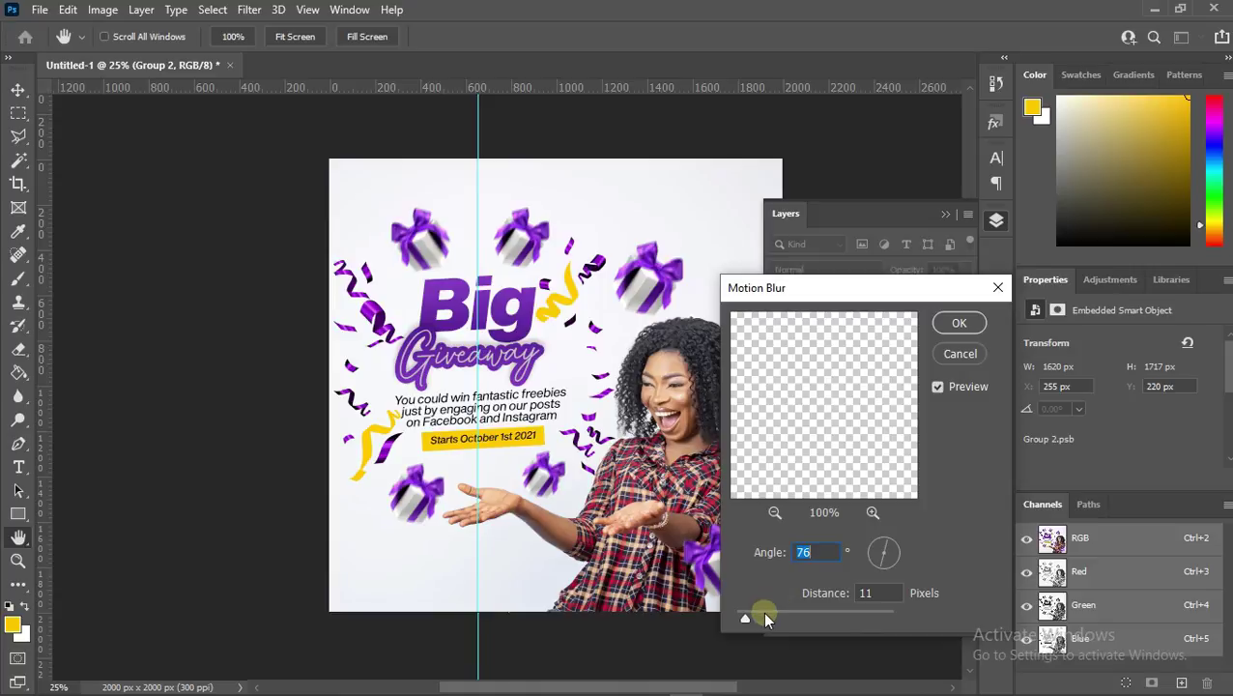
left_click(763, 616)
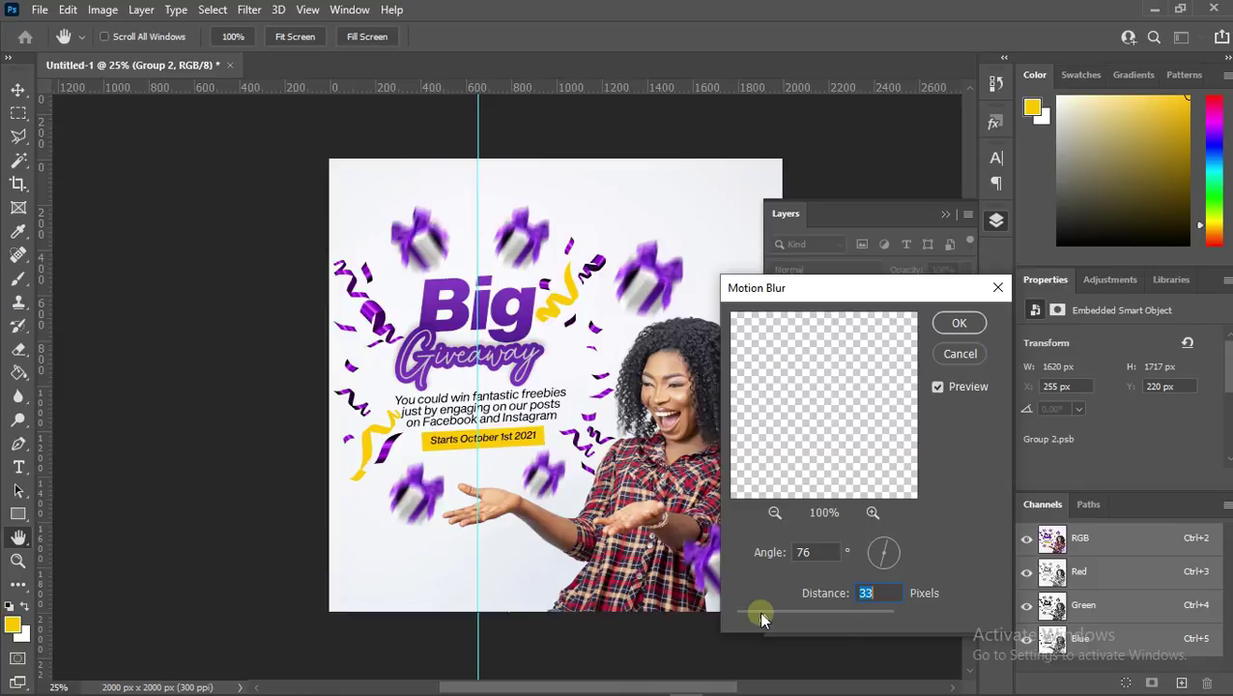
key("Down")
key("Down")
key("Down")
key("Down")
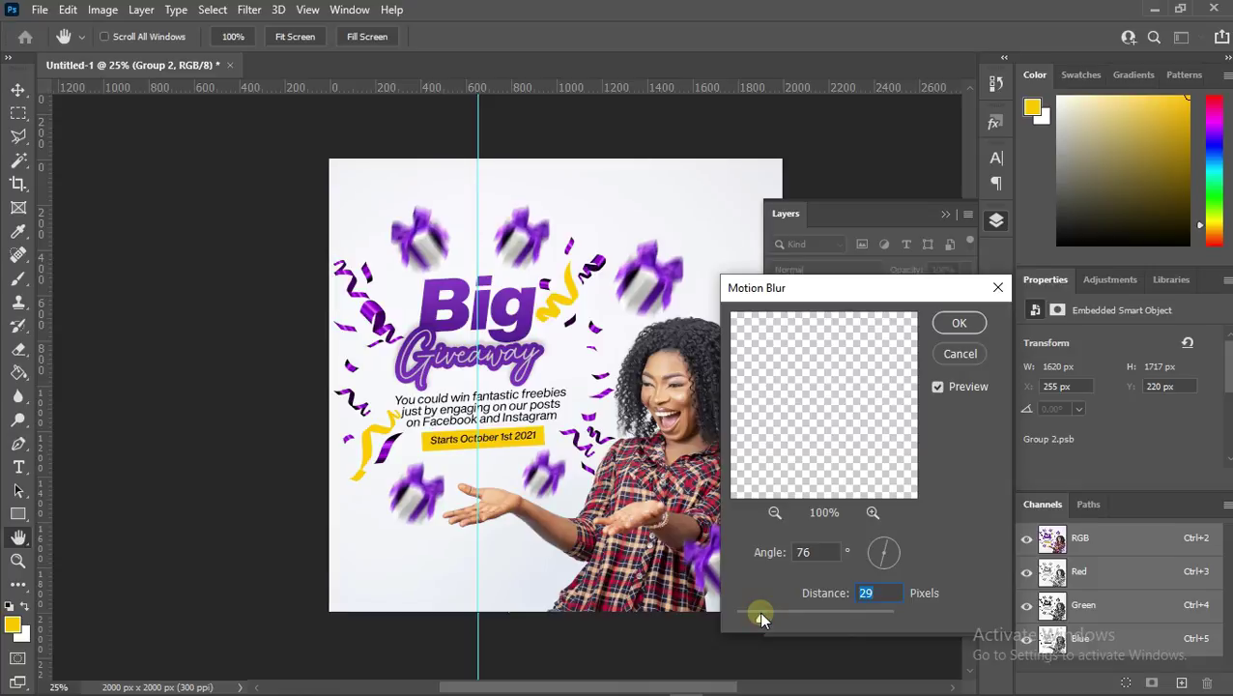
left_click_drag(757, 612, 754, 613)
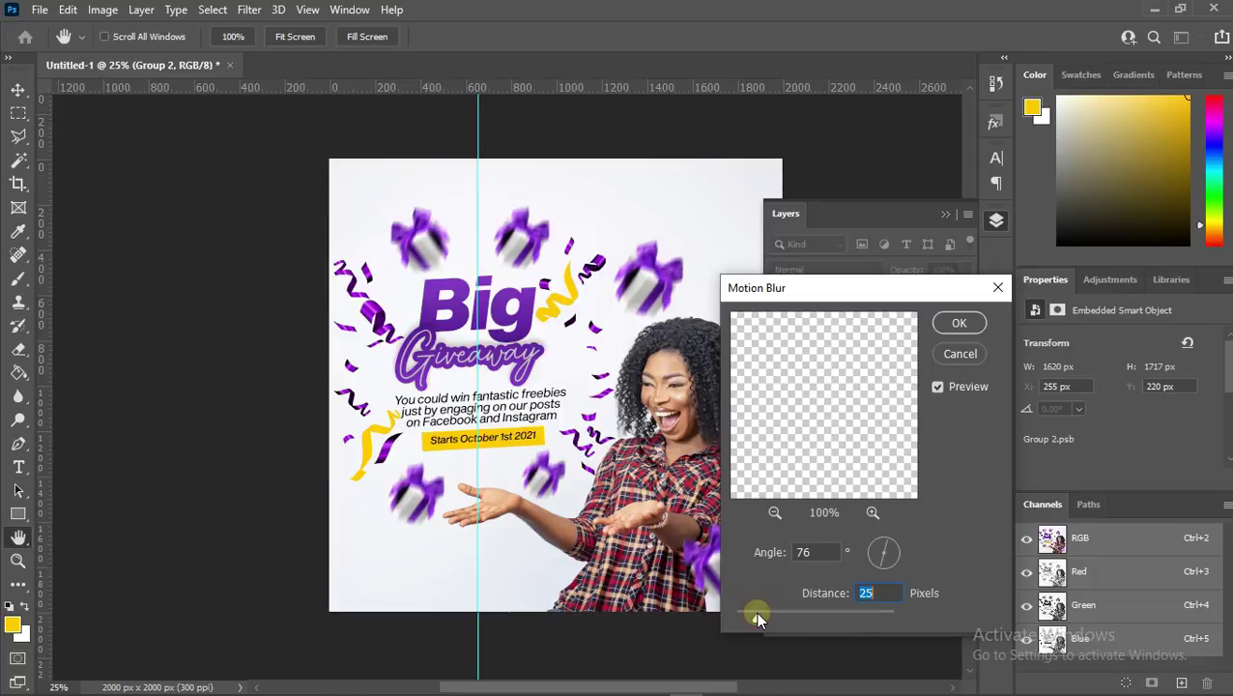
left_click(958, 324)
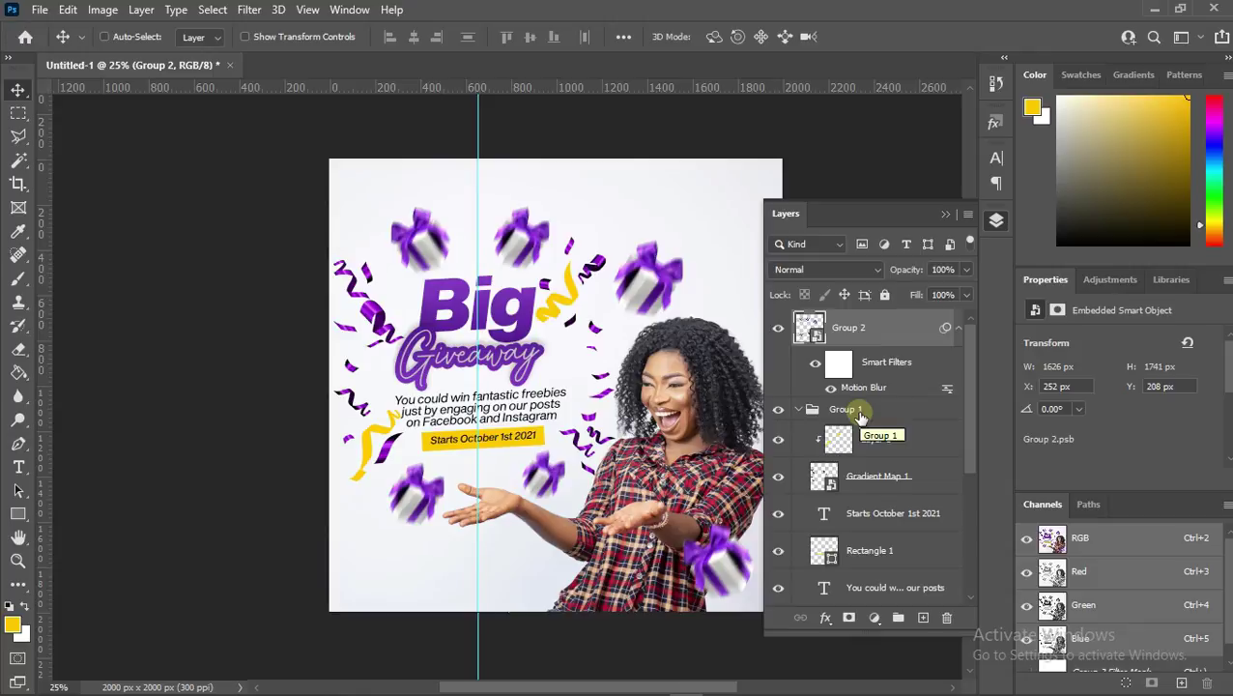
- Combine the clipped yellow fill Layer 1 and the Gradient Map 1 confetti layer into one smart object
left_click(865, 473)
left_click(780, 410)
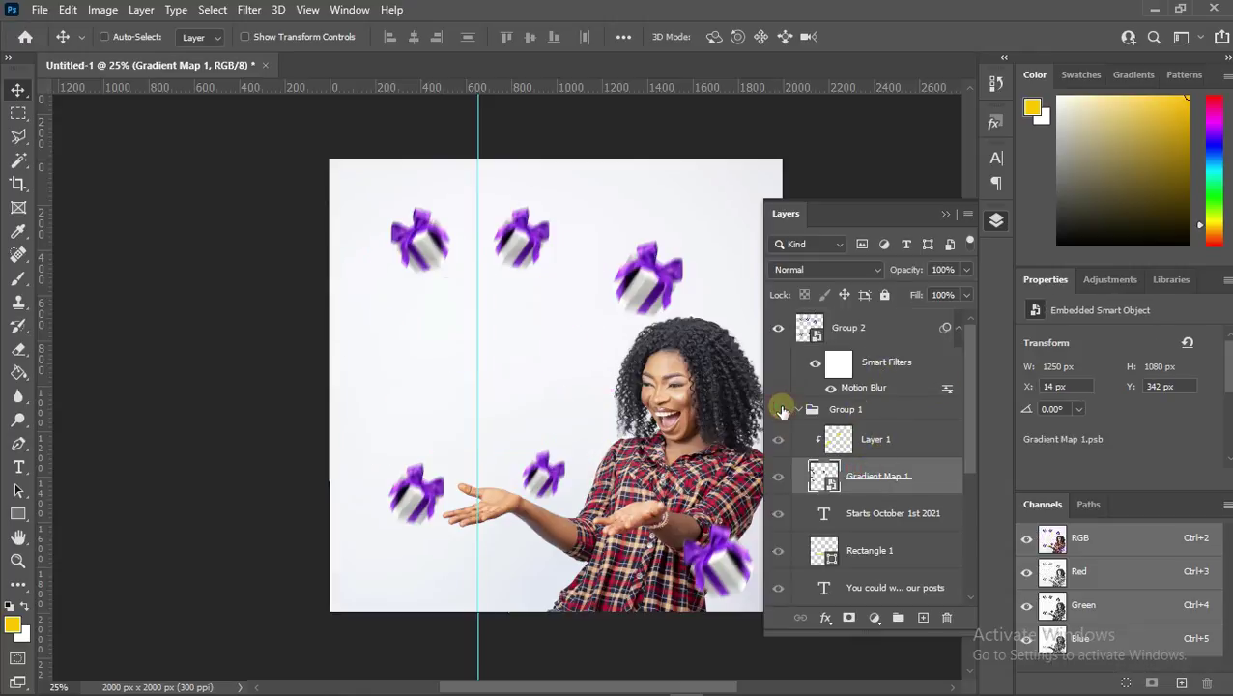
left_click(780, 410)
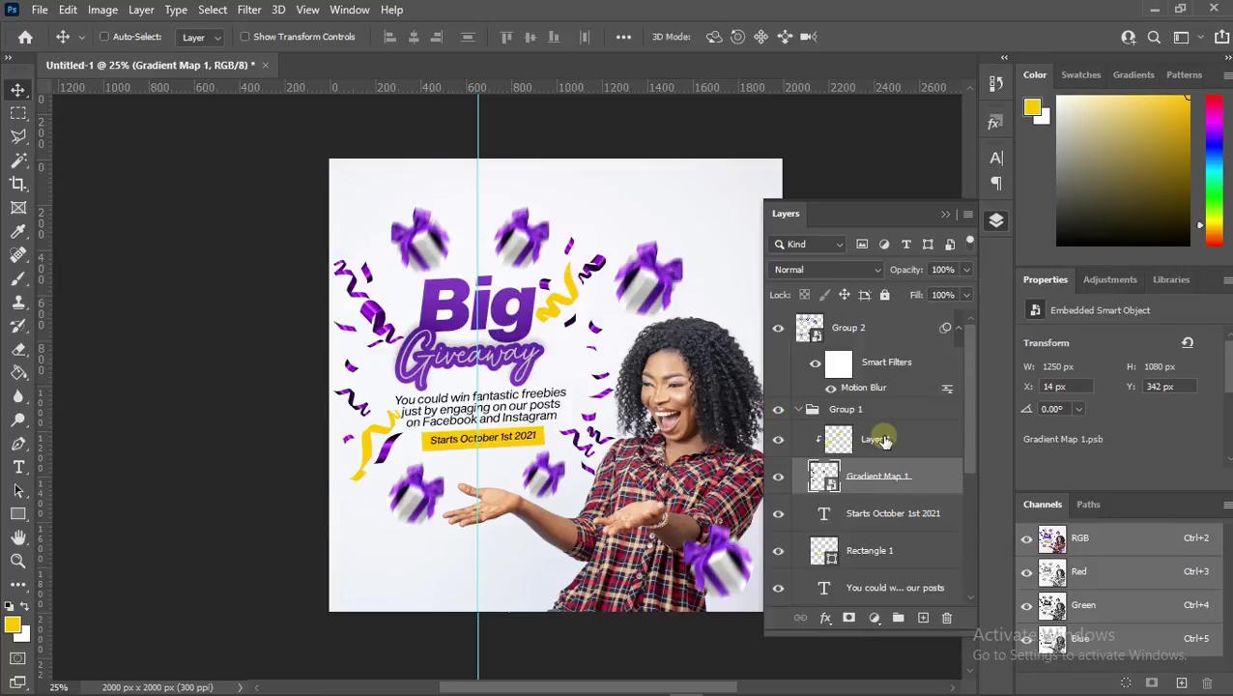
left_click(882, 440)
right_click(881, 438)
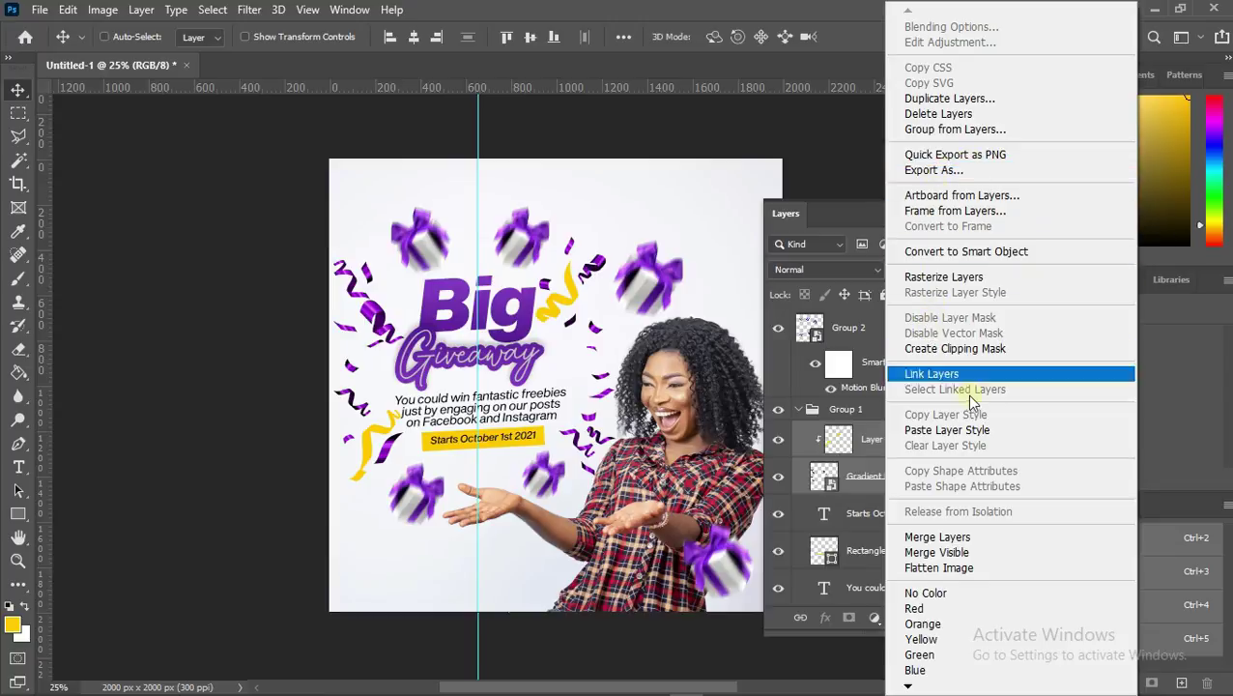
left_click(976, 255)
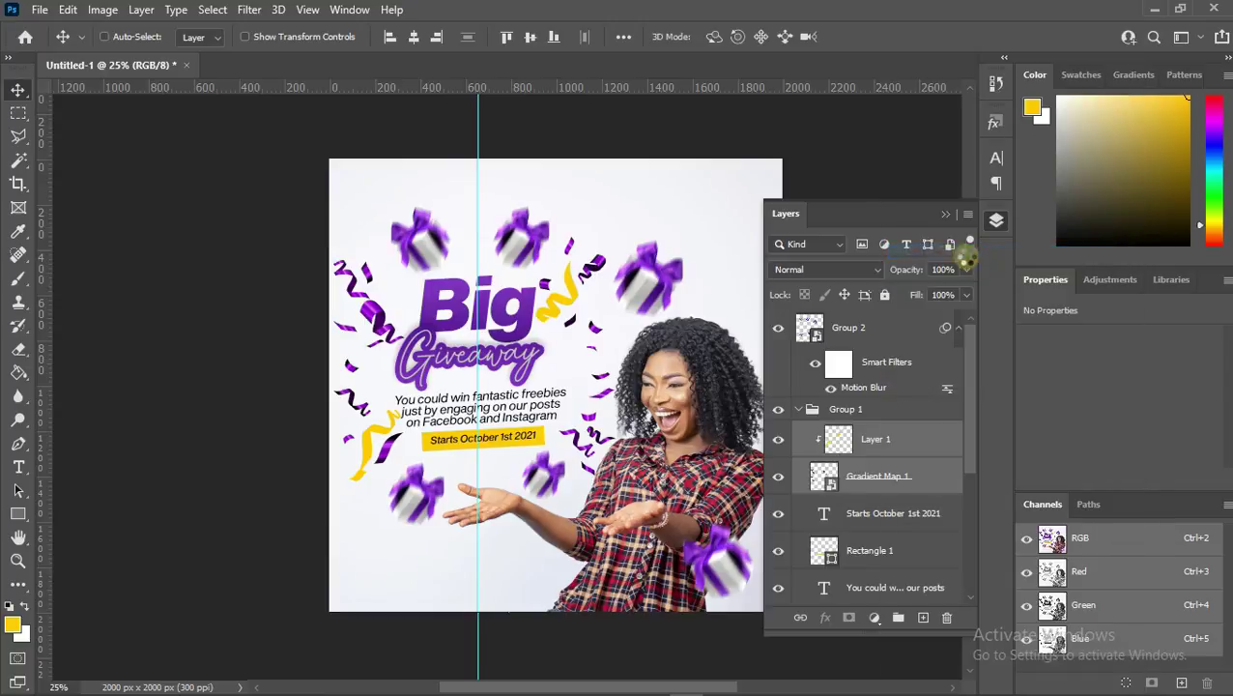
- Apply a Motion Blur to the confetti smart object with a 76° angle and a distance of 5 pixels
left_click(248, 10)
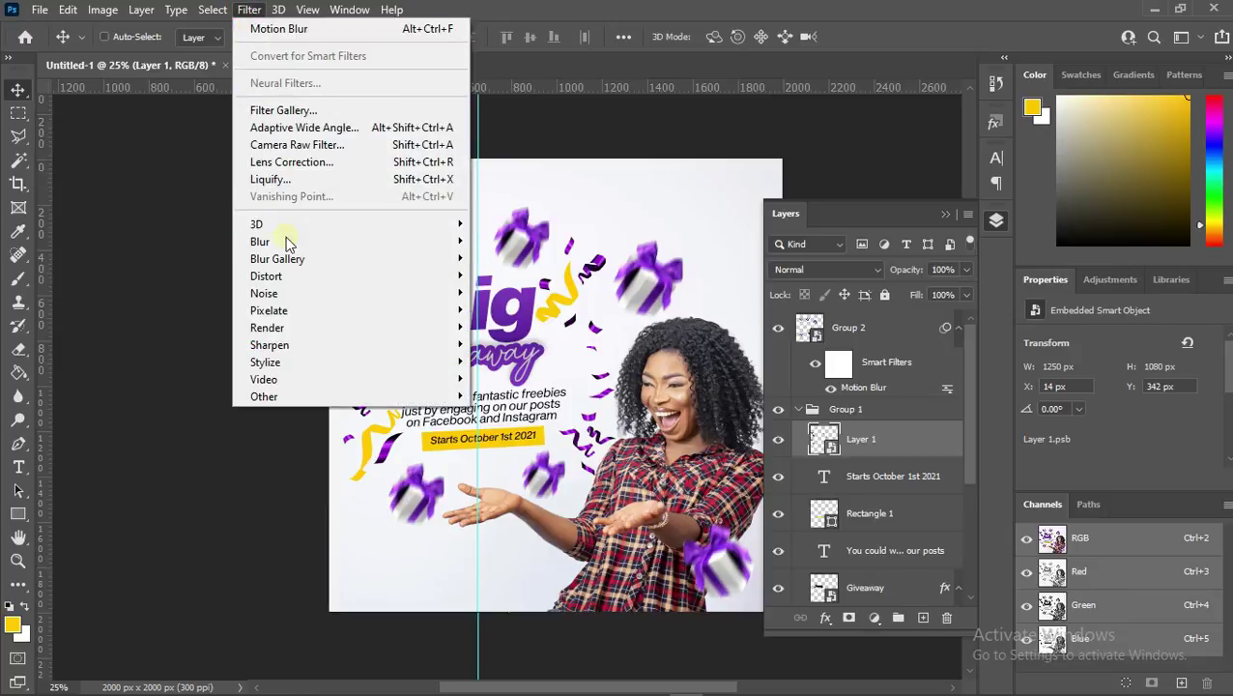
mouse_move(286, 242)
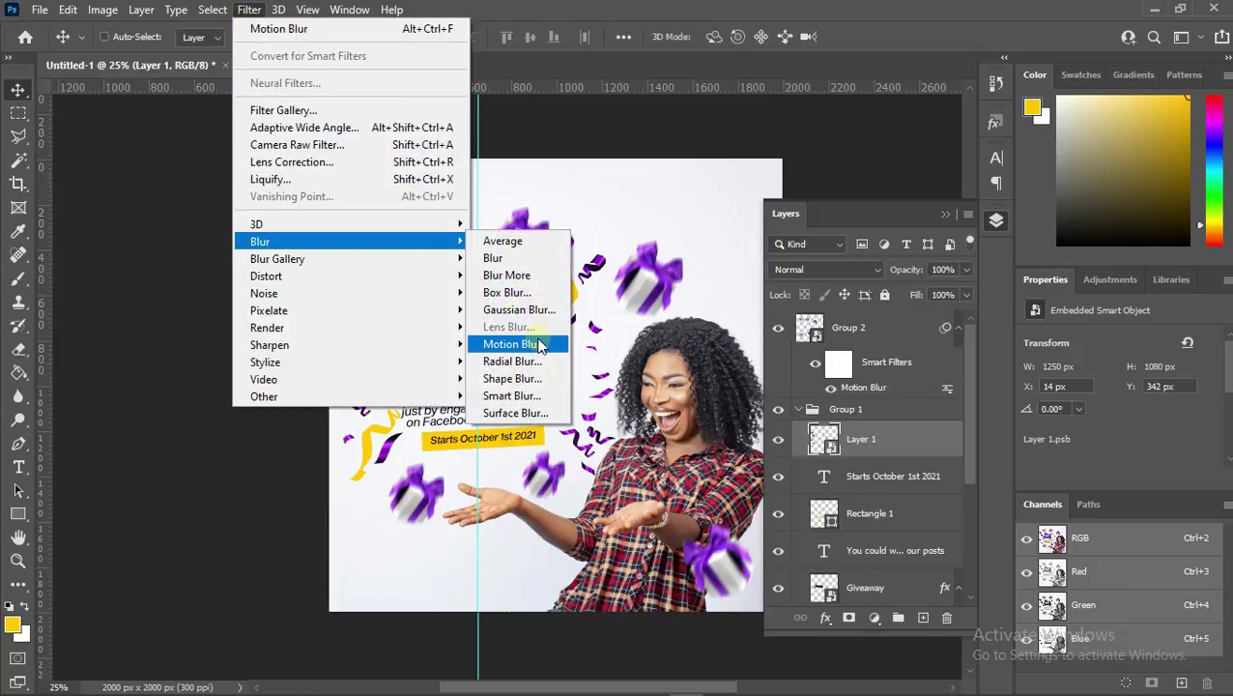
left_click(536, 344)
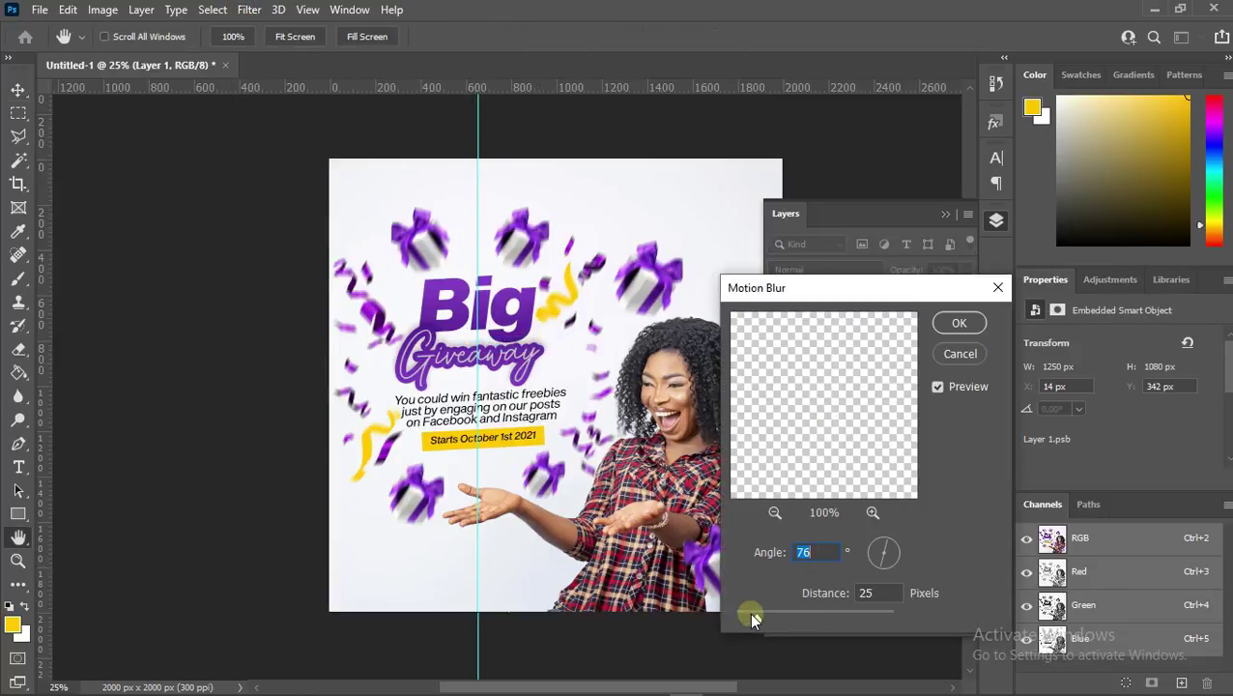
left_click_drag(749, 612, 743, 614)
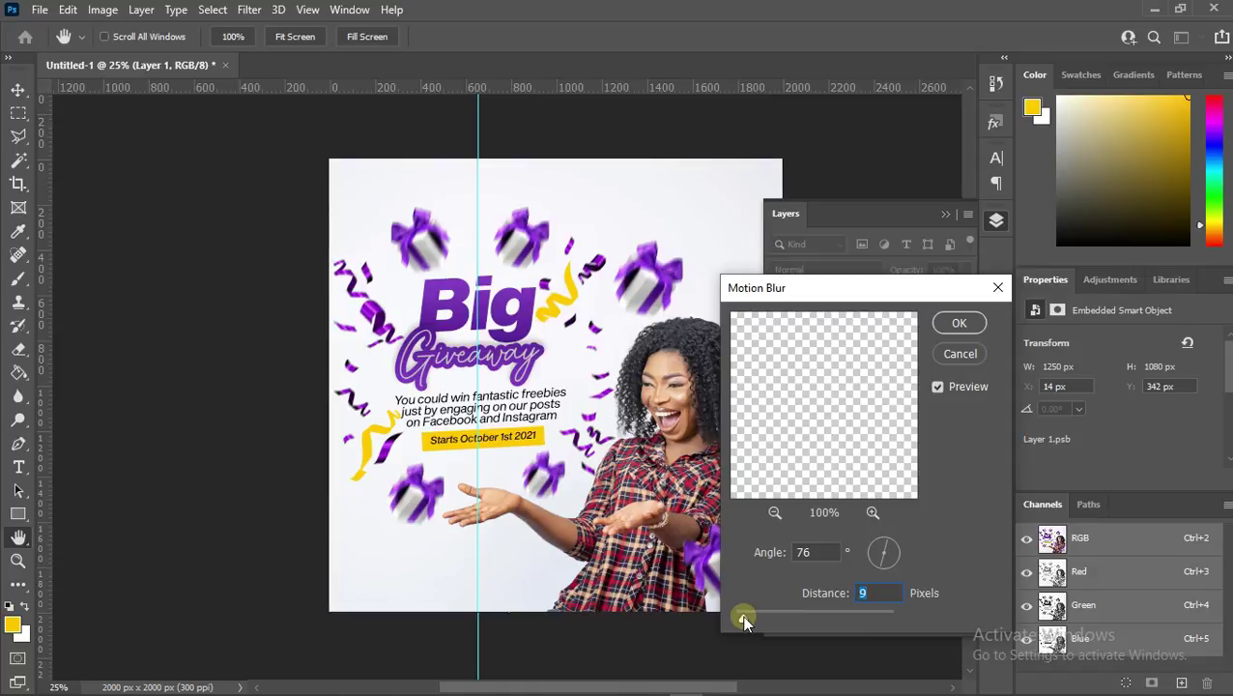
left_click_drag(743, 617, 739, 616)
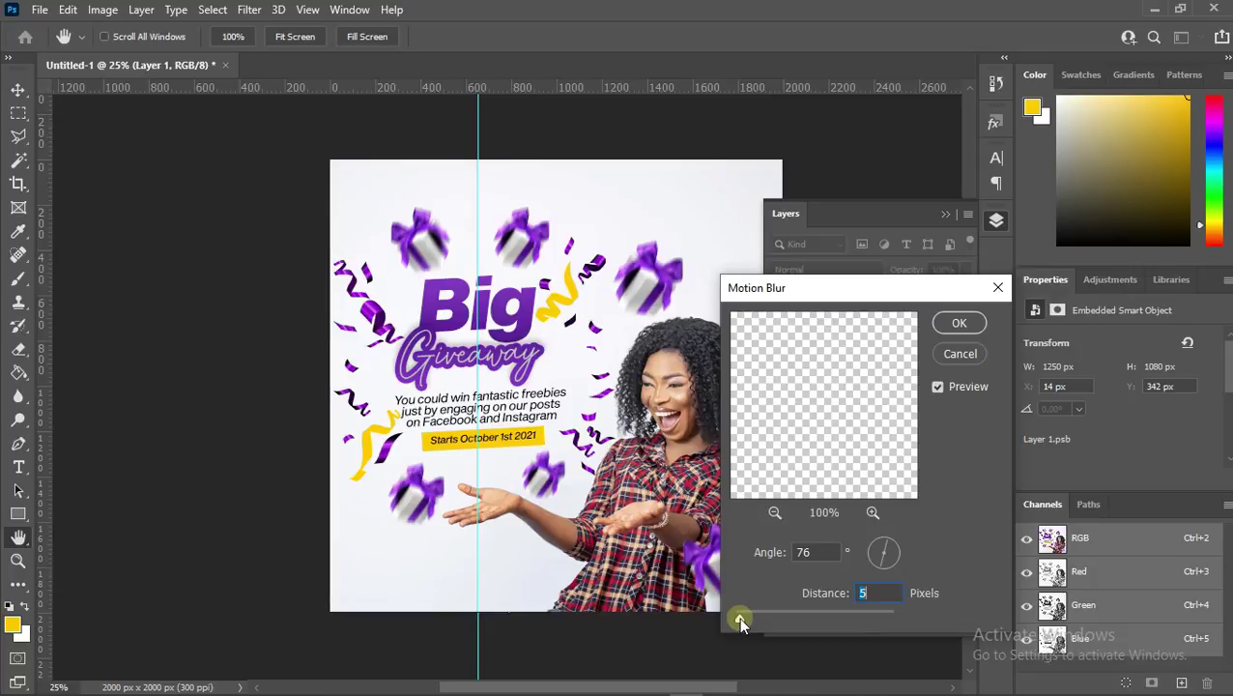
left_click(972, 321)
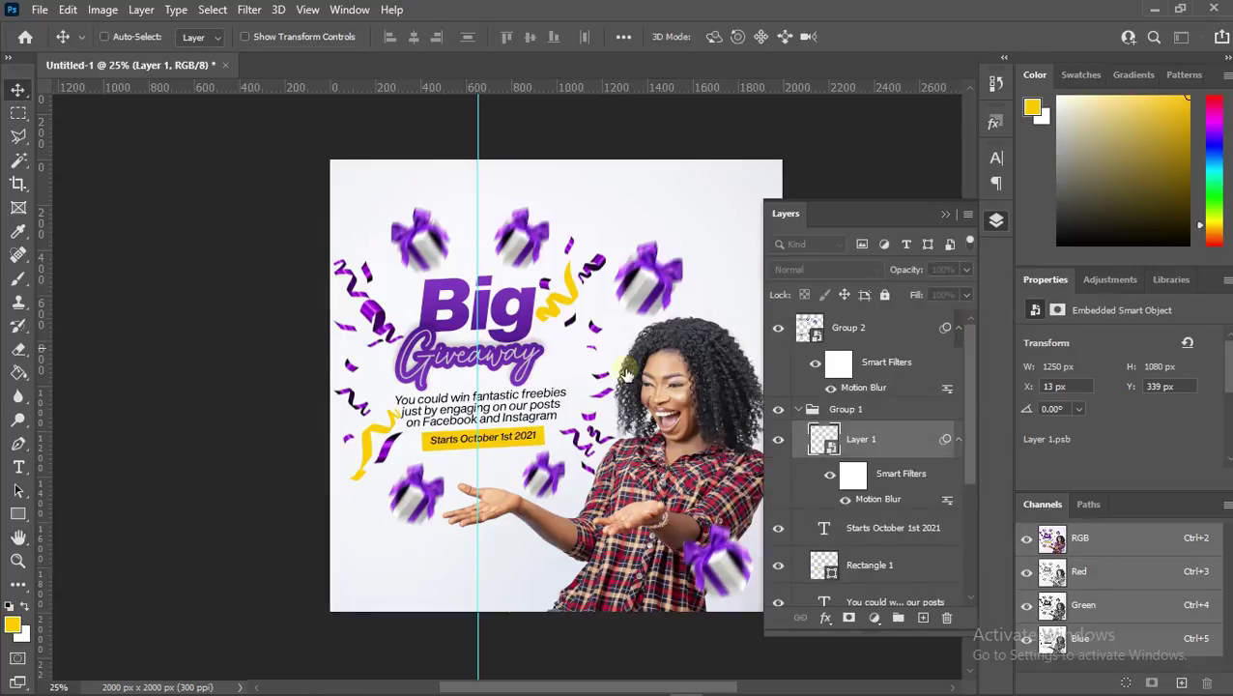
- Start a new 10 pt text line in the flyer's empty lower-left corner and set its colour to black (000000)
left_click(947, 217)
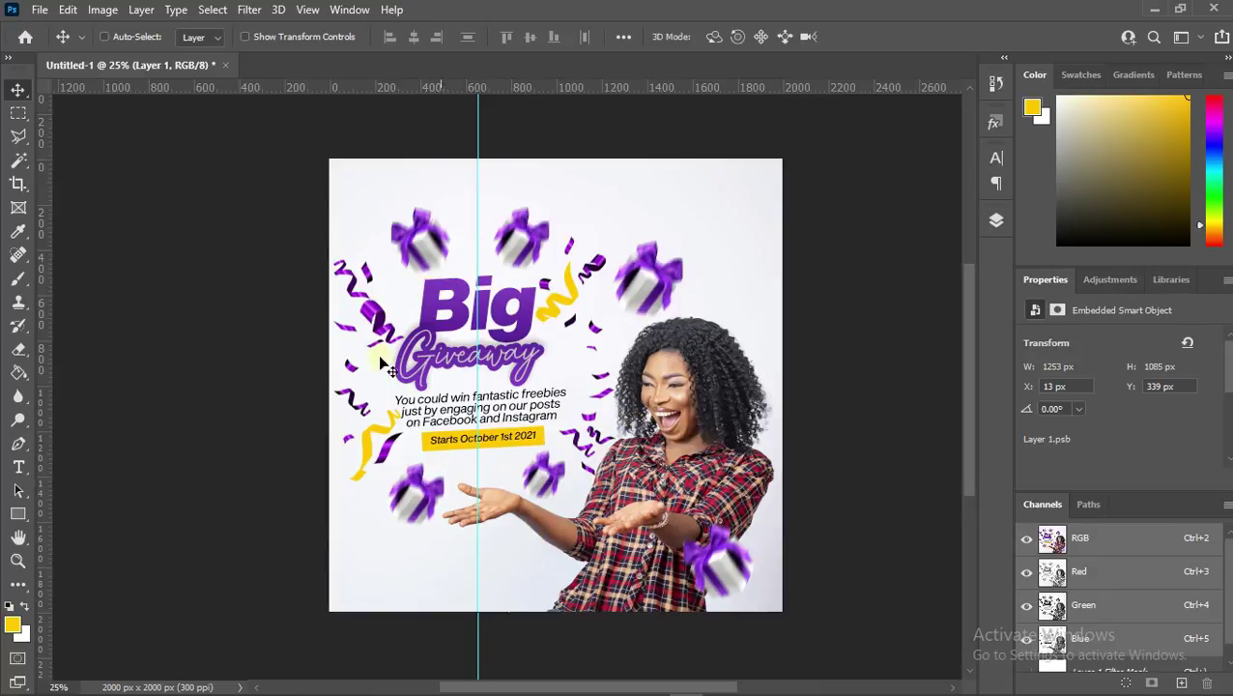
left_click(17, 561)
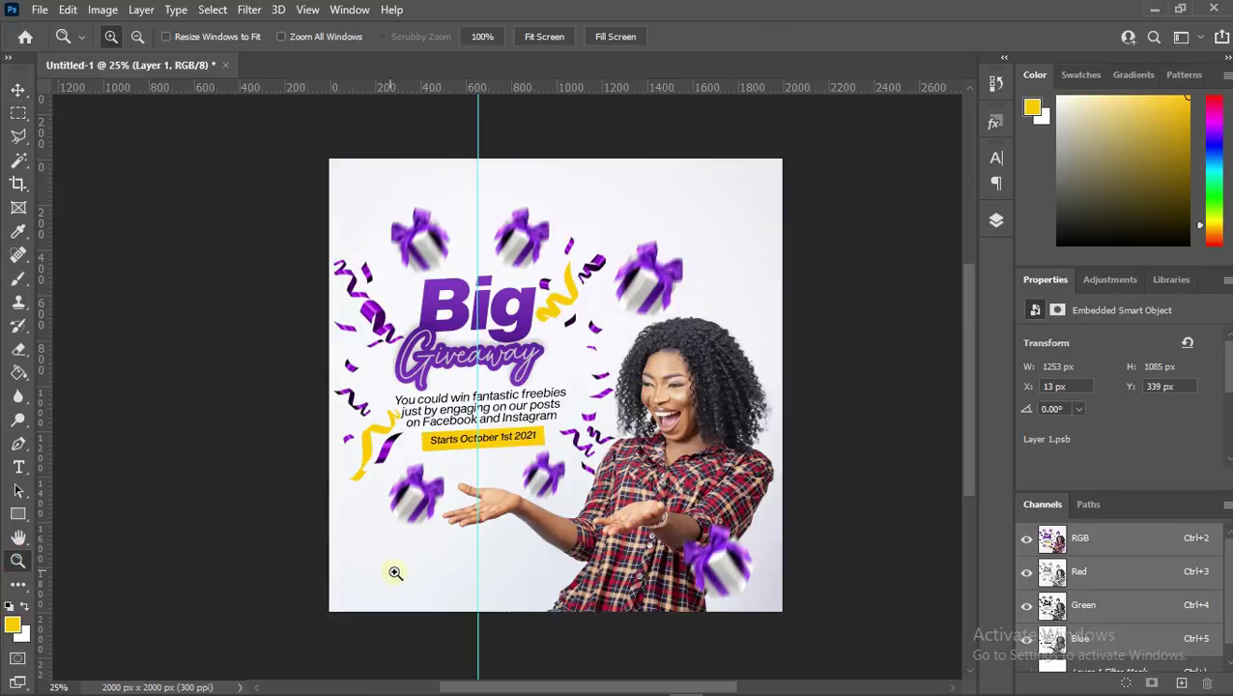
left_click(401, 582)
left_click(401, 582)
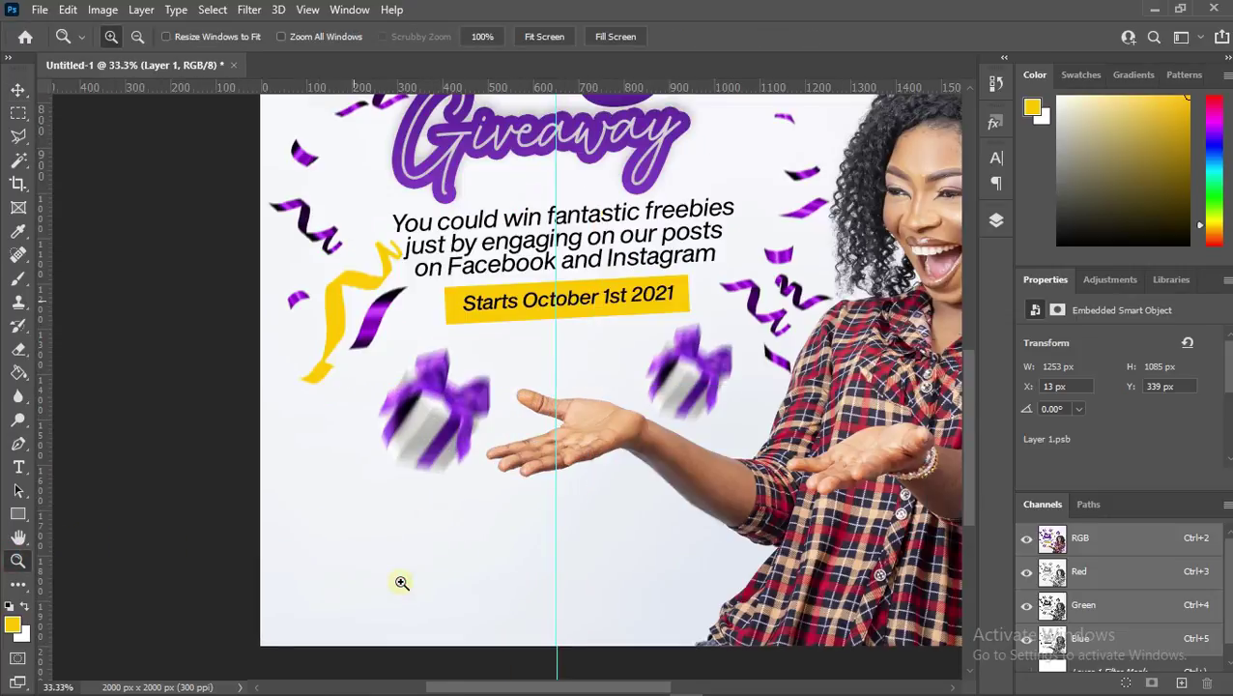
left_click(401, 582)
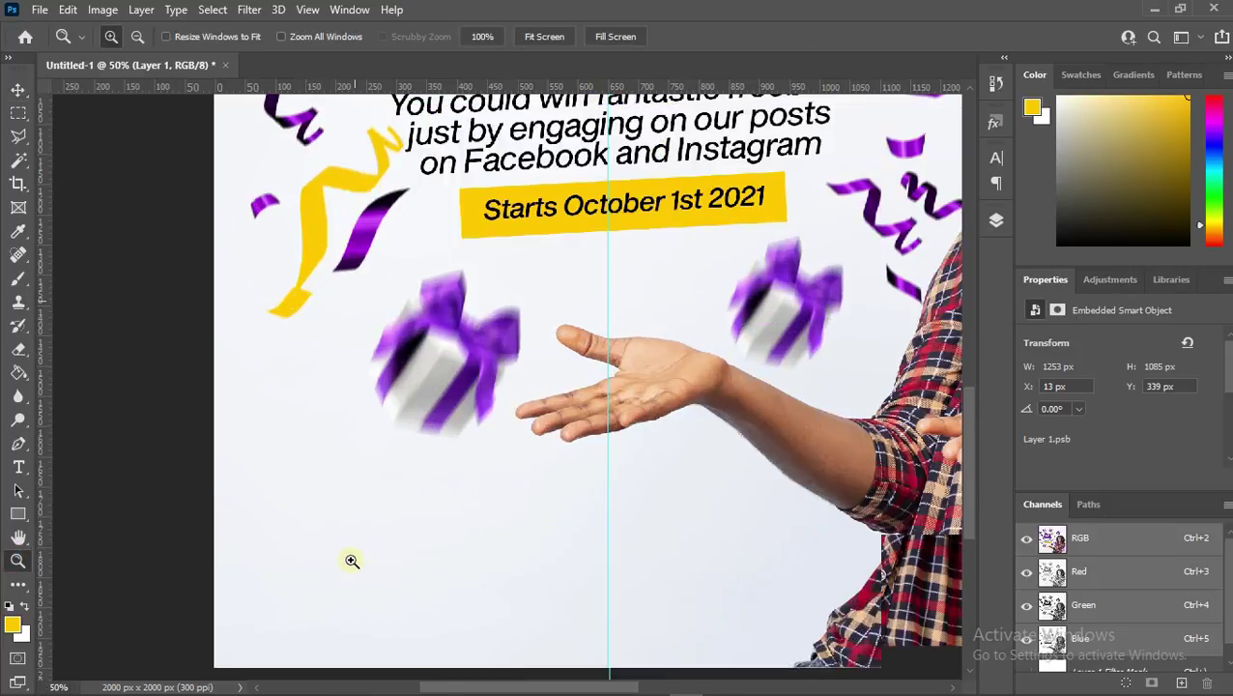
left_click(18, 467)
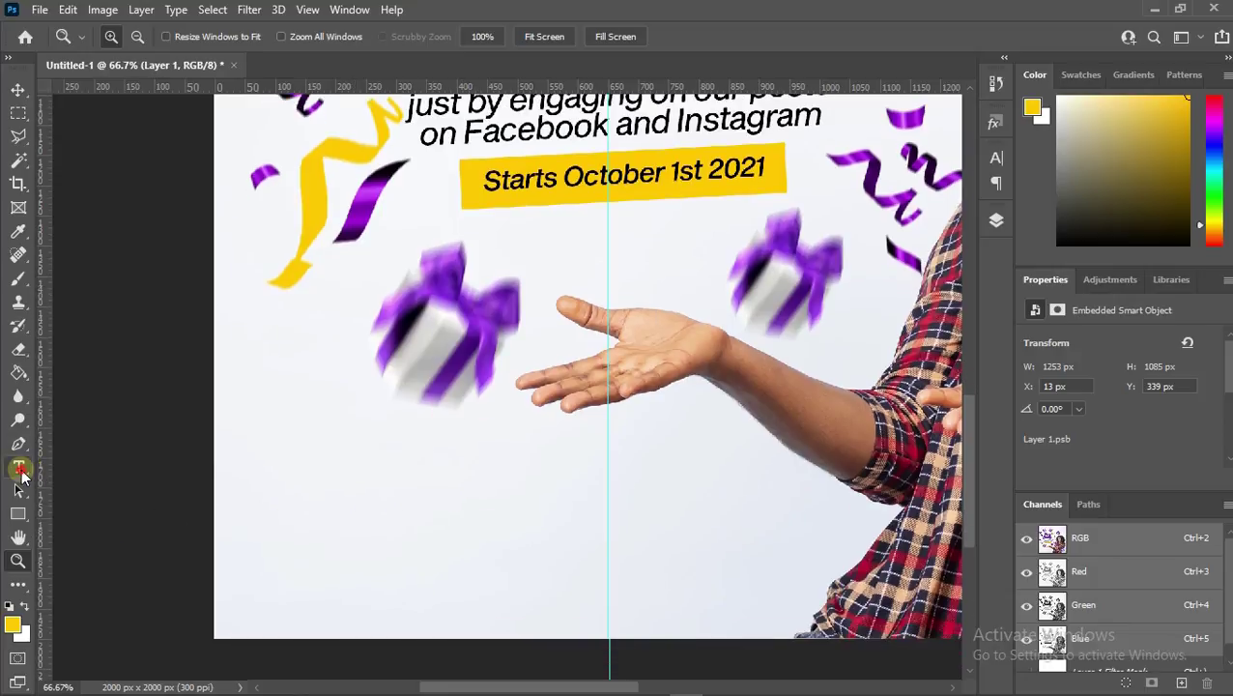
left_click(318, 545)
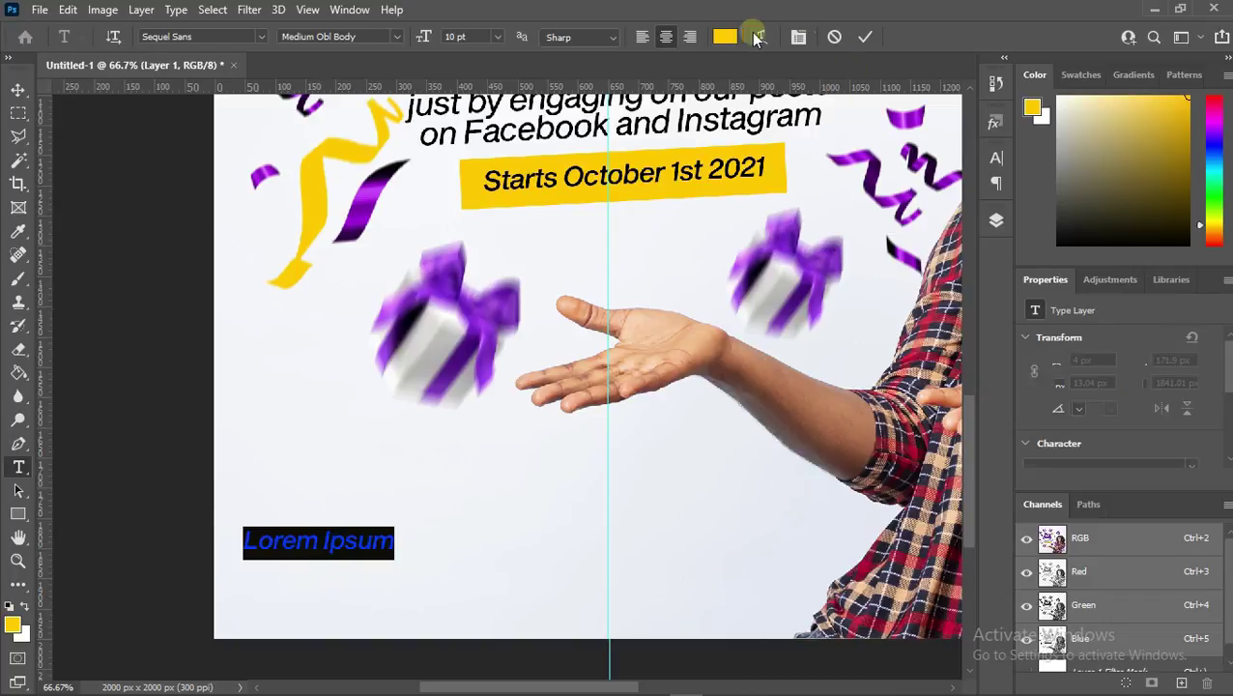
left_click(726, 38)
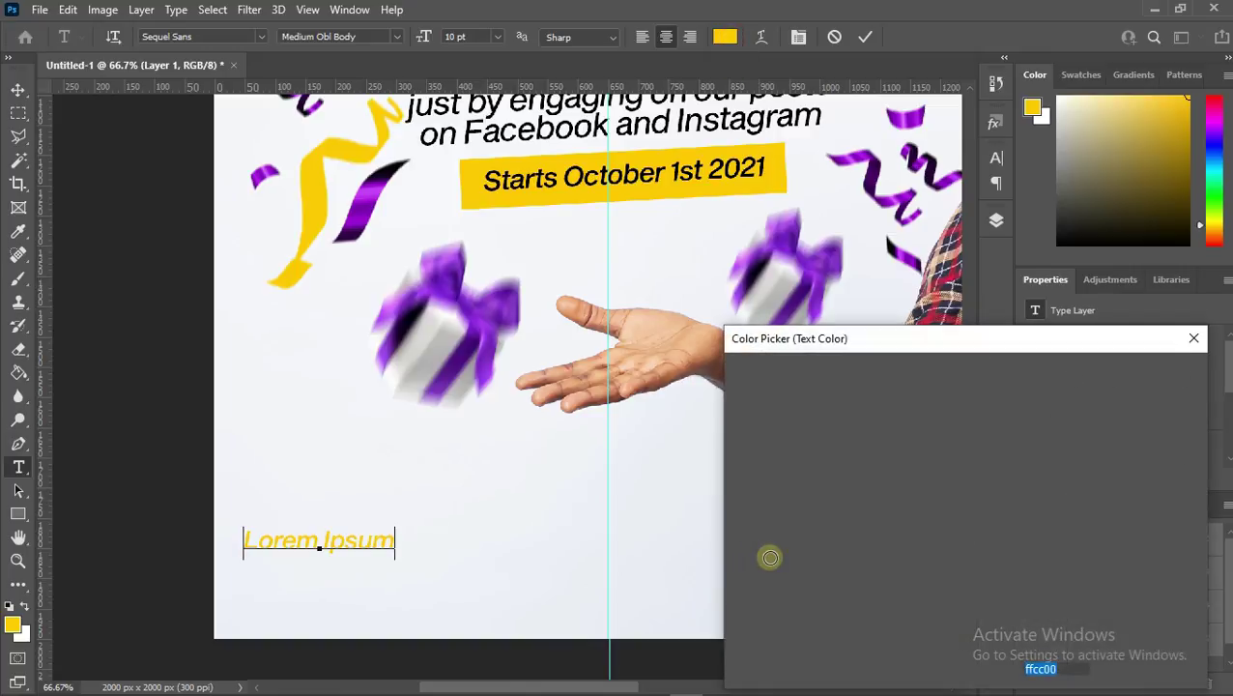
left_click(777, 553)
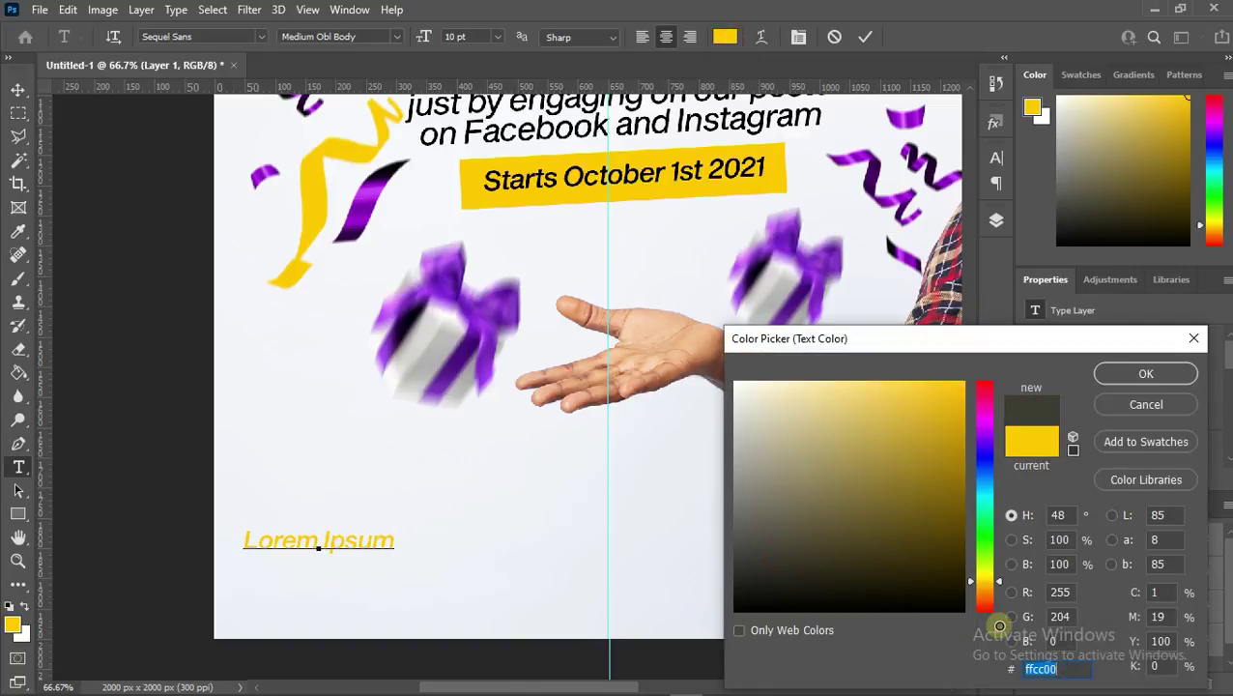
left_click_drag(999, 626, 1005, 622)
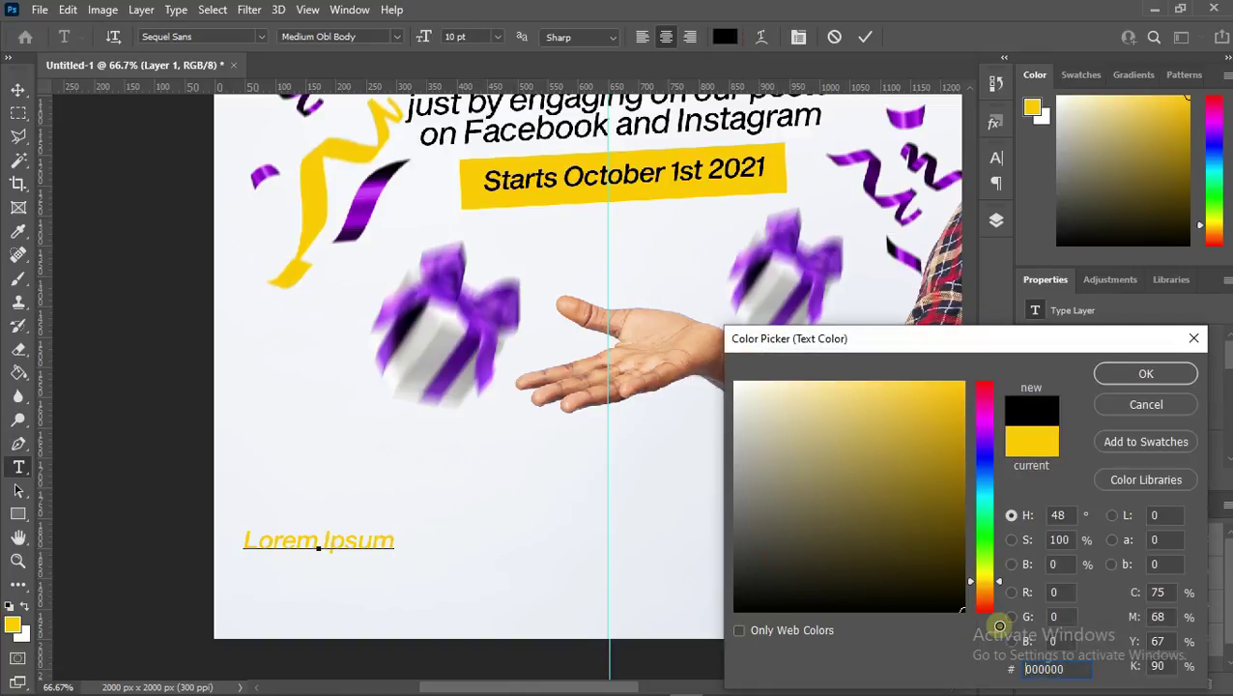
left_click(1116, 375)
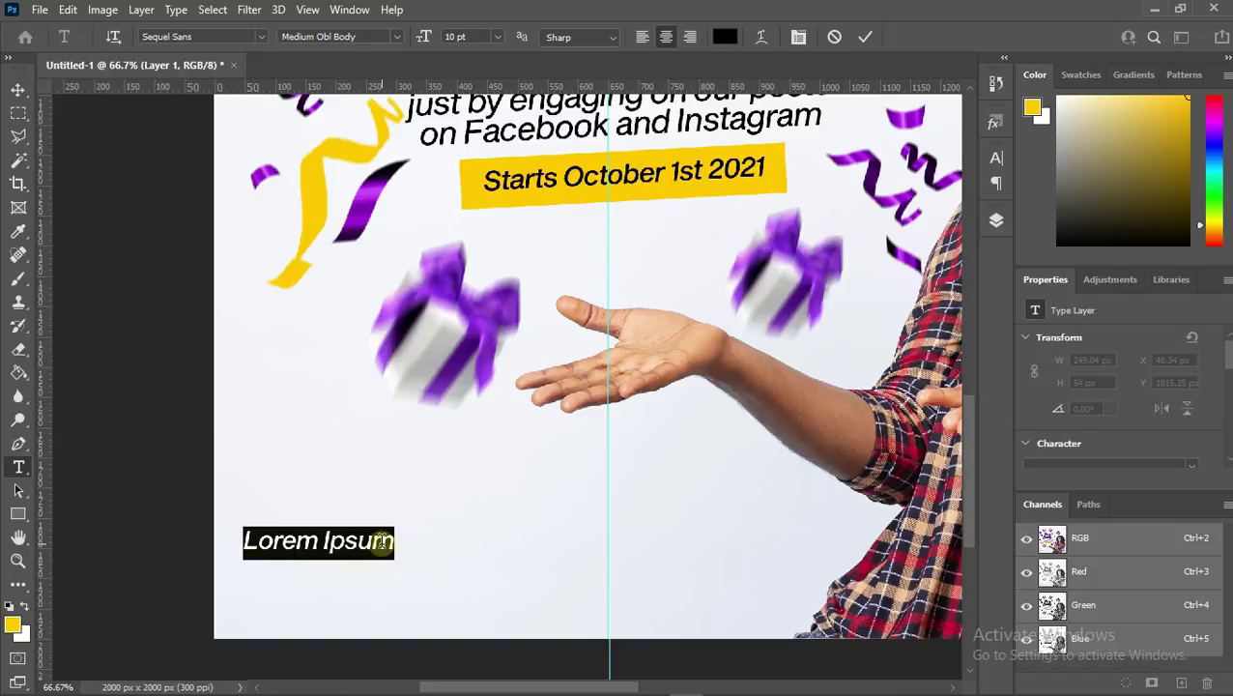
- Enter "Terms and Conditions apply" as the text of the new line in the flyer's lower-left corner
key("ctrl+t")
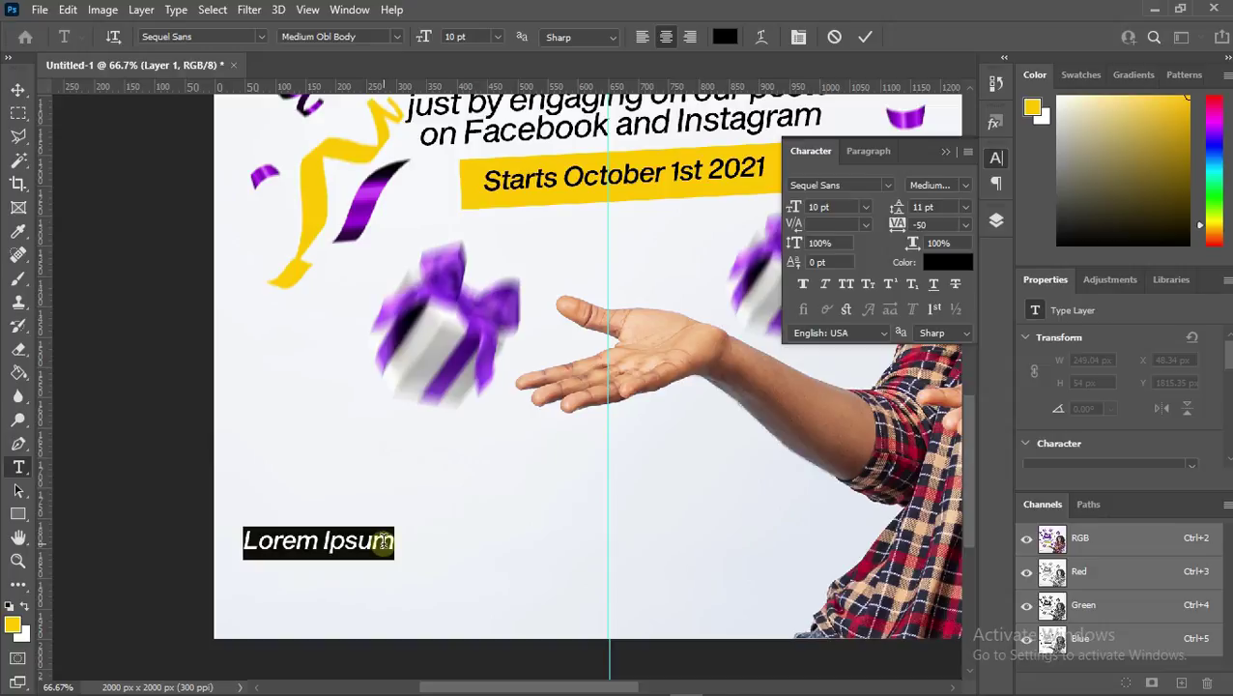
key("BackSpace")
type("T")
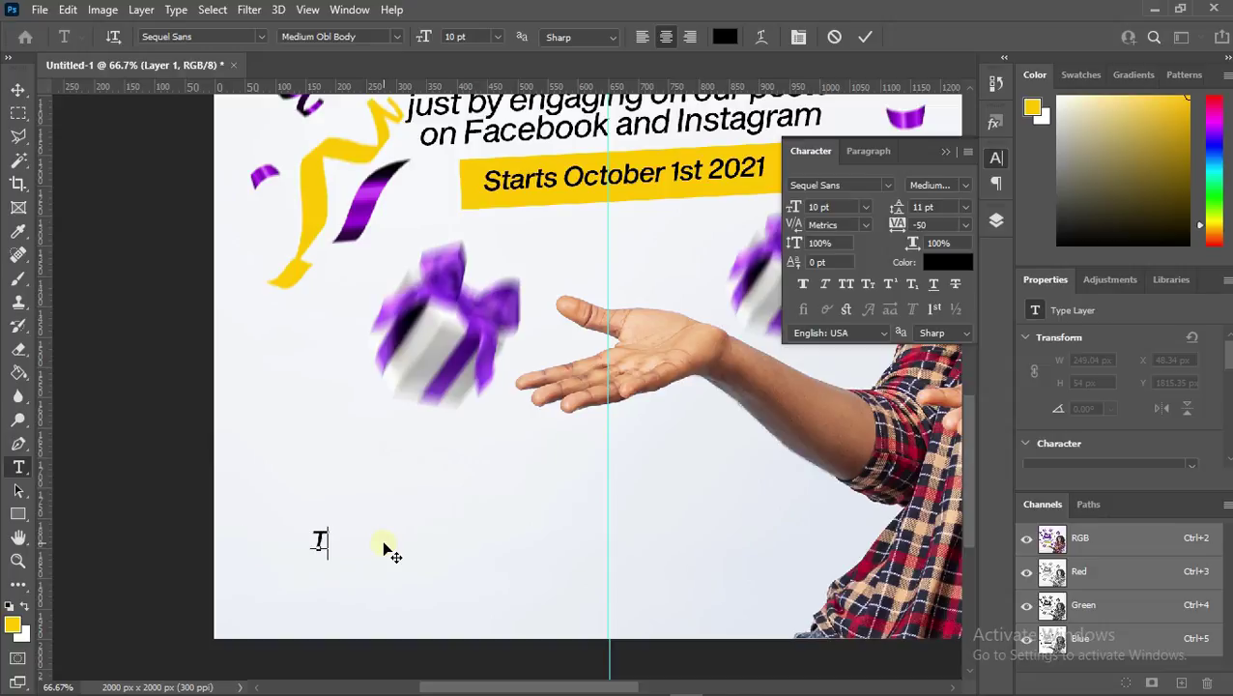
type("erms")
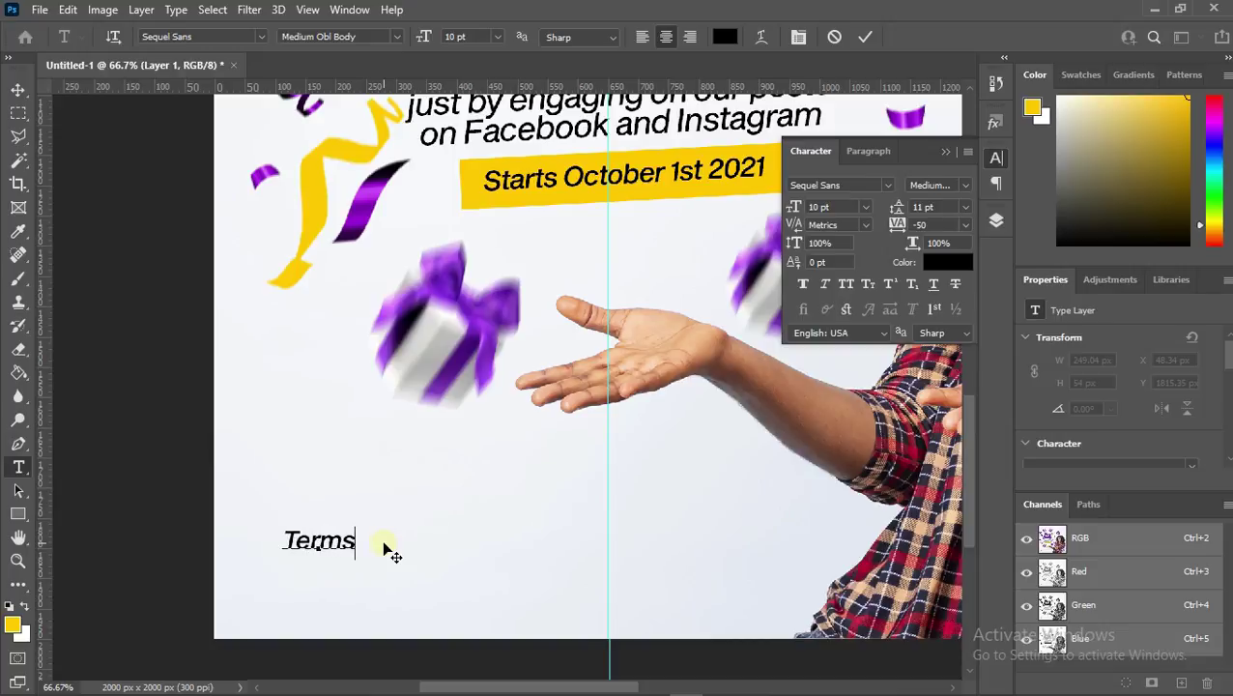
type(" and ")
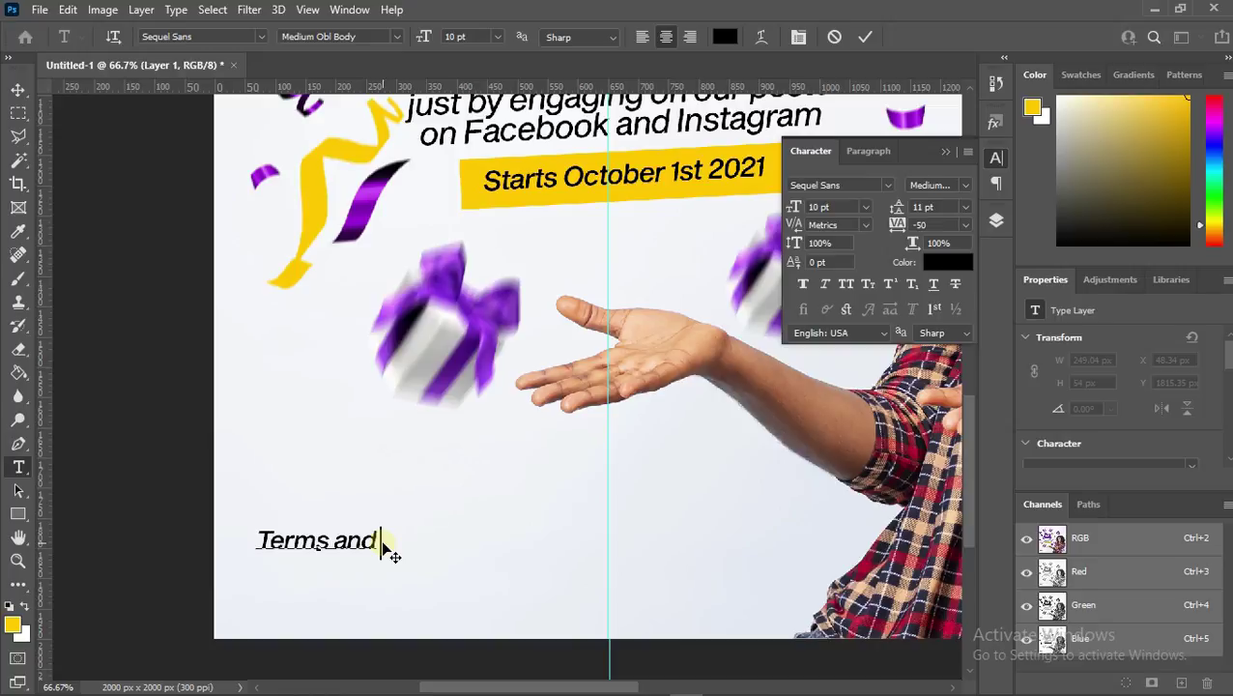
type("Co")
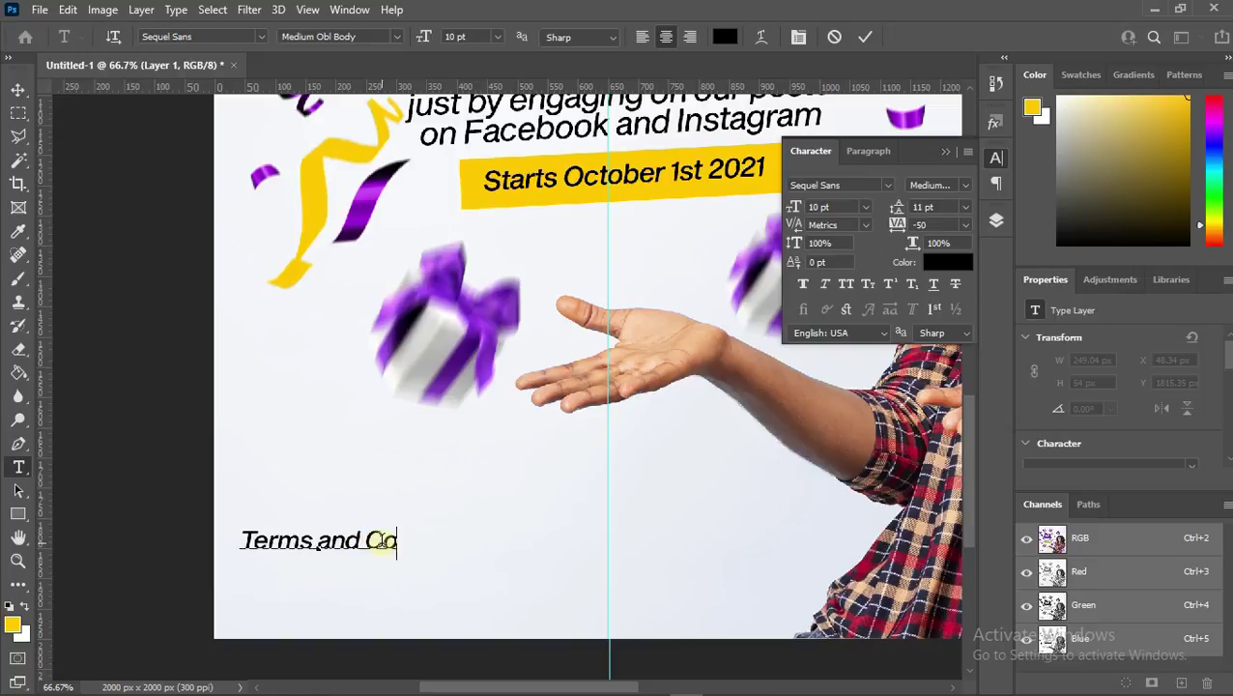
type("nd")
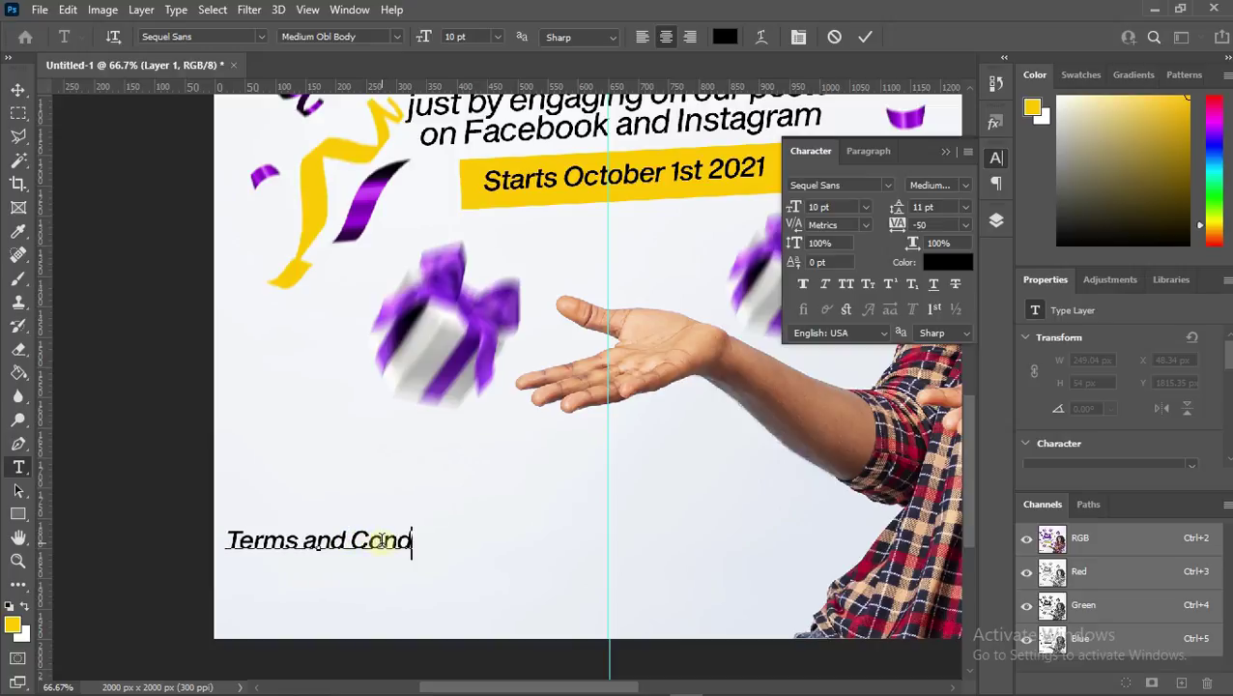
type("itions ")
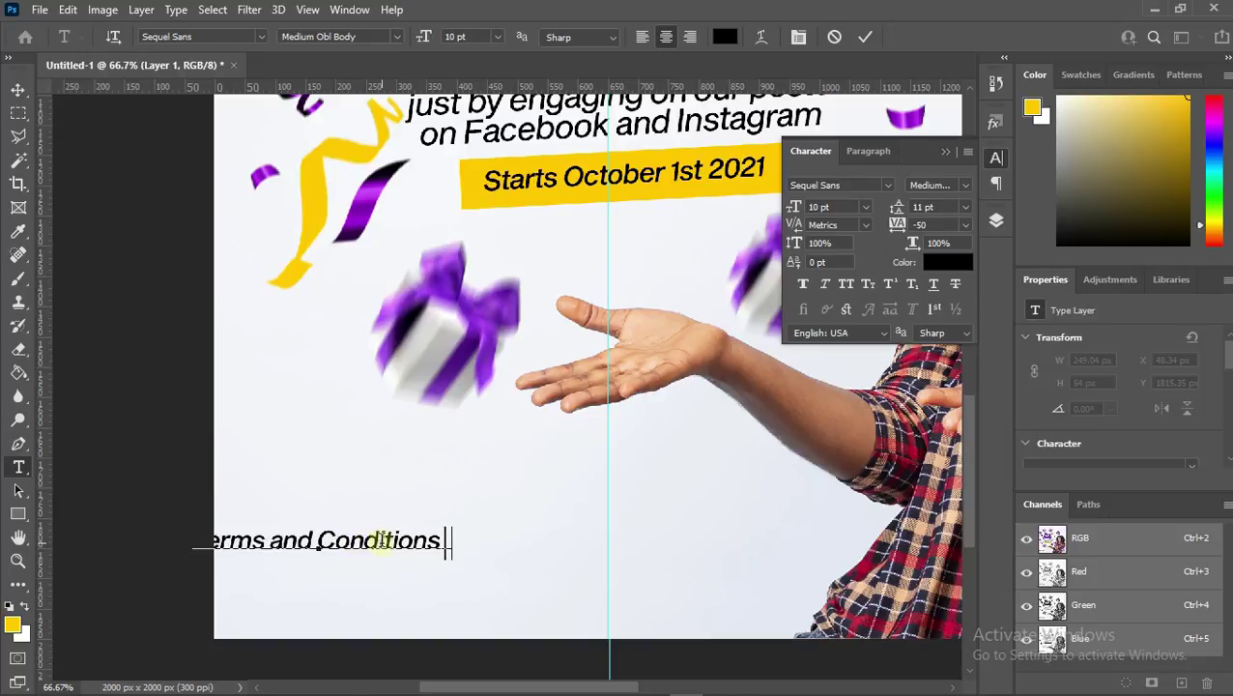
type("appl")
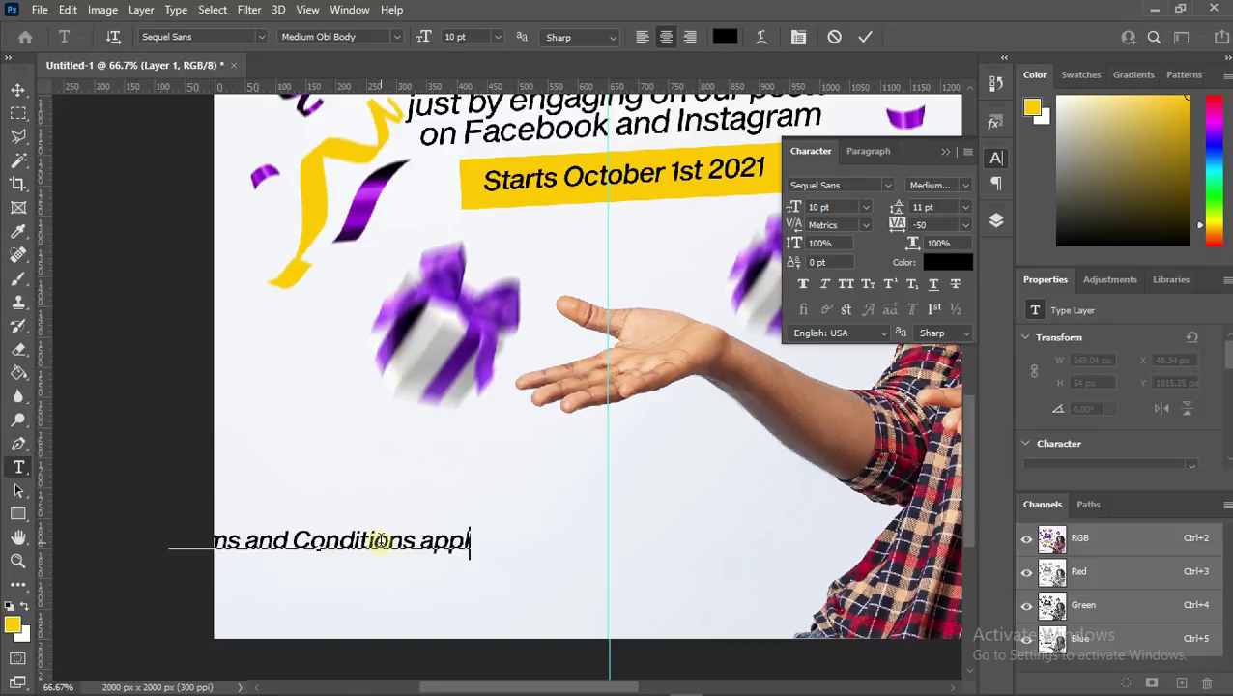
type("y")
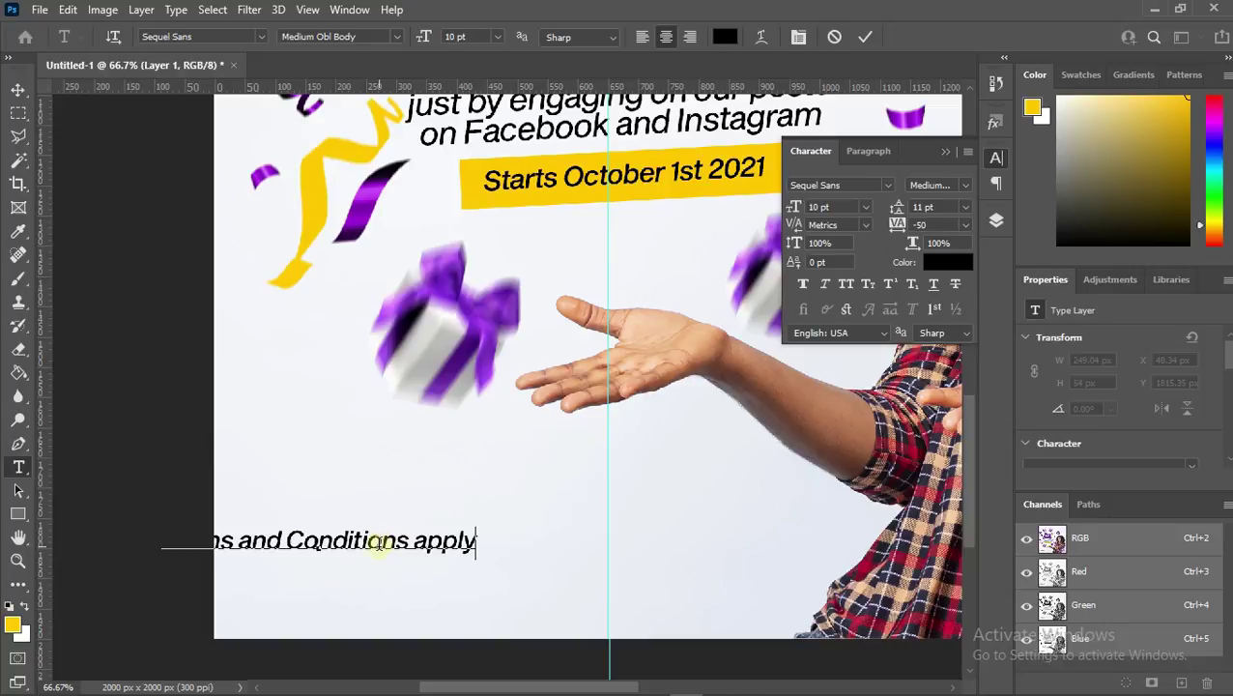
- Move the terms line fully onto the canvas and set its font style to Roman Body
right_click(215, 537)
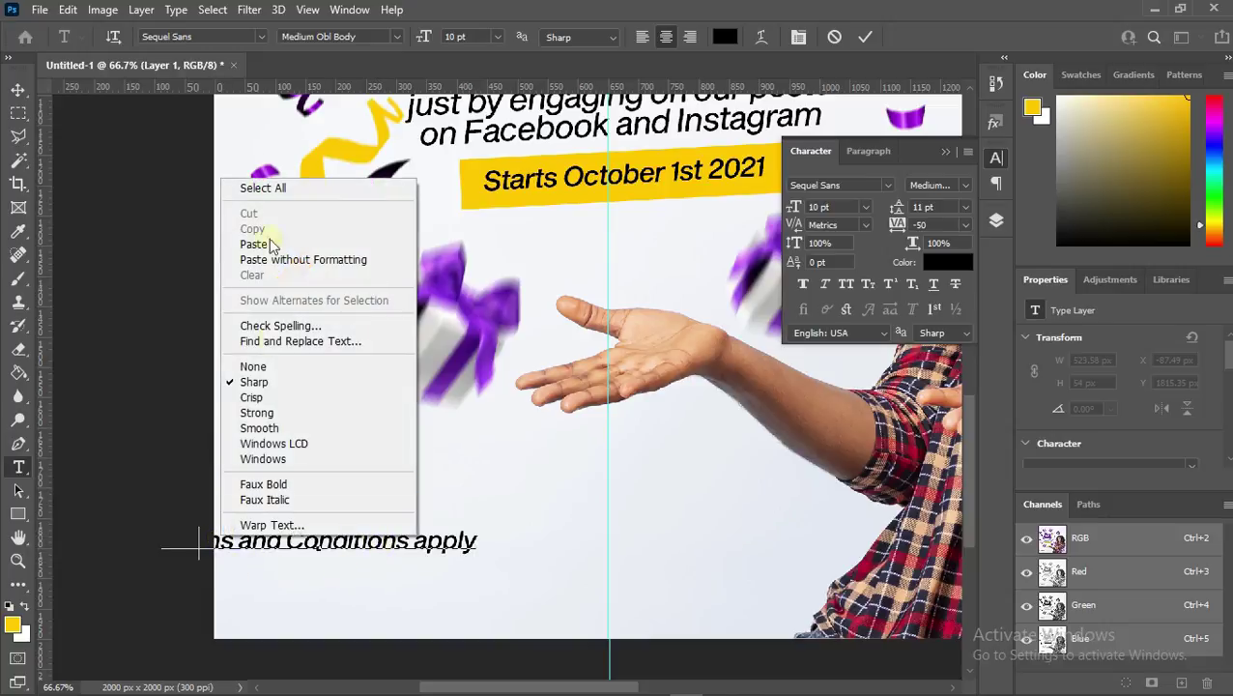
left_click(270, 186)
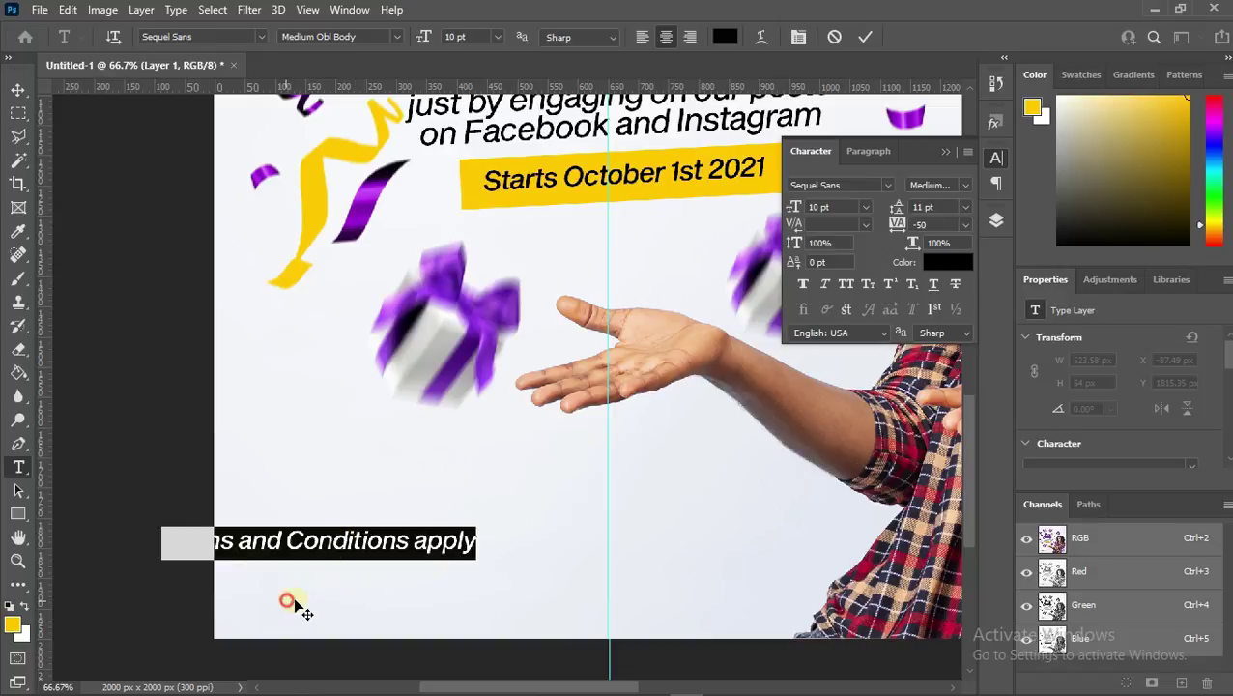
left_click_drag(290, 603, 410, 594)
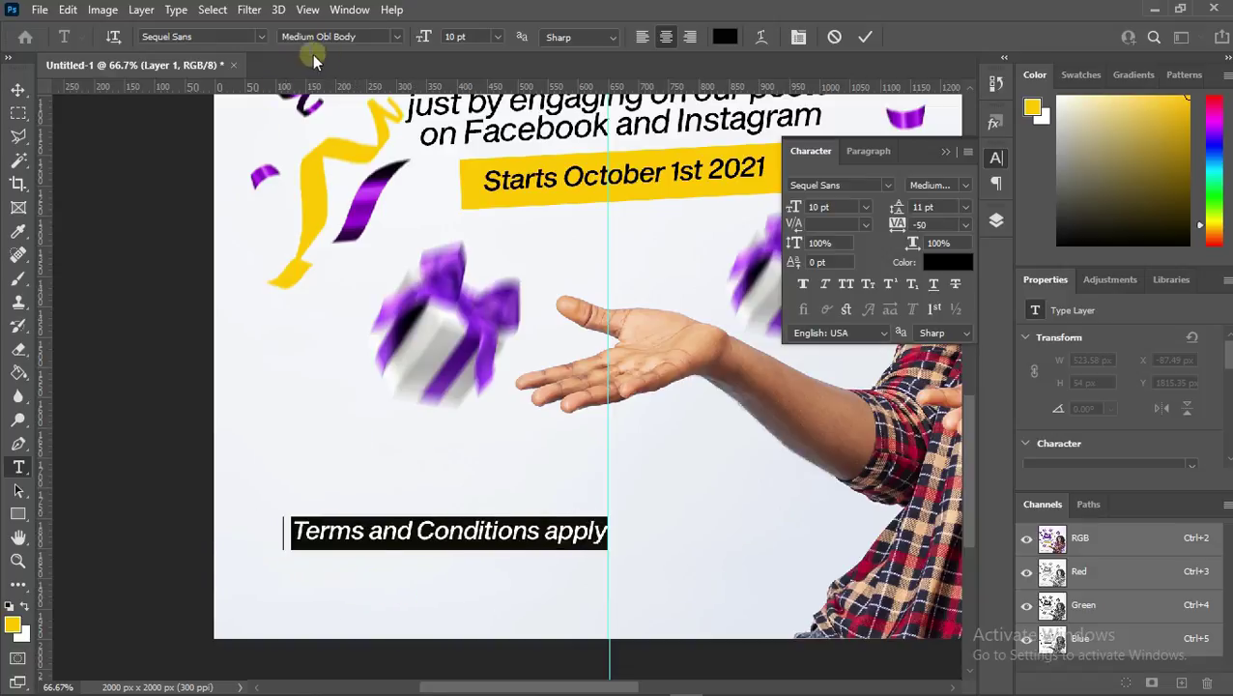
left_click(398, 41)
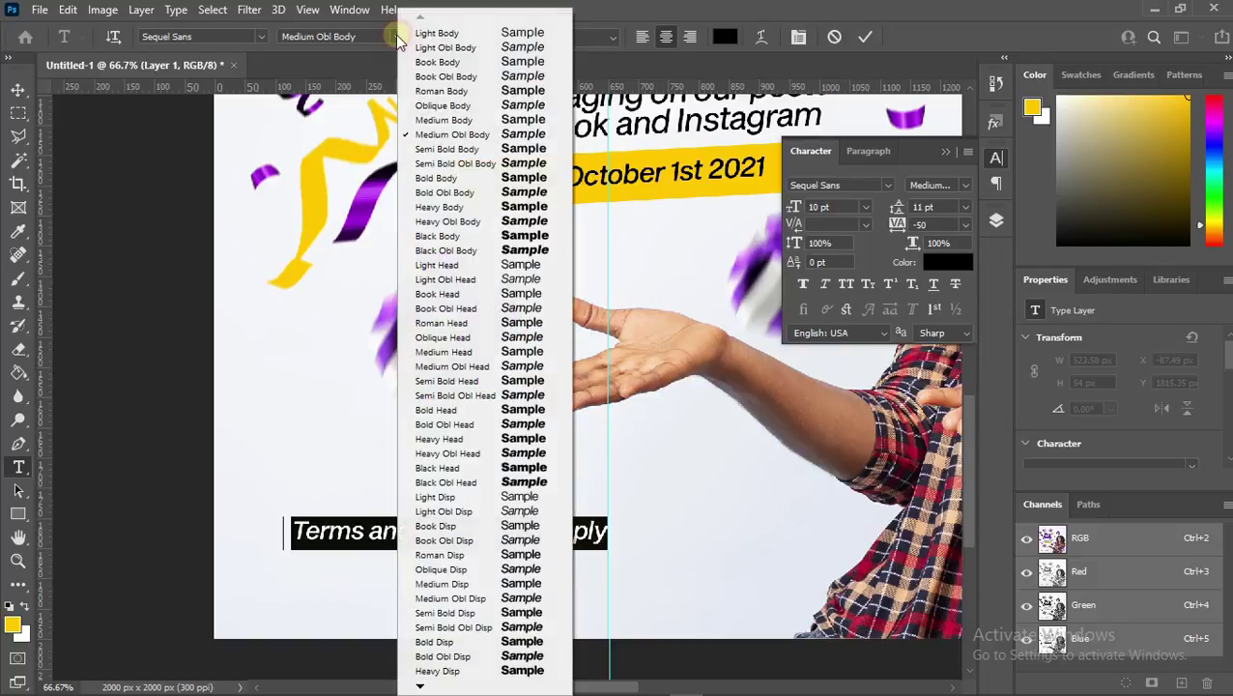
left_click(439, 91)
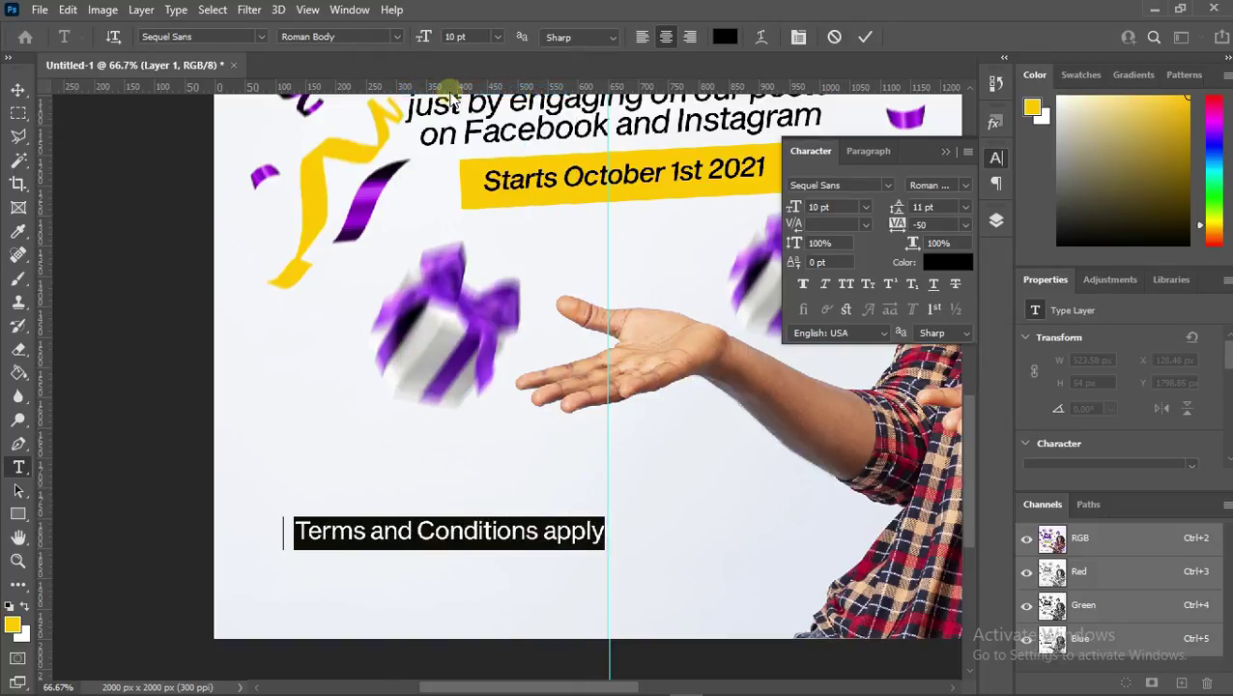
left_click(863, 37)
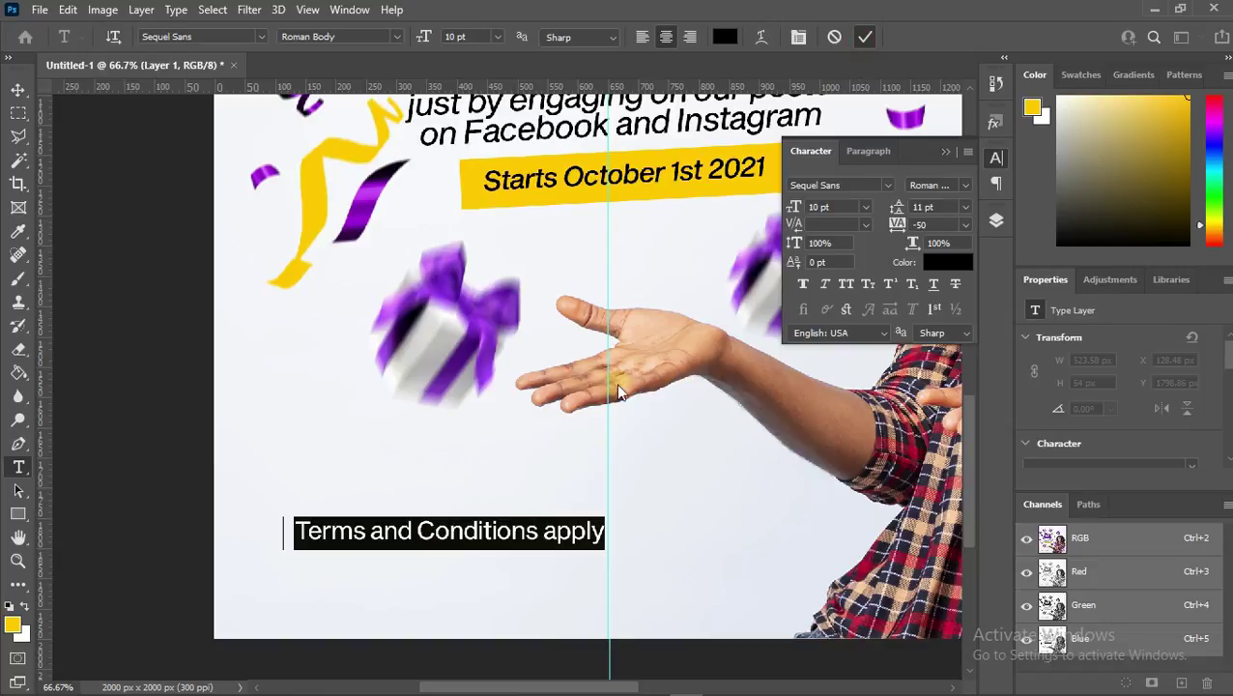
- Review the whole flyer and shift the terms line about 10 px to the left
left_click(17, 561)
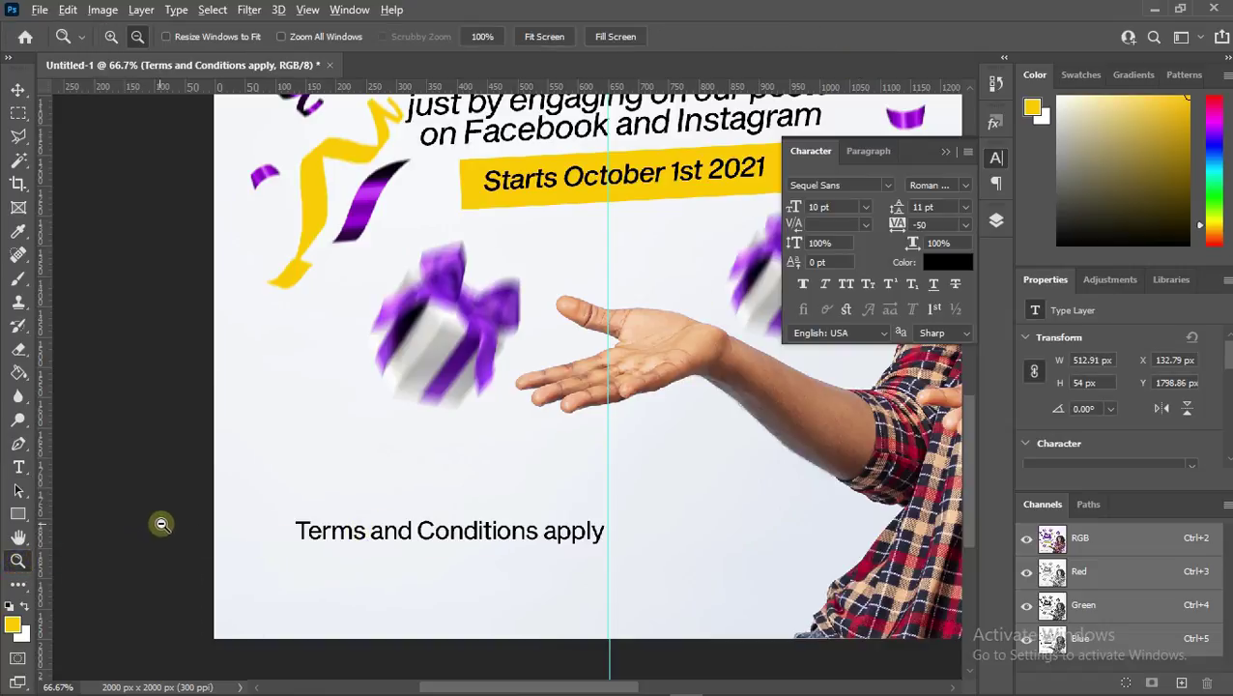
left_click(322, 510, "alt")
left_click(438, 521, "alt")
left_click(440, 522, "alt")
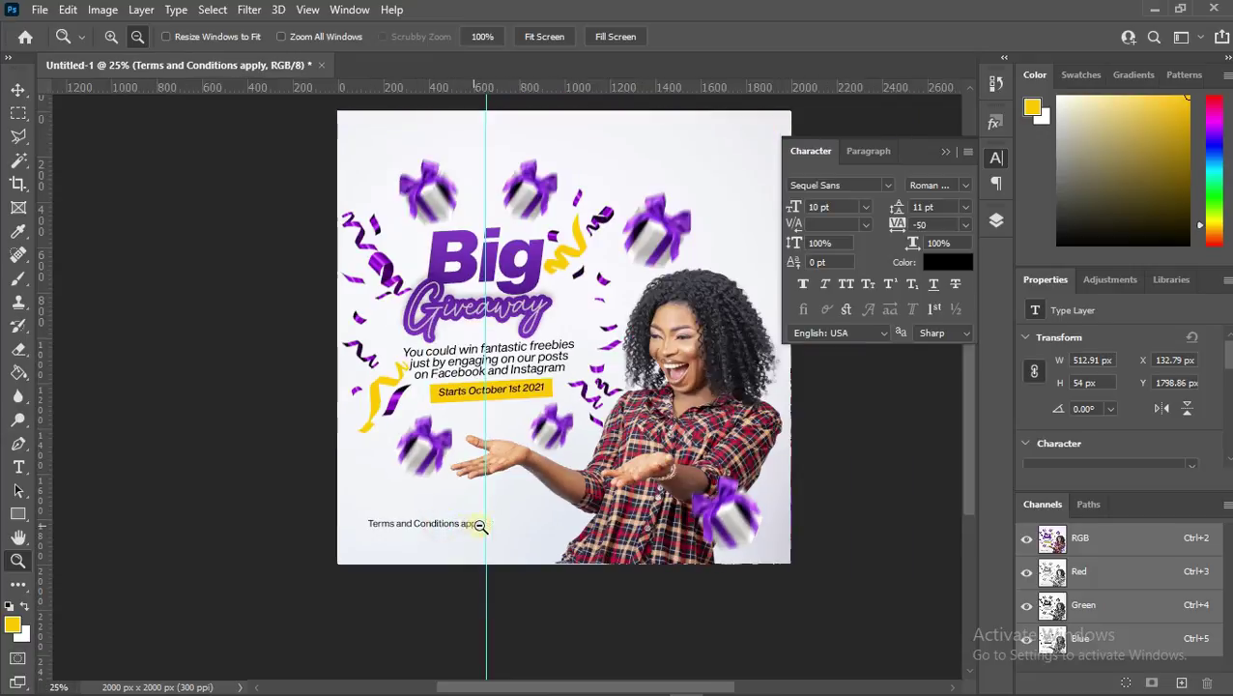
left_click(541, 530, "alt")
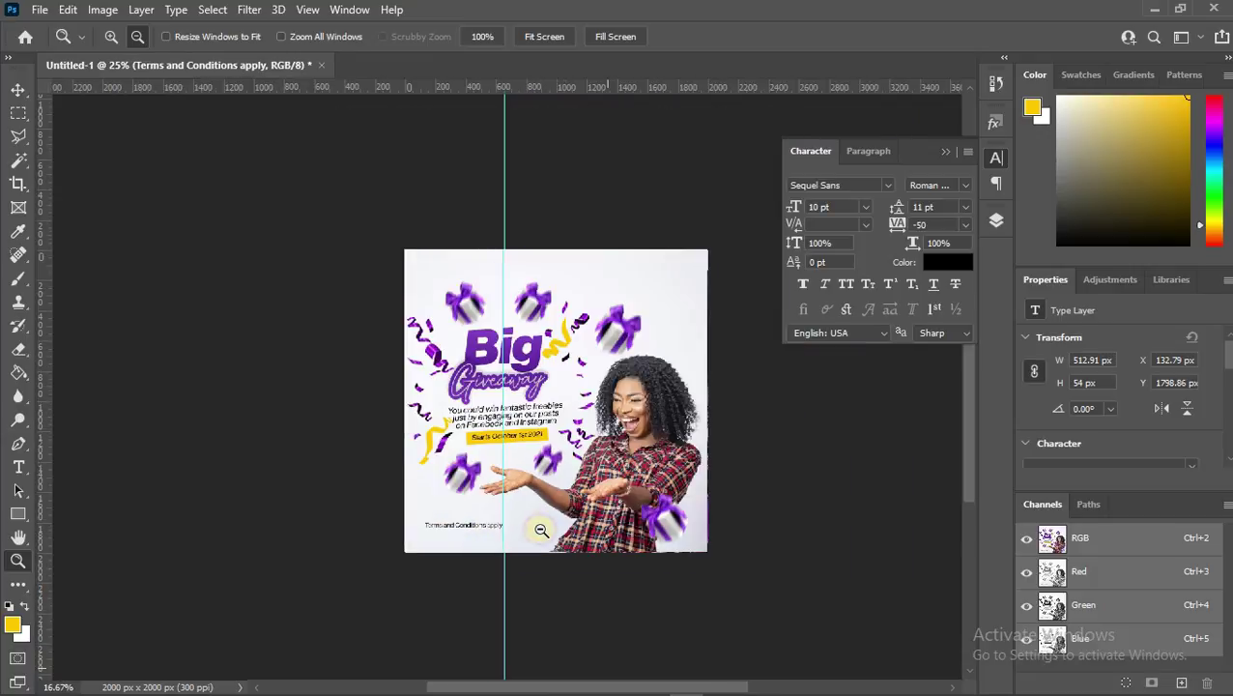
left_click(541, 529, "alt")
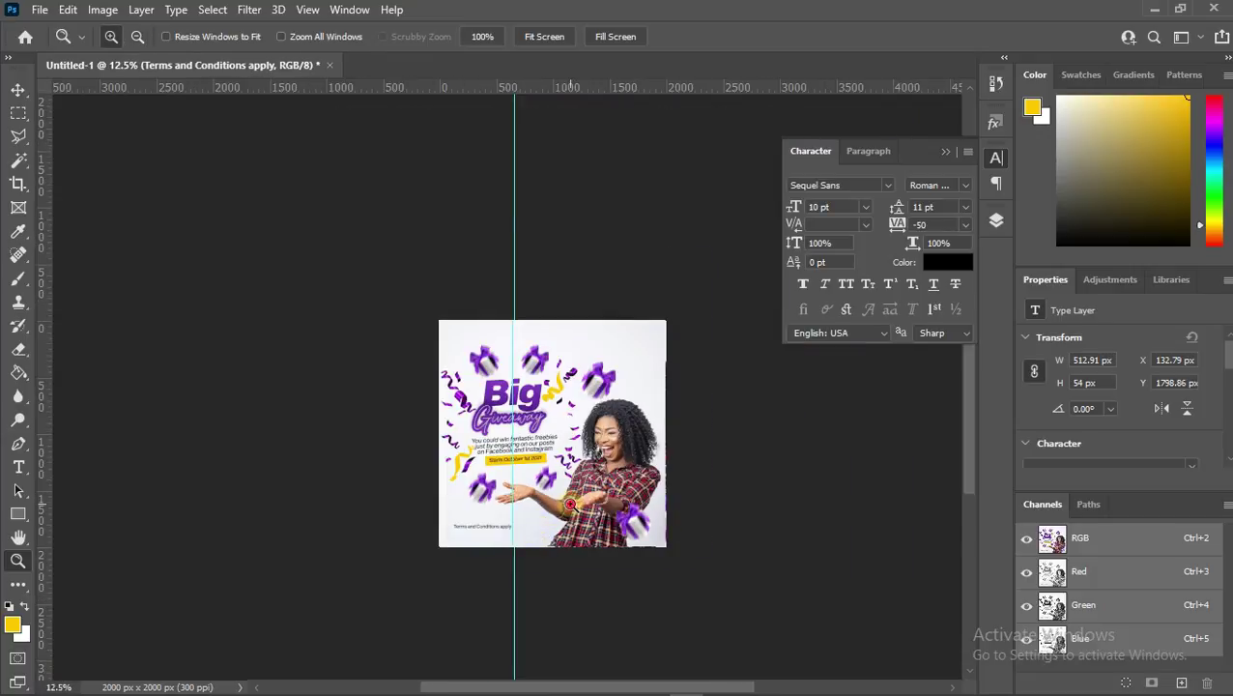
left_click(570, 503)
left_click(570, 504)
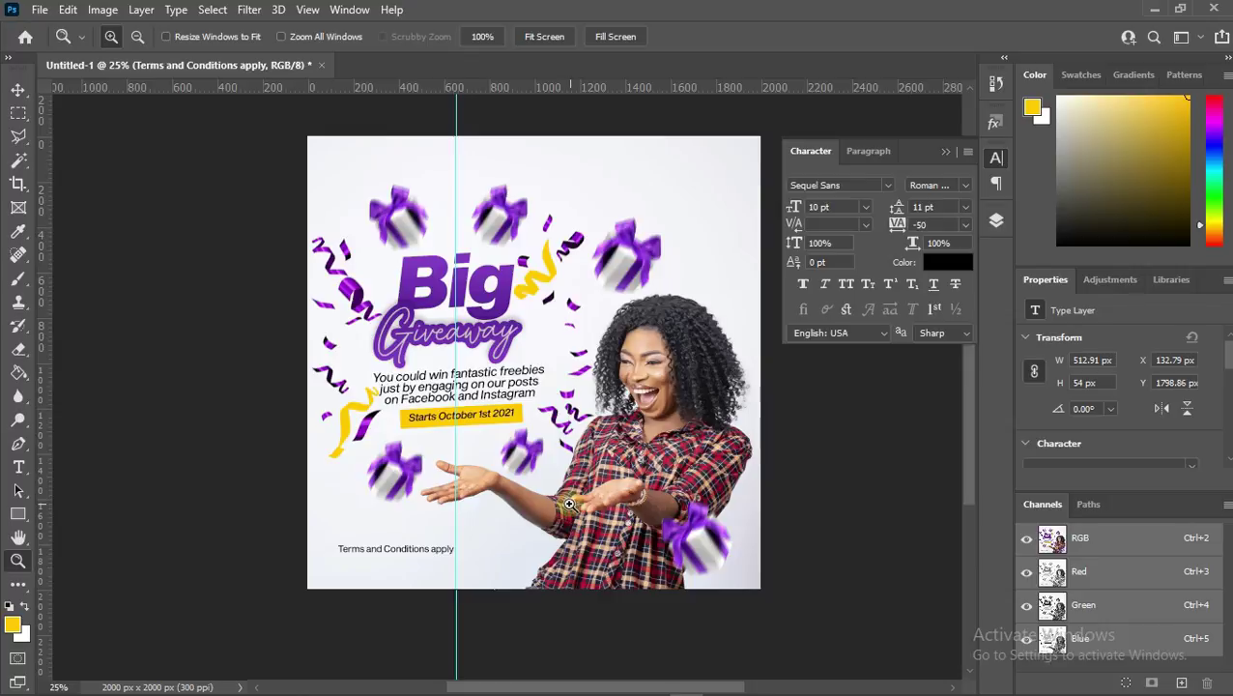
left_click(18, 89)
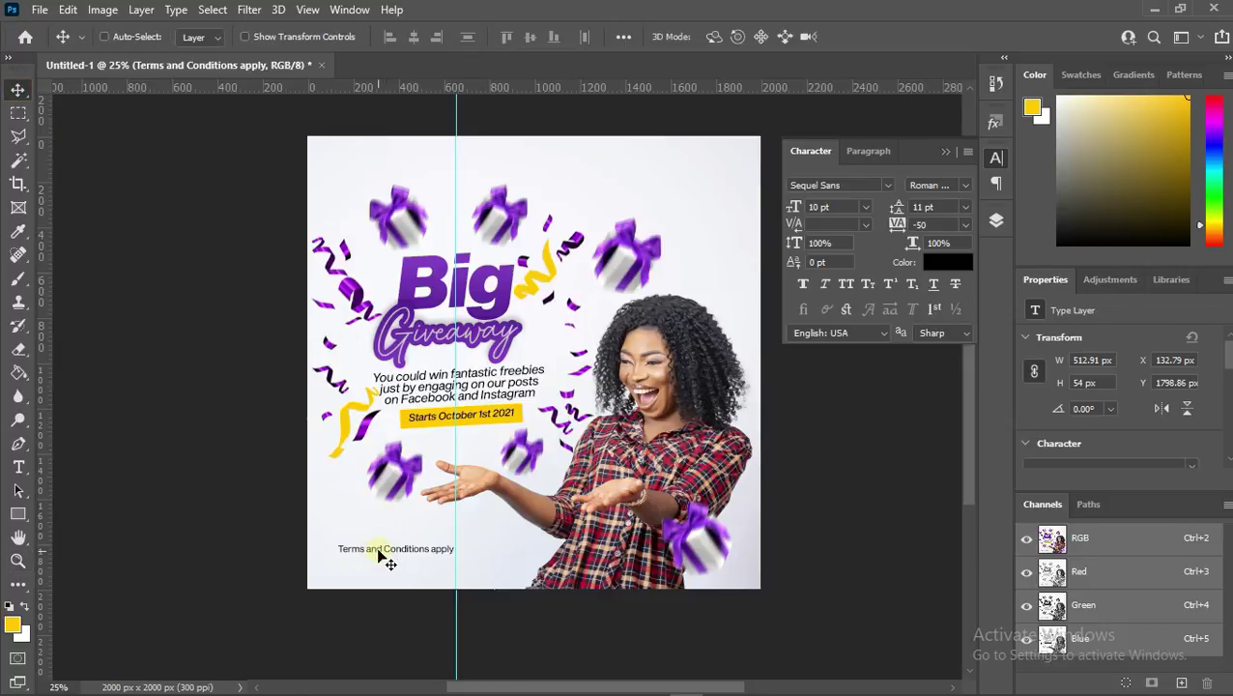
left_click_drag(385, 558, 375, 548)
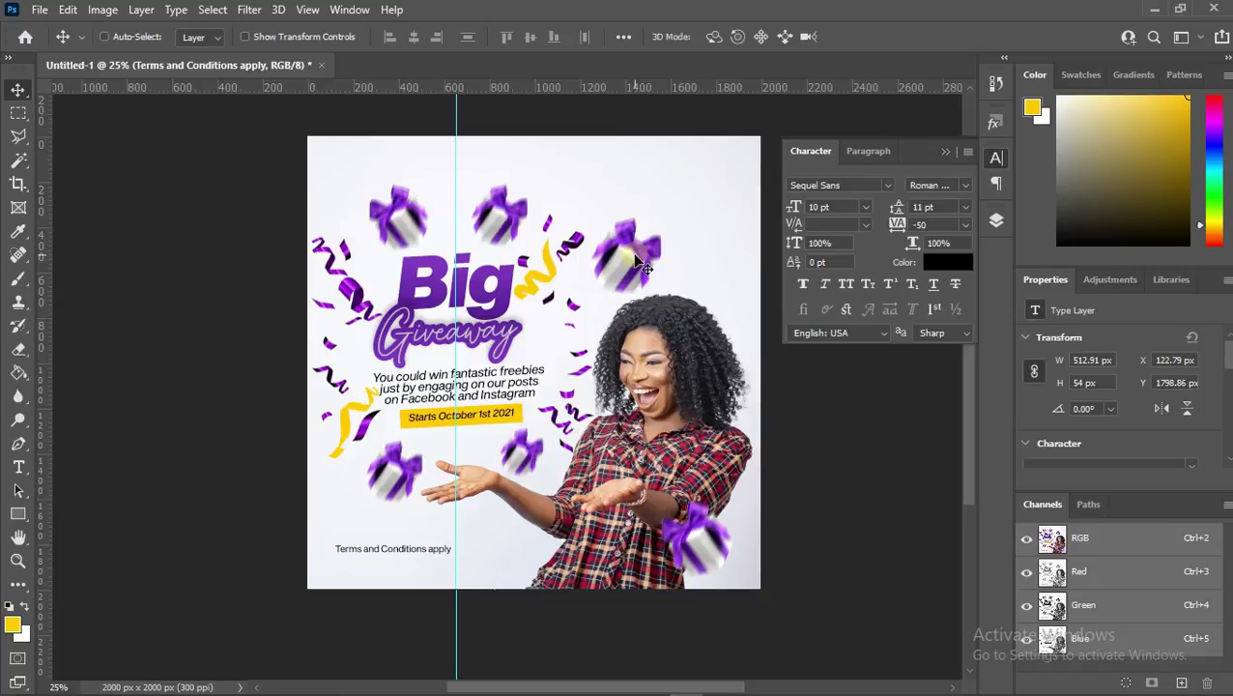
- Place the wallpaper image as an embedded object and scale it to about 22.22% so it covers the whole canvas
left_click(40, 10)
left_click(119, 402)
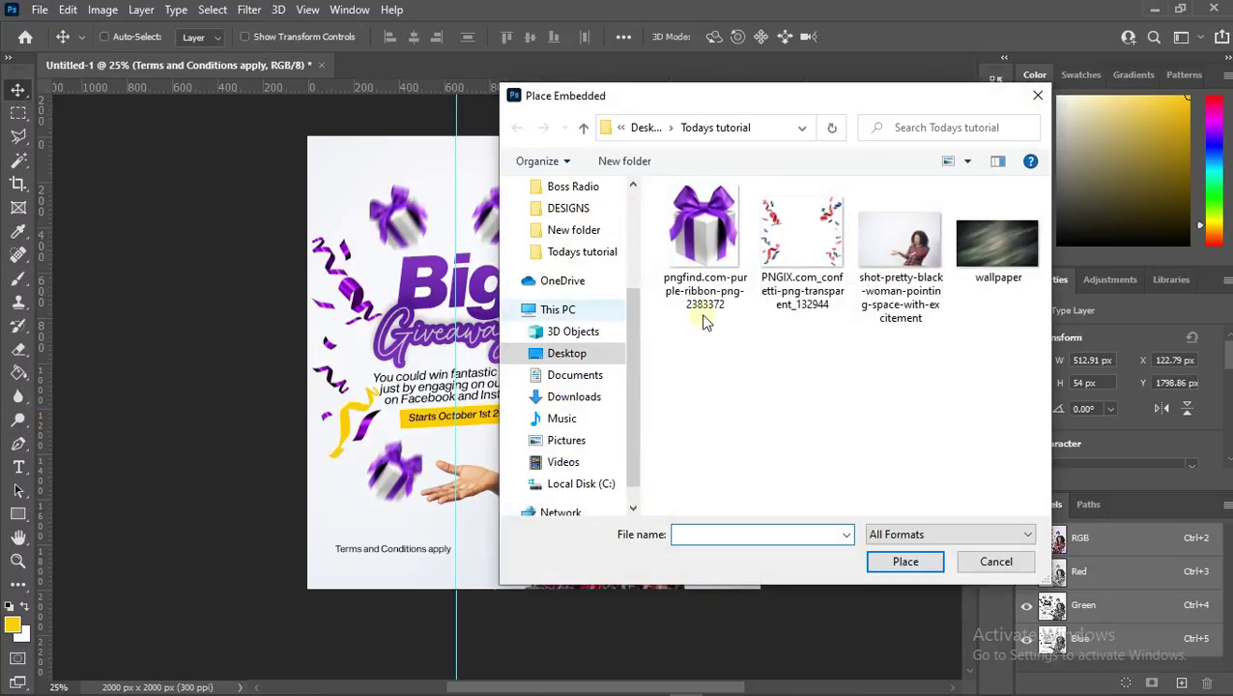
double_click(964, 250)
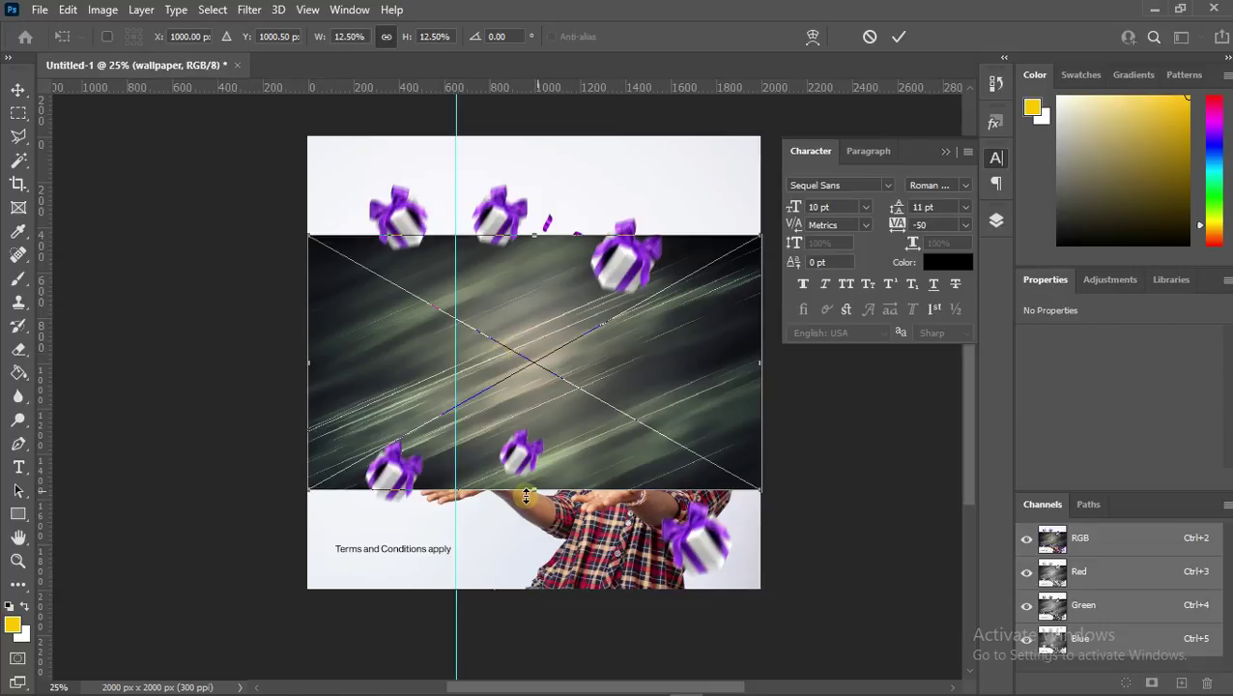
left_click_drag(531, 502, 521, 589)
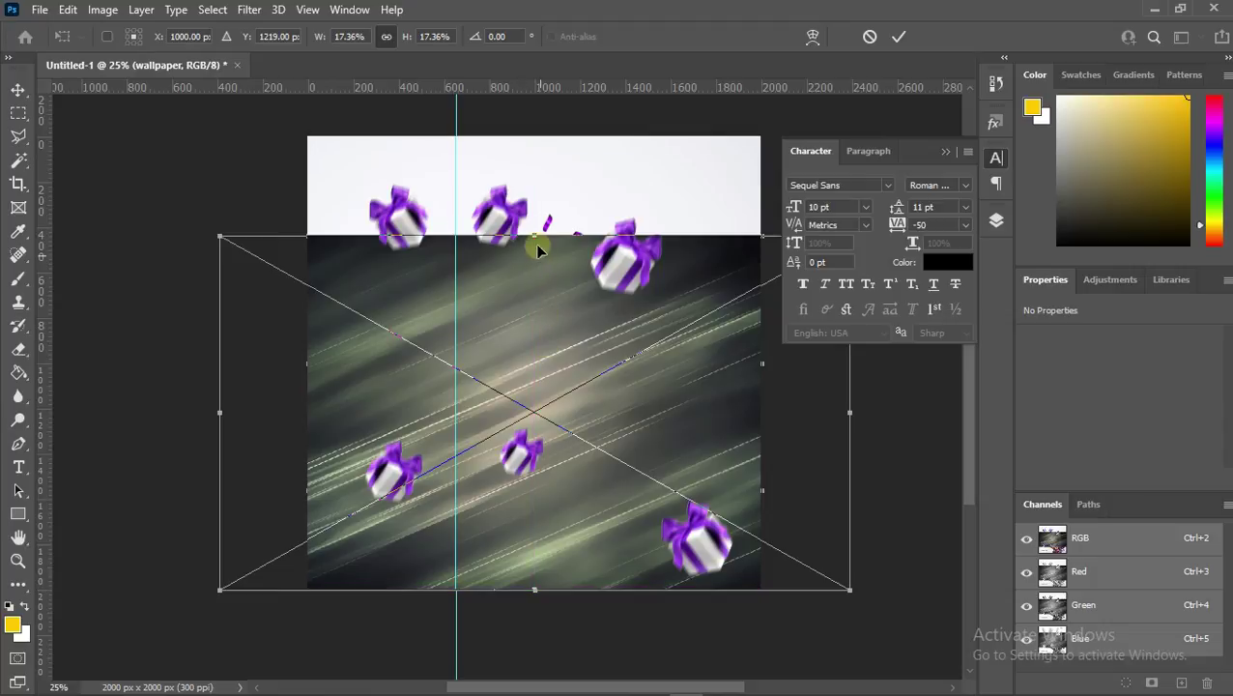
left_click_drag(534, 234, 539, 130)
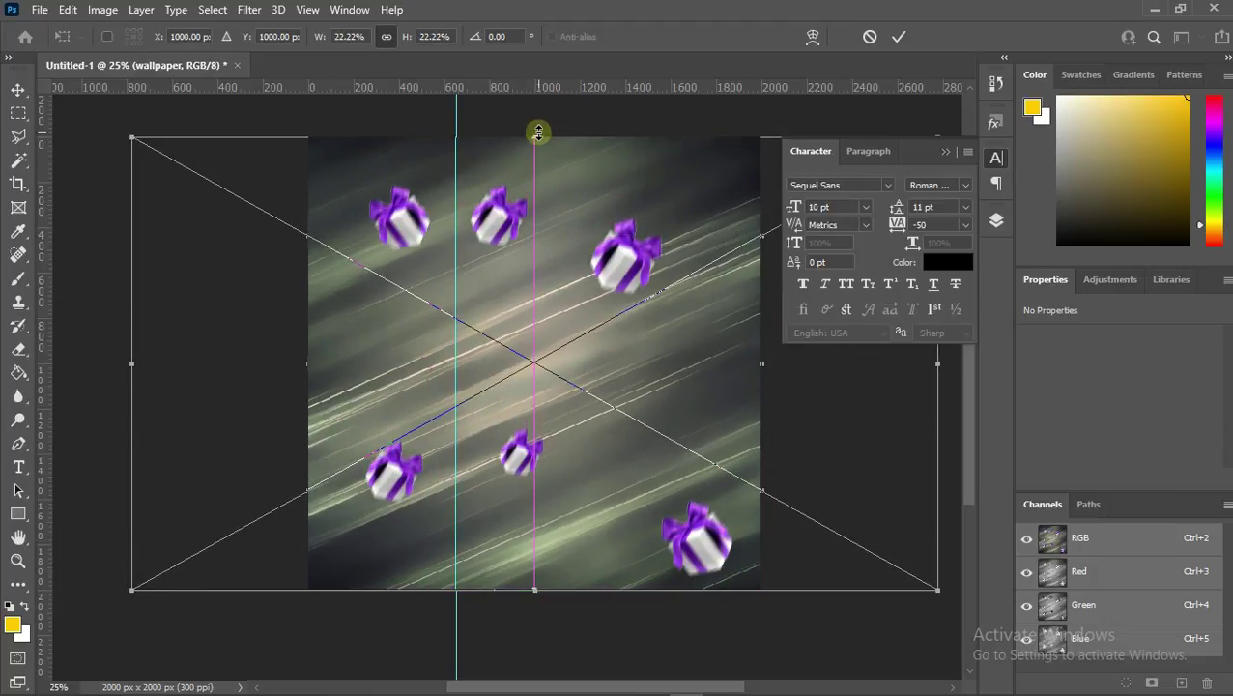
left_click(908, 36)
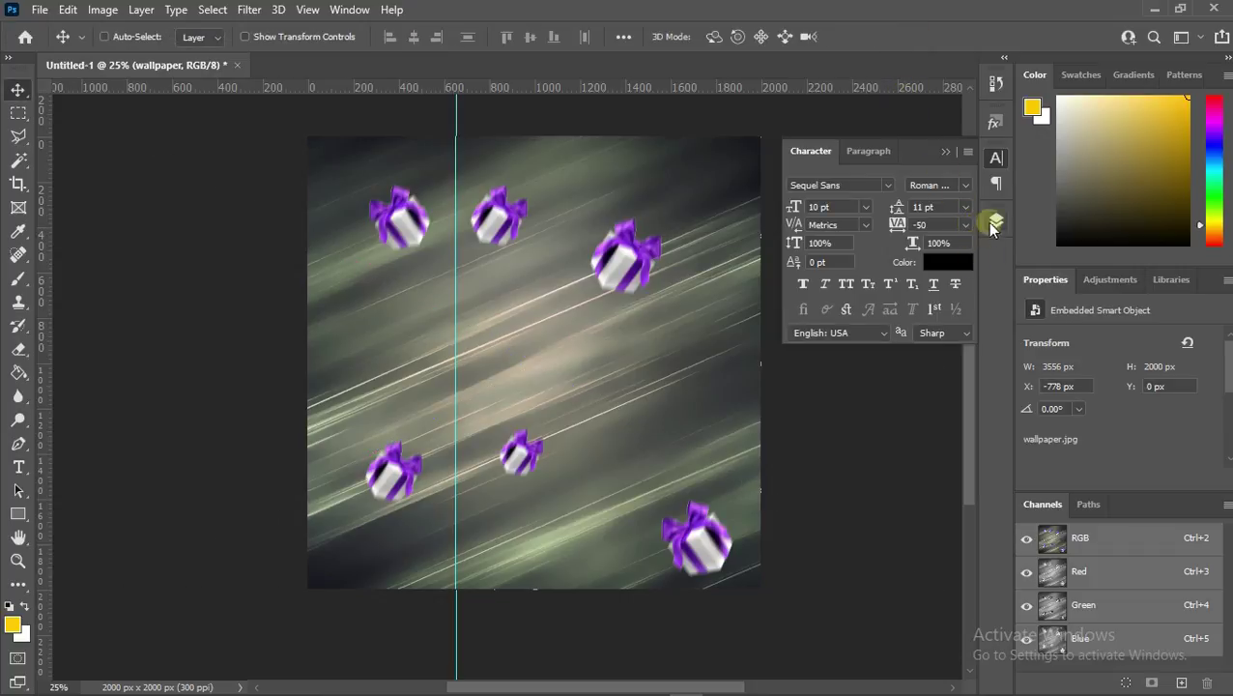
- Set the wallpaper layer's blend mode to Color Burn and move it directly above the woman's photo layer
left_click(994, 223)
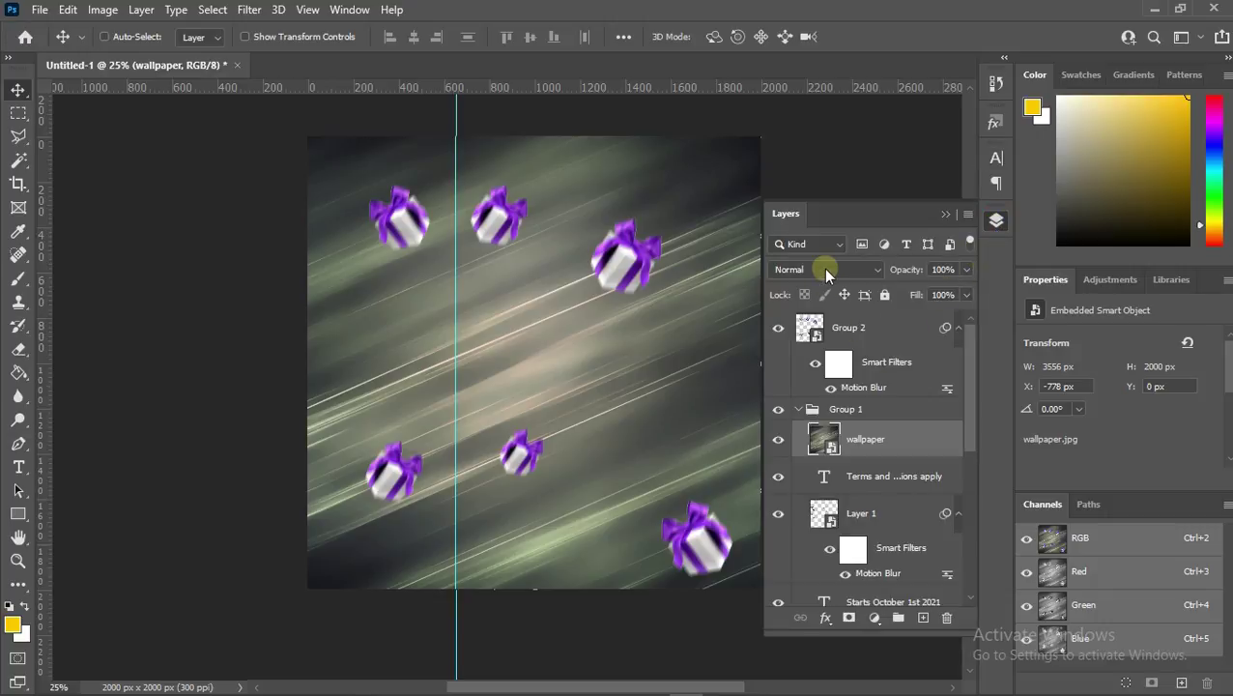
left_click(825, 271)
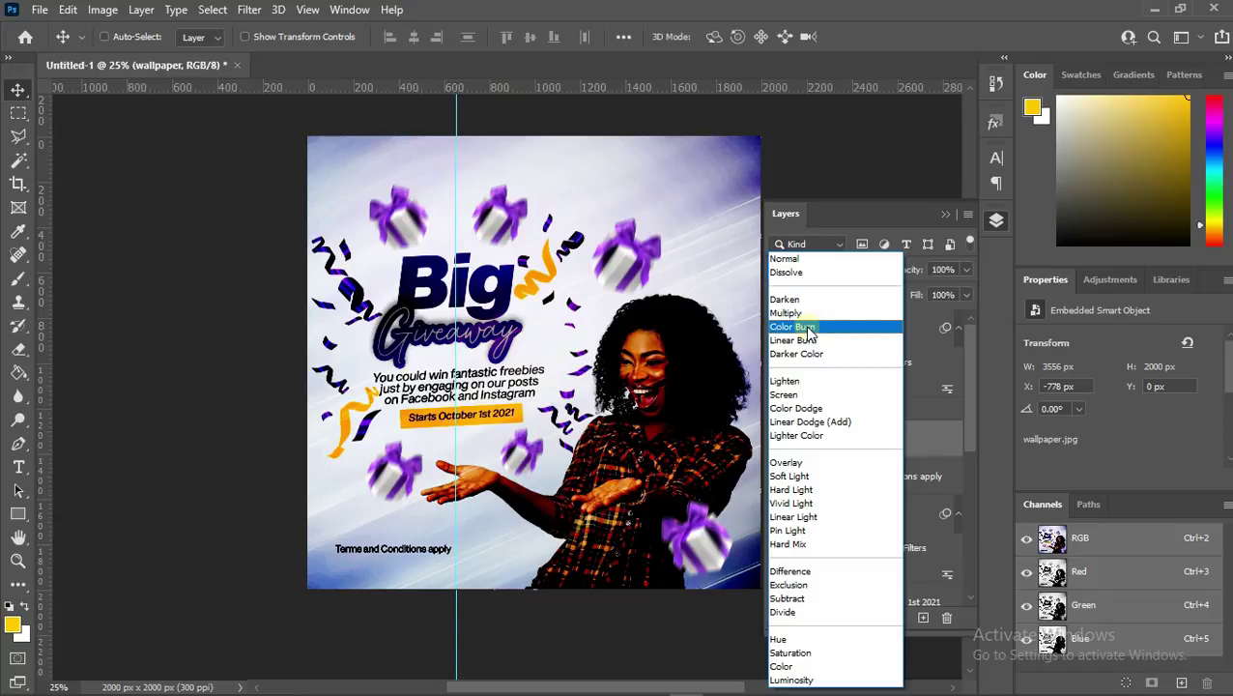
left_click(806, 329)
mouse_move(885, 443)
left_mouse_down()
mouse_move(908, 635)
mouse_move(866, 578)
mouse_move(866, 513)
left_mouse_up()
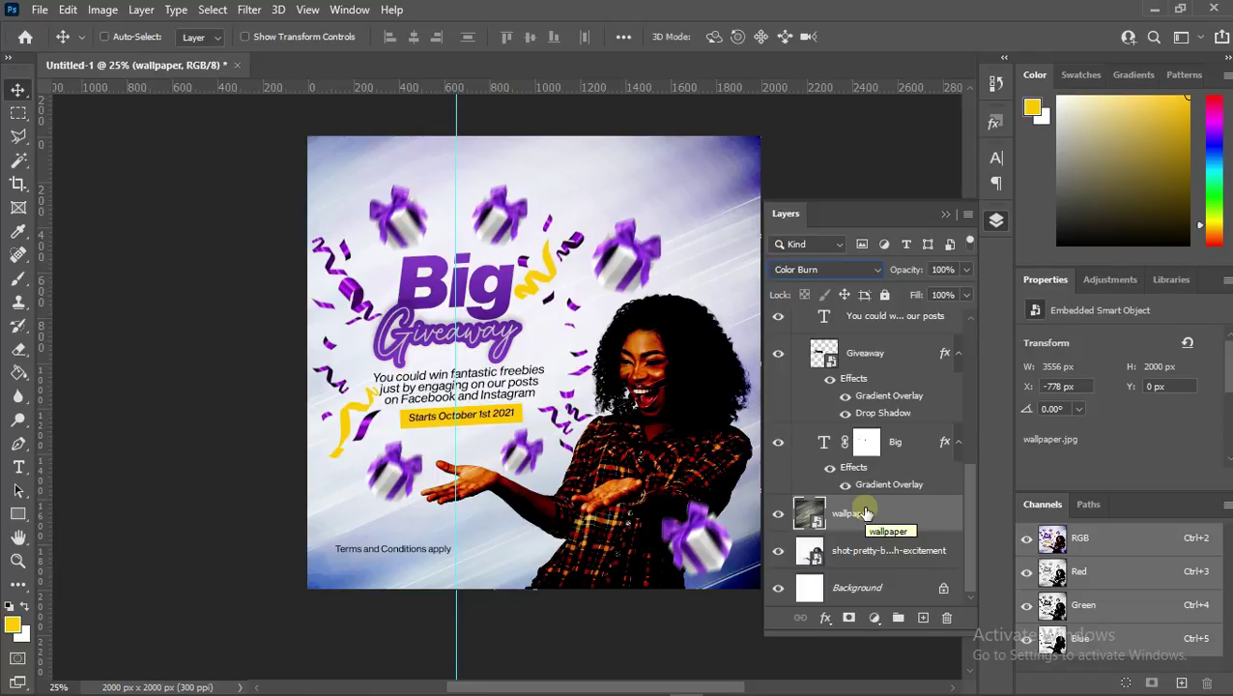
- Reduce the wallpaper layer's fill to 90%
left_click(965, 294)
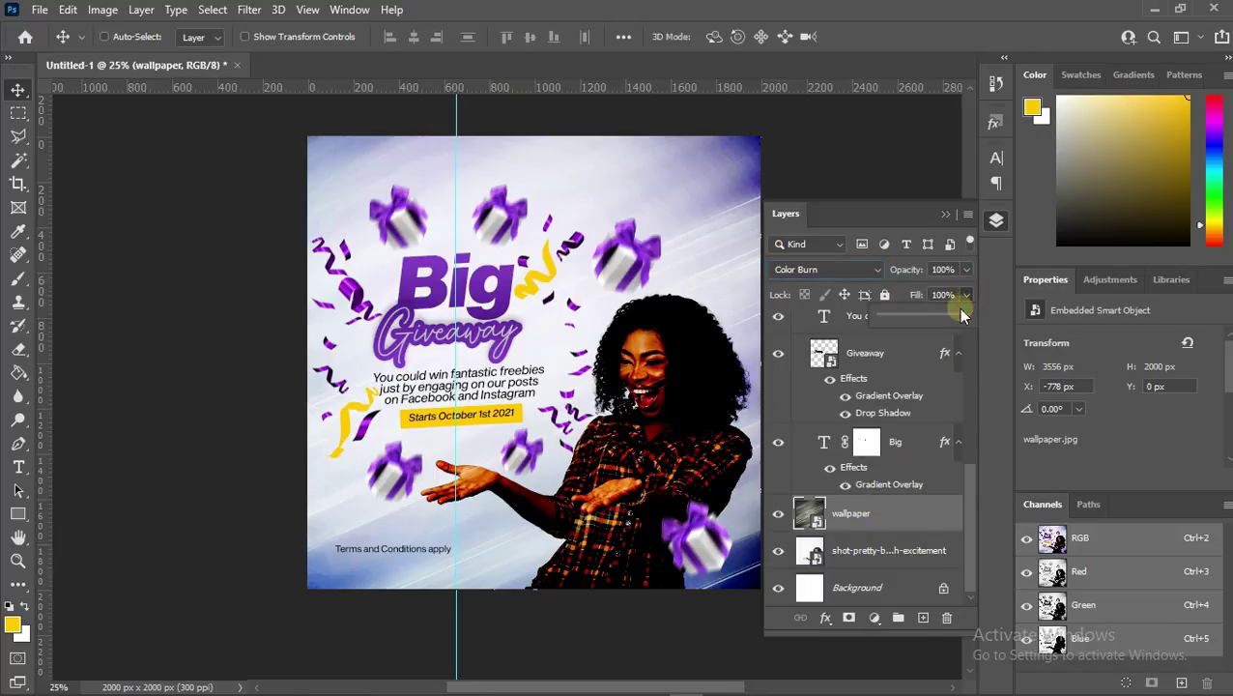
left_click_drag(957, 318, 954, 321)
left_click_drag(954, 319, 957, 321)
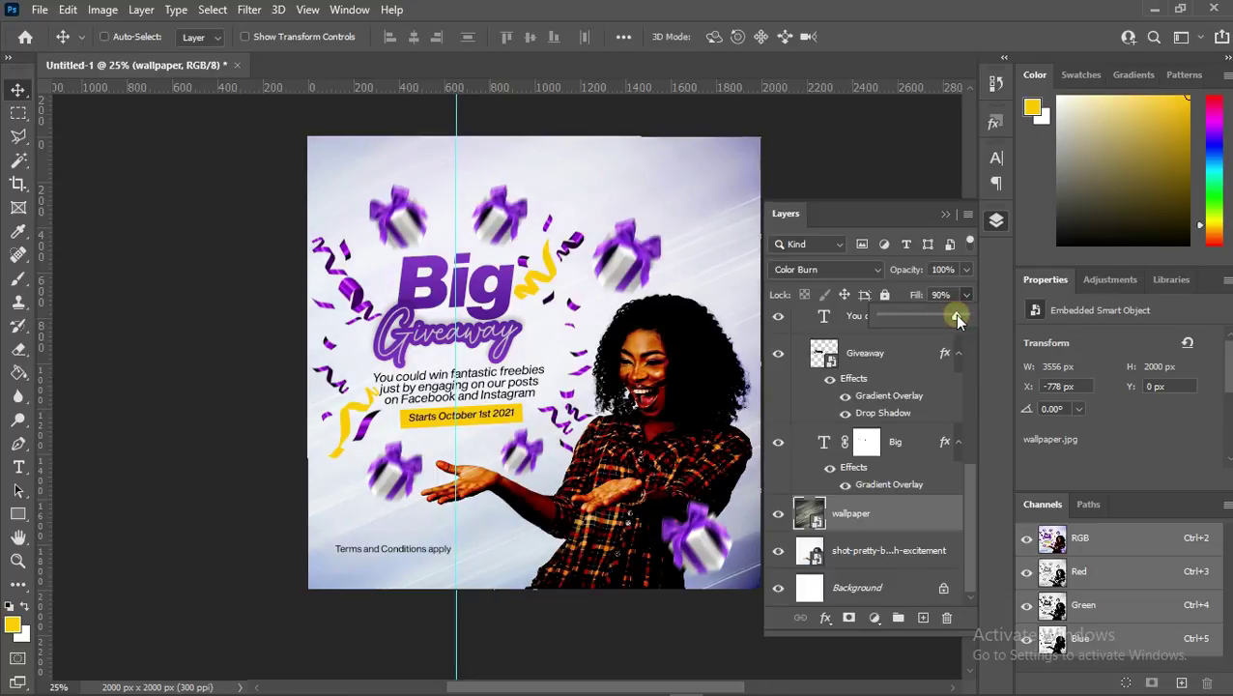
- Add a layer mask to the wallpaper layer and paint black over the woman to remove the wallpaper effect from her
left_click(859, 516)
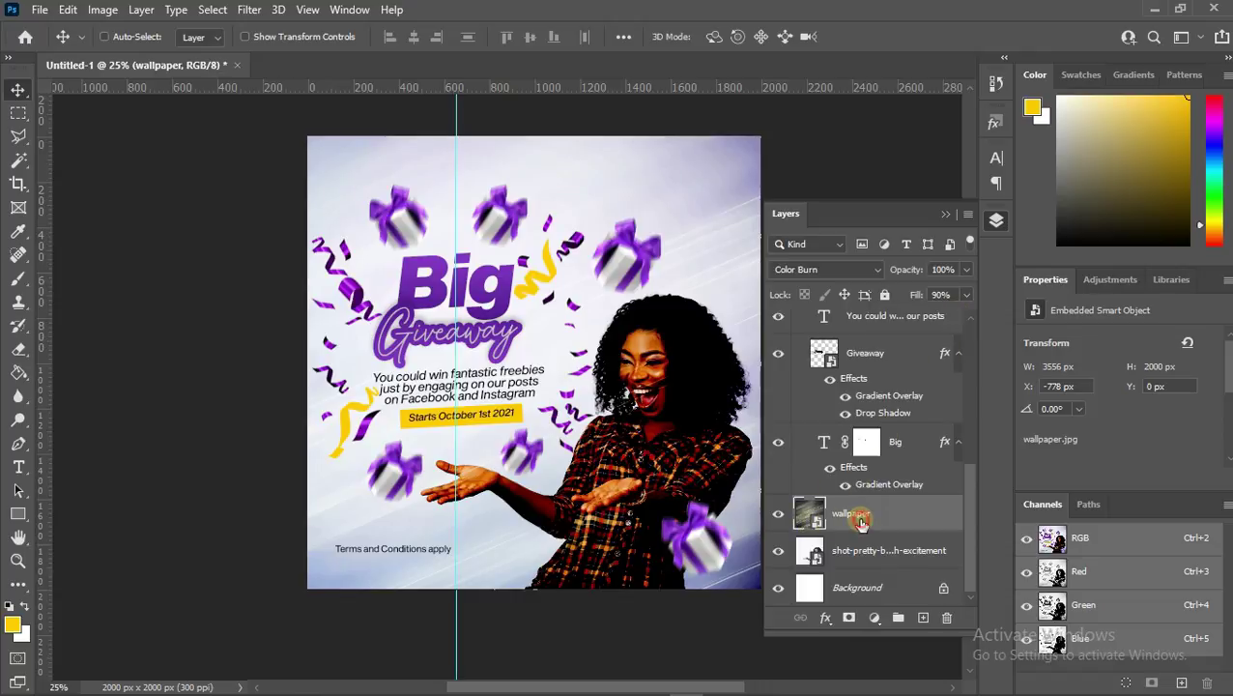
left_click(849, 624)
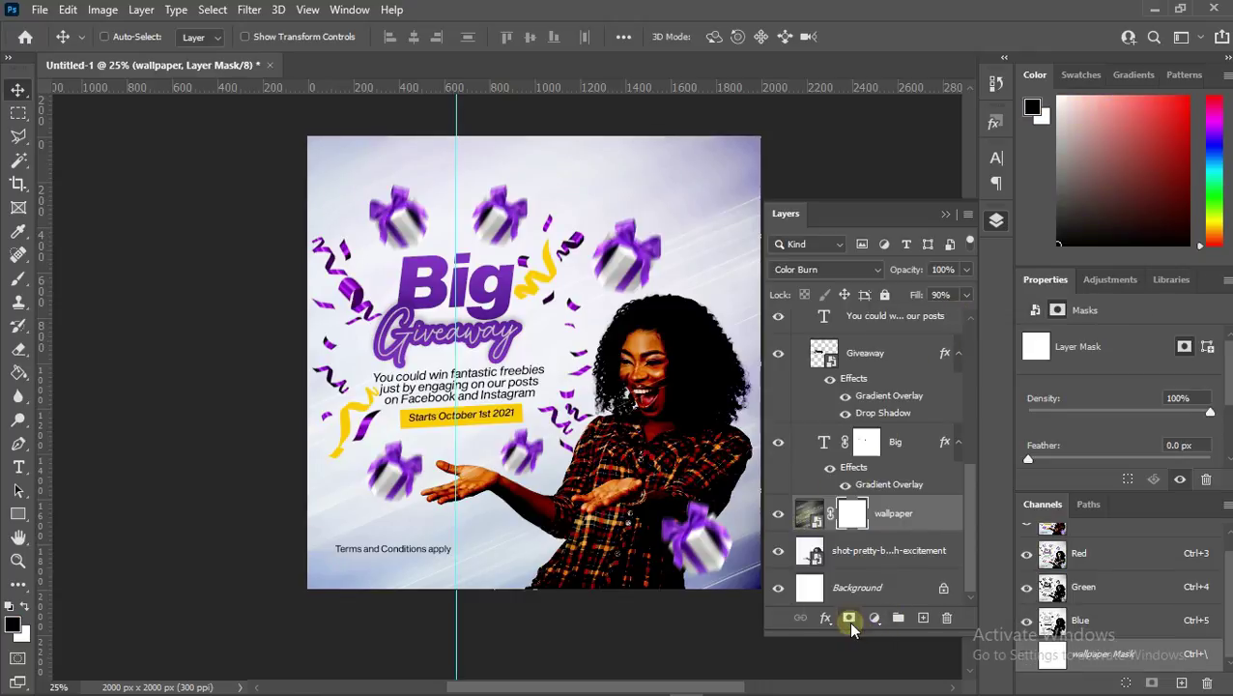
left_click(19, 280)
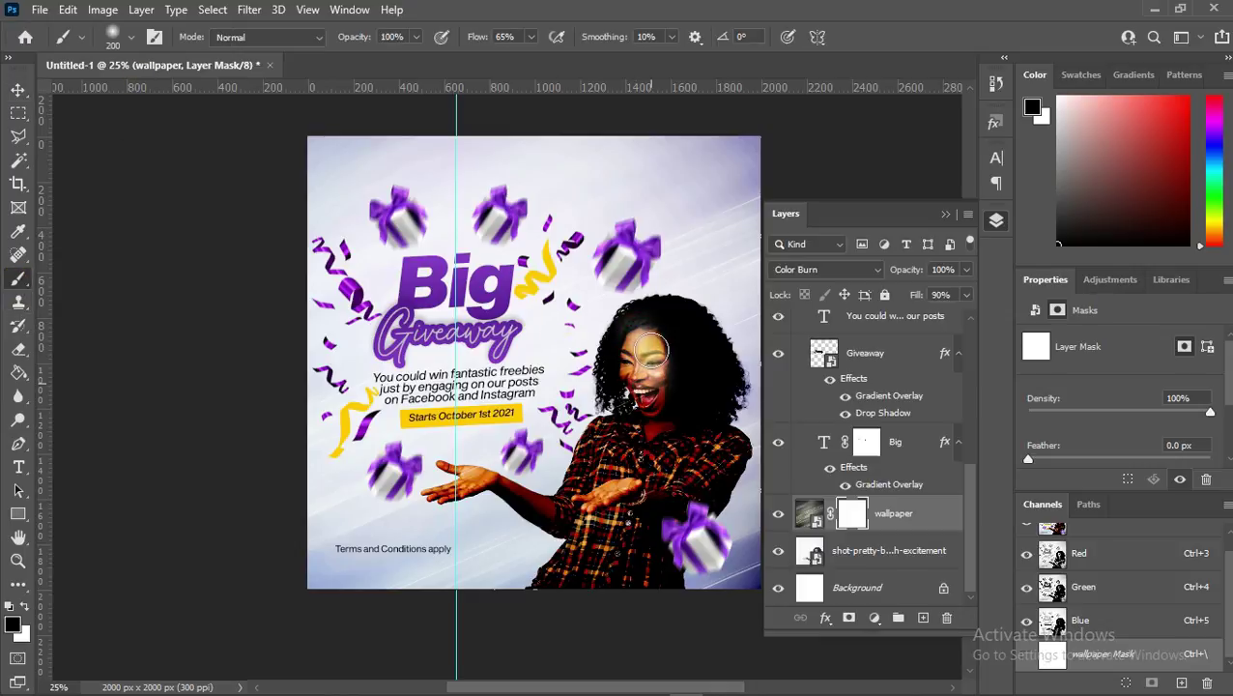
mouse_move(623, 401)
left_mouse_down()
mouse_move(611, 368)
mouse_move(643, 311)
mouse_move(683, 309)
mouse_move(707, 385)
mouse_move(699, 378)
mouse_move(676, 410)
mouse_move(676, 355)
mouse_move(665, 414)
mouse_move(660, 324)
mouse_move(702, 384)
mouse_move(699, 348)
mouse_move(726, 364)
mouse_move(736, 399)
mouse_move(716, 355)
mouse_move(712, 423)
mouse_move(663, 487)
mouse_move(679, 437)
mouse_move(645, 524)
mouse_move(651, 441)
mouse_move(625, 514)
mouse_move(630, 446)
mouse_move(564, 511)
mouse_move(597, 435)
mouse_move(640, 419)
mouse_move(599, 499)
mouse_move(571, 511)
mouse_move(470, 484)
mouse_move(442, 502)
mouse_move(444, 468)
mouse_move(447, 493)
mouse_move(437, 488)
mouse_move(472, 475)
mouse_move(582, 523)
mouse_move(587, 547)
mouse_move(557, 585)
mouse_move(578, 548)
mouse_move(563, 553)
mouse_move(540, 581)
mouse_move(591, 543)
mouse_move(591, 577)
mouse_move(615, 528)
mouse_move(617, 571)
mouse_move(636, 522)
mouse_move(631, 590)
mouse_move(653, 513)
mouse_move(667, 594)
mouse_move(684, 500)
mouse_move(717, 450)
mouse_move(739, 467)
mouse_move(692, 531)
mouse_move(727, 437)
mouse_move(739, 465)
mouse_move(669, 394)
mouse_move(626, 440)
mouse_move(673, 365)
mouse_move(704, 379)
mouse_move(690, 349)
mouse_move(603, 541)
left_mouse_up()
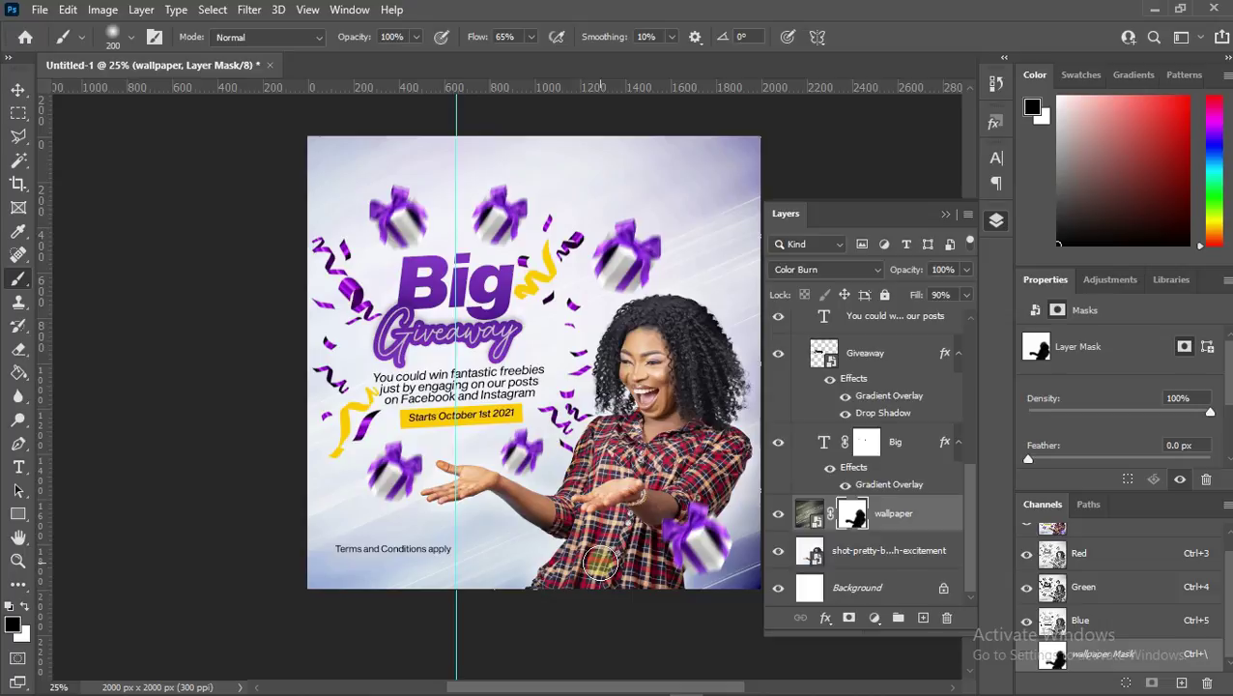
left_click(949, 216)
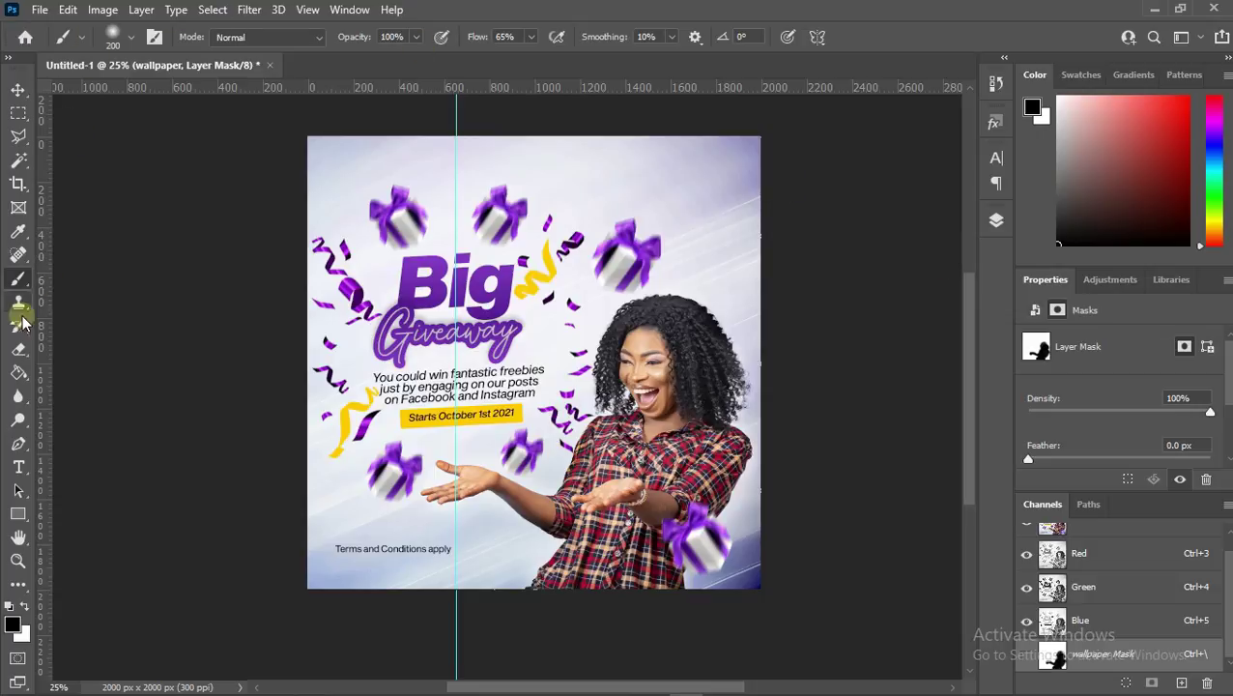
- Examine the flyer's heading, gifts, confetti and the woman's photo at 50% zoom, and view the whole design in full-screen mode
left_click(18, 560)
left_click(491, 428)
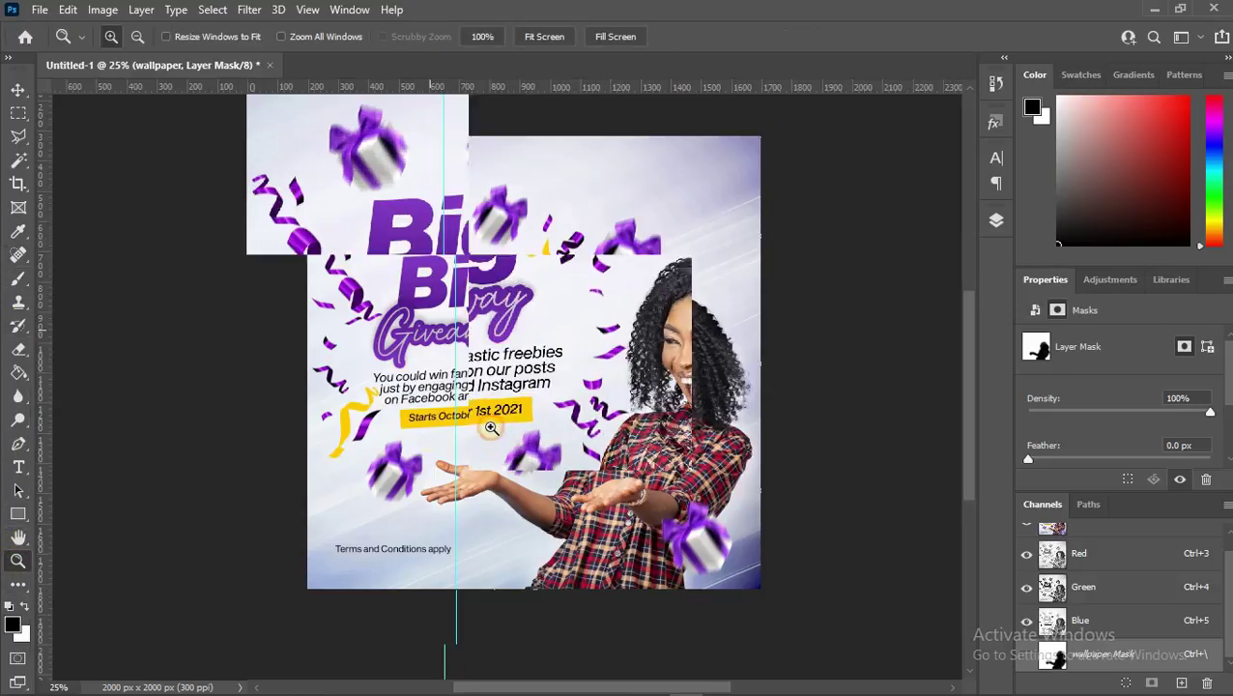
left_click(491, 428)
scroll(491, 428, "up", 3)
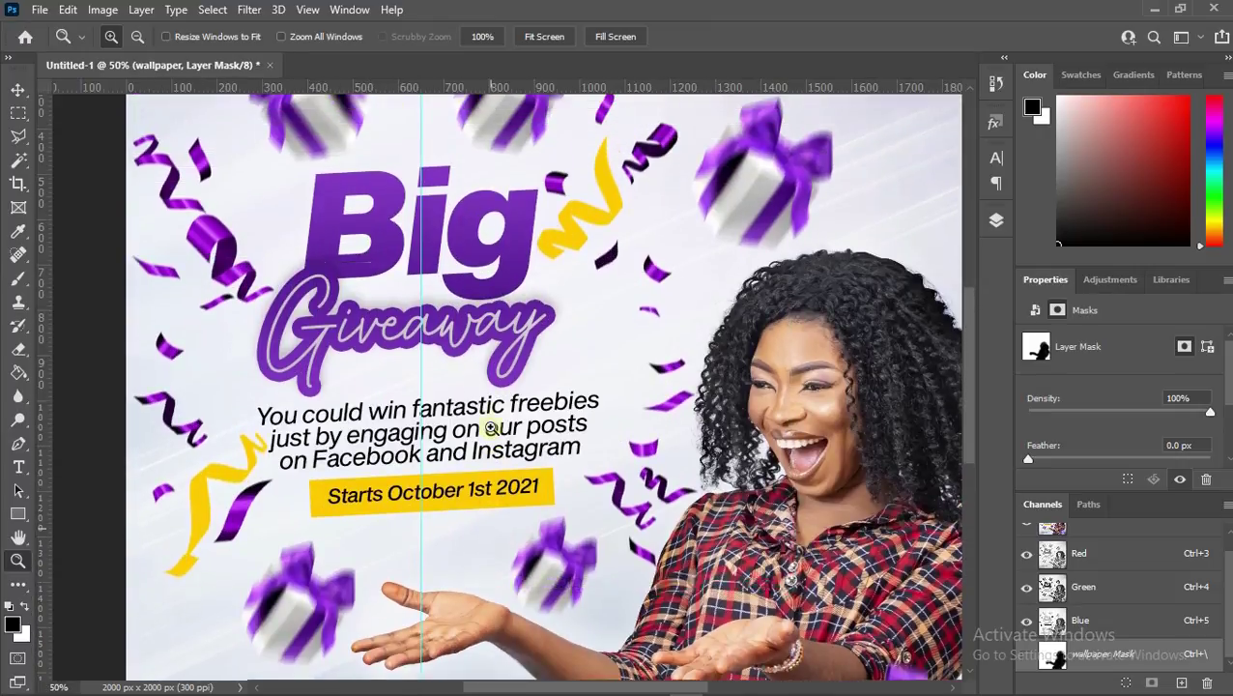
scroll(491, 428, "up", 2)
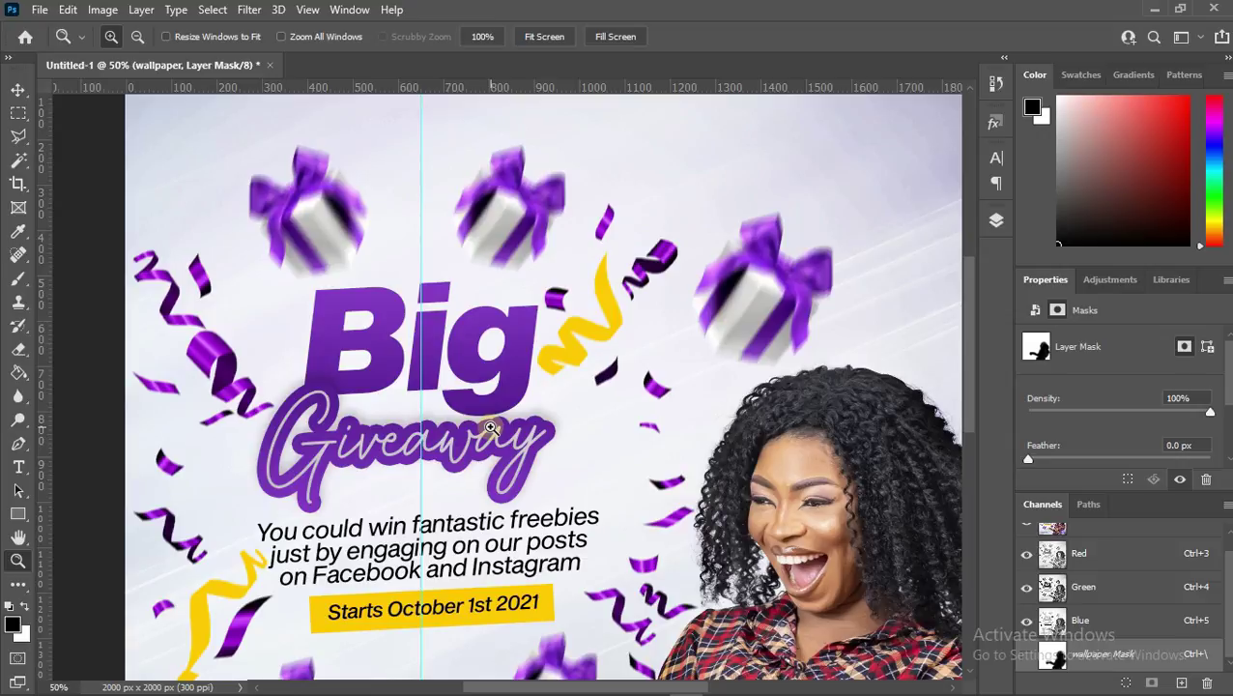
scroll(490, 428, "down", 2)
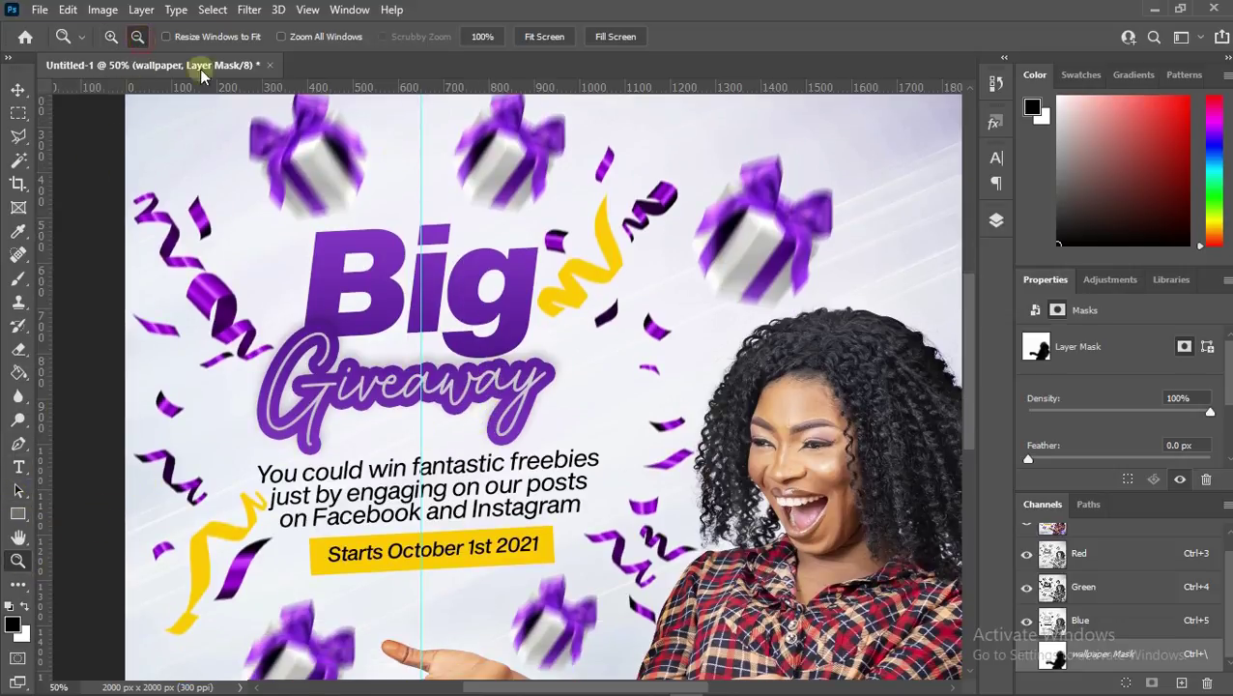
left_click(560, 331)
left_click(561, 332)
key("f")
key("f")
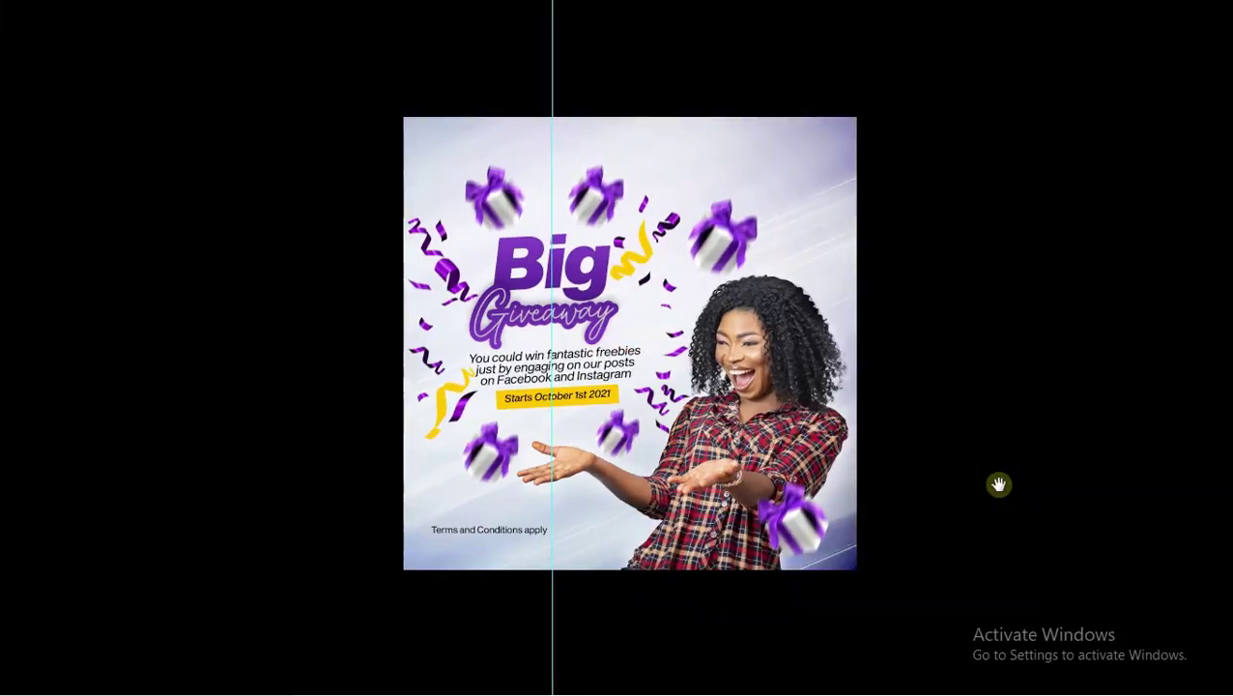